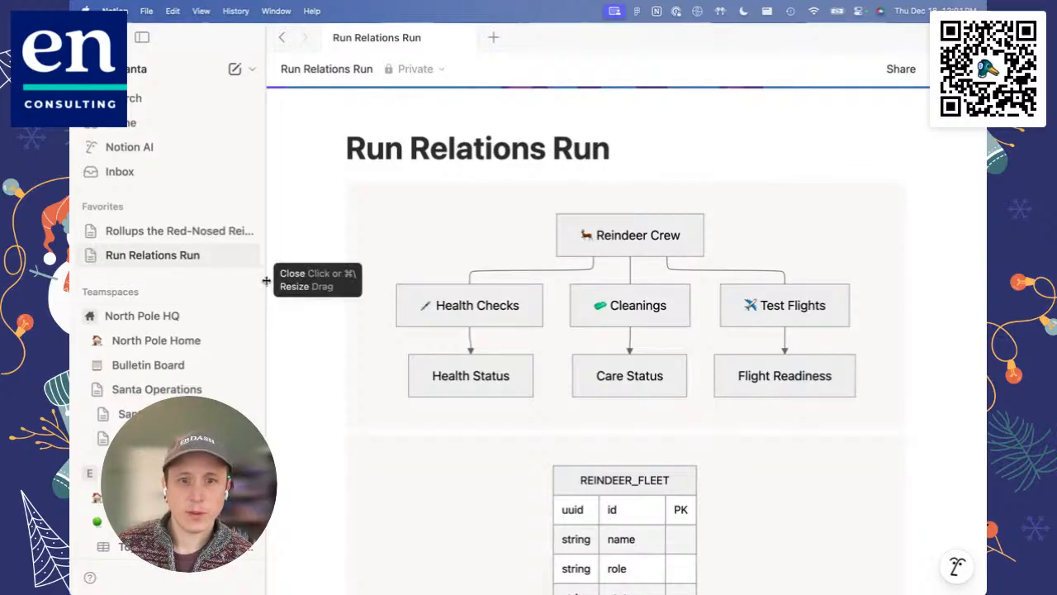
Step: View the Rollups the Red-Nosed Reindeer page and open the Reindata database in the Reindeer Station teamspace
left_click(174, 231)
scroll(92, 260, "down", 3)
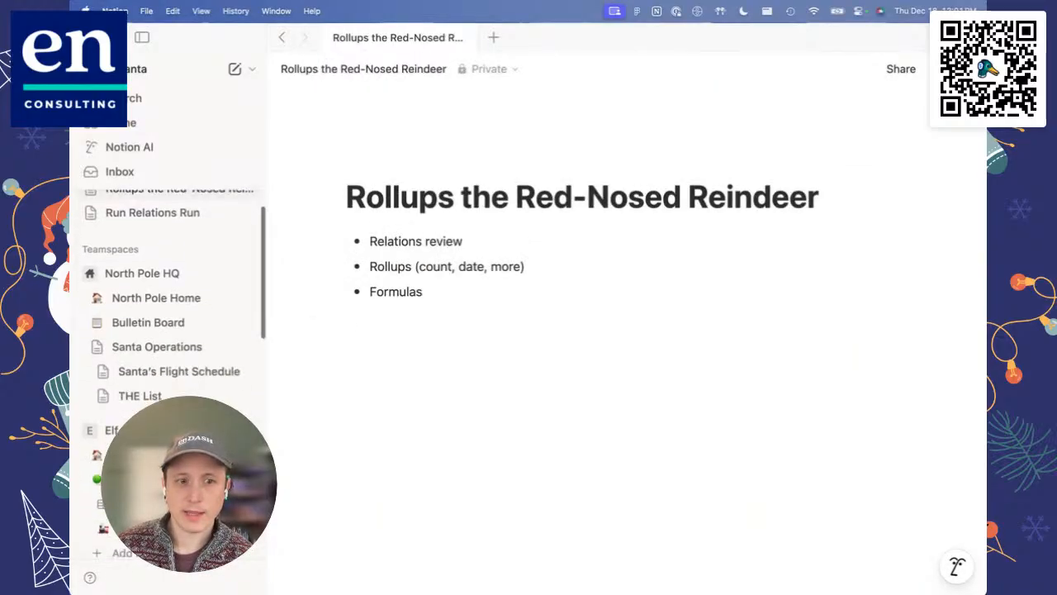
left_click(92, 260)
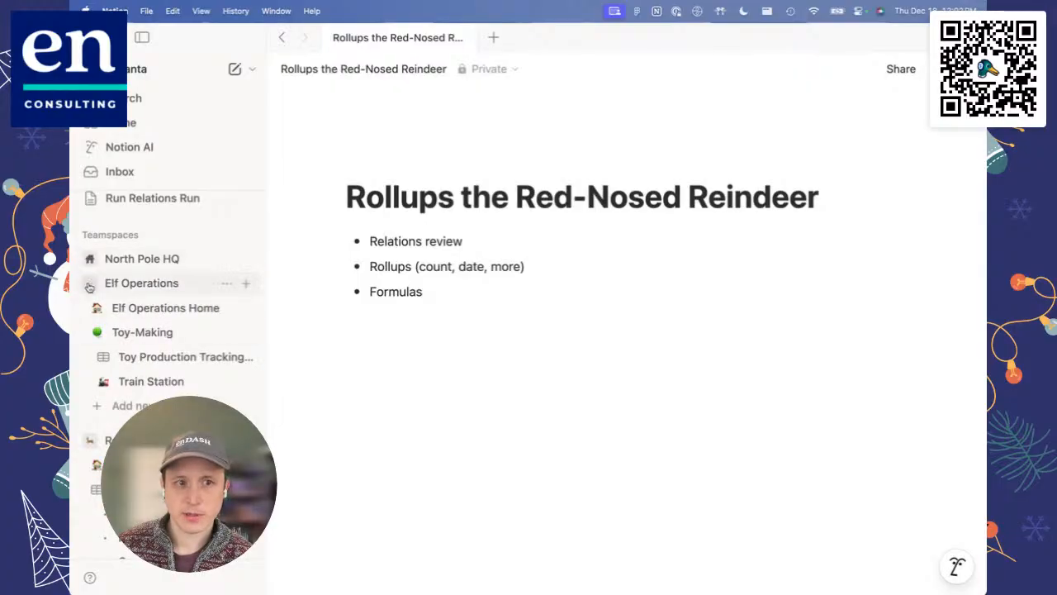
left_click(89, 283)
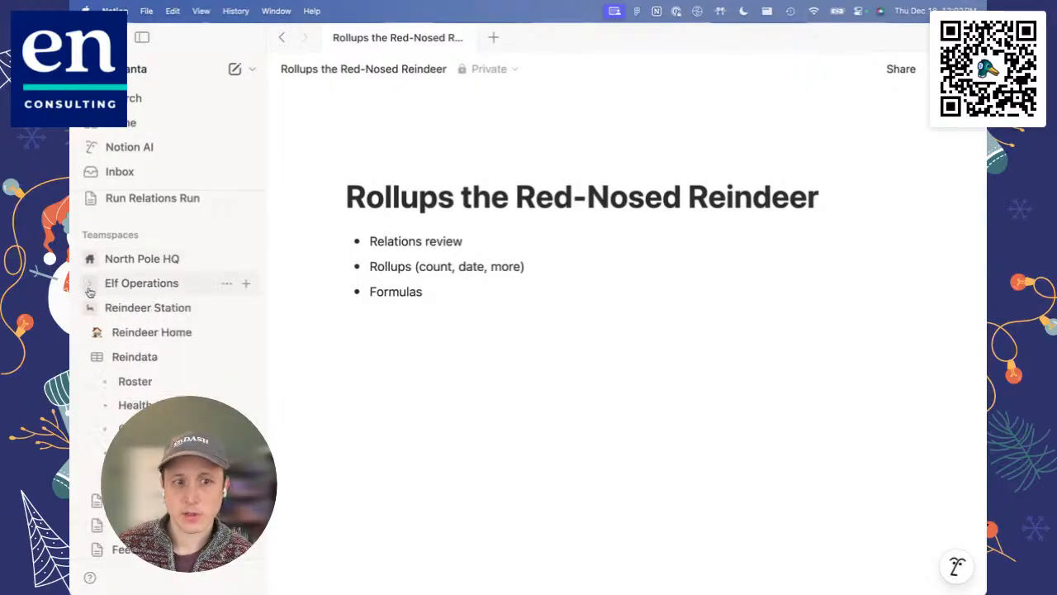
left_click(139, 356)
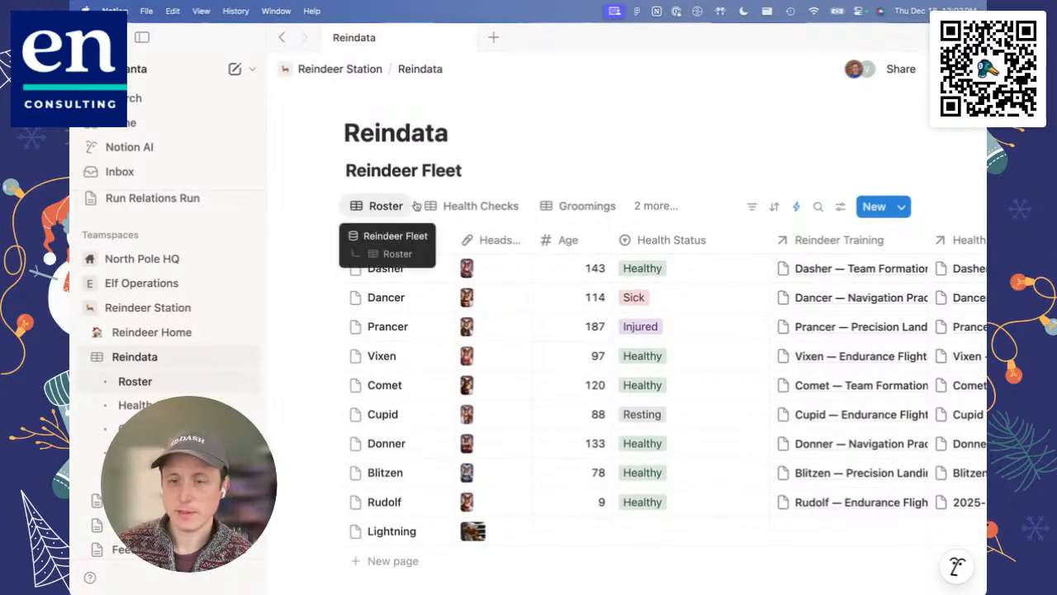
Step: Review the list of data sources managed in the Reindata database, and close the settings
left_click(838, 210)
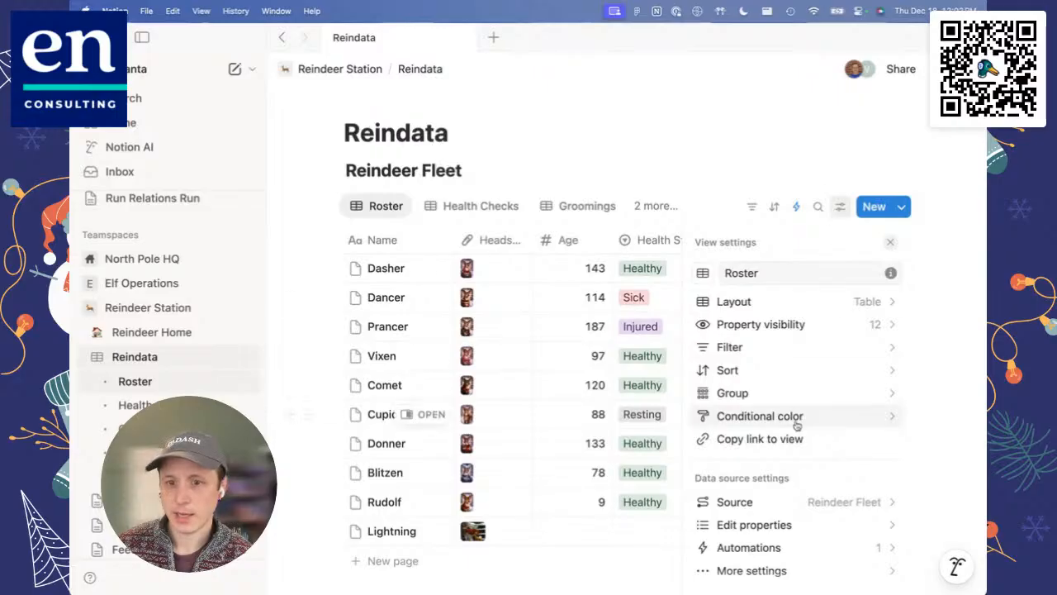
scroll(798, 425, "down", 2)
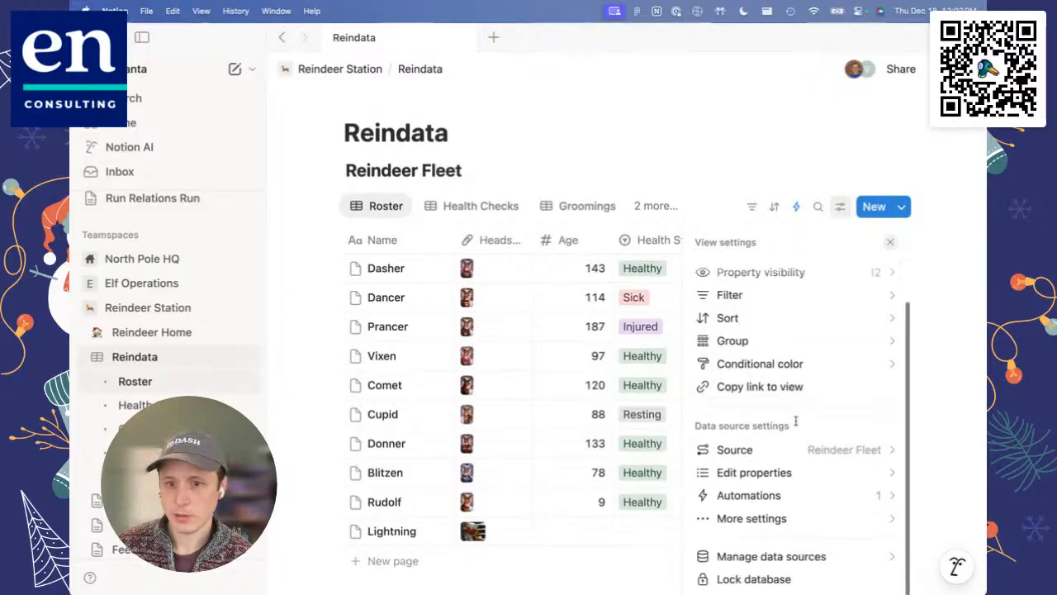
left_click(757, 557)
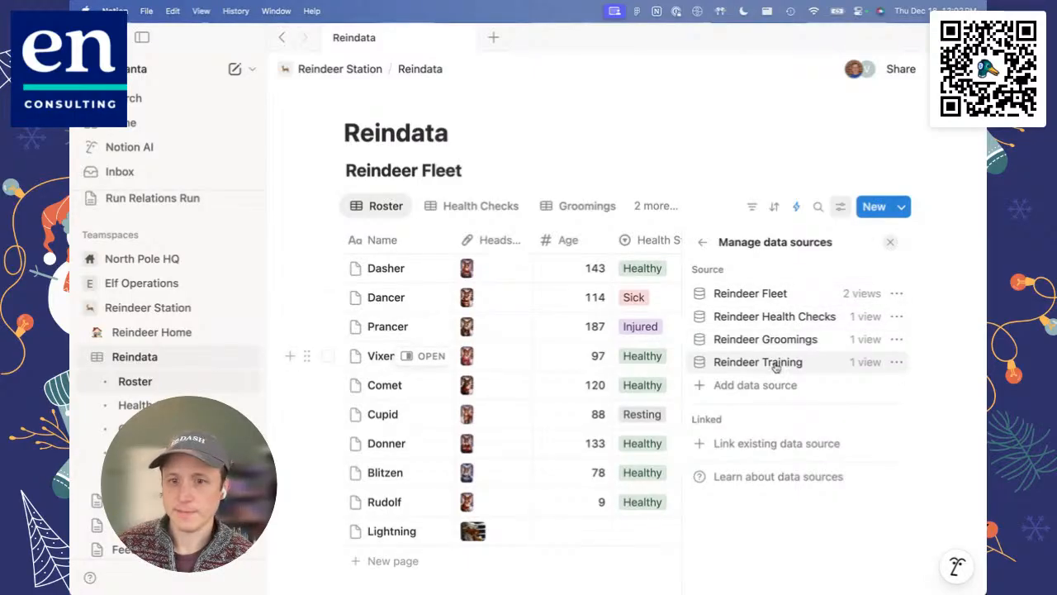
left_click(893, 244)
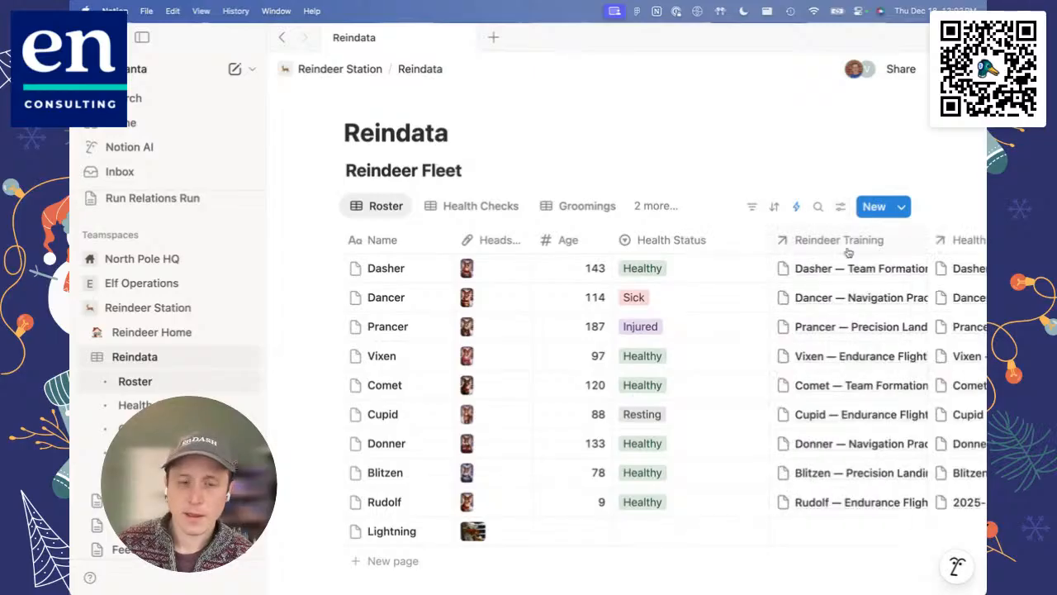
Step: Examine the Reindeer Training, Health Checks and Groomings relation columns in the Roster view
scroll(519, 295, "right", 2)
scroll(520, 296, "right", 1)
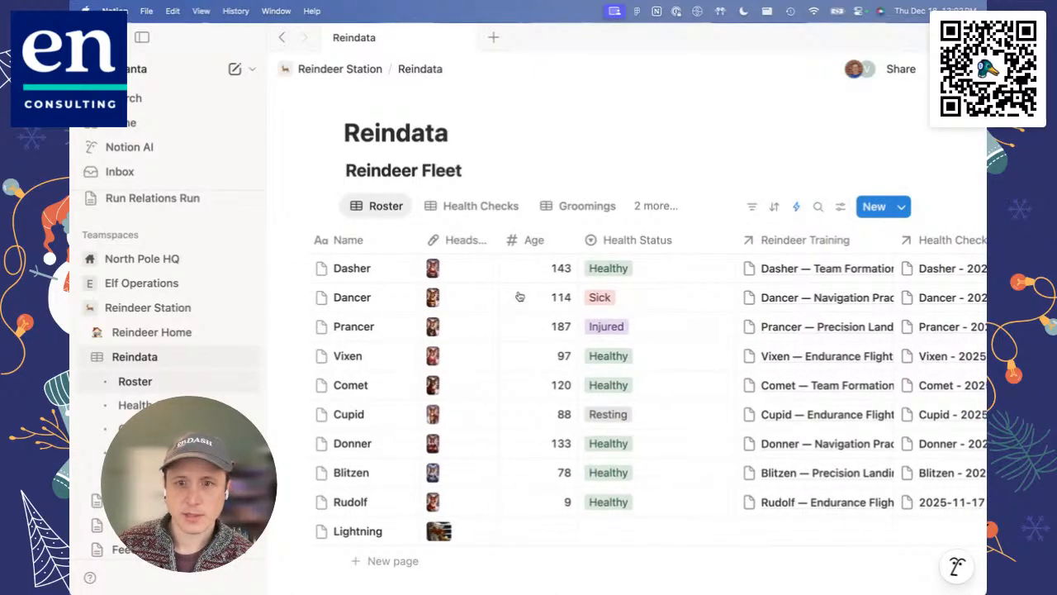
scroll(520, 296, "right", 5)
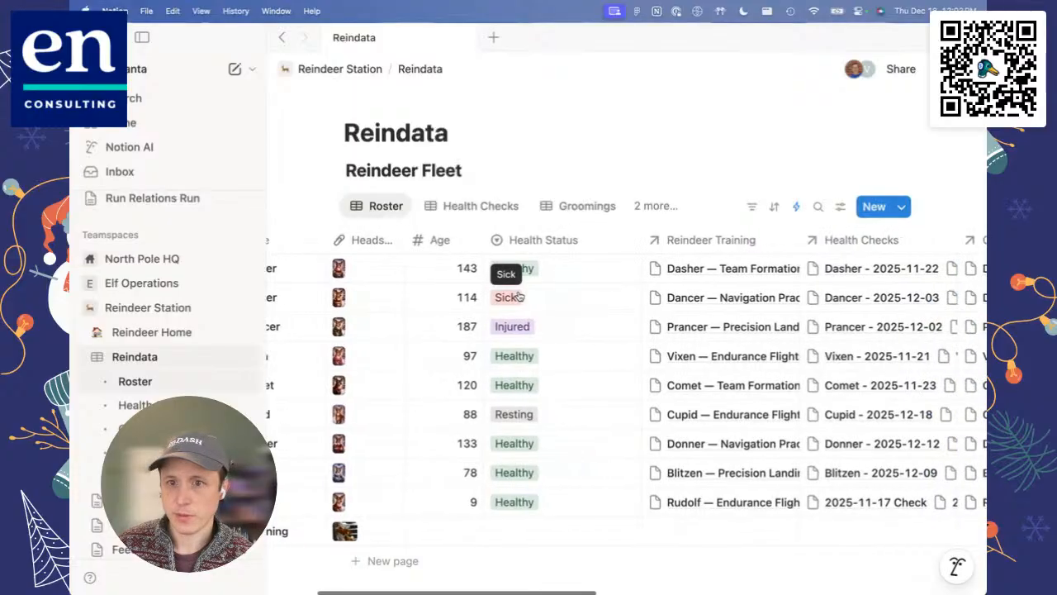
mouse_move(680, 270)
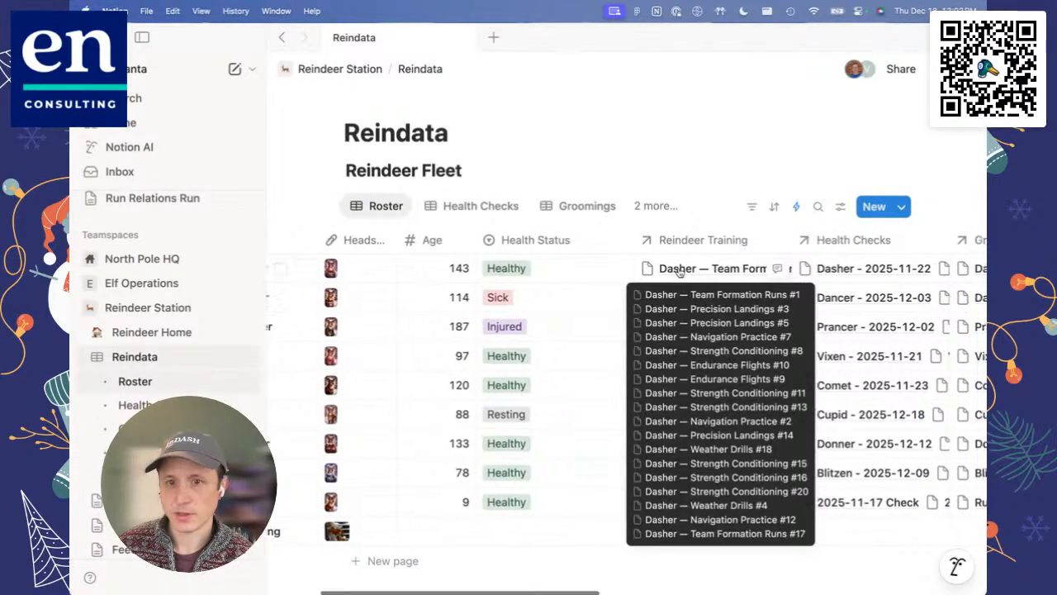
scroll(698, 269, "right", 3)
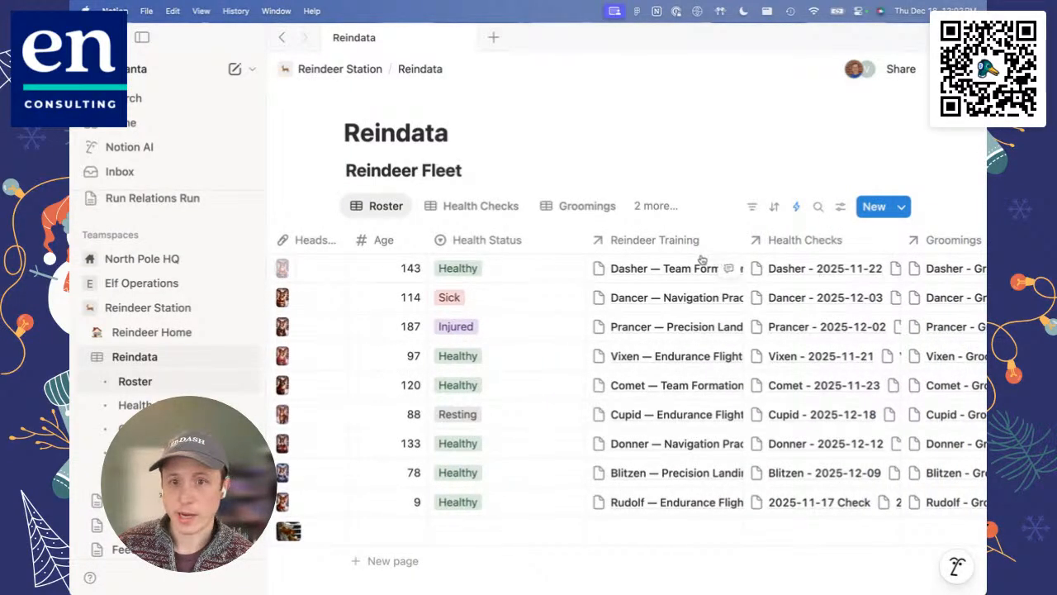
scroll(663, 279, "right", 2)
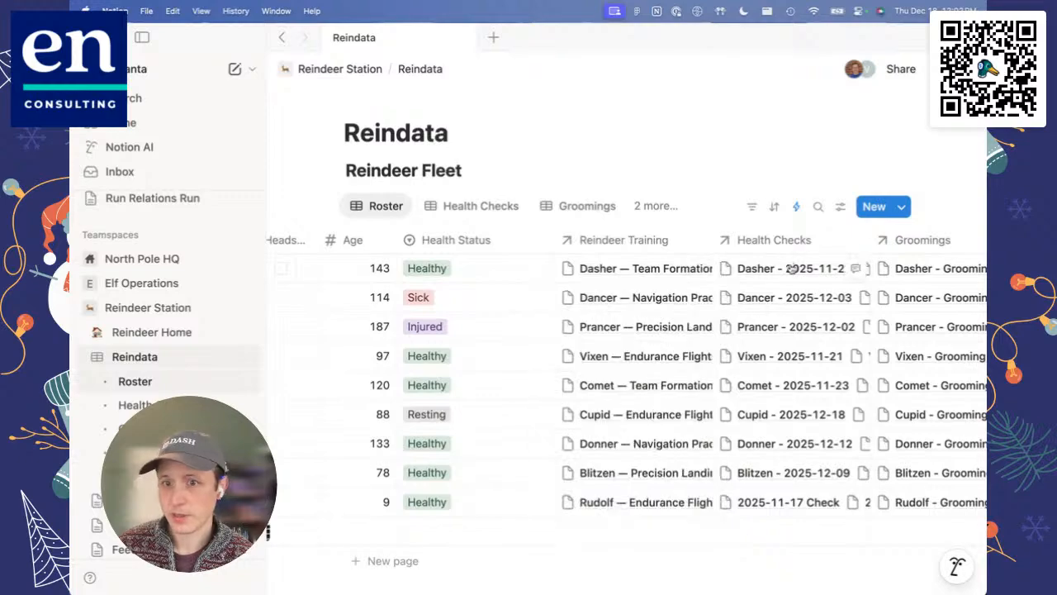
scroll(789, 271, "right", 5)
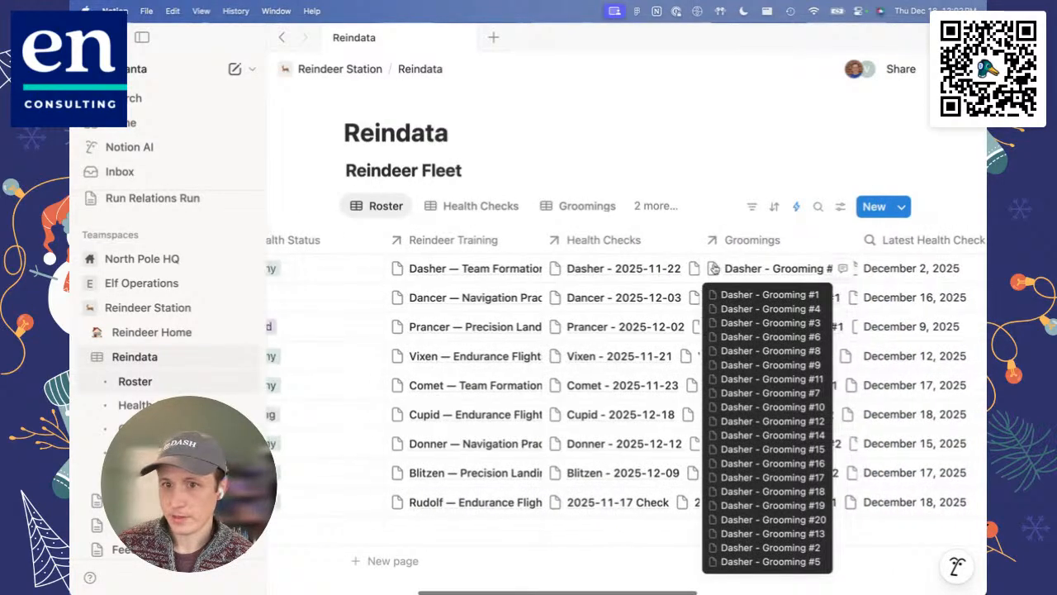
scroll(715, 269, "left", 5)
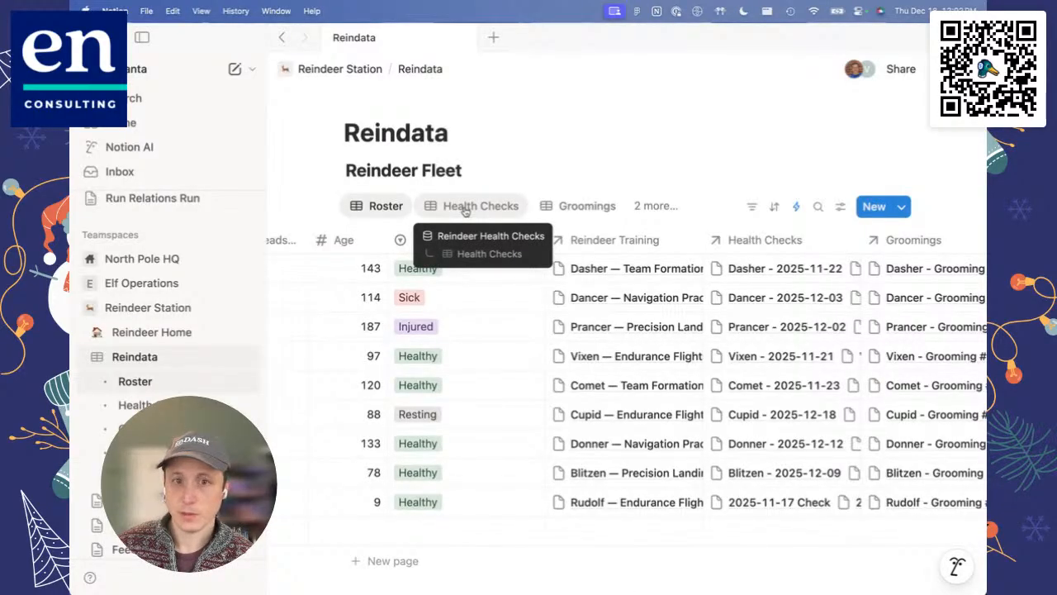
Step: Show the Health Checks view and examine how its entries relate back to the Reindeer Fleet
left_click(466, 207)
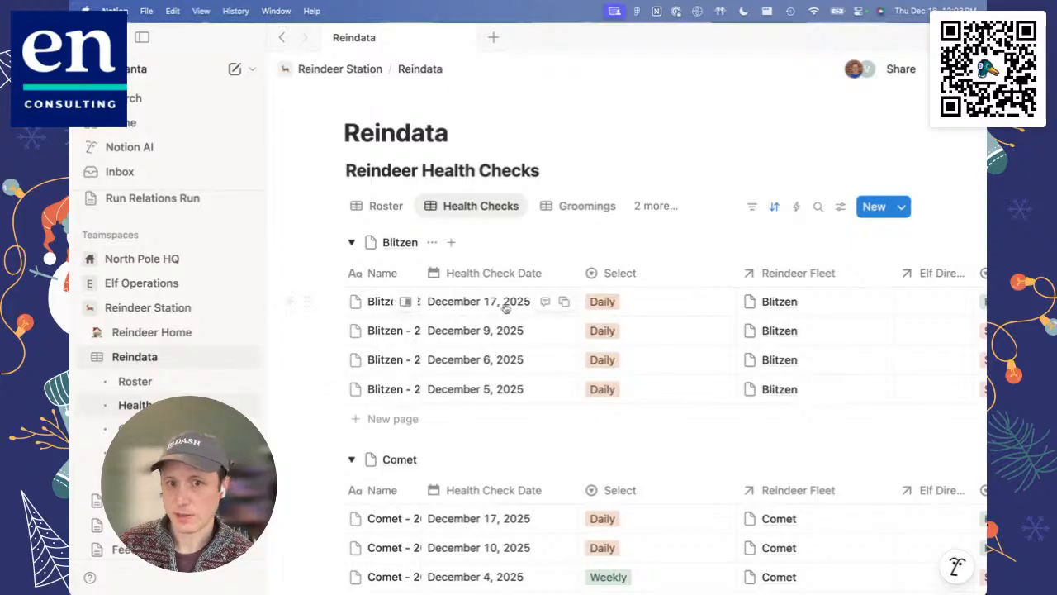
scroll(558, 332, "right", 5)
scroll(558, 332, "right", 3)
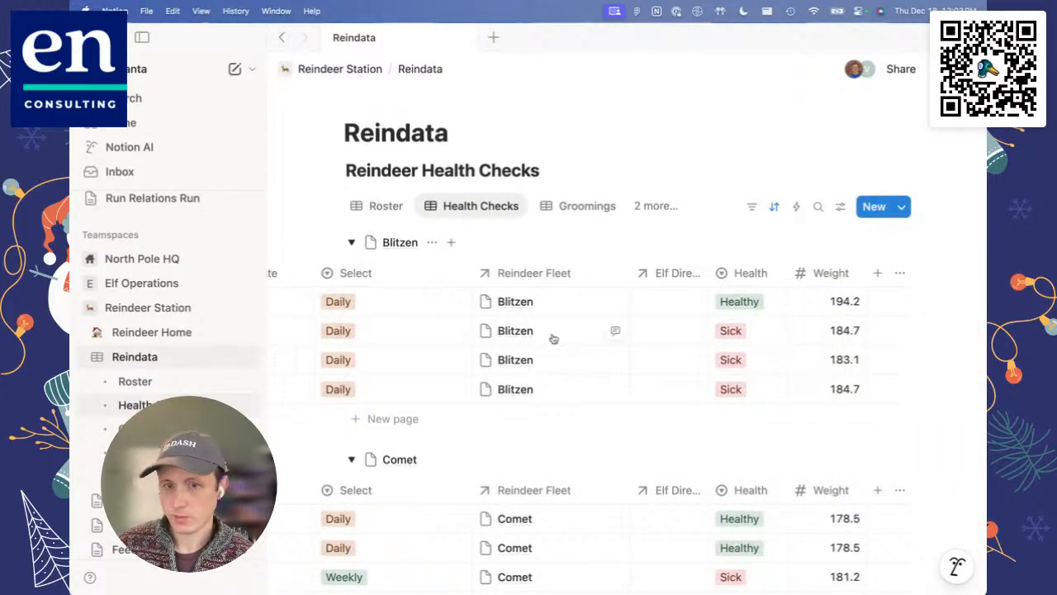
scroll(547, 341, "left", 5)
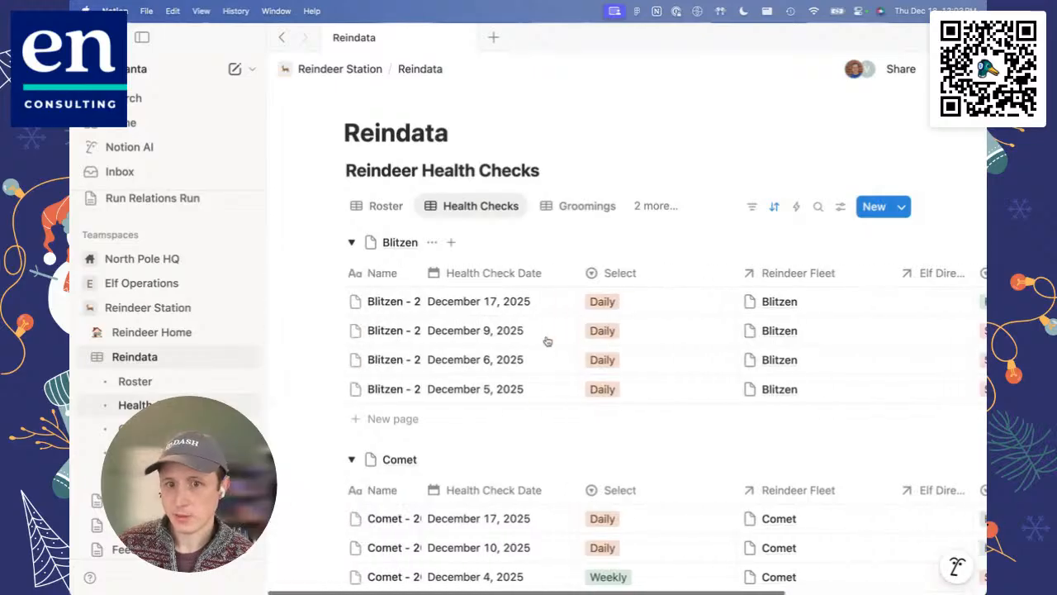
scroll(547, 341, "down", 1)
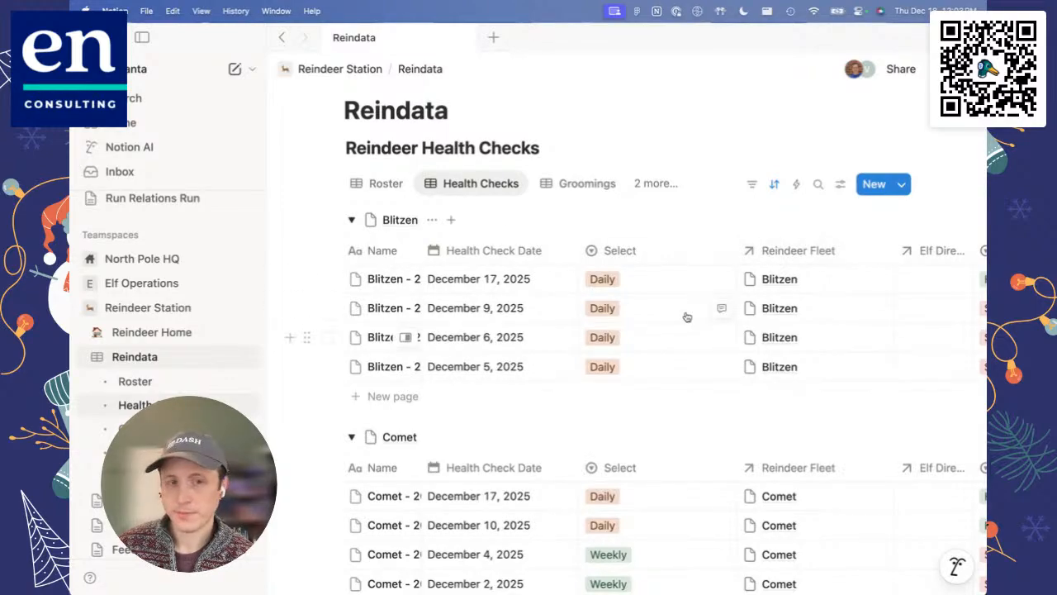
Step: Return to the Roster view and look over each reindeer's related training and health check entries
left_click(386, 185)
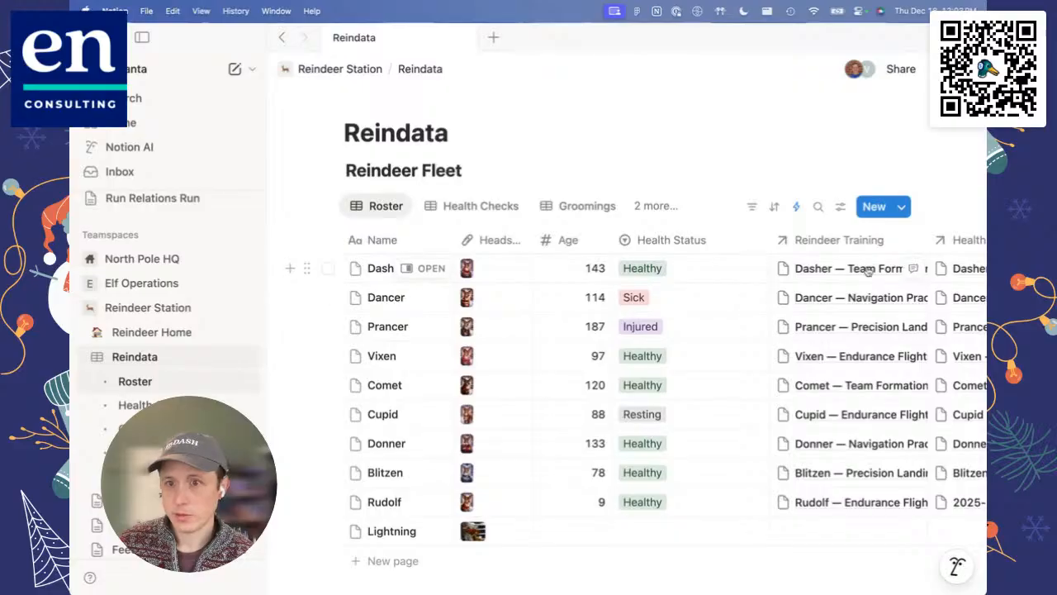
scroll(867, 269, "right", 3)
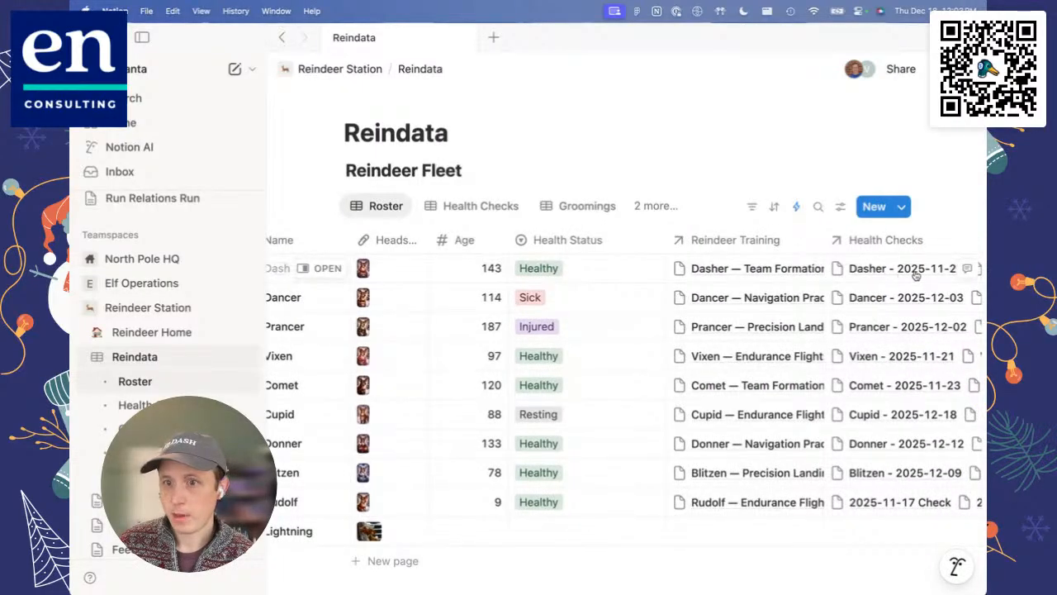
scroll(888, 275, "left", 3)
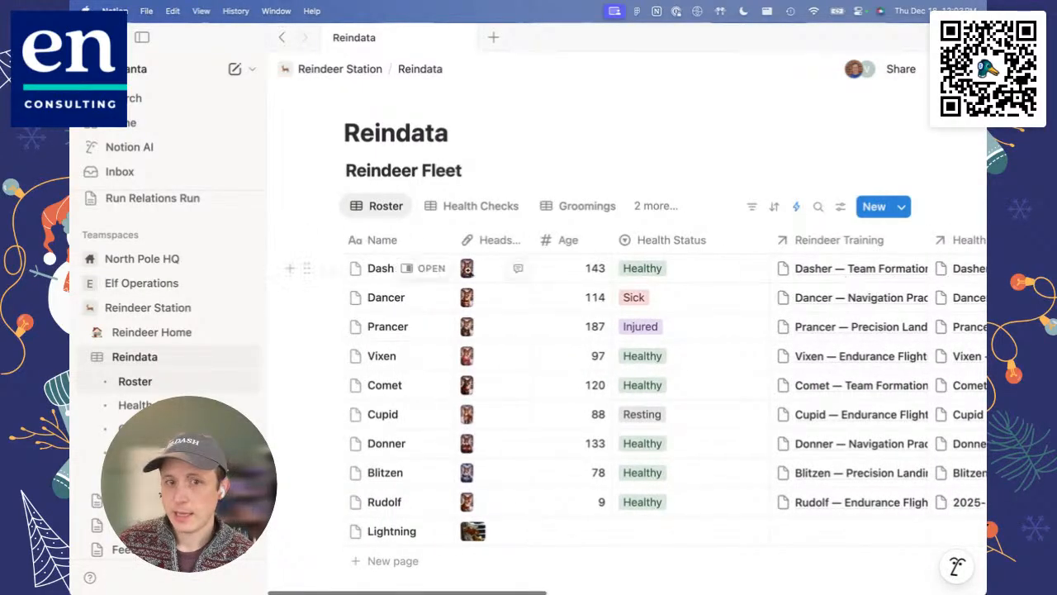
Step: Open Prancer's page in the side peek and examine its related groomings and health checks
left_click(430, 326)
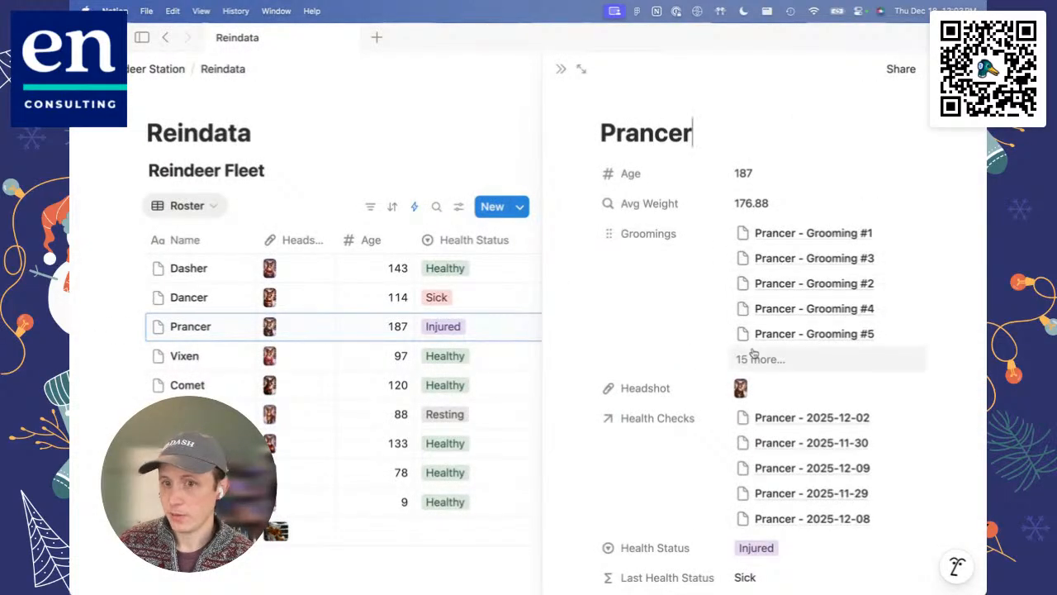
scroll(753, 355, "down", 2)
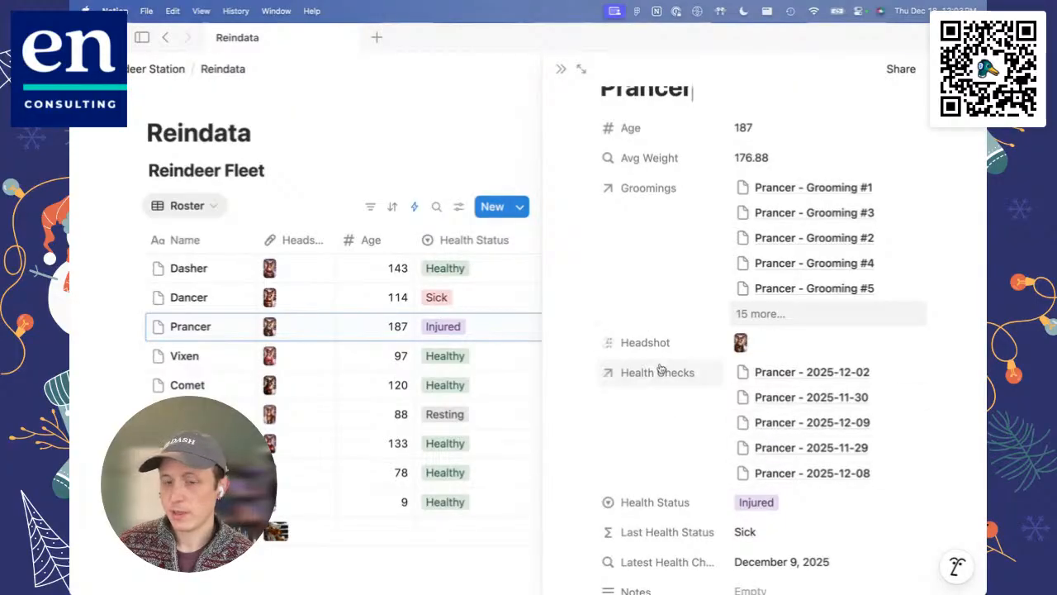
scroll(678, 377, "up", 1)
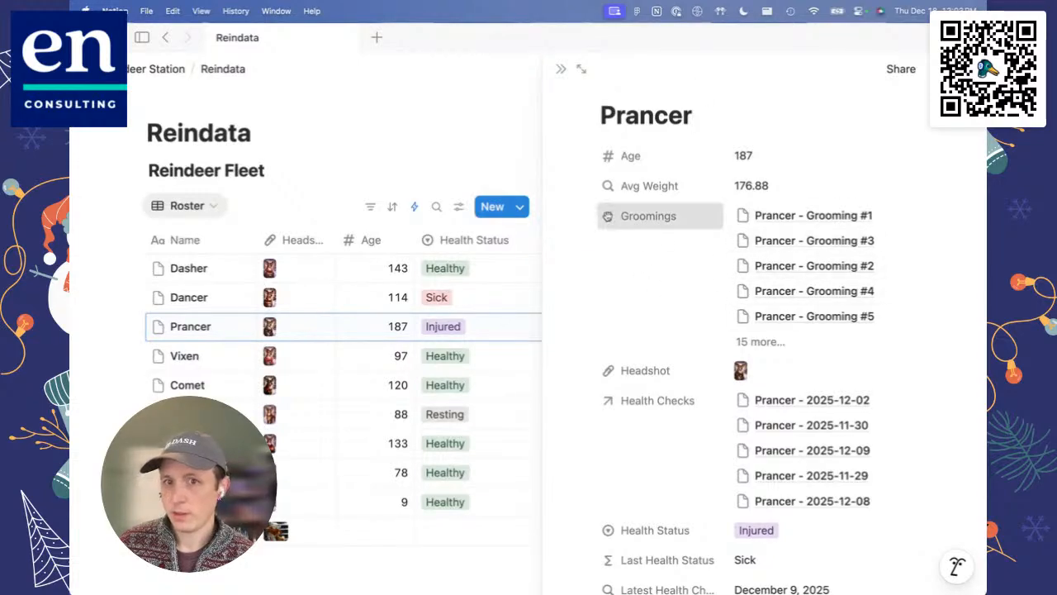
Step: Check the property visibility options of Groomings on Prancer's page, and close the page
mouse_move(607, 216)
left_mouse_down()
mouse_move(603, 380)
mouse_move(602, 243)
left_mouse_up()
left_click(968, 68)
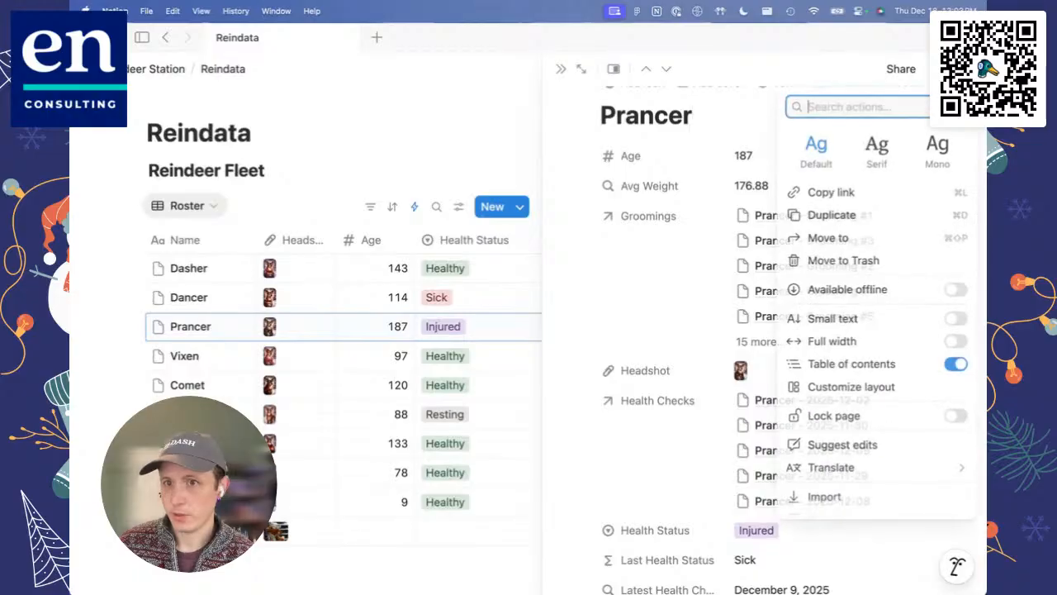
left_click(653, 217)
left_click(650, 216)
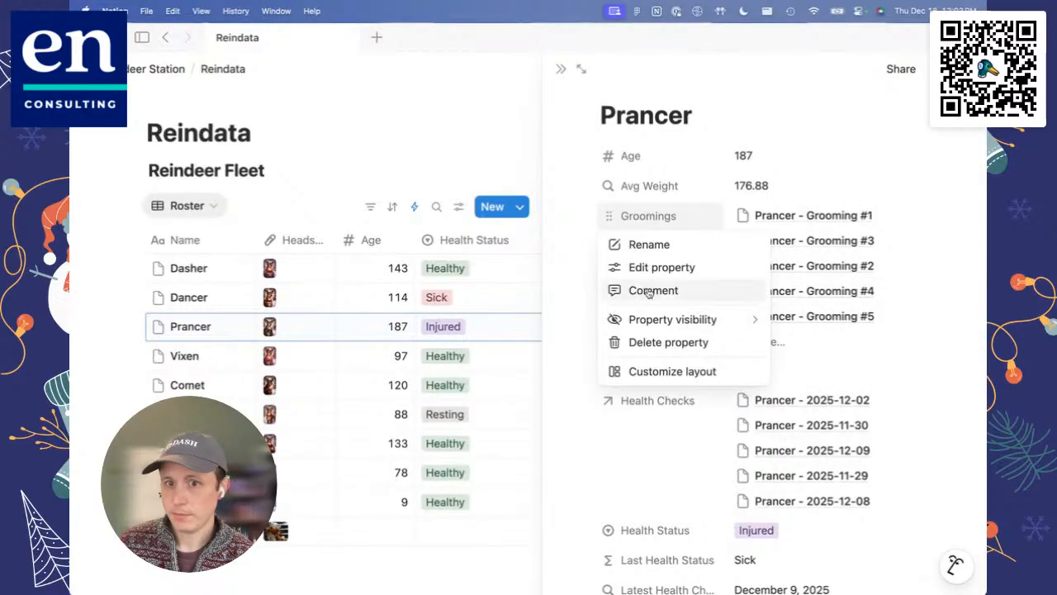
mouse_move(655, 321)
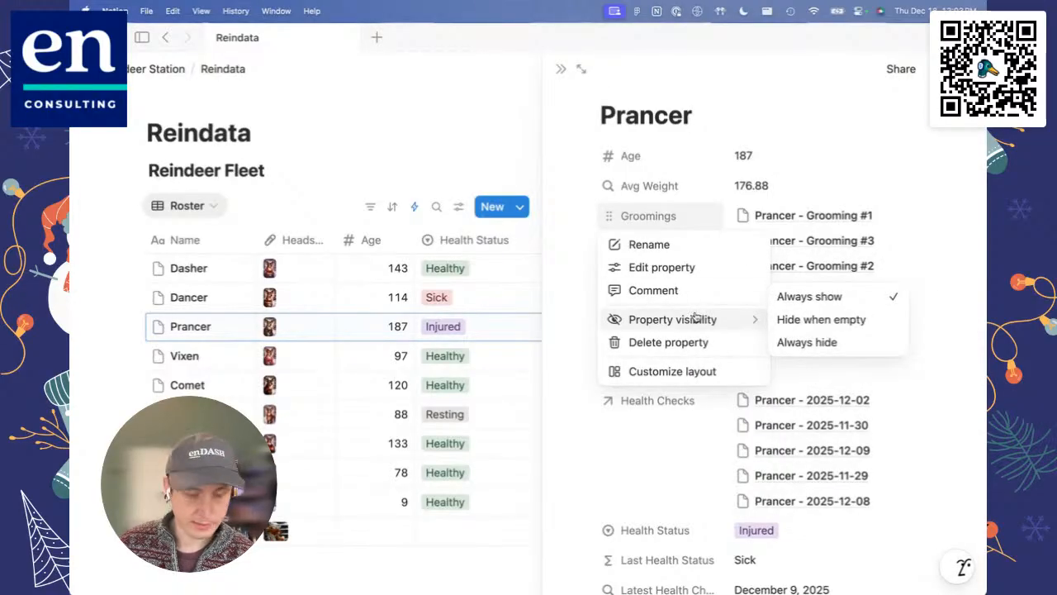
left_click(916, 254)
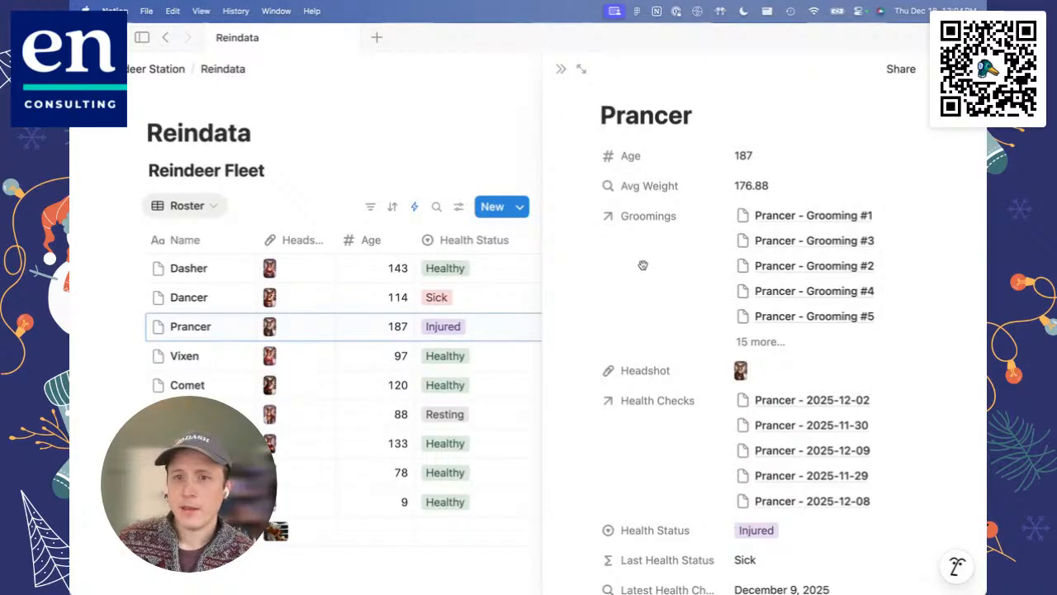
left_click(561, 69)
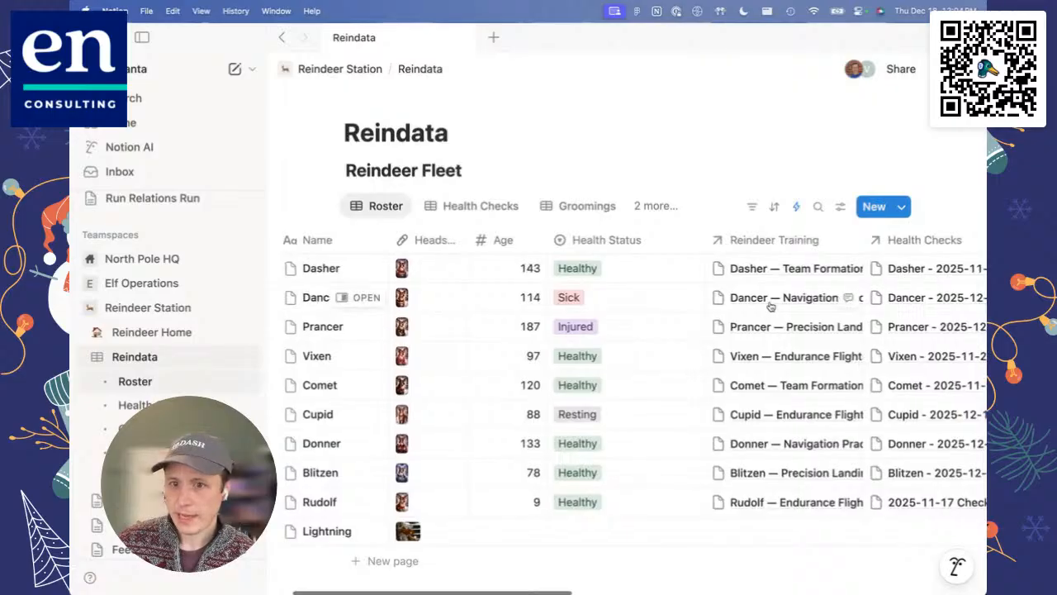
Step: Look through the Health Checks, Groomings and Training views of the Reindata database
scroll(801, 294, "right", 3)
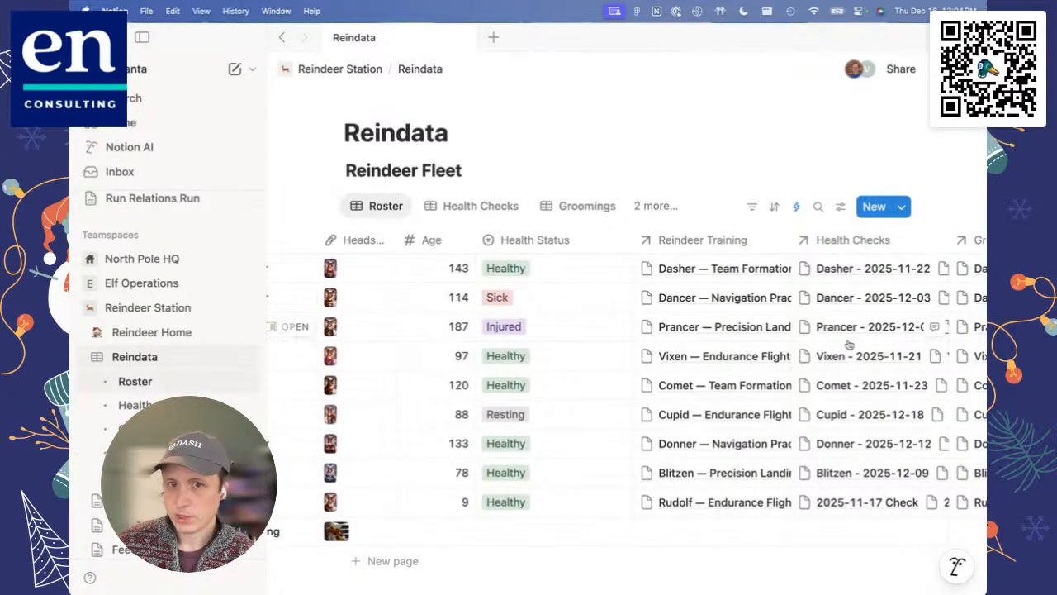
left_click(481, 210)
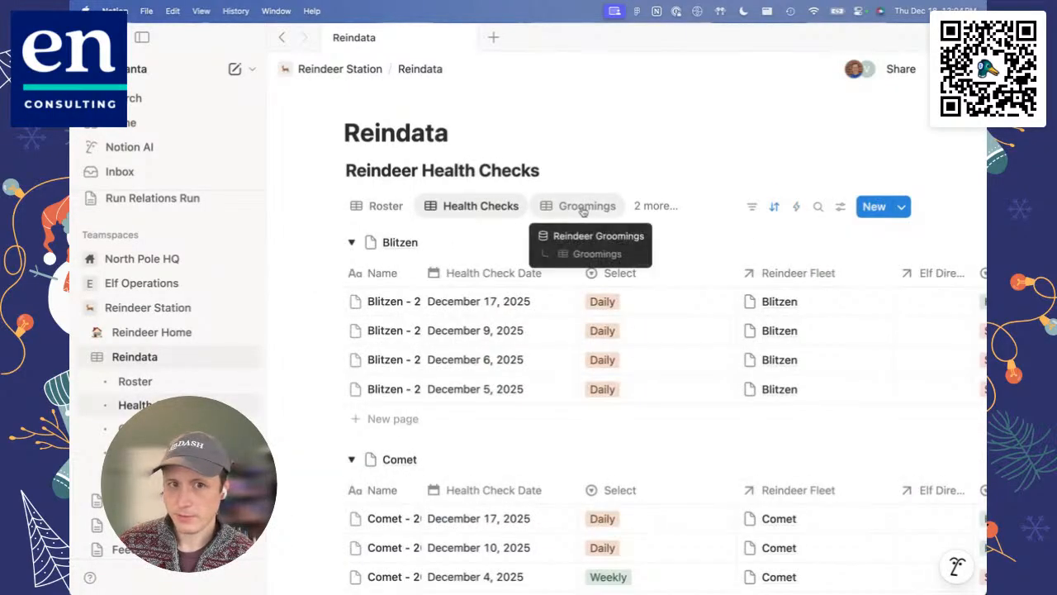
left_click(583, 208)
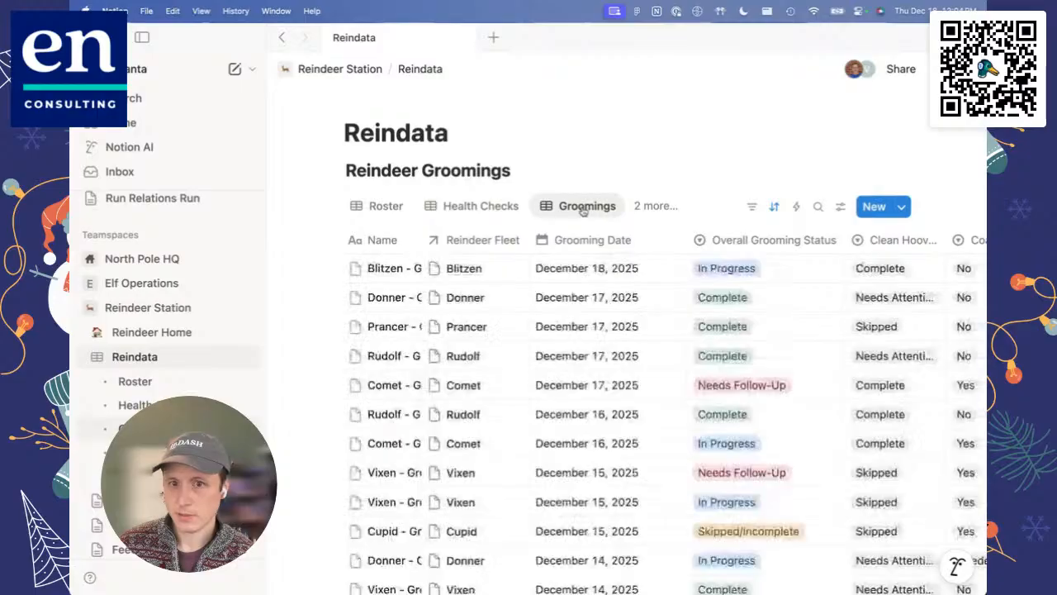
left_click(649, 205)
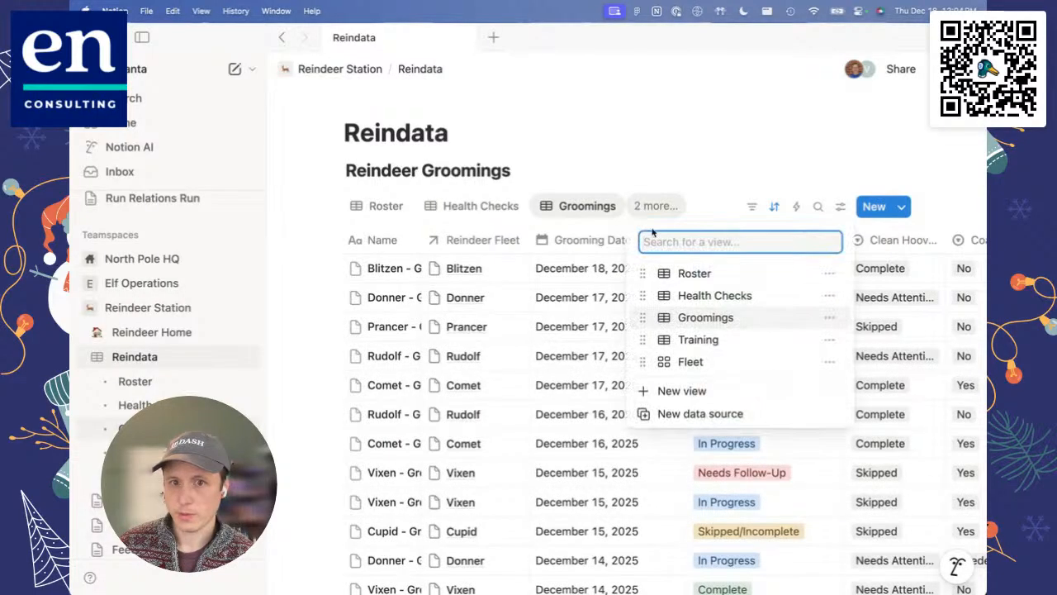
left_click(699, 342)
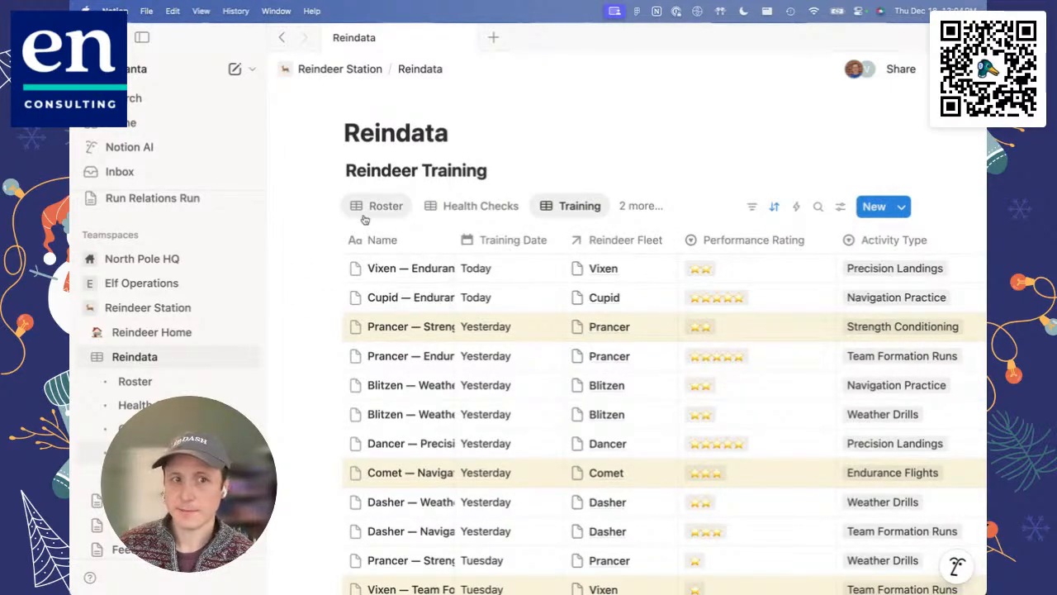
Step: Hide the sidebar, and look at the Health Checks view and the Training view
left_click(142, 42)
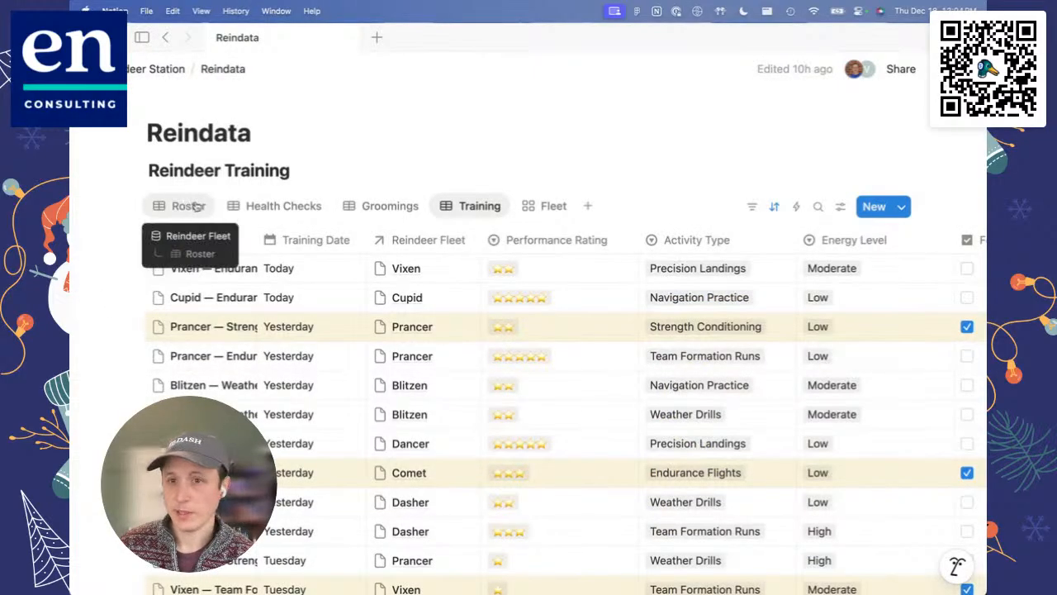
left_click(278, 206)
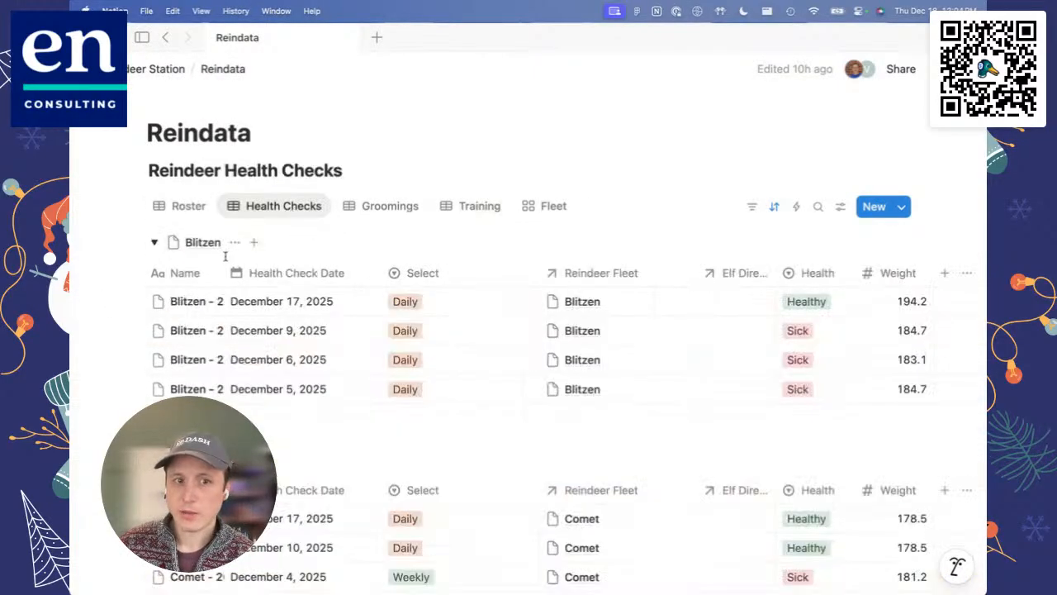
left_click(464, 212)
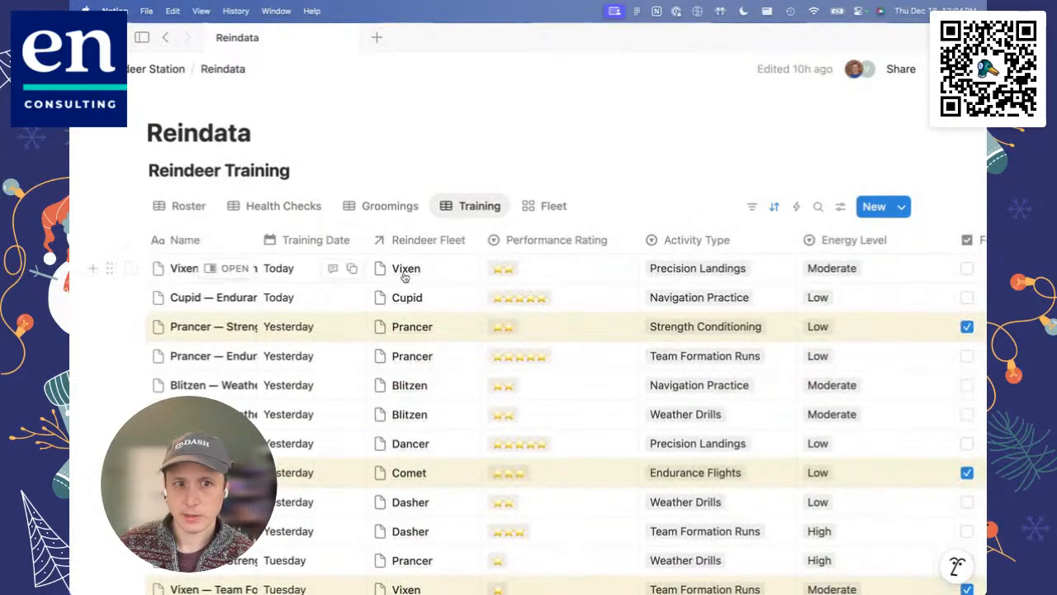
Step: Group the Training view by Reindeer Fleet
left_click(840, 206)
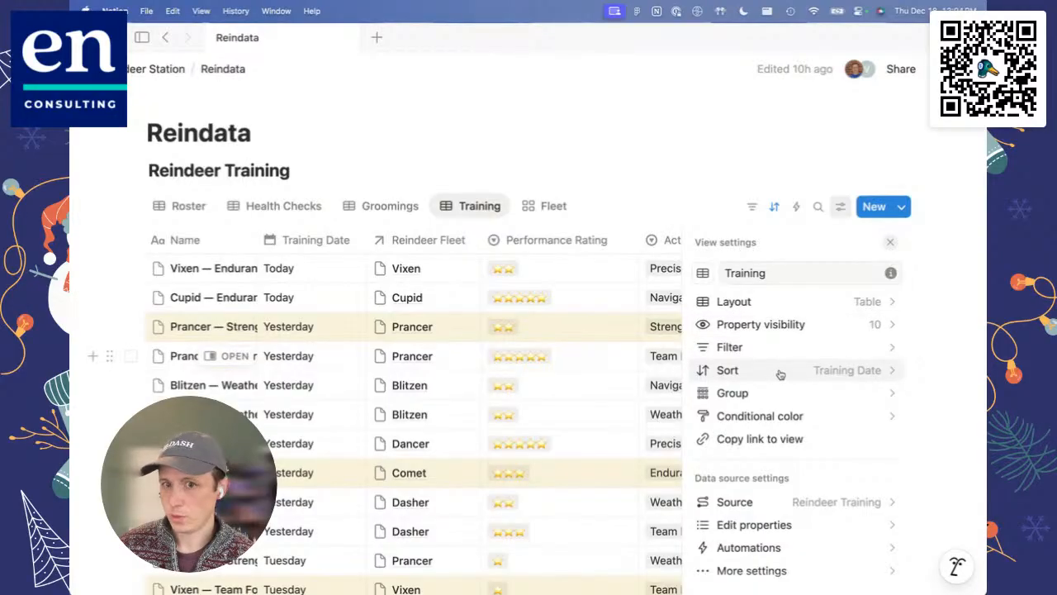
left_click(708, 165)
scroll(759, 306, "right", 5)
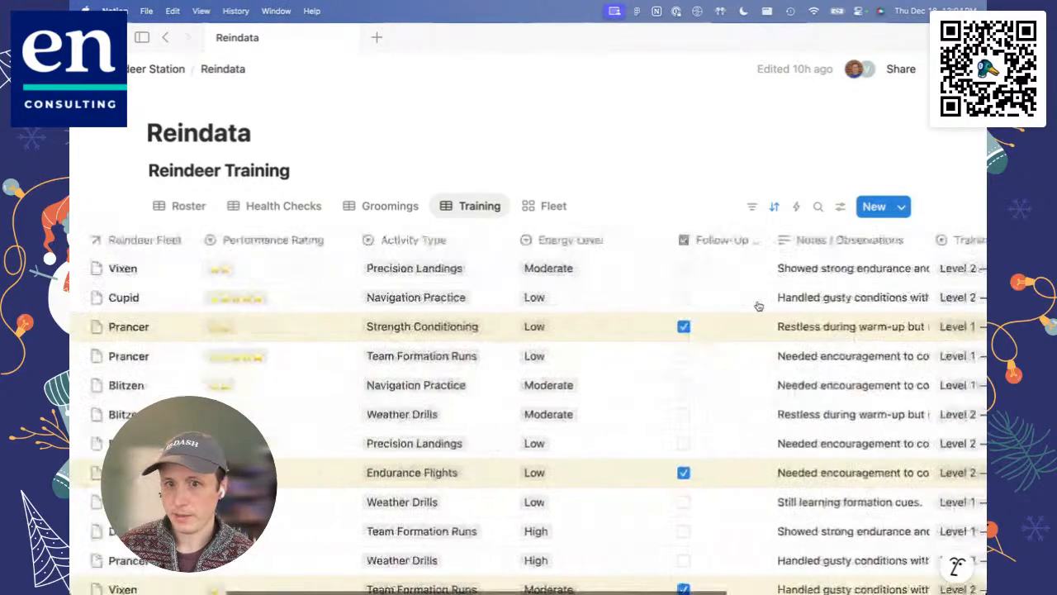
scroll(759, 306, "left", 5)
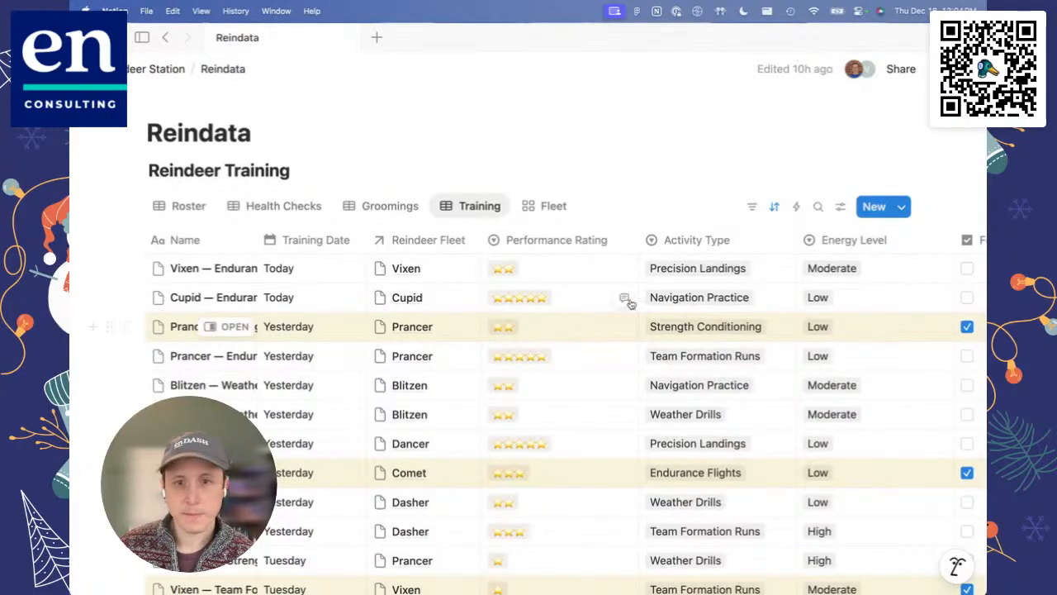
left_click(840, 206)
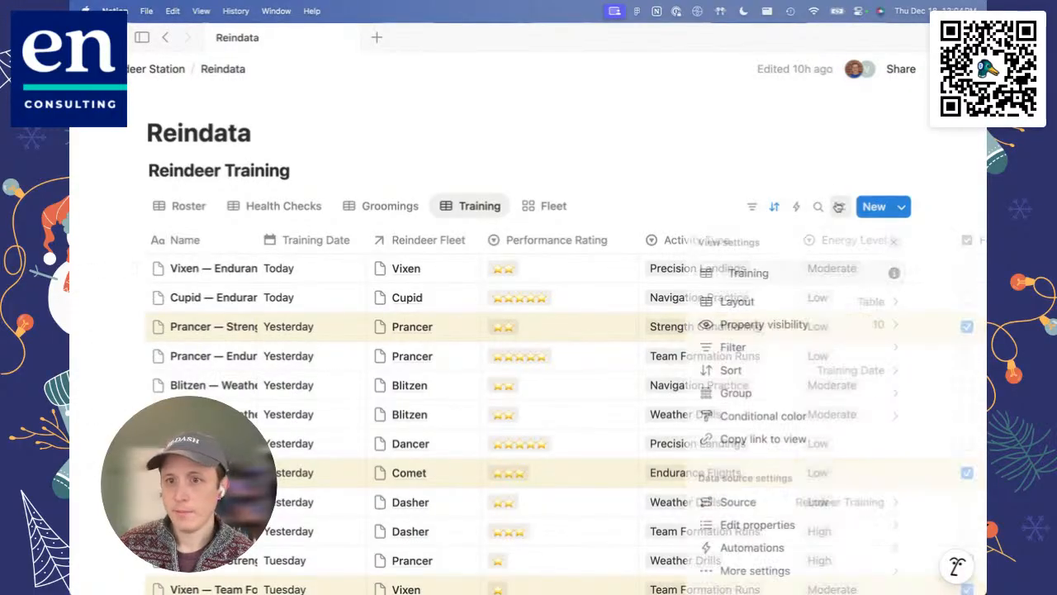
left_click(746, 393)
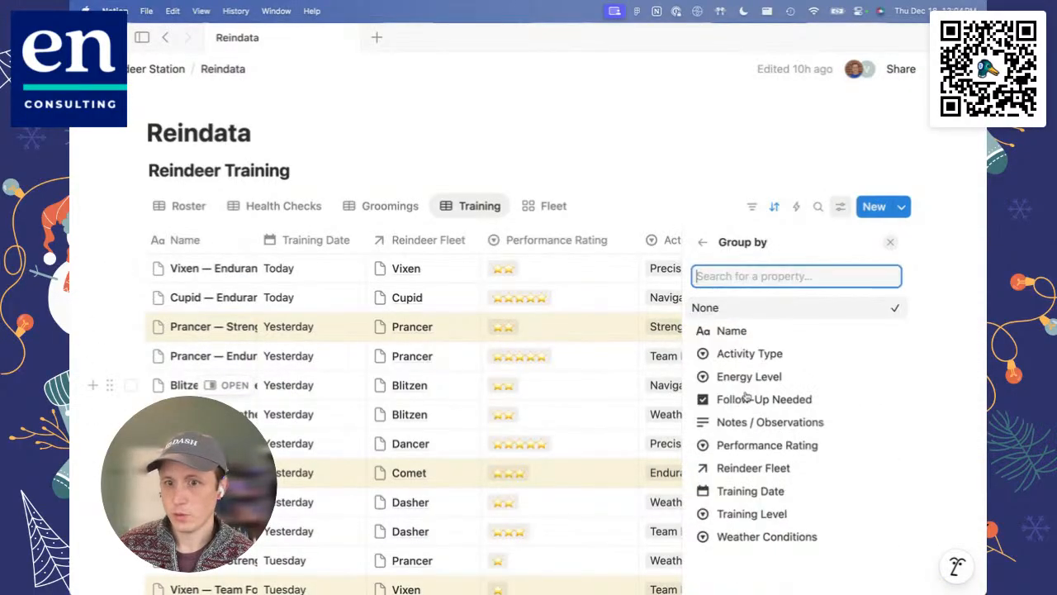
left_click(753, 467)
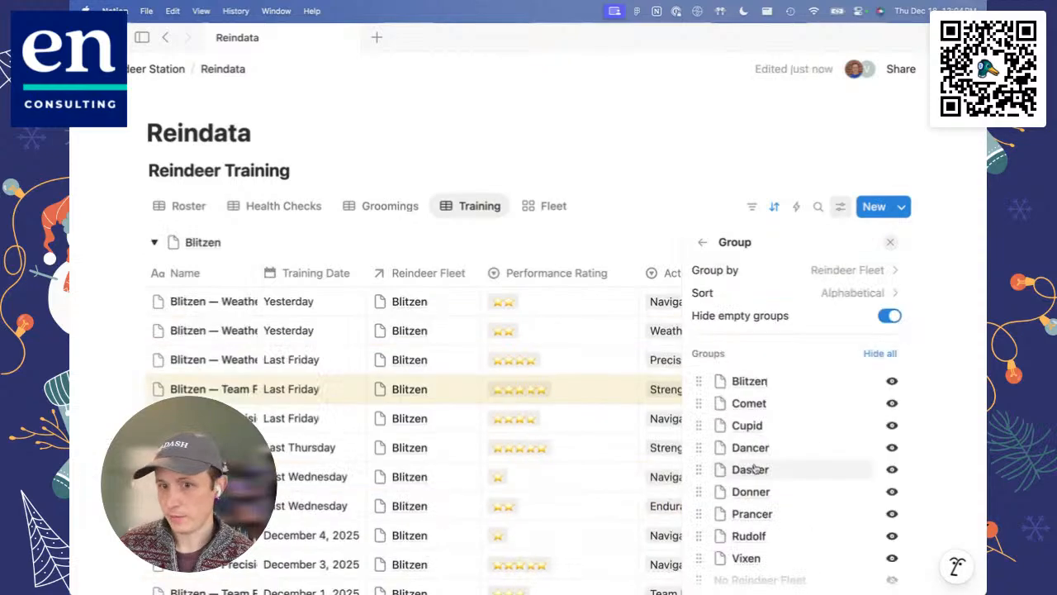
left_click(687, 135)
Step: Collapse the Blitzen and Comet groups in the Training view to look through the groups, and expand both again
scroll(586, 303, "down", 1)
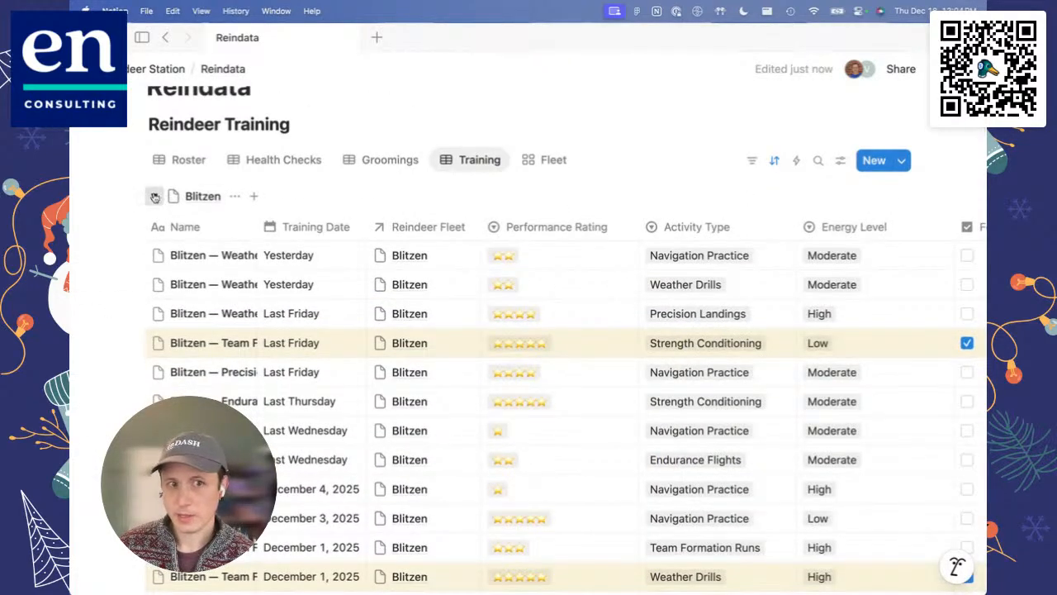
left_click(154, 196)
left_click(154, 228)
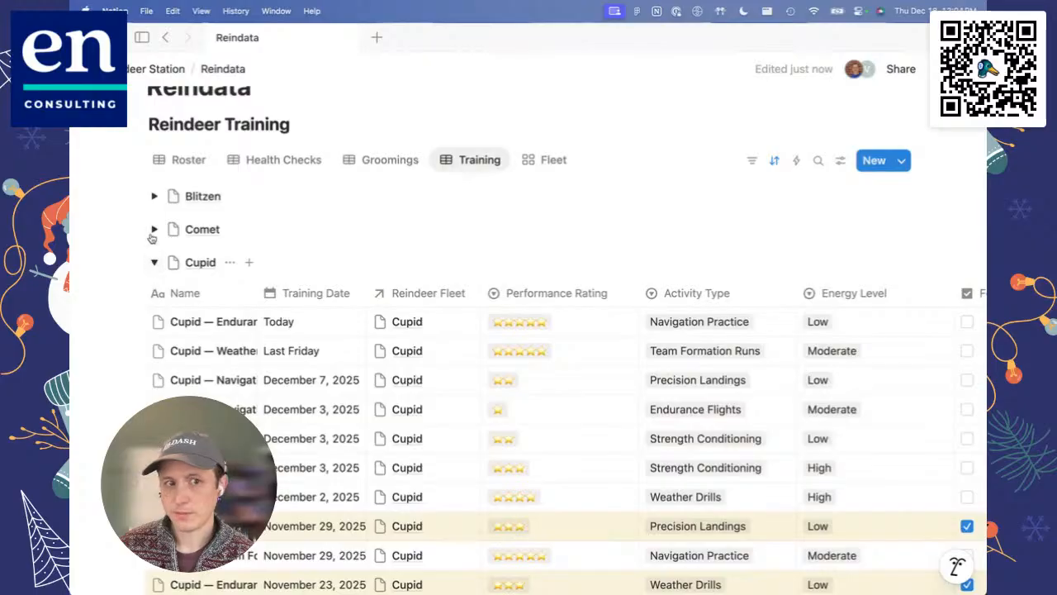
left_click(153, 229)
left_click(155, 196)
scroll(325, 195, "up", 1)
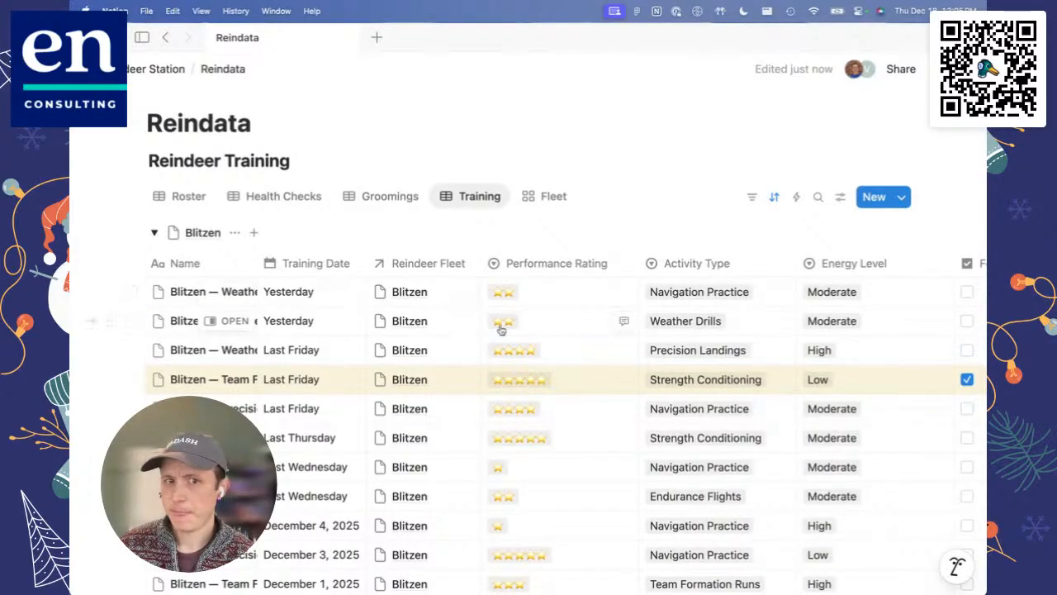
Step: Review the Training view's properties for Blitzen, from Performance Rating through Weather Conditions
scroll(504, 330, "right", 5)
scroll(559, 336, "right", 2)
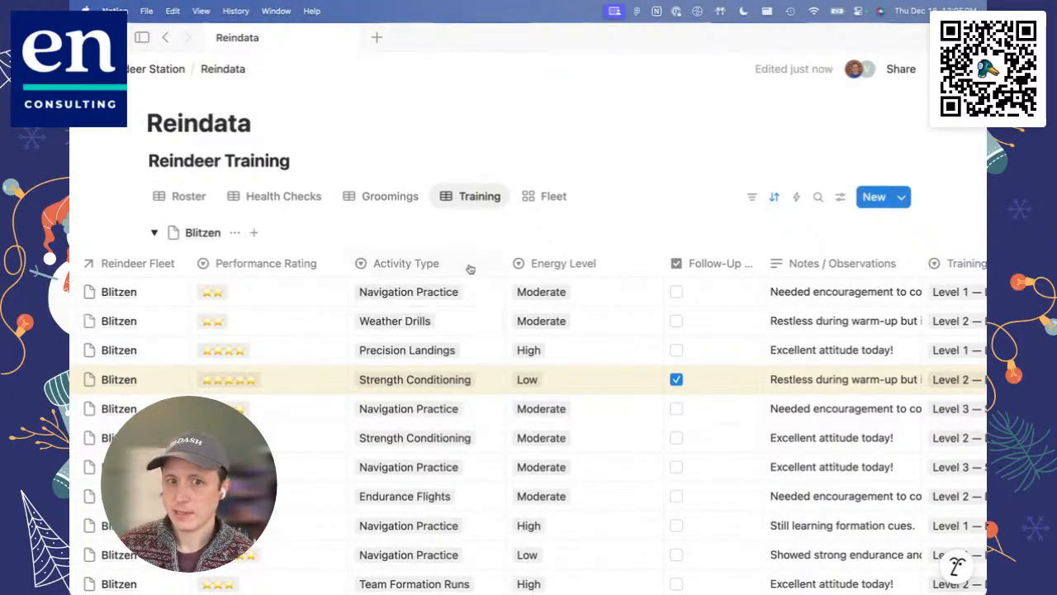
scroll(464, 306, "right", 10)
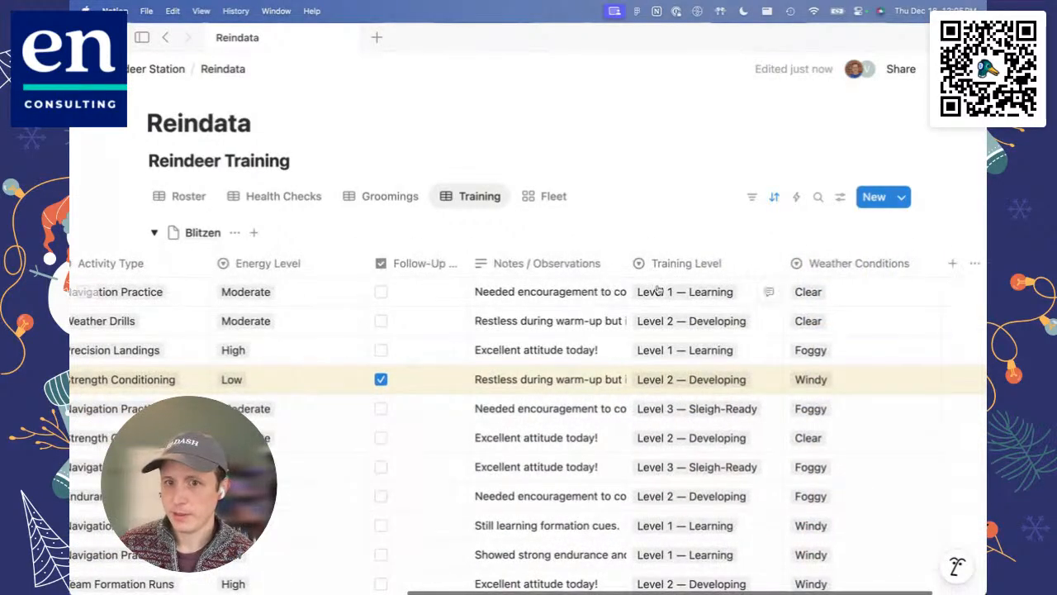
scroll(567, 346, "right", 2)
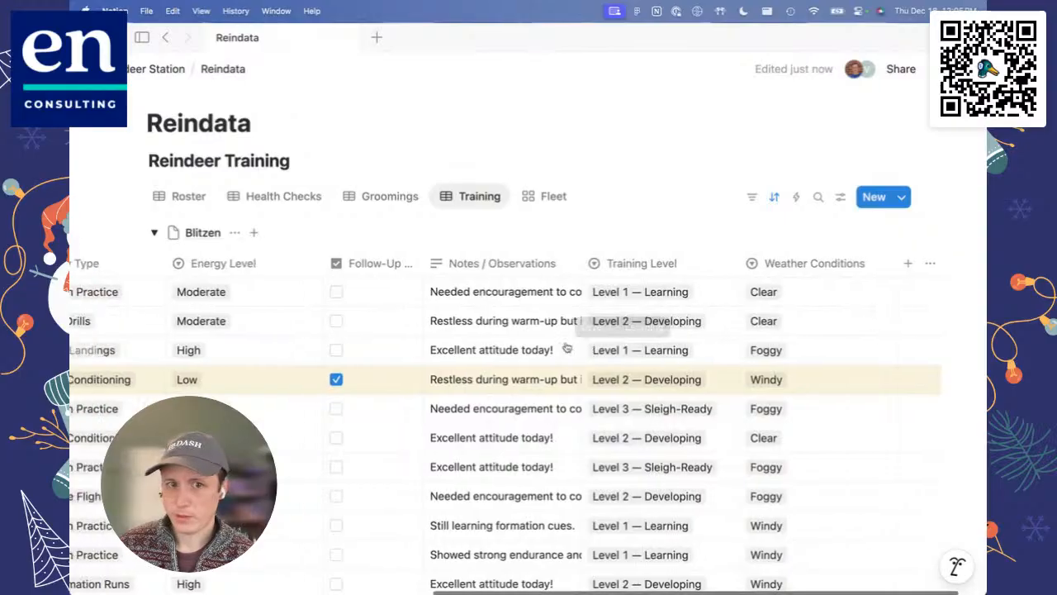
scroll(498, 310, "left", 8)
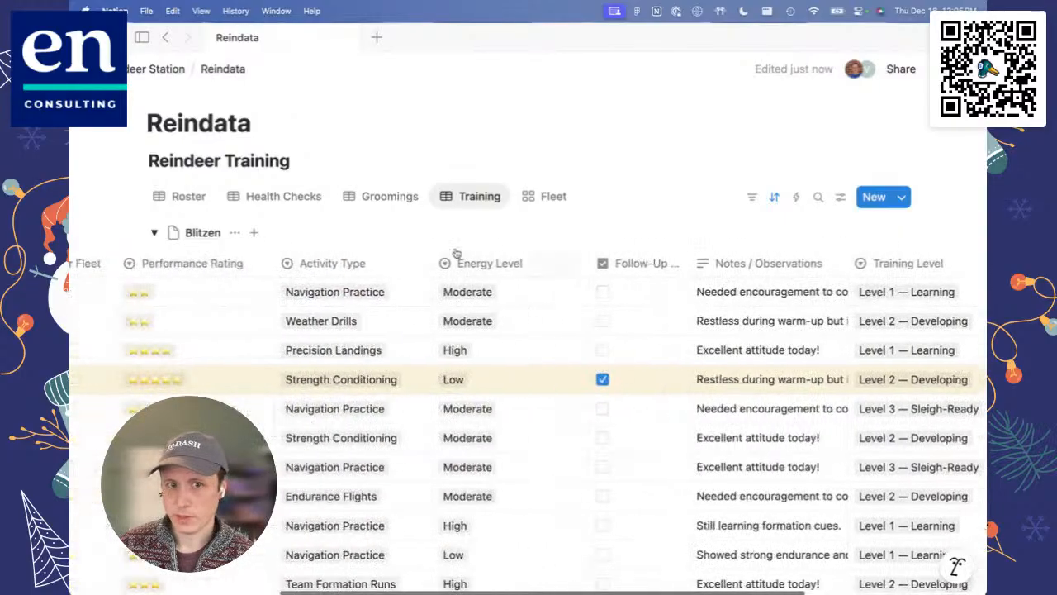
Step: Switch to the Groomings view and examine its grooming task and condition properties across the table
left_click(393, 197)
scroll(514, 354, "right", 3)
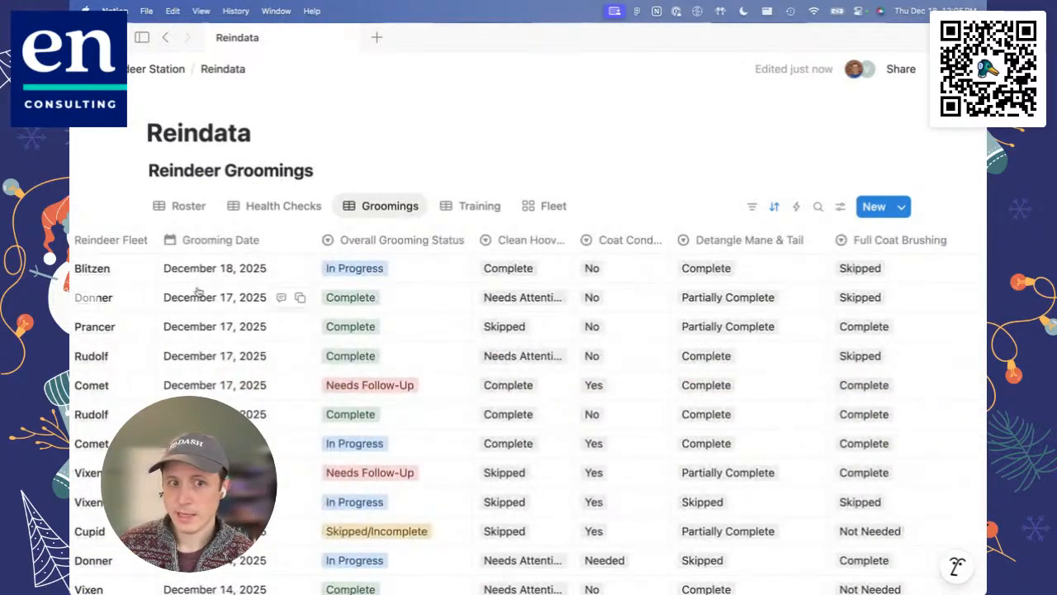
scroll(198, 290, "left", 3)
scroll(386, 330, "right", 5)
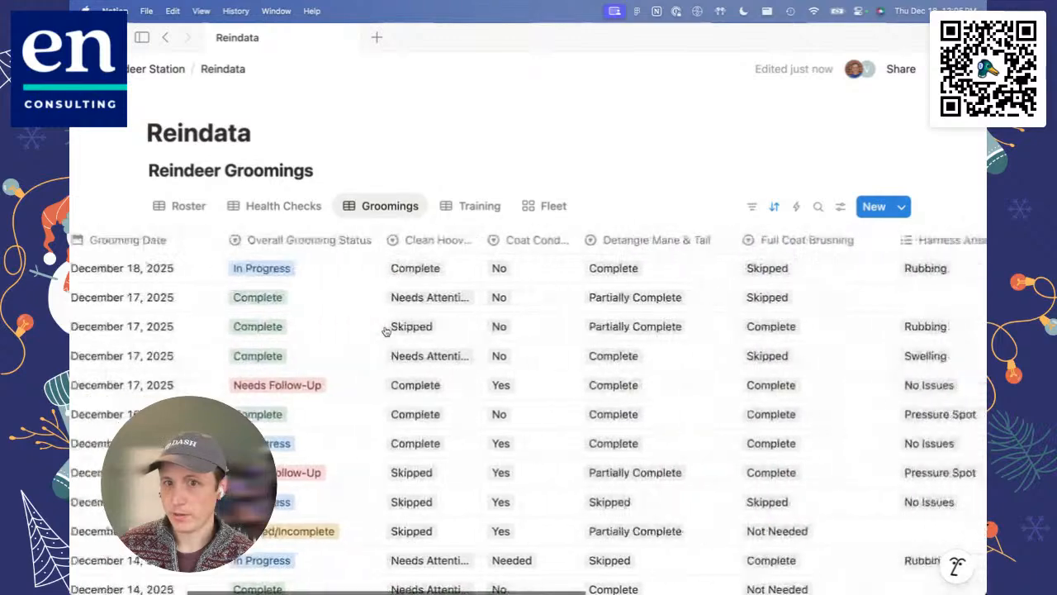
scroll(386, 331, "right", 5)
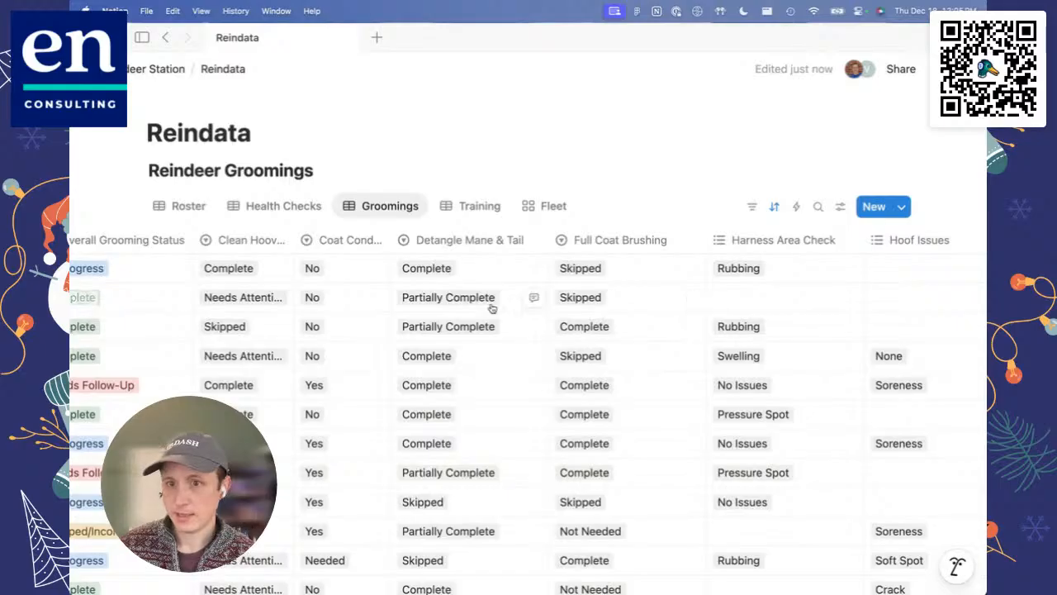
scroll(650, 270, "right", 2)
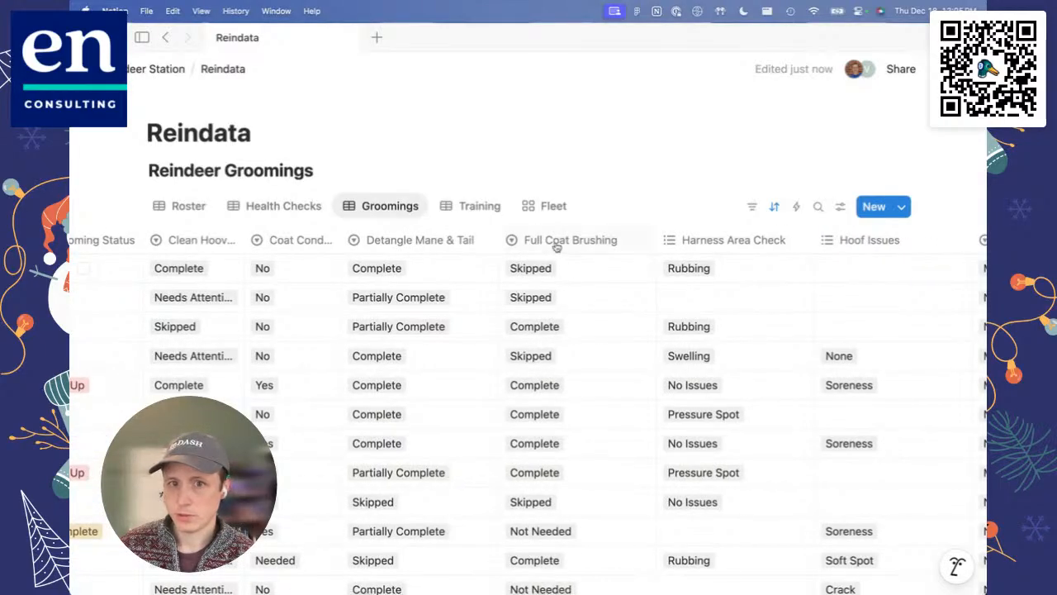
scroll(562, 310, "right", 2)
scroll(521, 302, "left", 6)
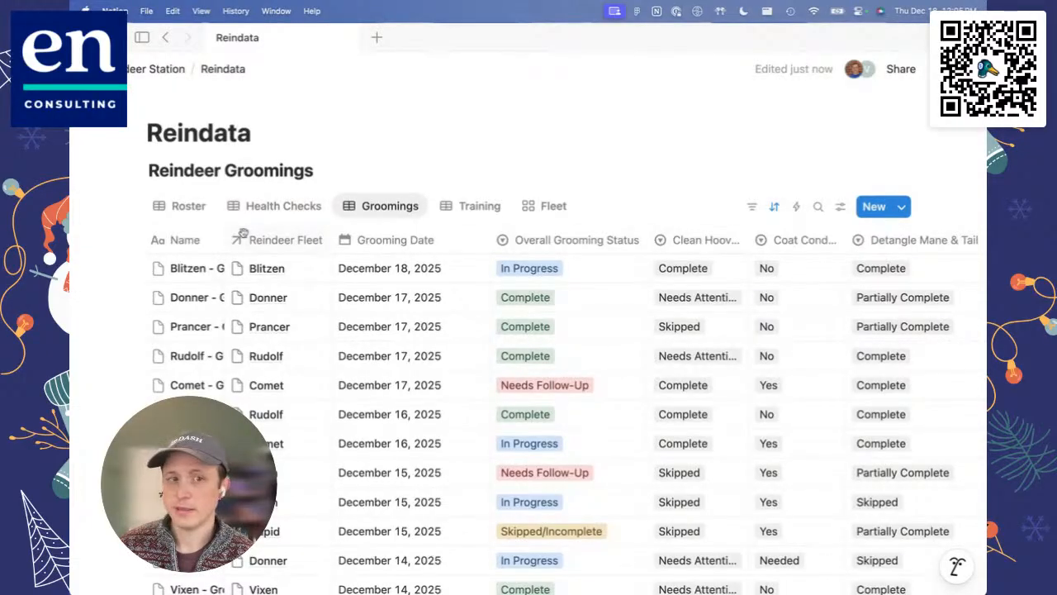
Step: Open a blank page in the Groomings view, view its Clean Hooves options, and close it without filling anything in
left_click(869, 210)
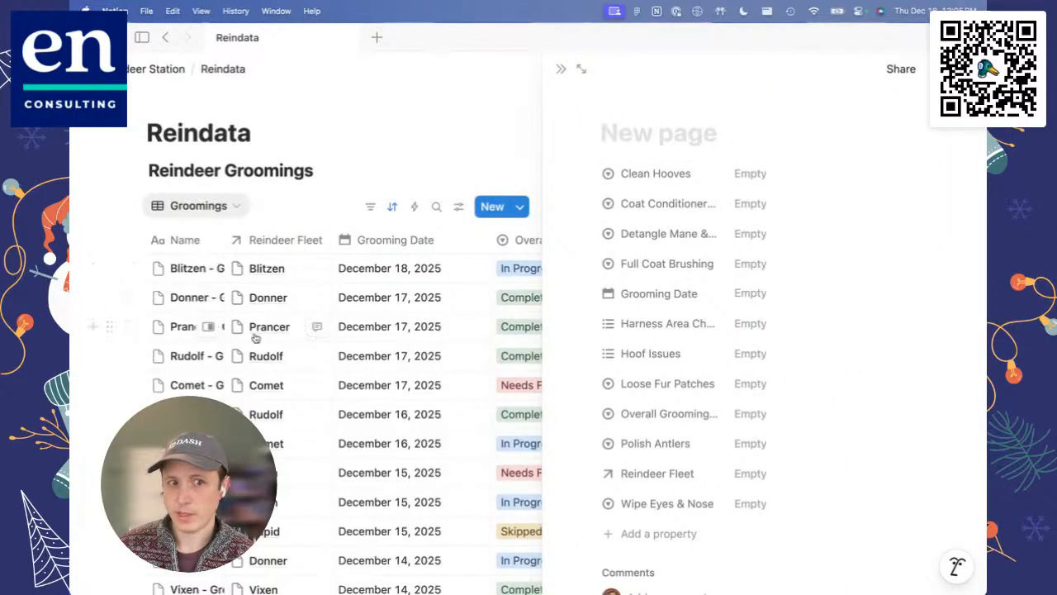
left_click(740, 174)
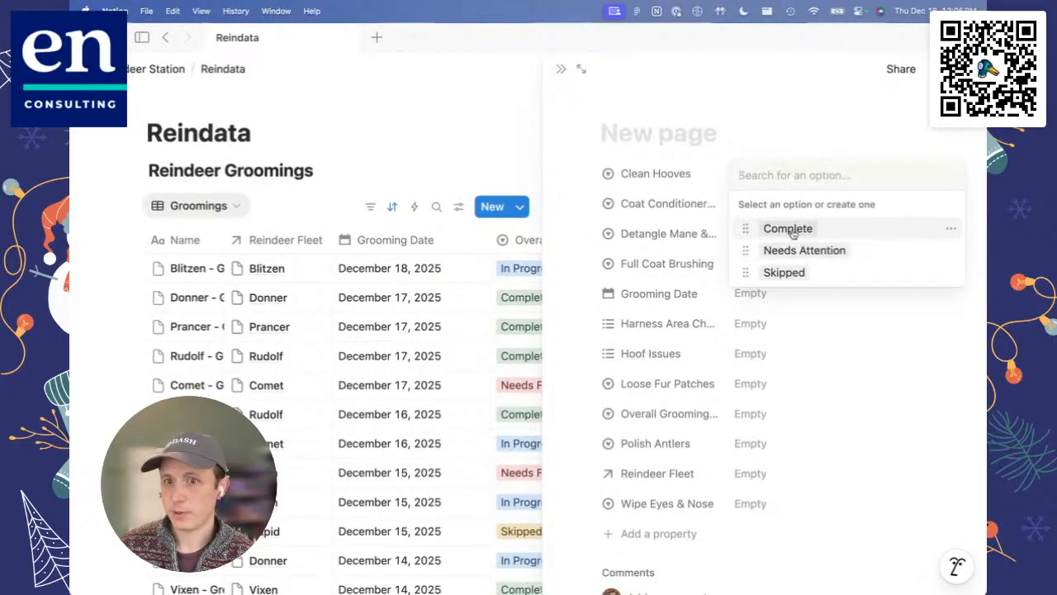
key("Escape")
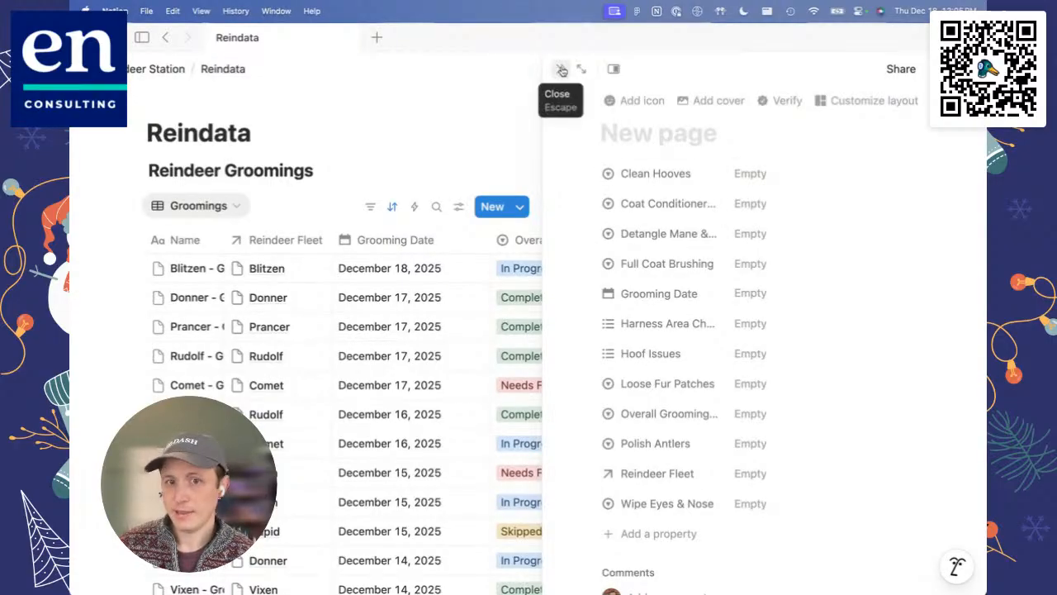
left_click(561, 70)
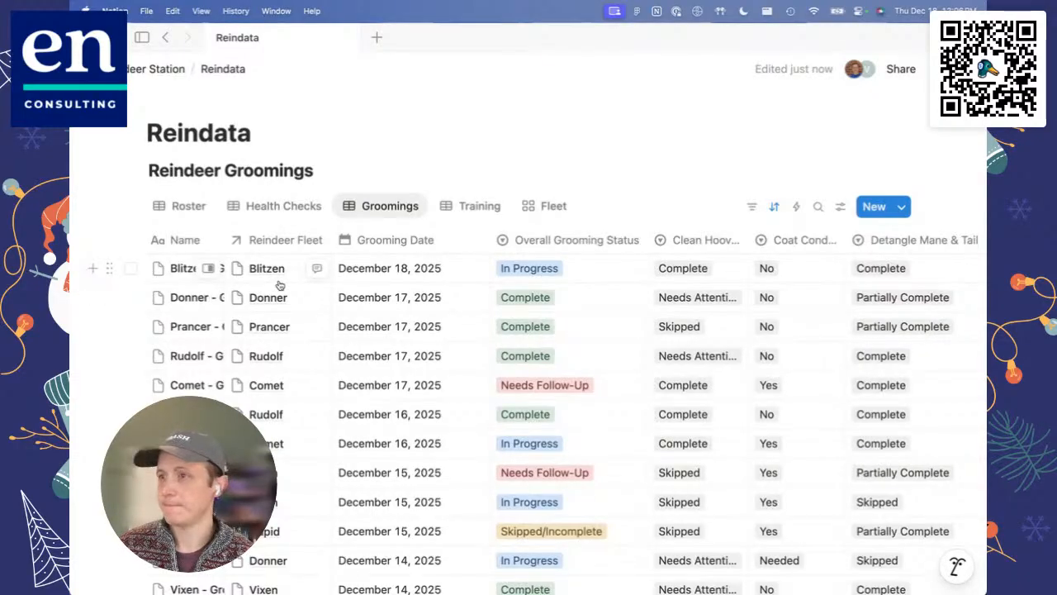
Step: Return to the Roster view and look over its relation columns, Latest Health Check and Avg Weight
left_click(189, 205)
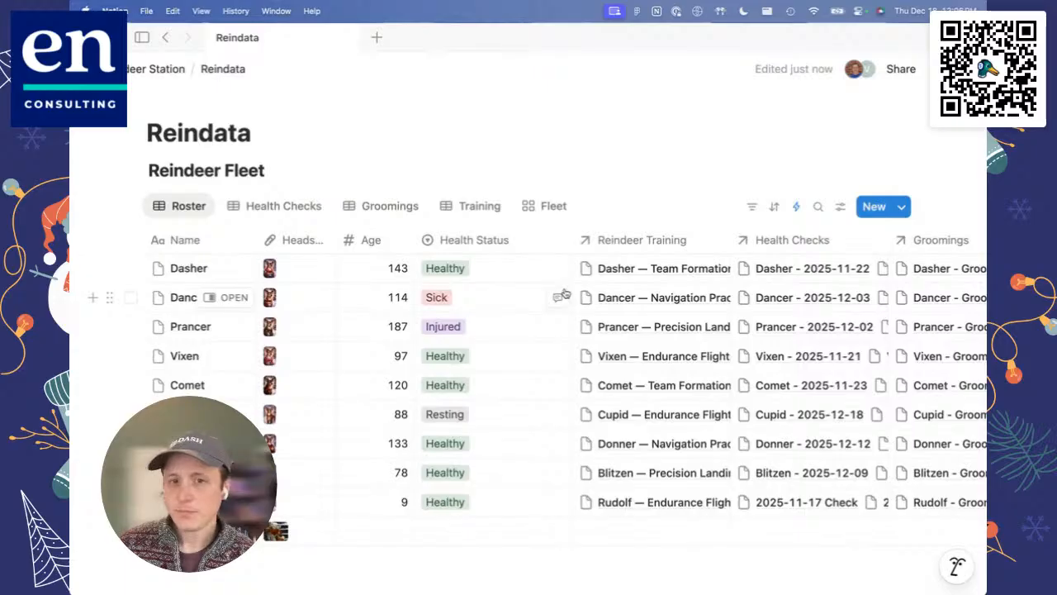
scroll(537, 383, "right", 5)
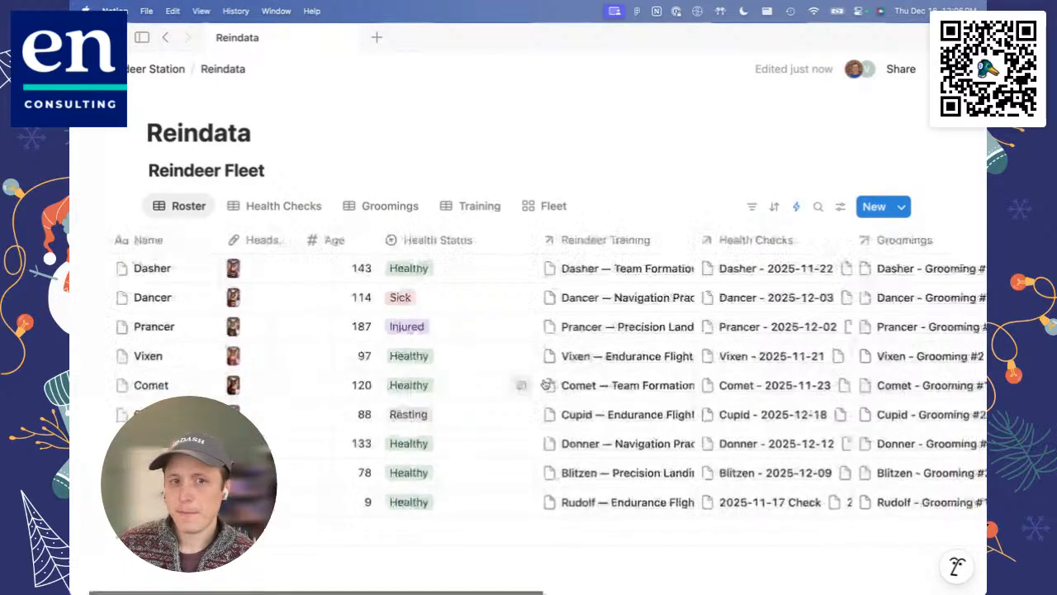
scroll(543, 383, "right", 3)
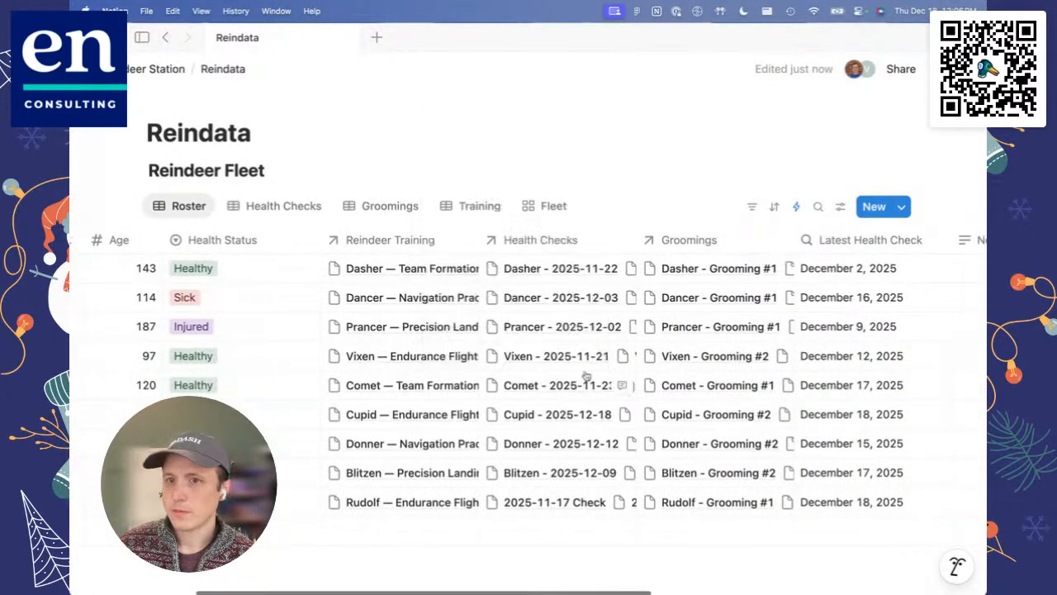
scroll(817, 246, "right", 3)
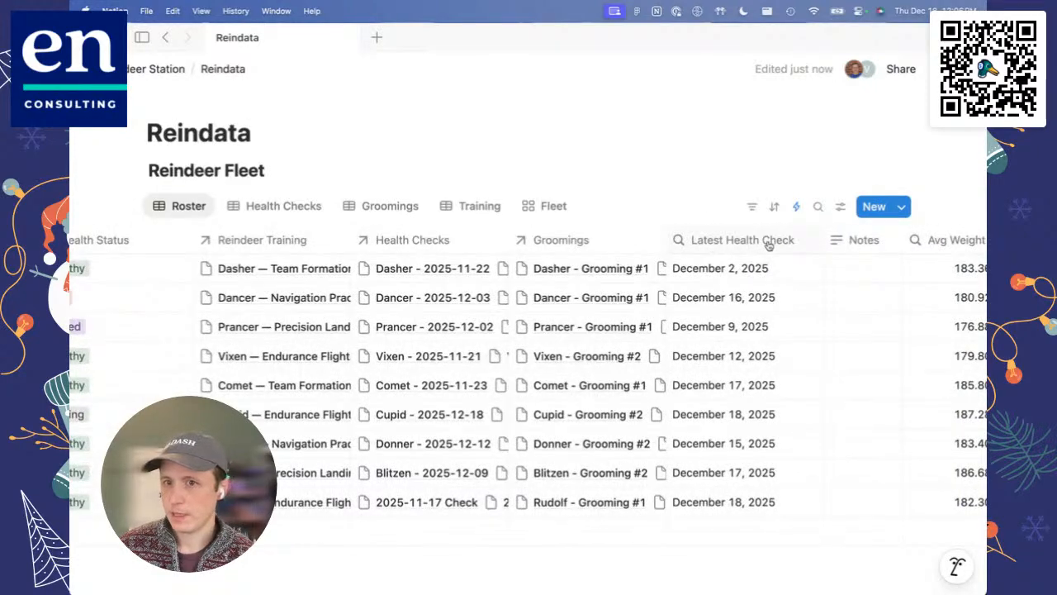
scroll(718, 239, "right", 1)
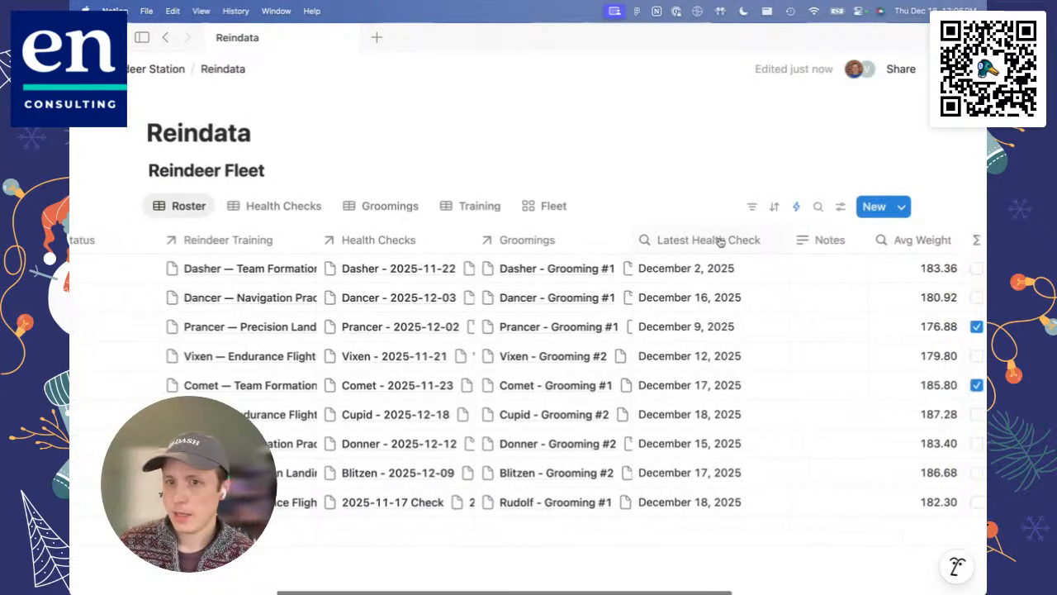
Step: Edit the Latest Health Check rollup in the Roster view and choose Health Checks as its relation
left_click(688, 239)
key("Escape")
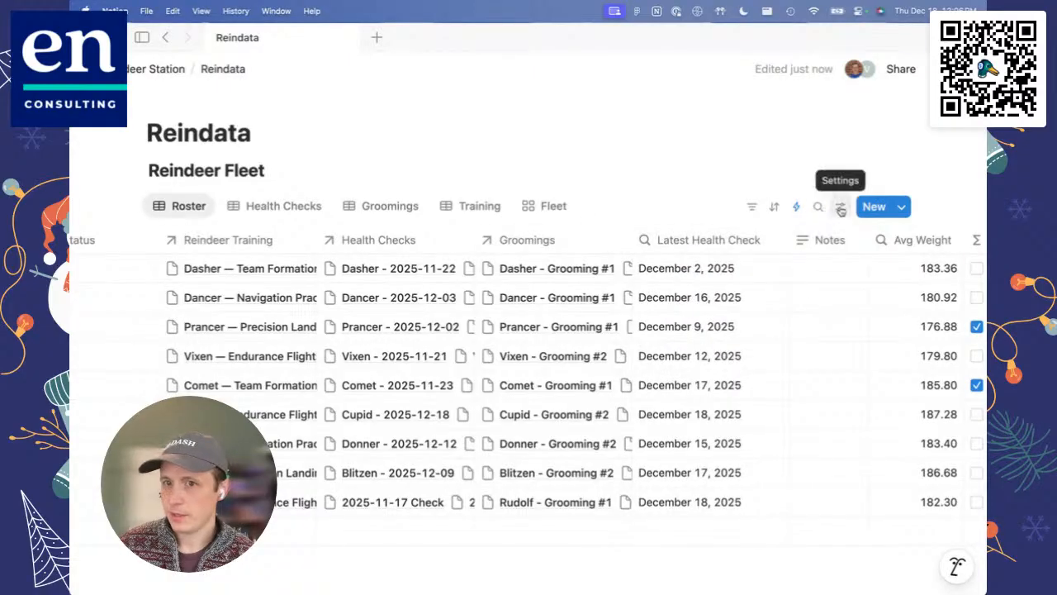
left_click(681, 244)
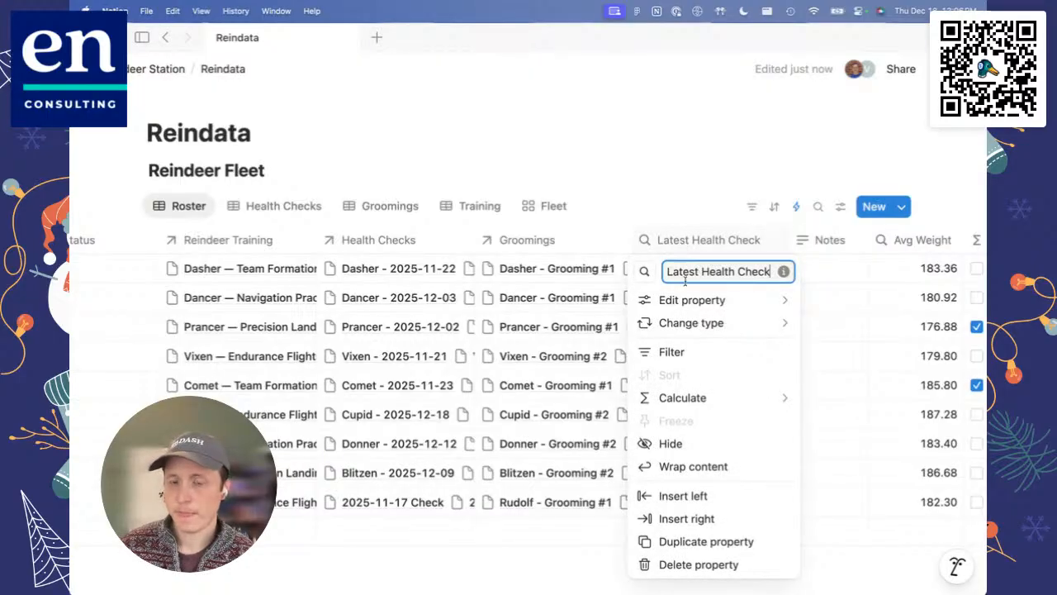
mouse_move(687, 311)
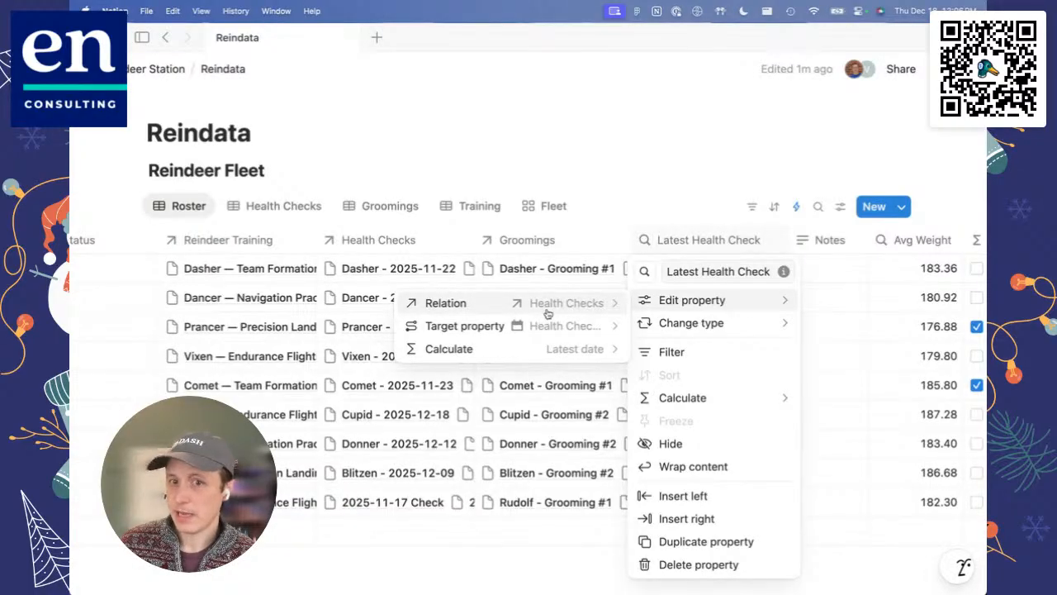
left_click(461, 304)
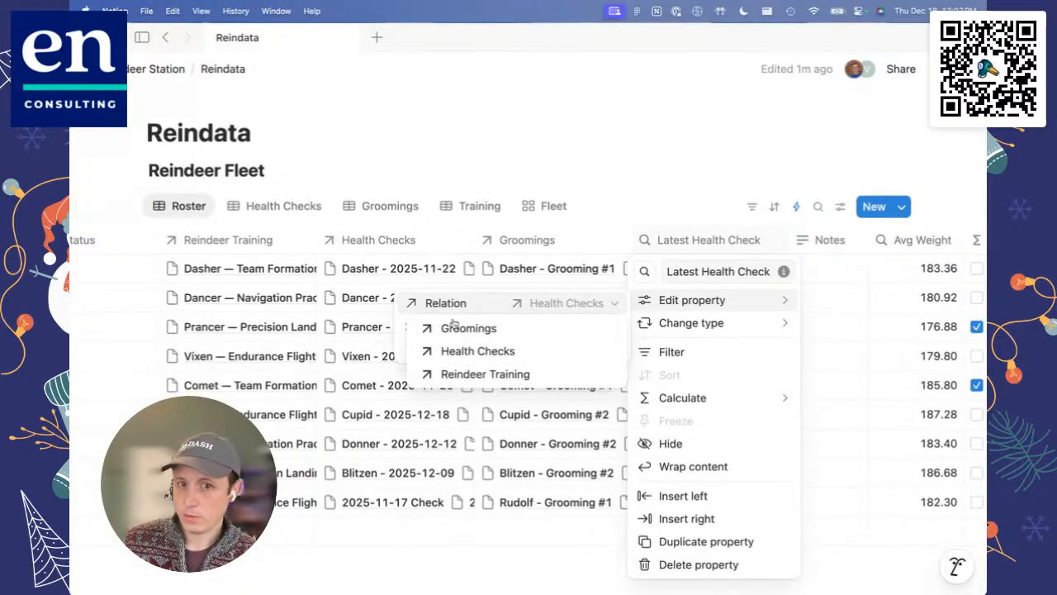
left_click(509, 355)
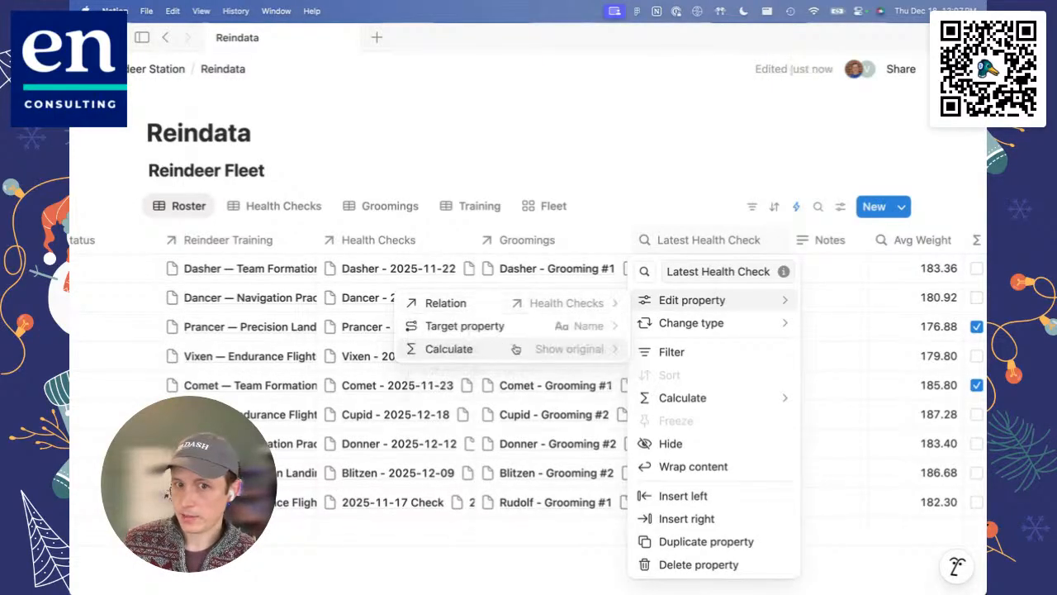
Step: View the target property options of the Latest Health Check rollup and close its settings without choosing another
left_click(464, 327)
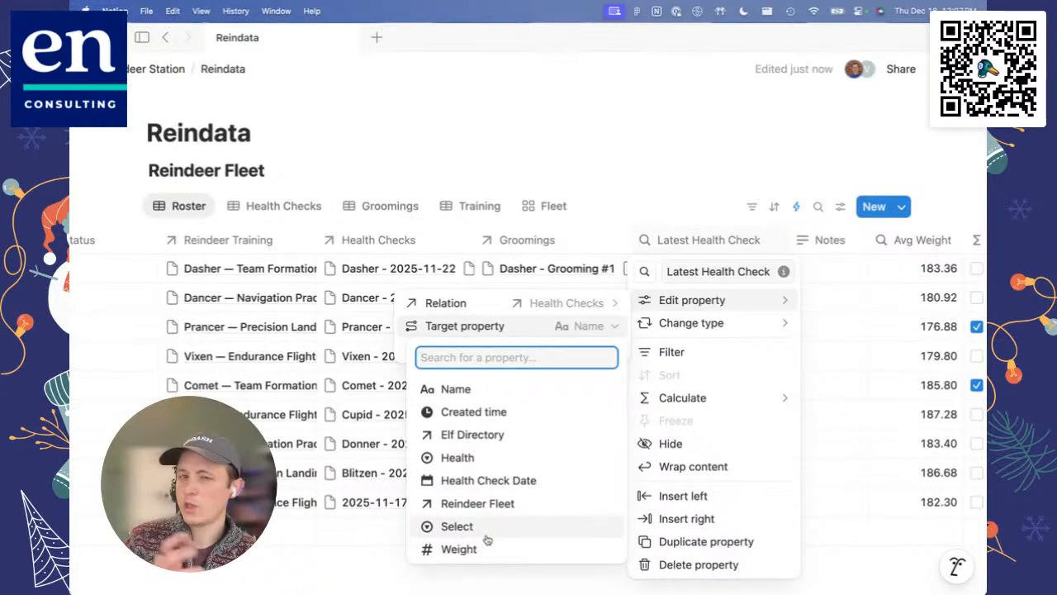
left_click(490, 327)
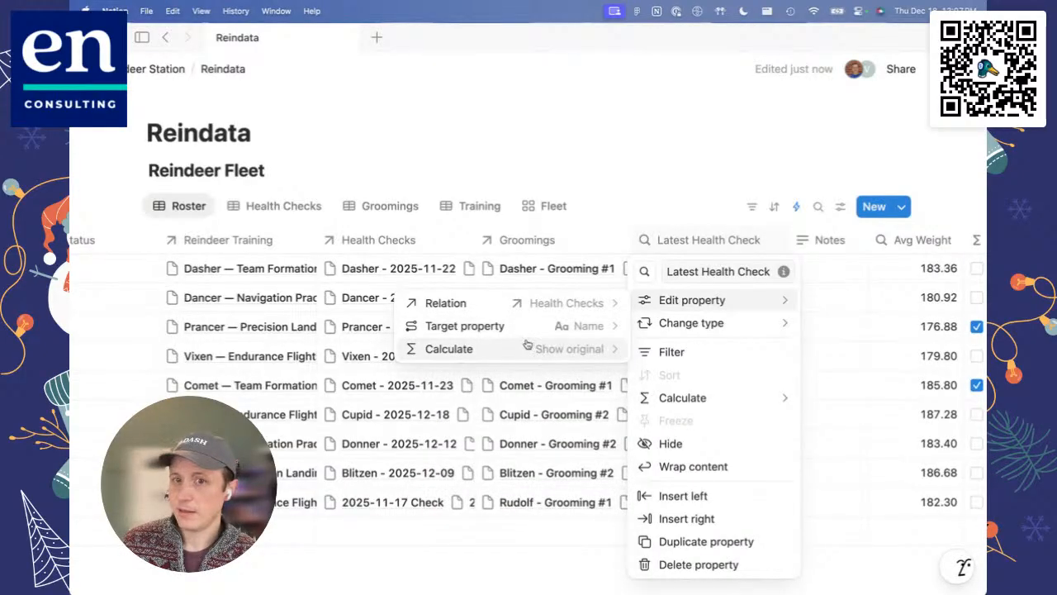
left_click(699, 217)
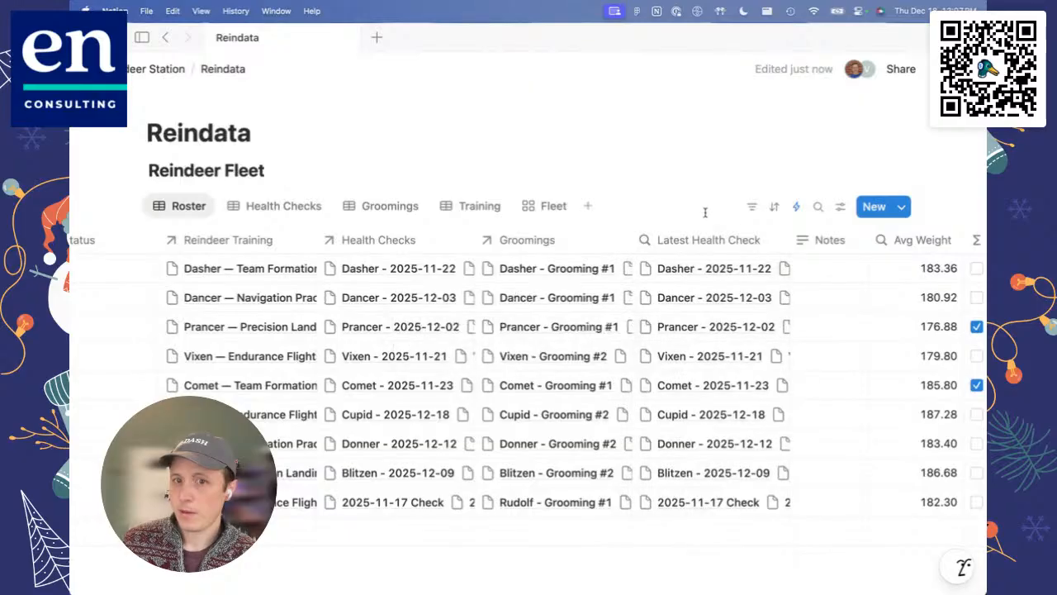
scroll(712, 257, "right", 3)
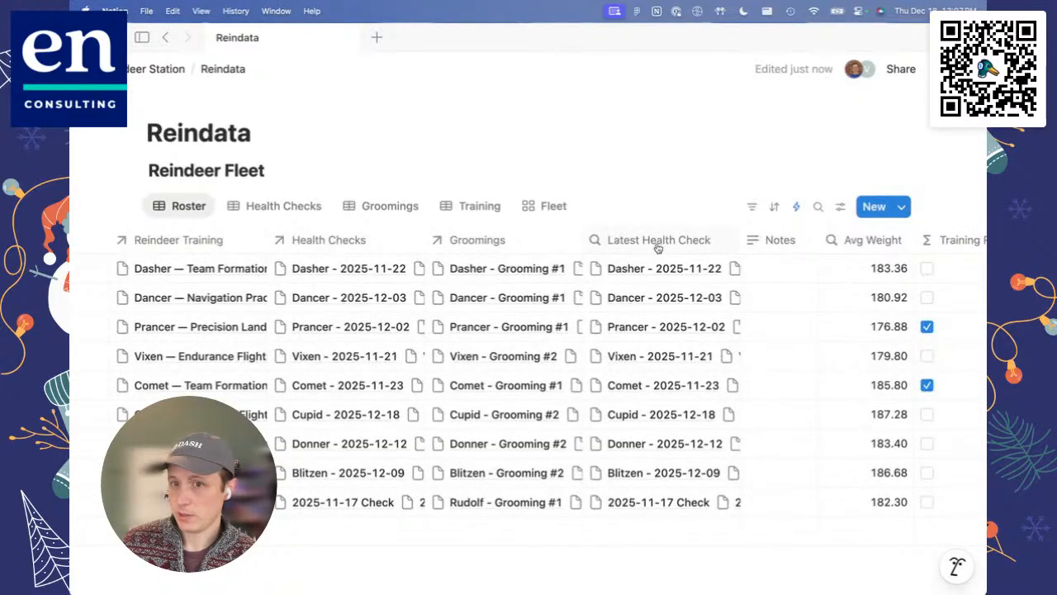
Step: Set the Latest Health Check rollup's target property to Health Check Date
left_click(628, 241)
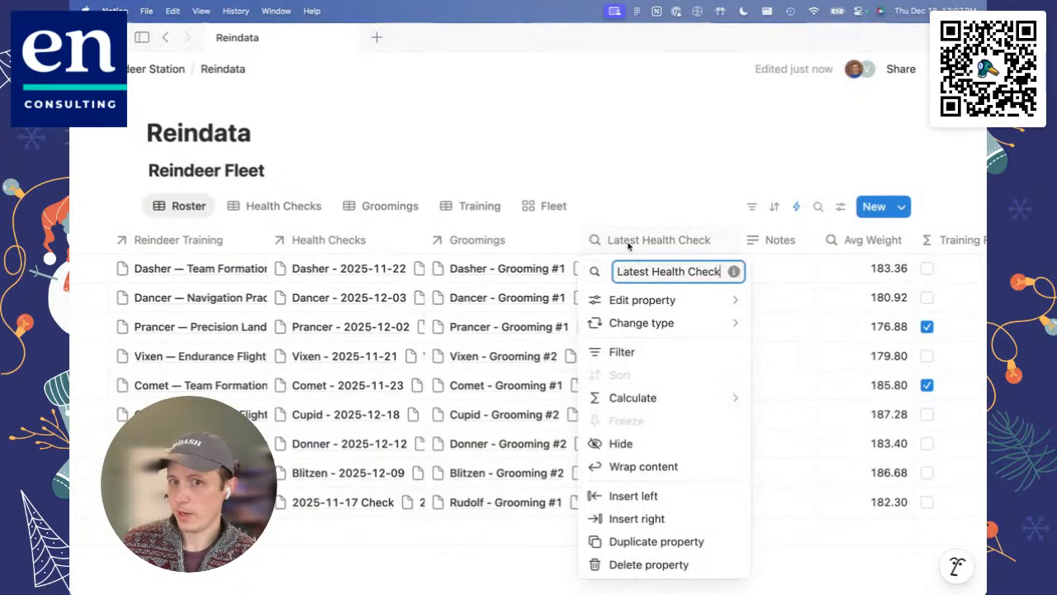
mouse_move(642, 301)
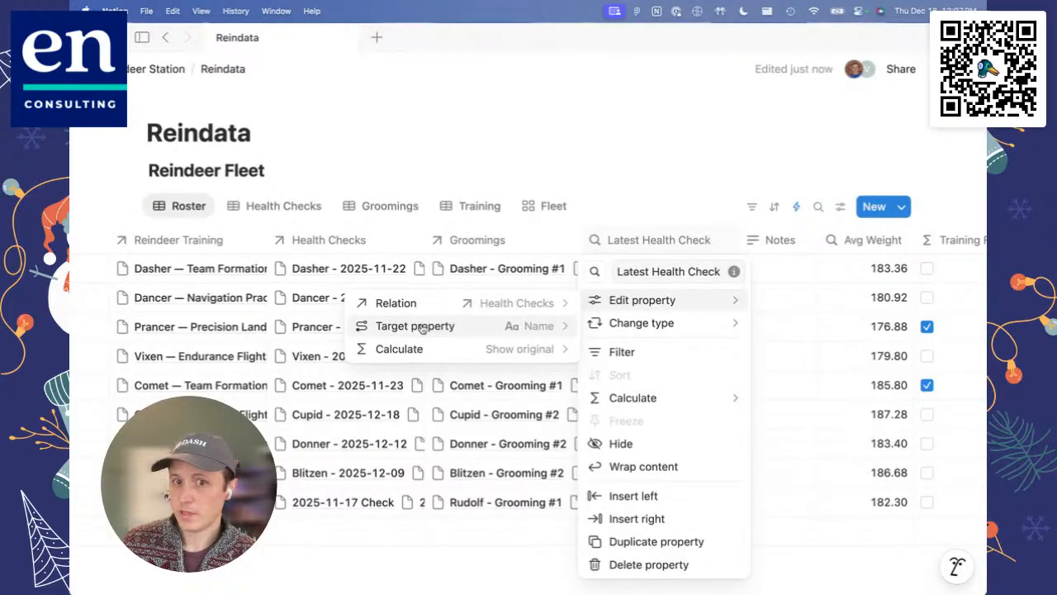
left_click(422, 328)
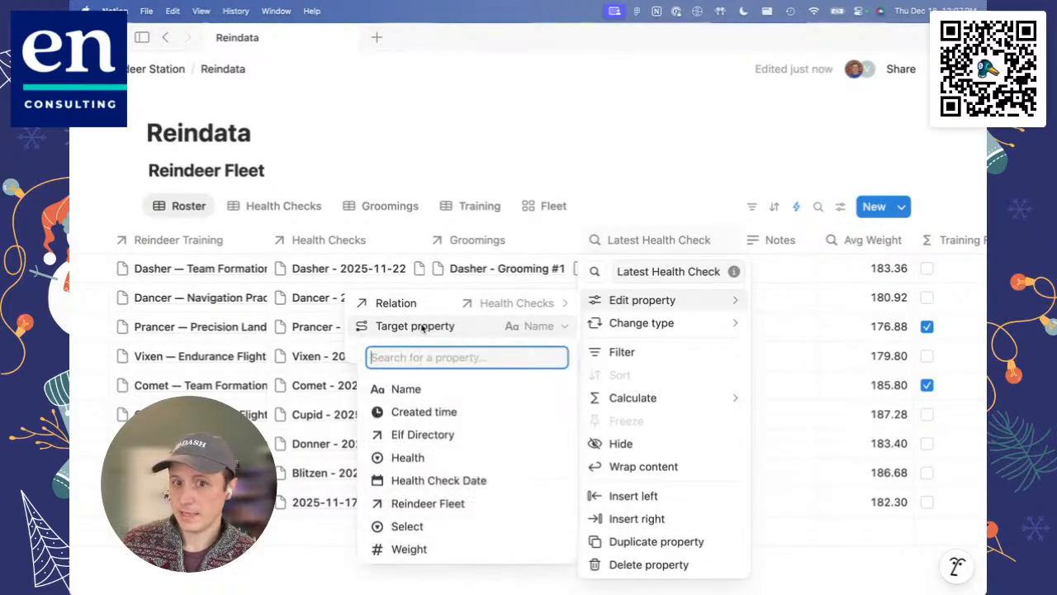
left_click(456, 480)
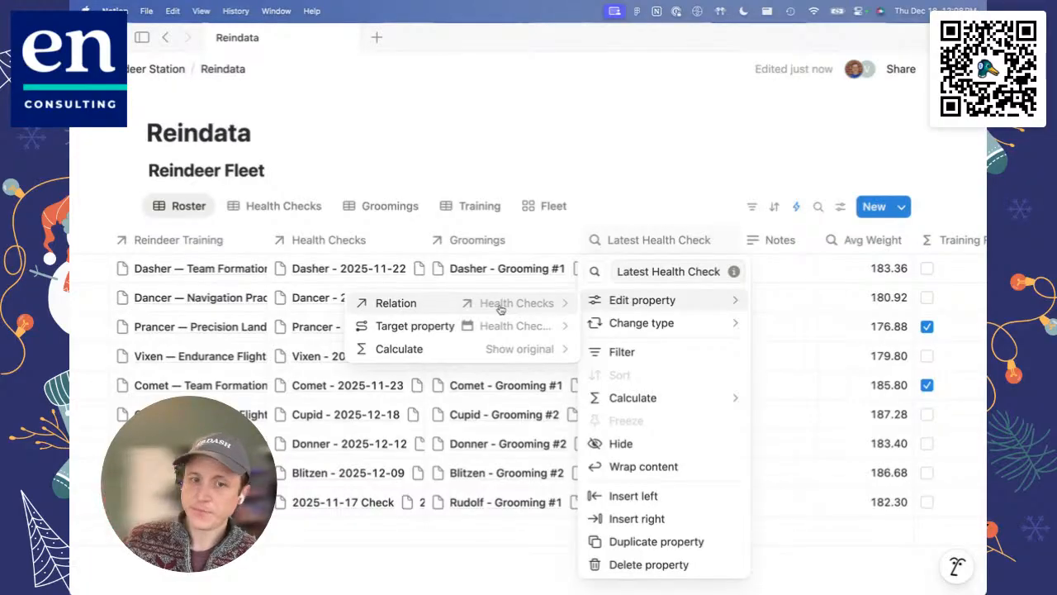
Step: Set the Latest Health Check rollup's calculation to Latest date and close its settings
left_click(500, 350)
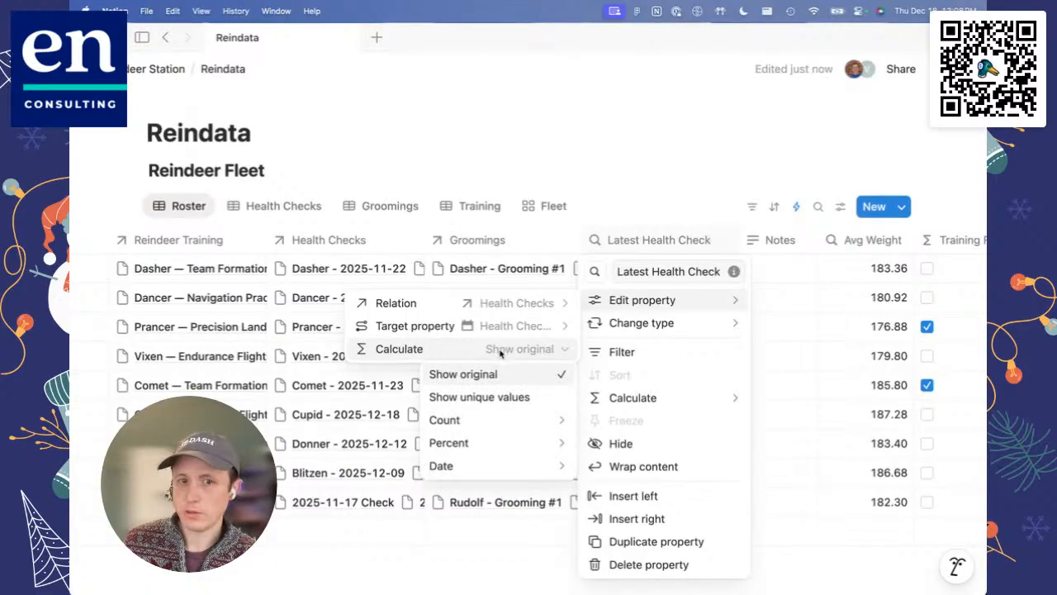
mouse_move(477, 464)
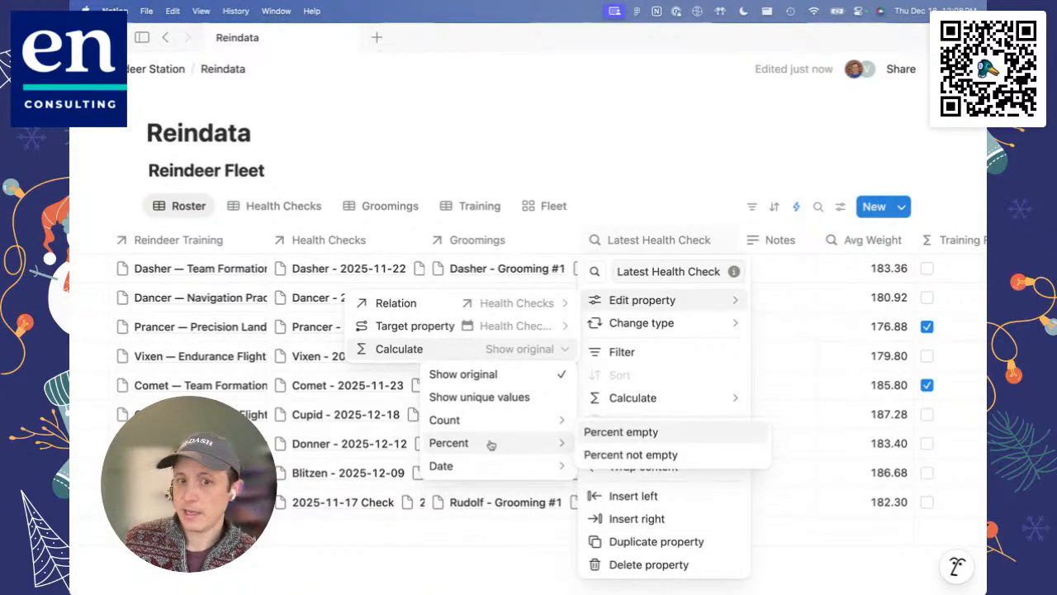
mouse_move(488, 421)
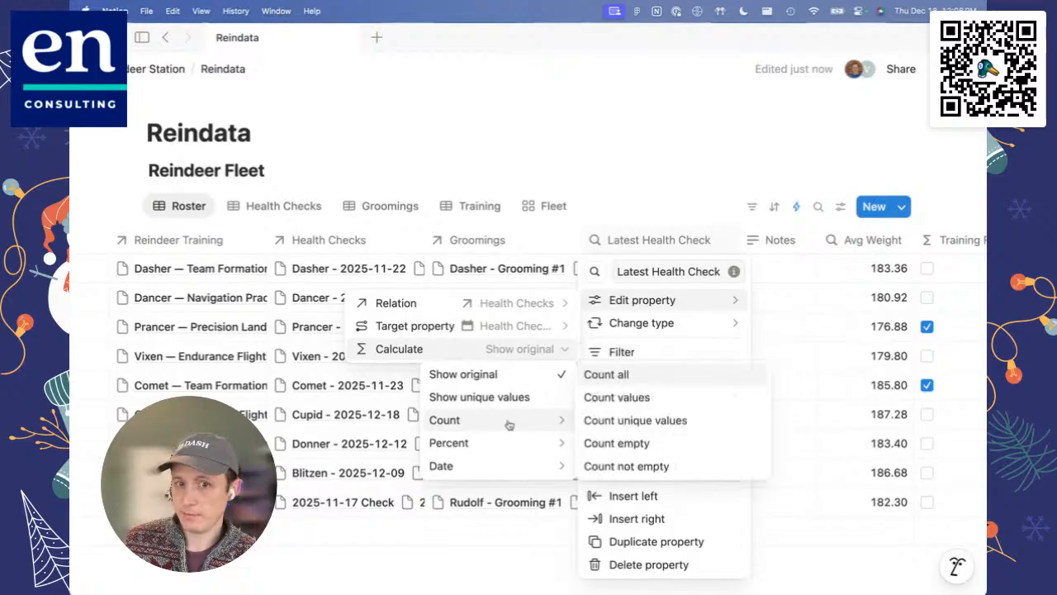
mouse_move(507, 453)
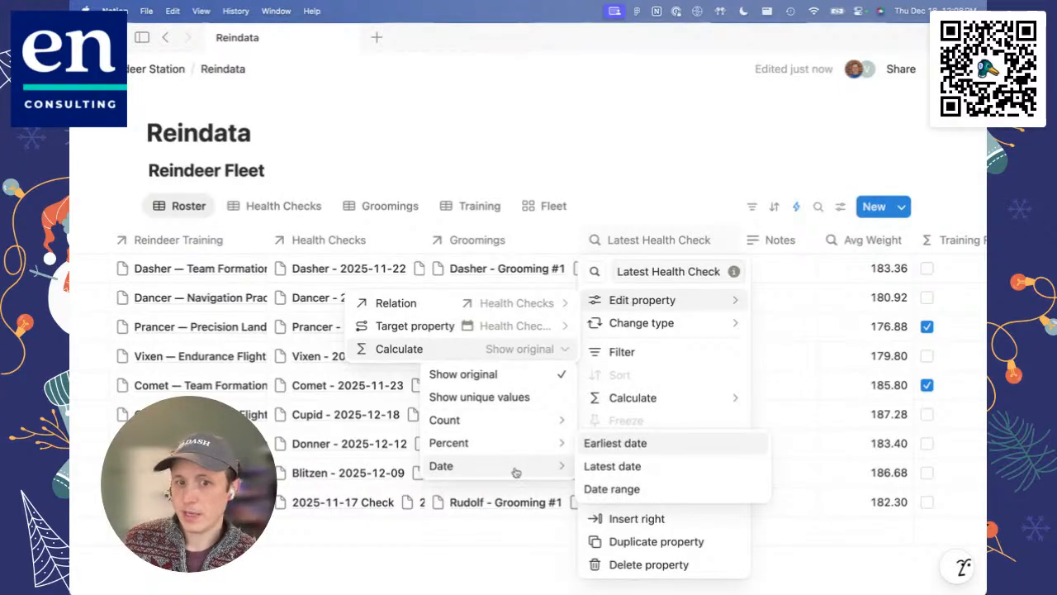
left_click(612, 470)
left_click(612, 466)
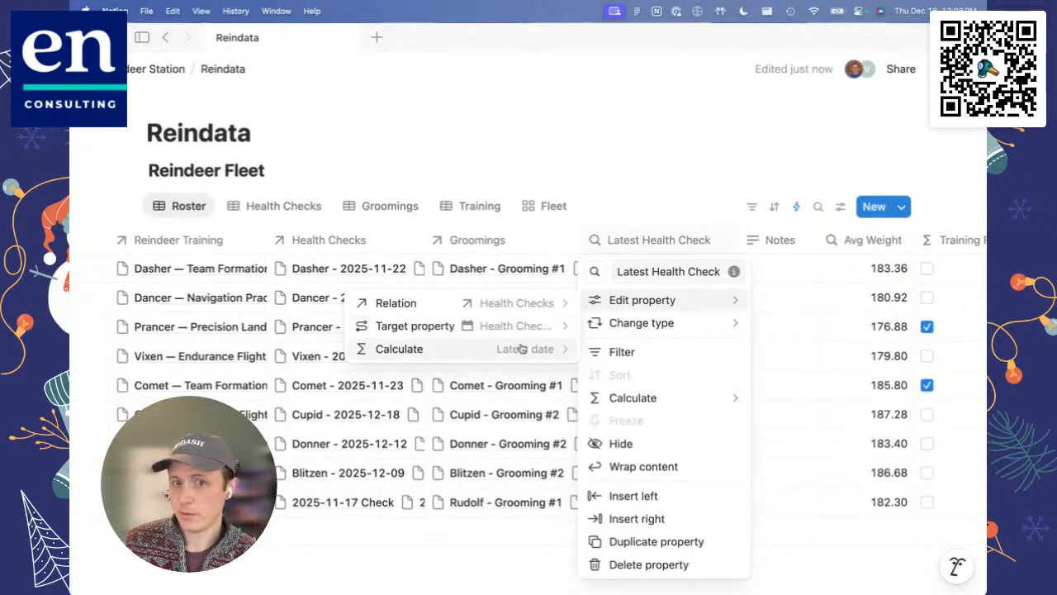
left_click(643, 170)
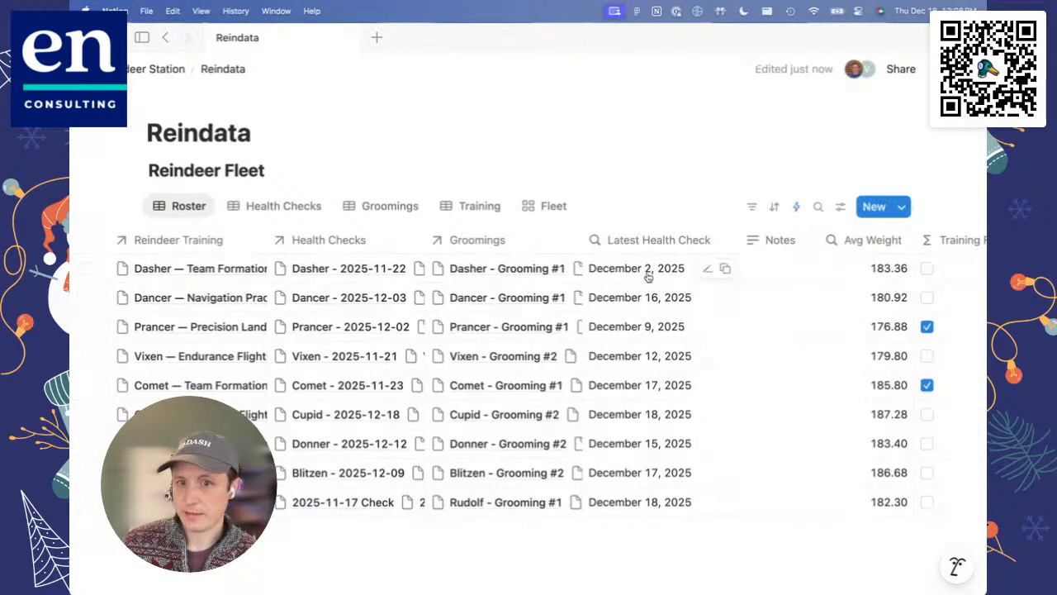
Step: In the Health Checks view, collapse the Blitzen, Comet, Cupid and Dancer groups and check Dasher's health check dates
scroll(635, 276, "left", 10)
scroll(496, 273, "left", 3)
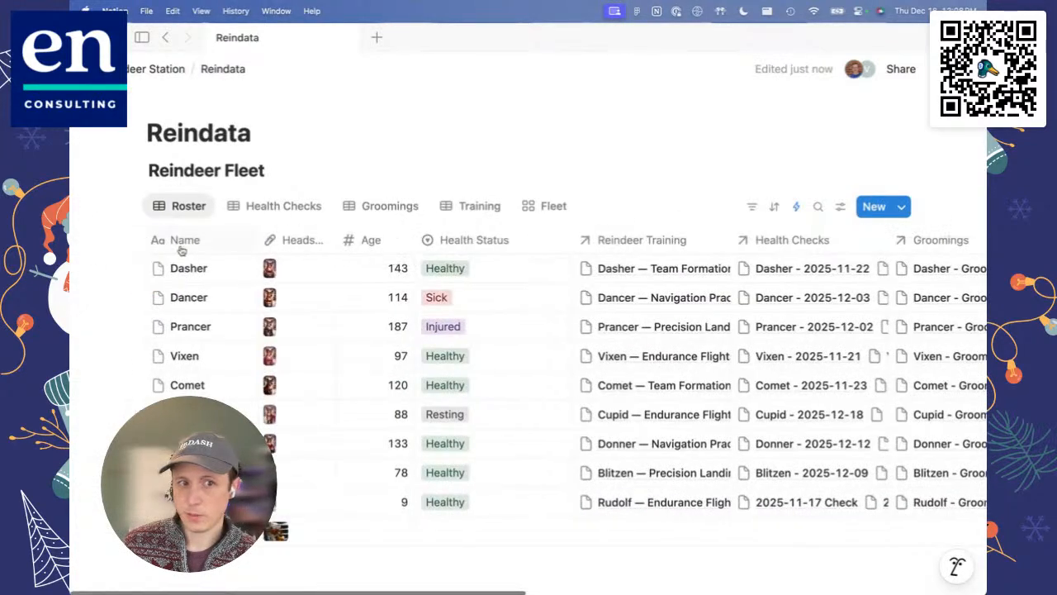
left_click(266, 206)
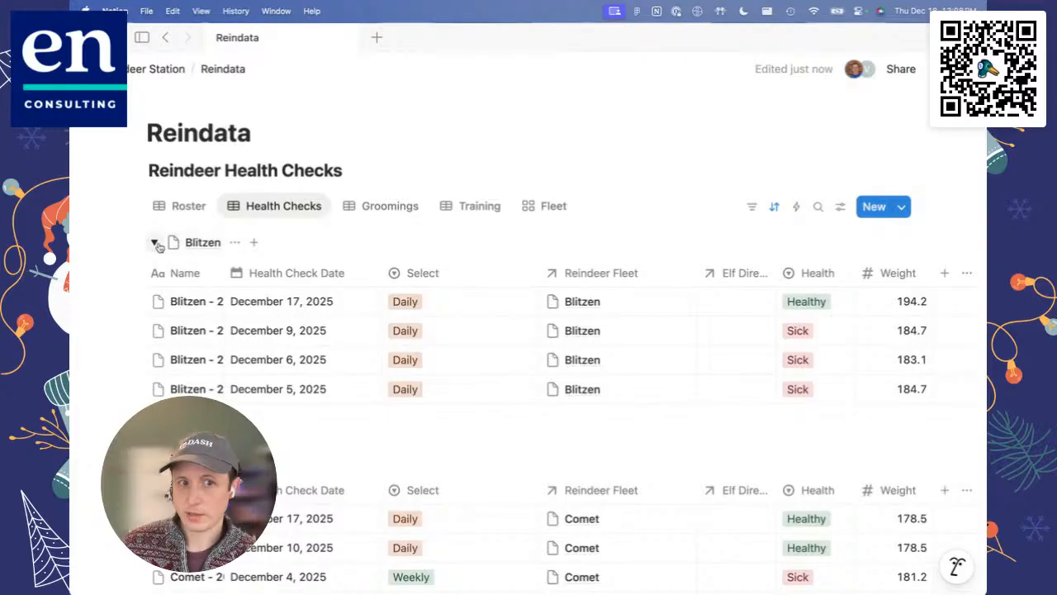
left_click(154, 242)
left_click(154, 276)
left_click(155, 308)
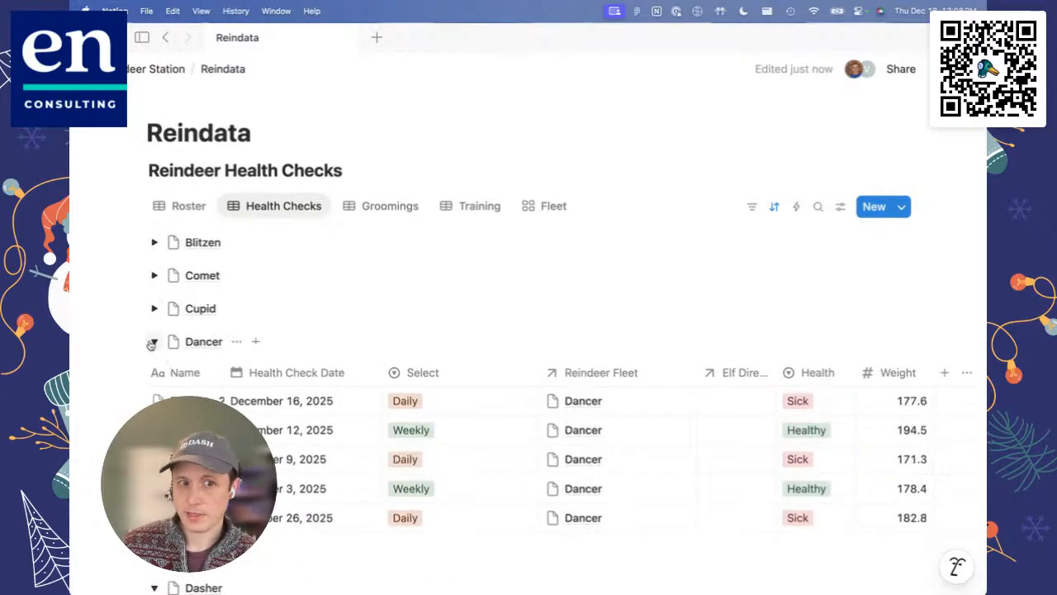
left_click(154, 341)
scroll(189, 387, "down", 1)
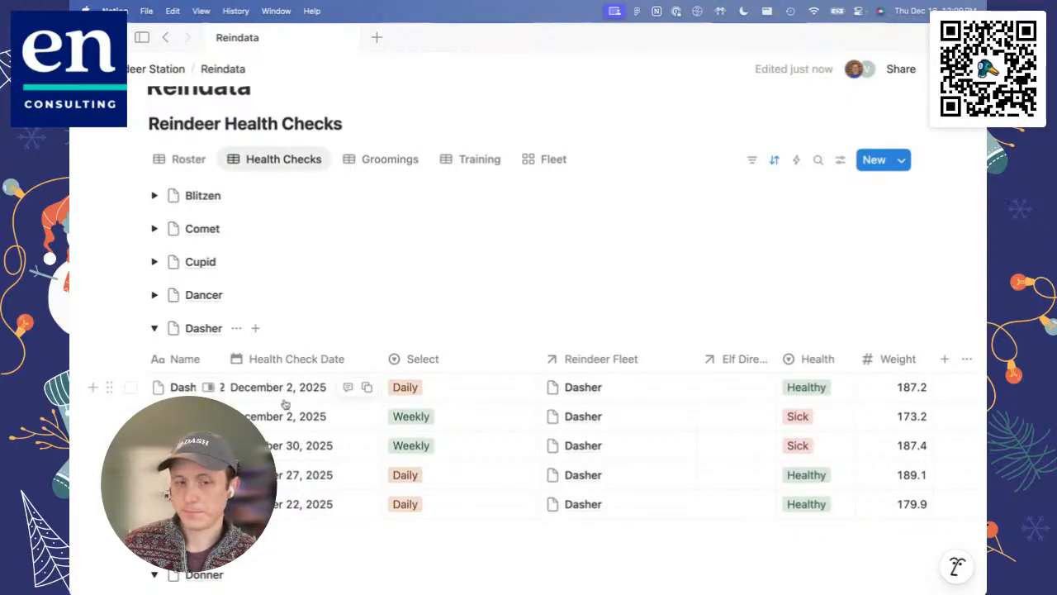
Step: Return to the Roster view and look over the options available for the Latest Health Check property
left_click(179, 160)
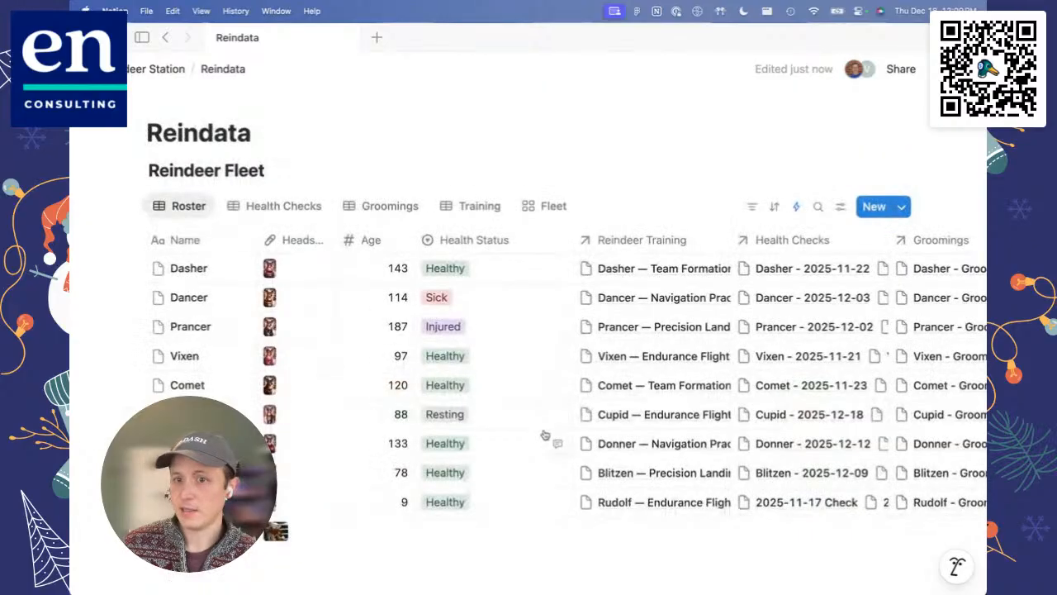
scroll(545, 436, "right", 5)
left_click(727, 241)
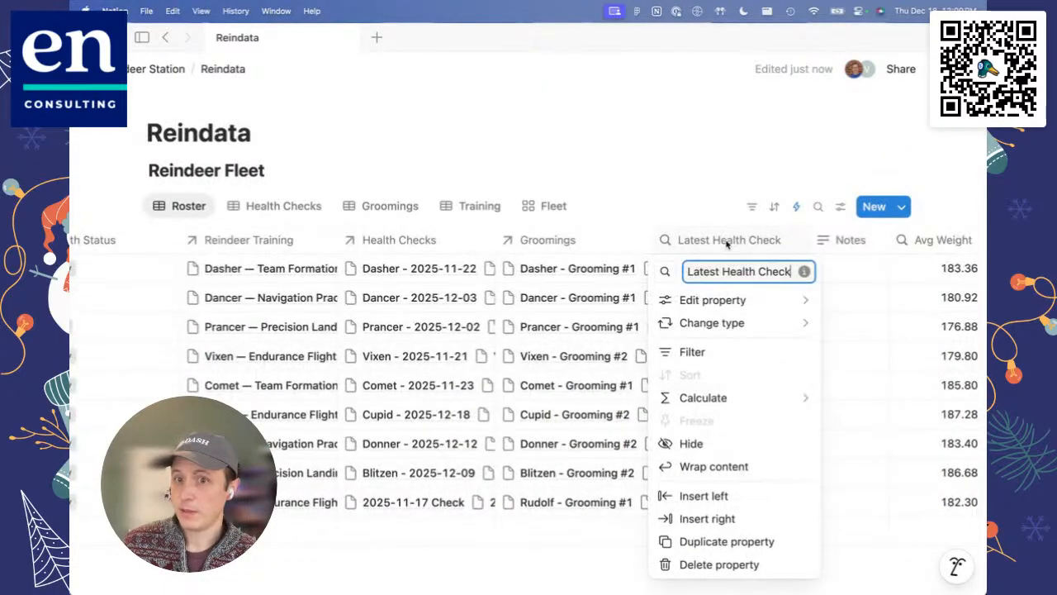
left_click(727, 244)
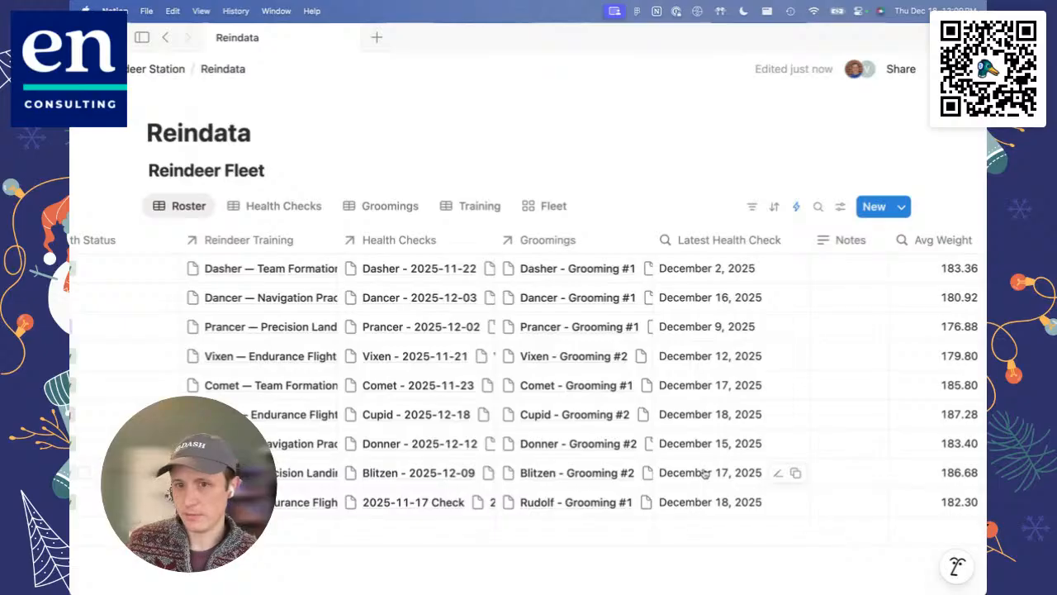
left_click(718, 243)
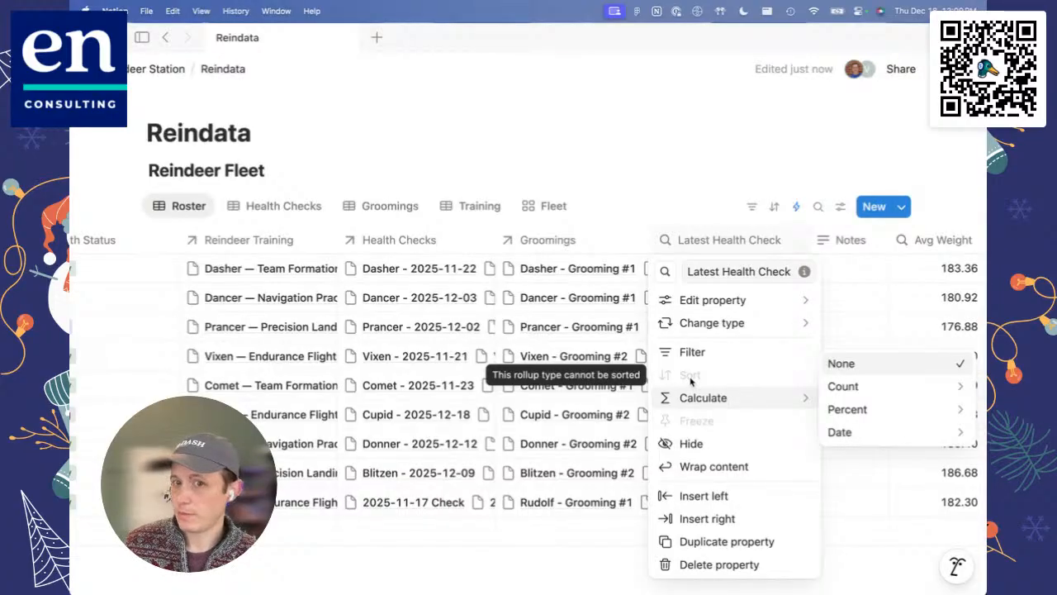
left_click(707, 190)
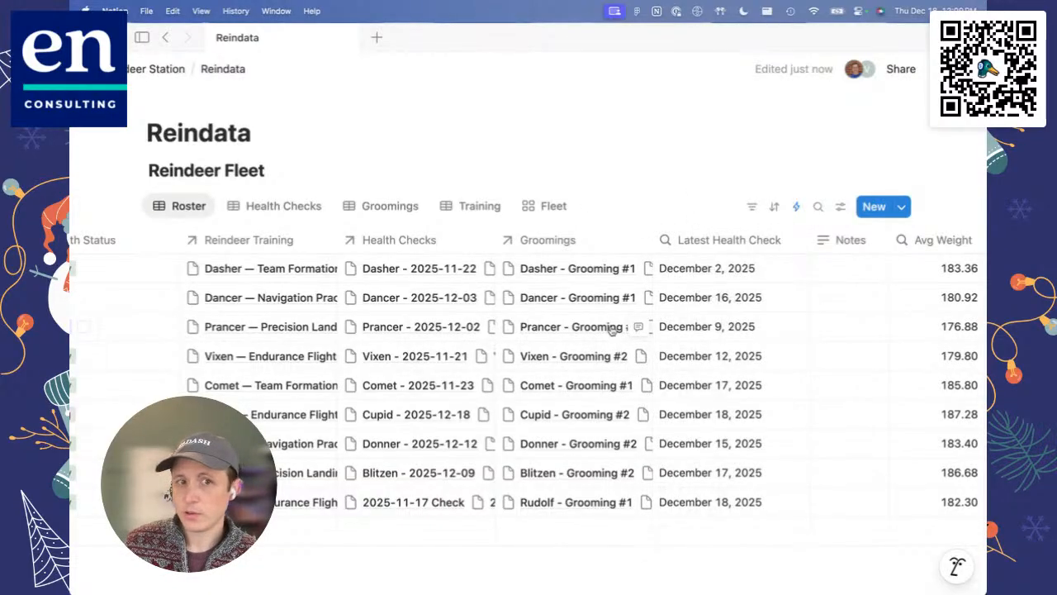
Step: Review the Roster columns and the Latest Health Check rollup's relation, target property and calculation, leaving its settings unchanged
scroll(612, 330, "left", 2)
scroll(612, 330, "left", 3)
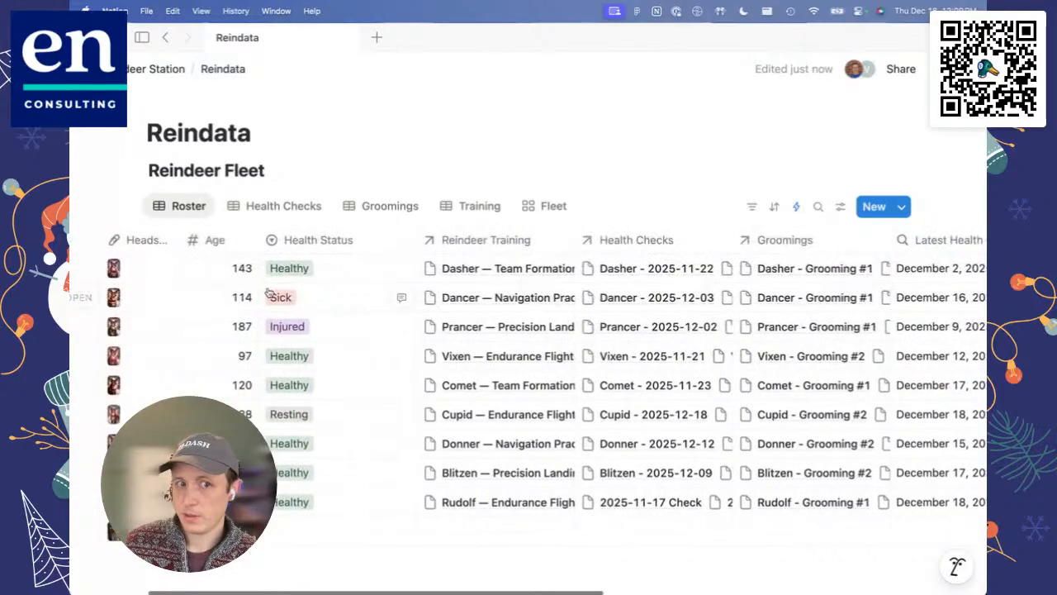
scroll(269, 295, "right", 3)
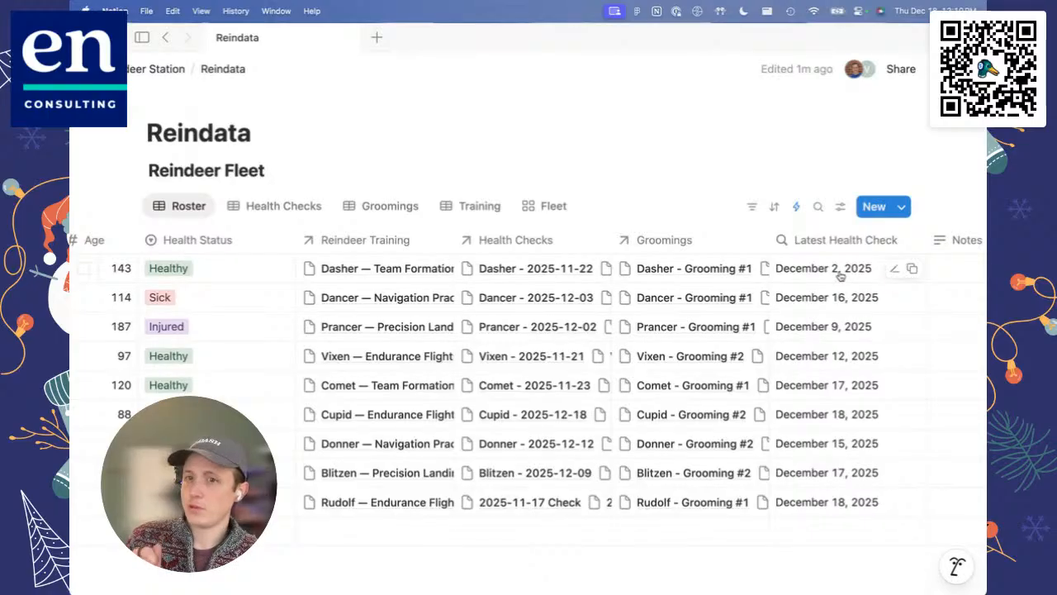
left_click(843, 239)
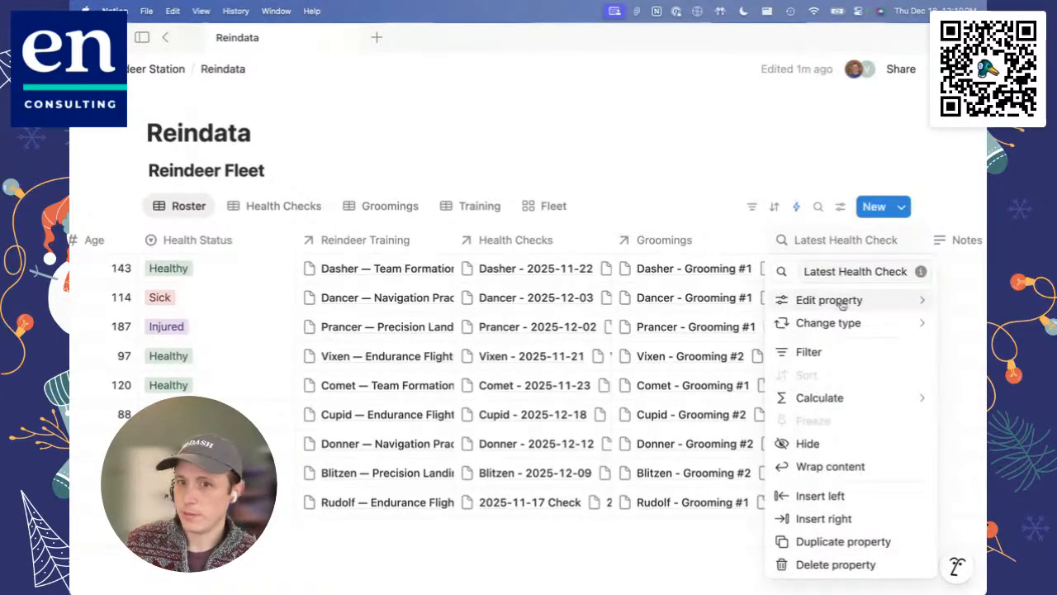
mouse_move(842, 311)
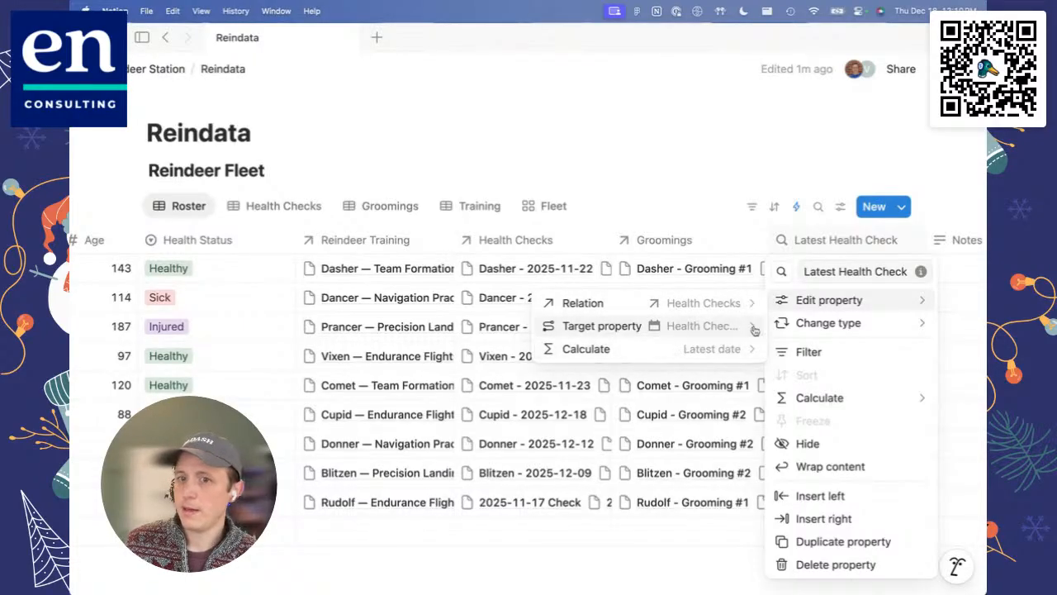
left_click(830, 147)
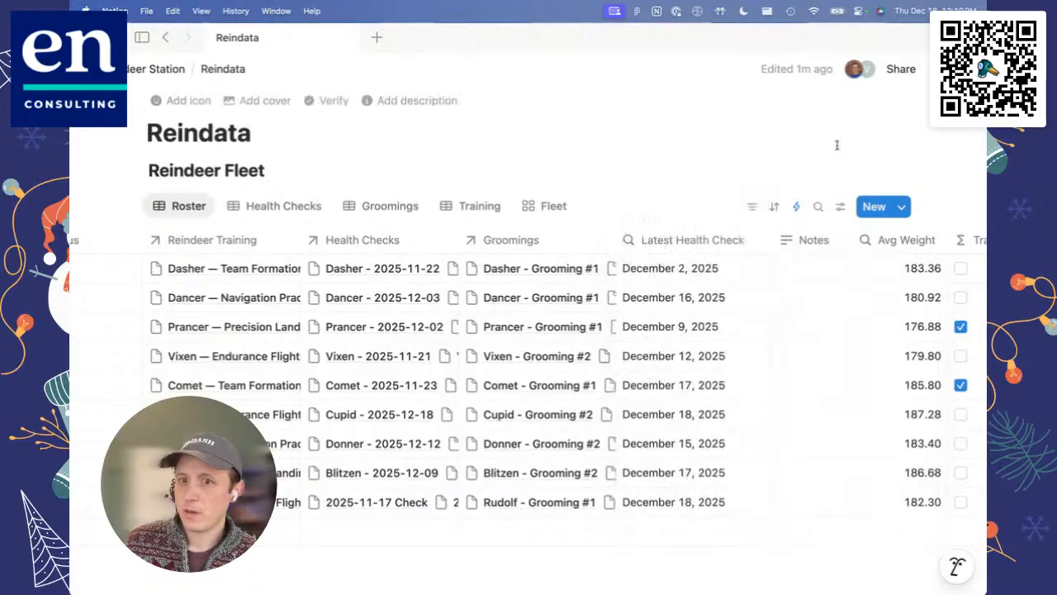
Step: Open the Avg Weight rollup's settings in the Roster view and check its relation and available target properties
scroll(727, 316, "right", 2)
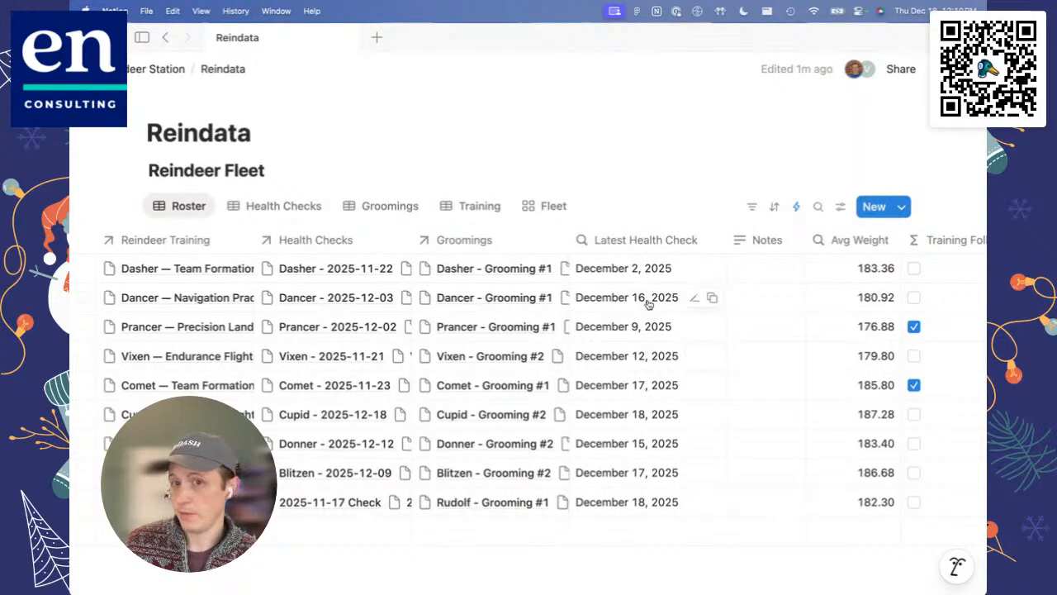
left_click(827, 242)
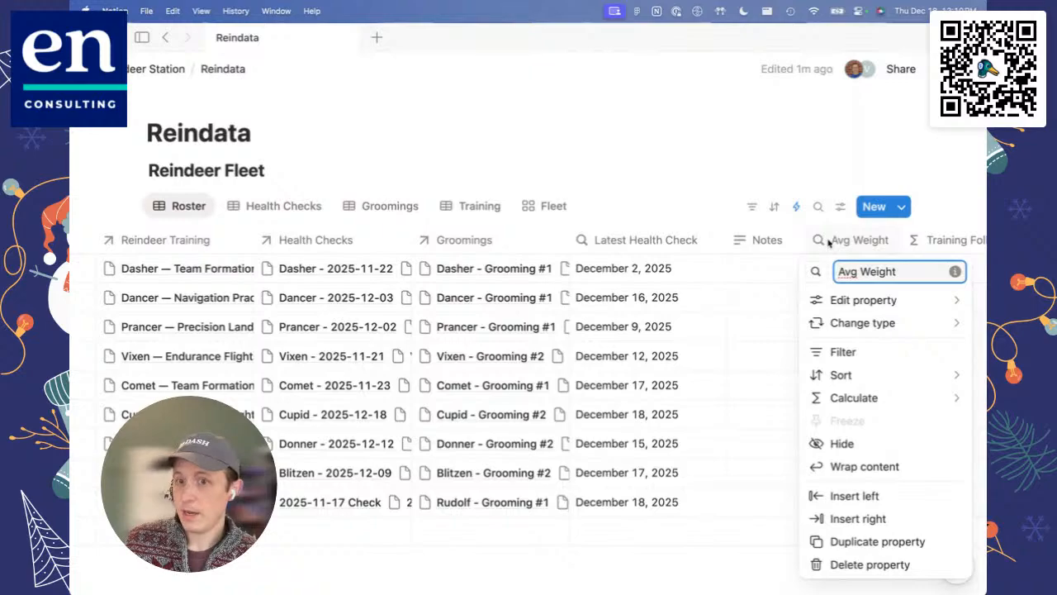
left_click(829, 243)
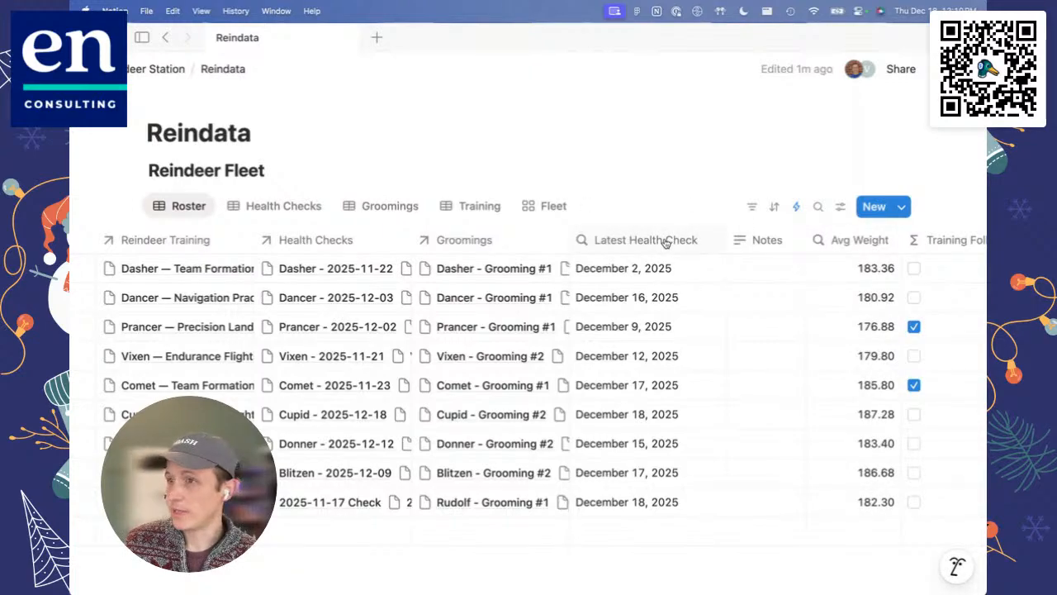
scroll(666, 241, "right", 5)
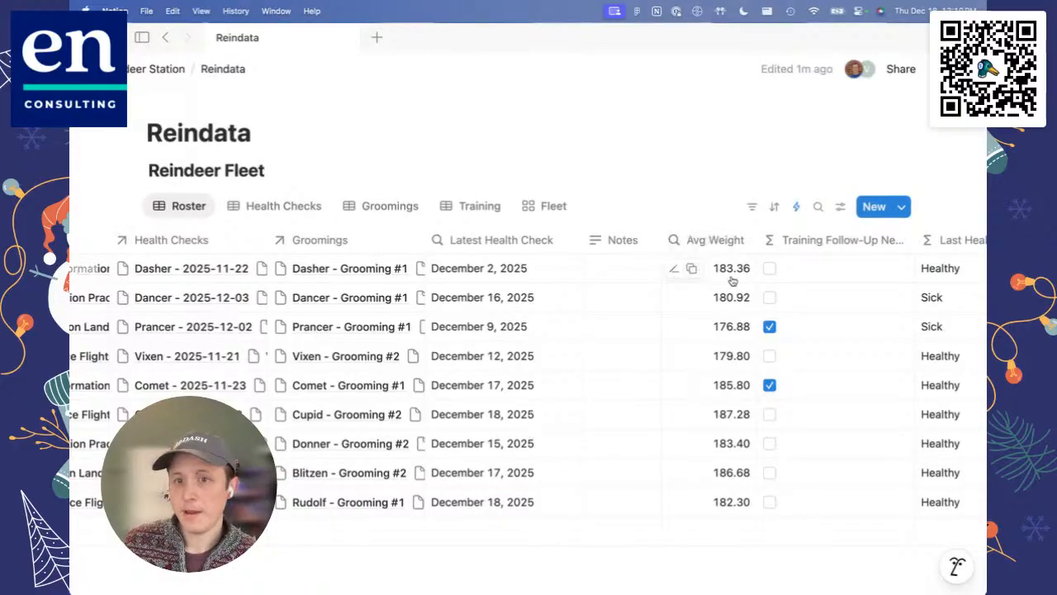
left_click(709, 239)
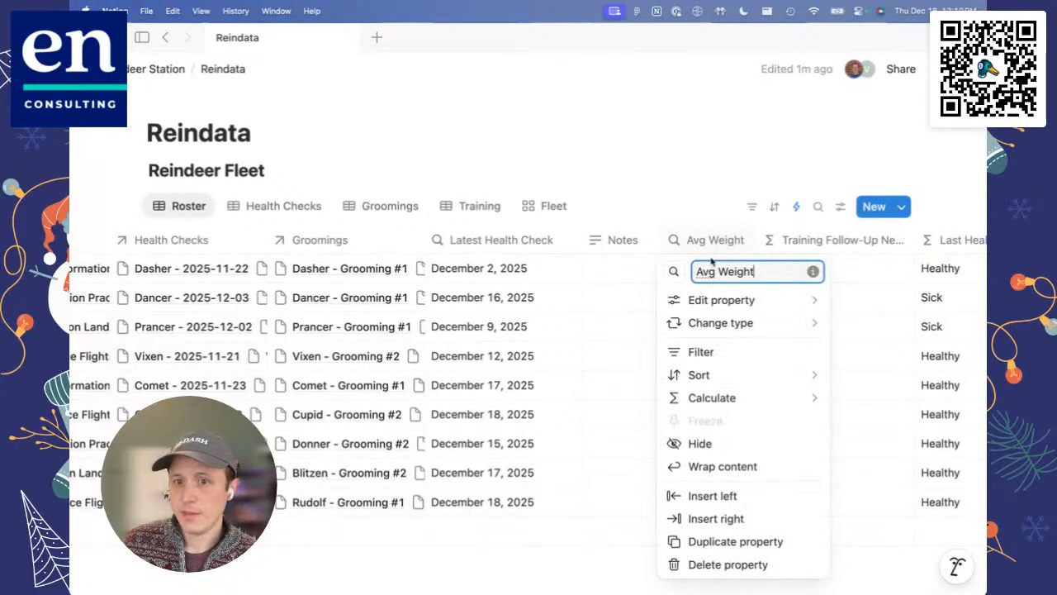
mouse_move(721, 301)
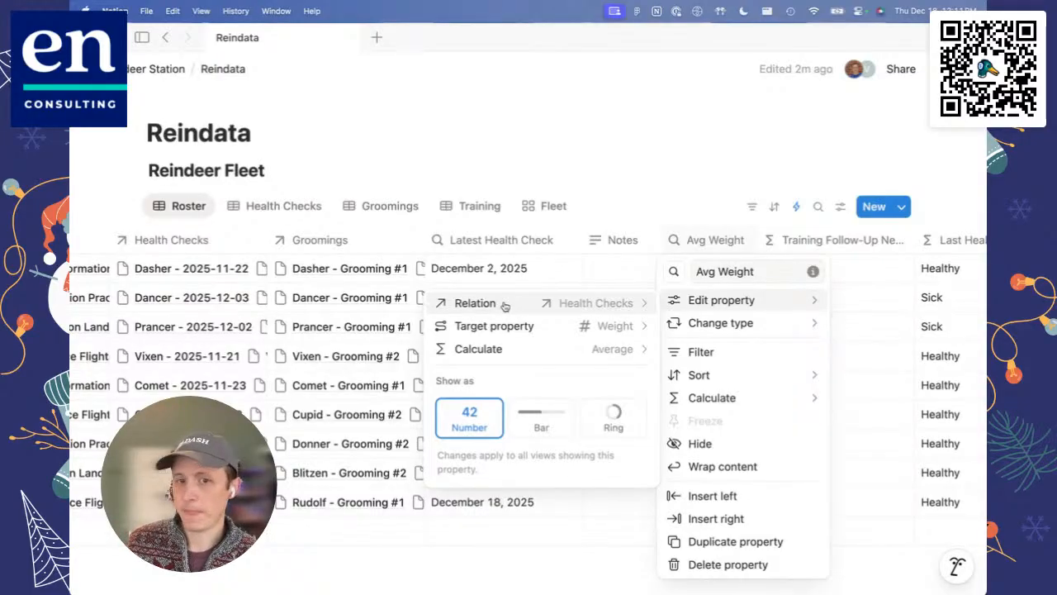
left_click(520, 325)
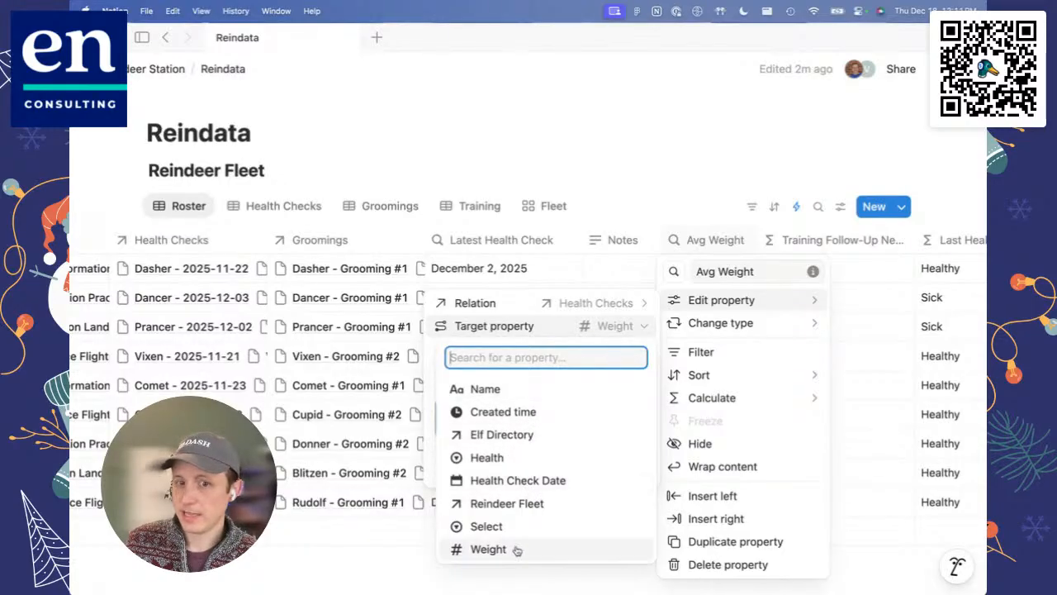
left_click(558, 330)
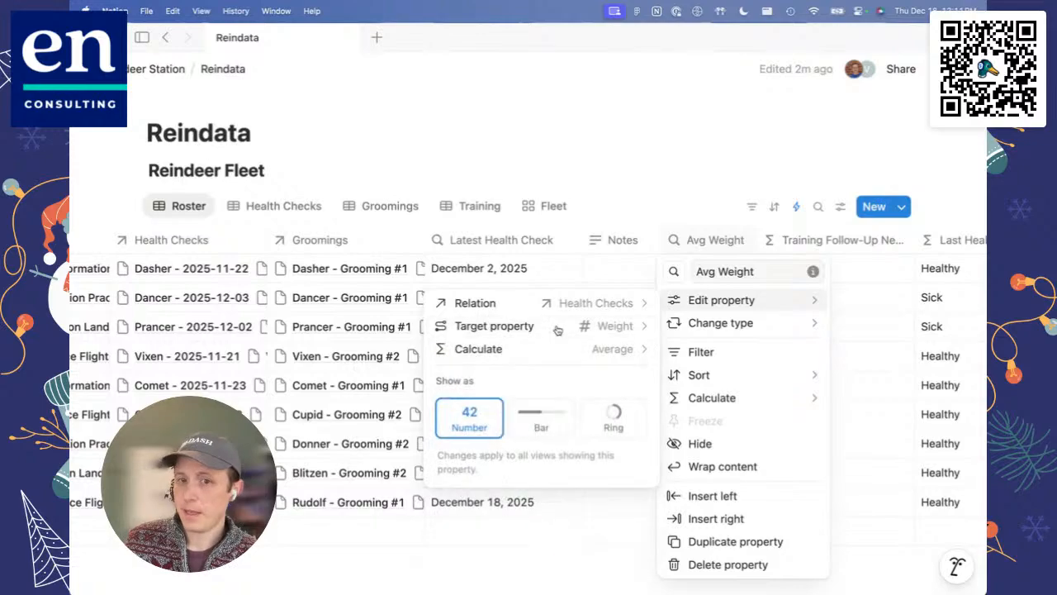
Step: Review the Count, Percent and further calculation options for the Avg Weight rollup, then close its settings unchanged
left_click(621, 349)
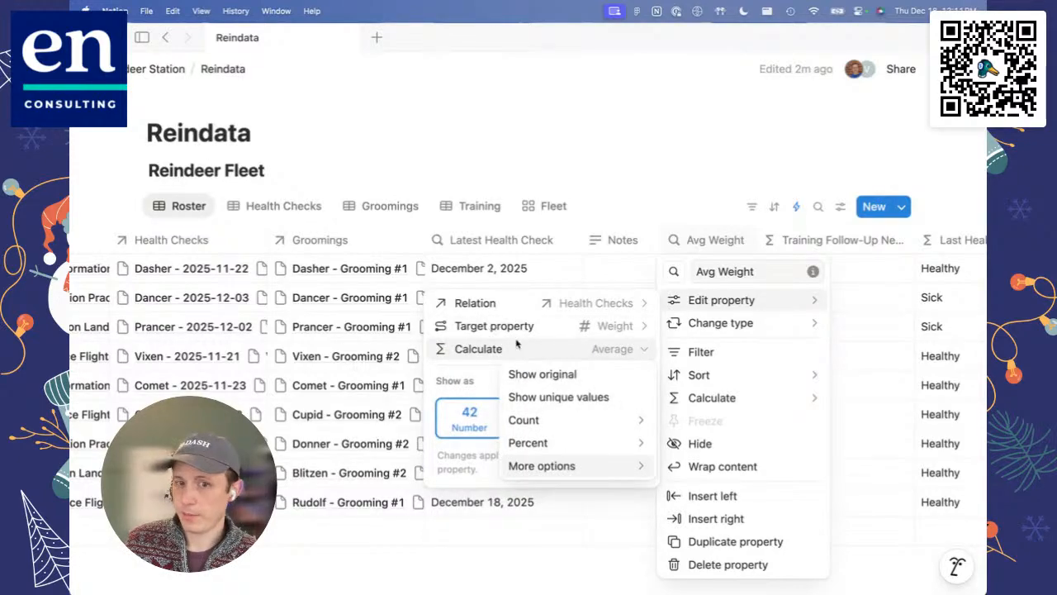
mouse_move(549, 444)
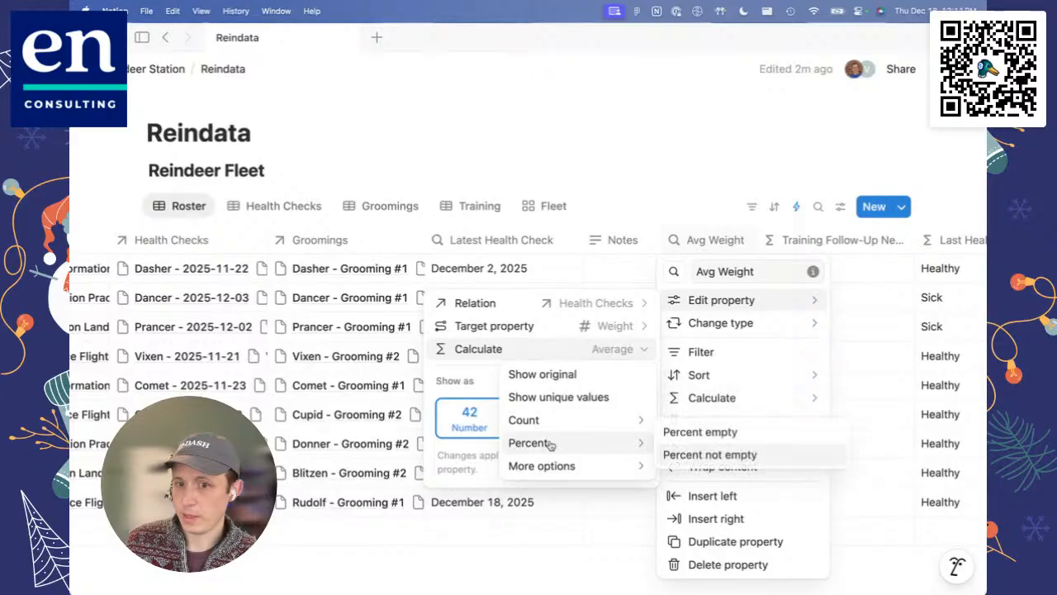
mouse_move(578, 466)
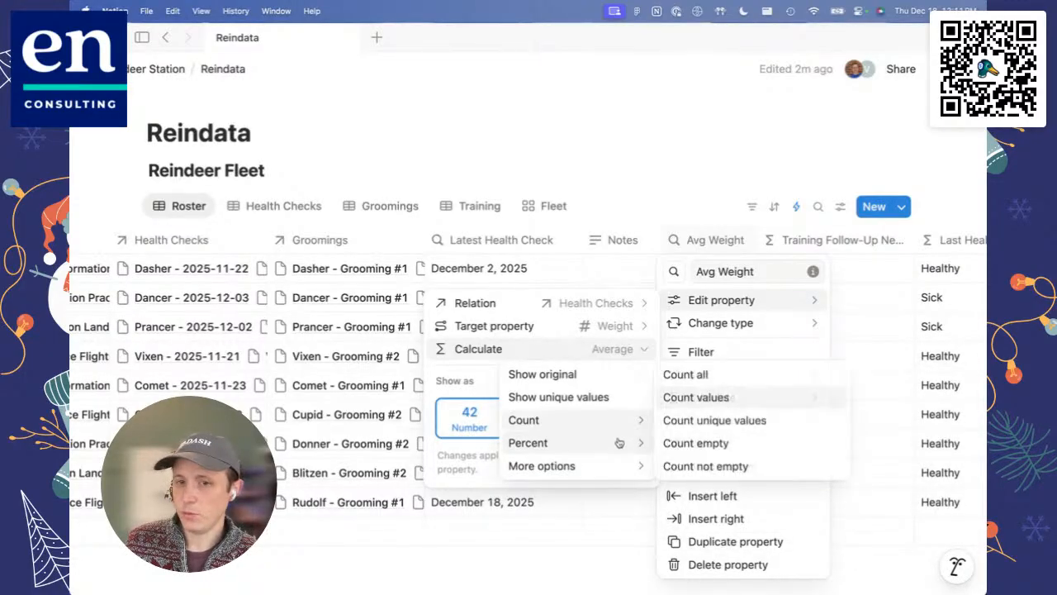
mouse_move(621, 448)
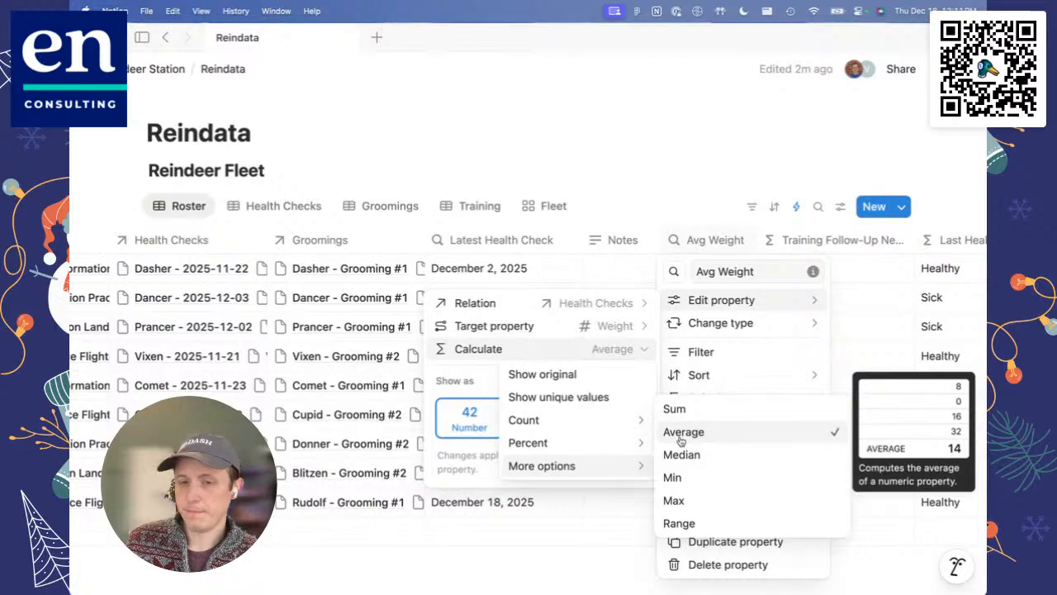
left_click(572, 538)
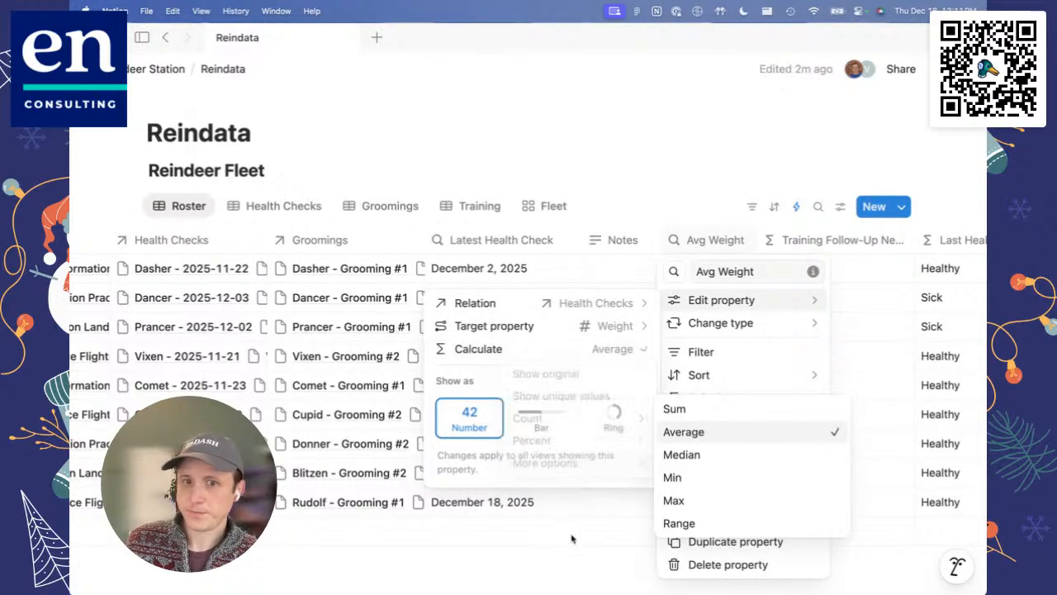
left_click(572, 539)
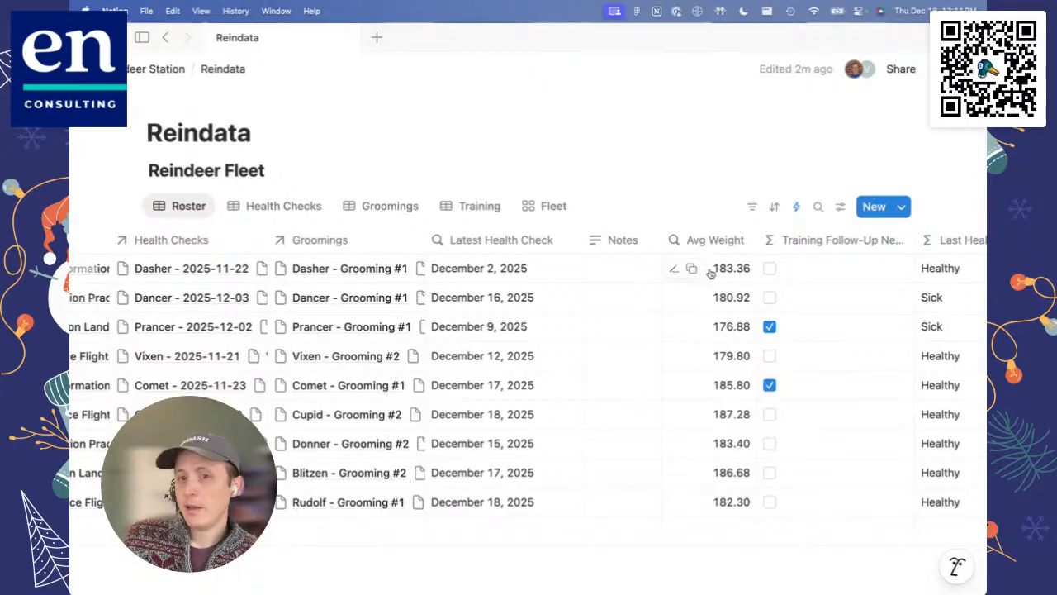
Step: Set the Avg Weight rollup's calculation to Show original and close its settings
left_click(713, 240)
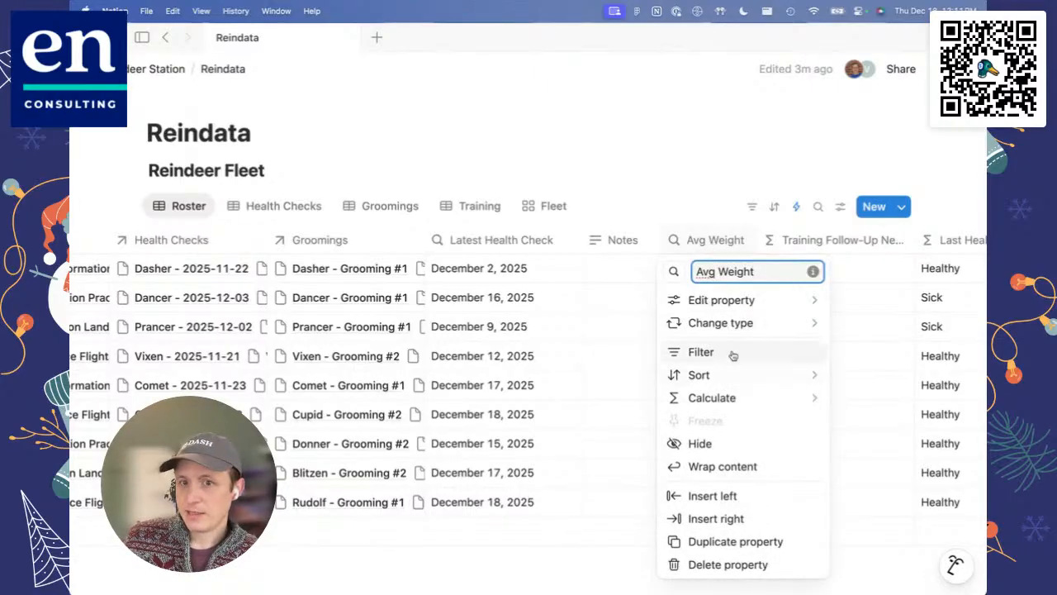
mouse_move(708, 299)
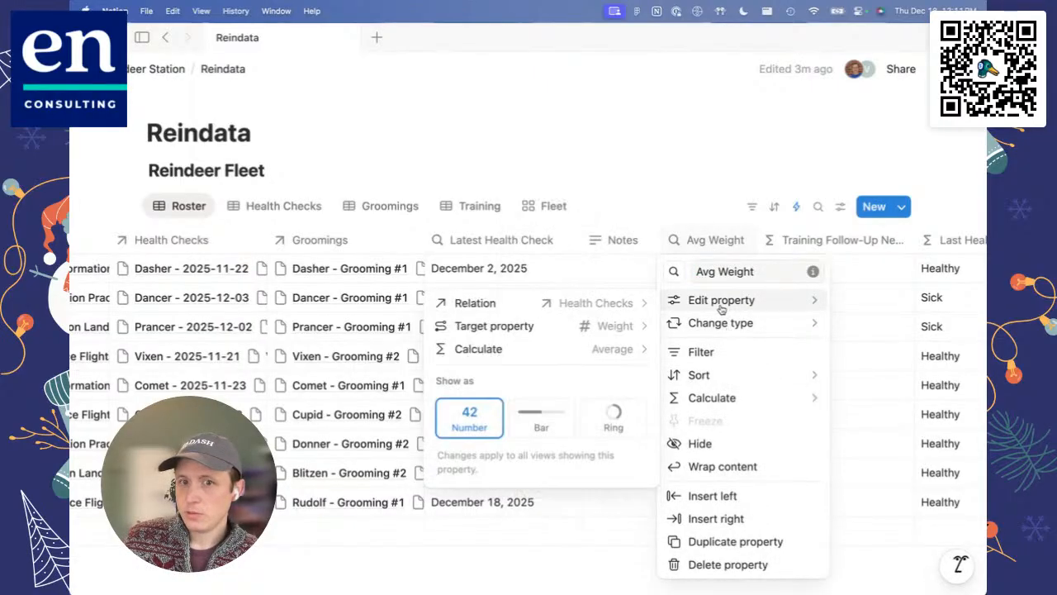
left_click(562, 352)
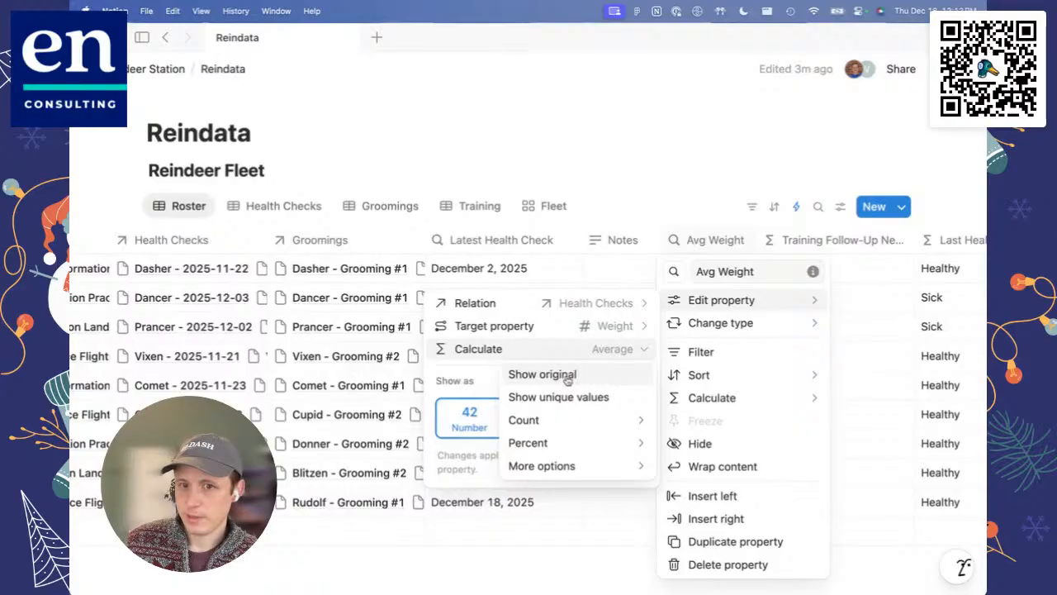
left_click(568, 375)
left_click(698, 153)
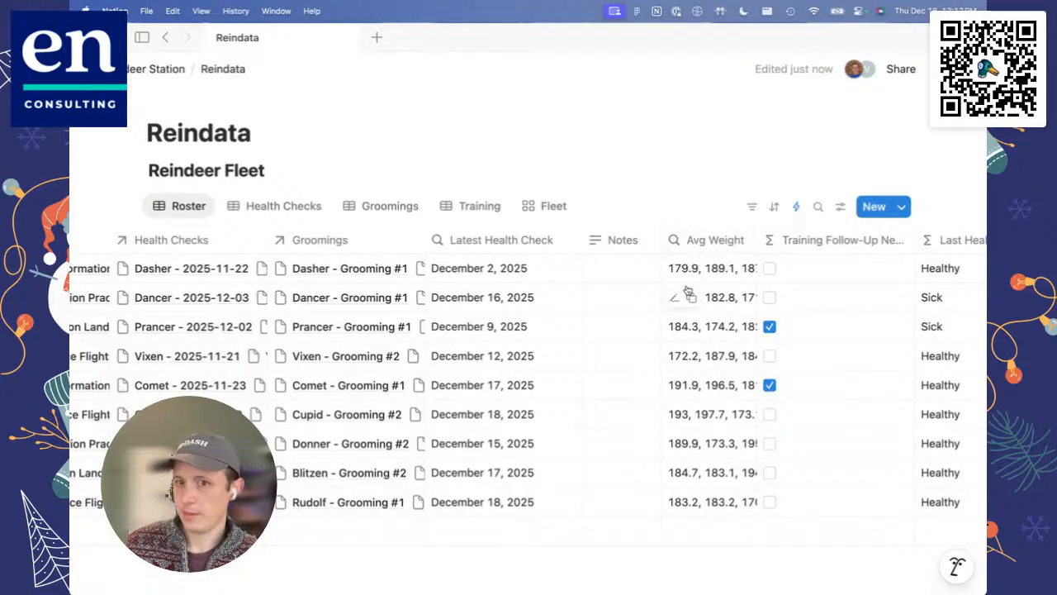
Step: Check the Avg Weight property's available types and its rollup configuration, then close the options
left_click(711, 242)
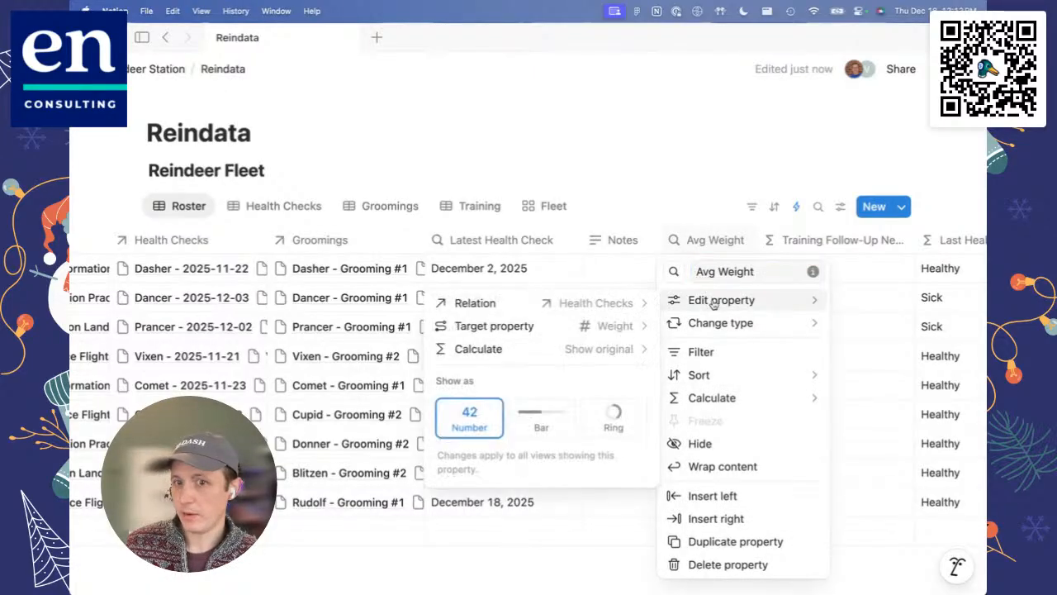
mouse_move(716, 323)
mouse_move(721, 375)
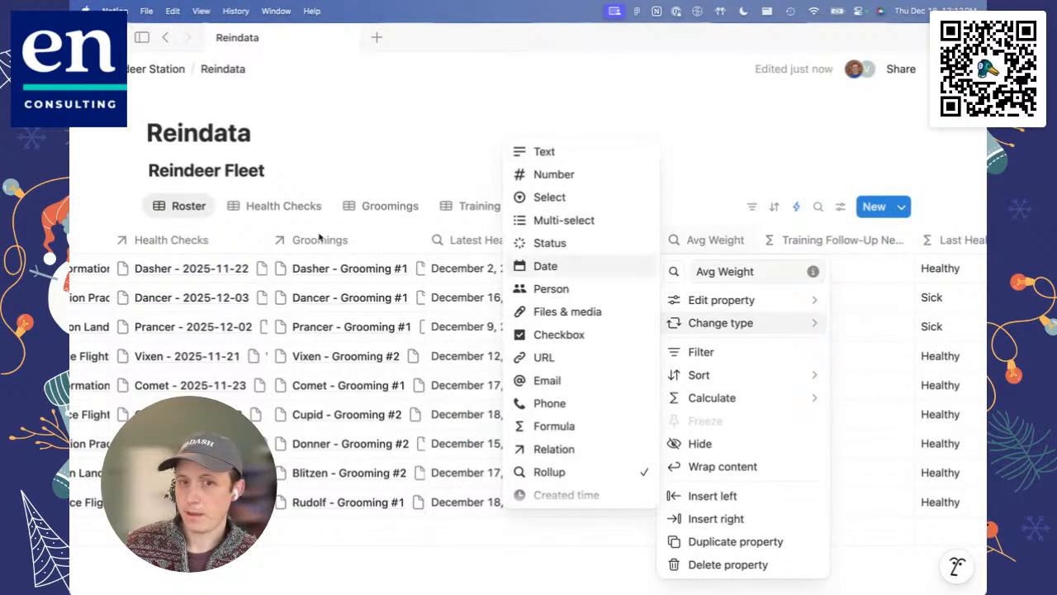
mouse_move(734, 308)
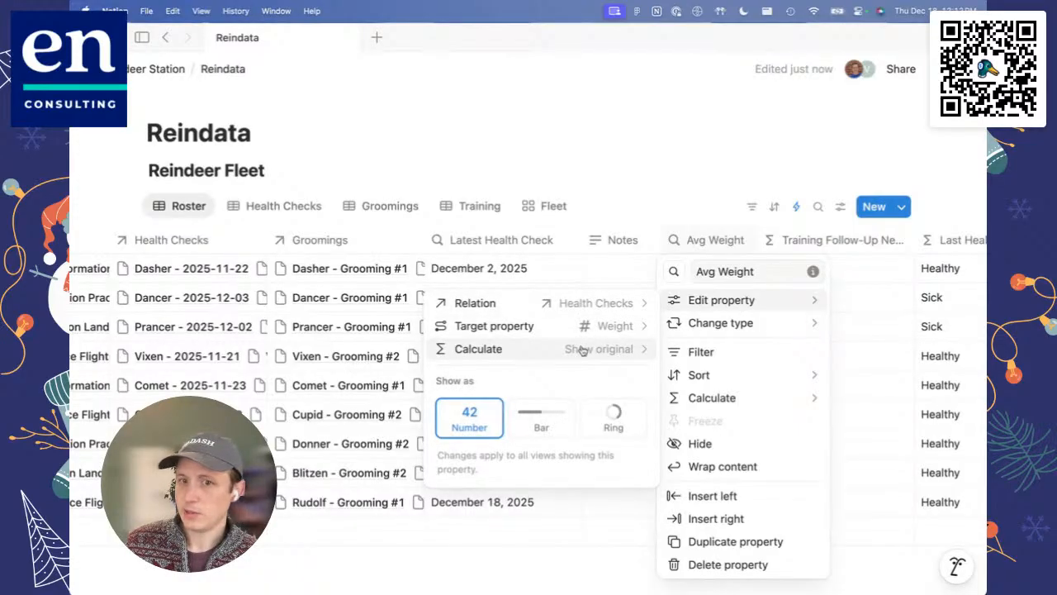
left_click(731, 141)
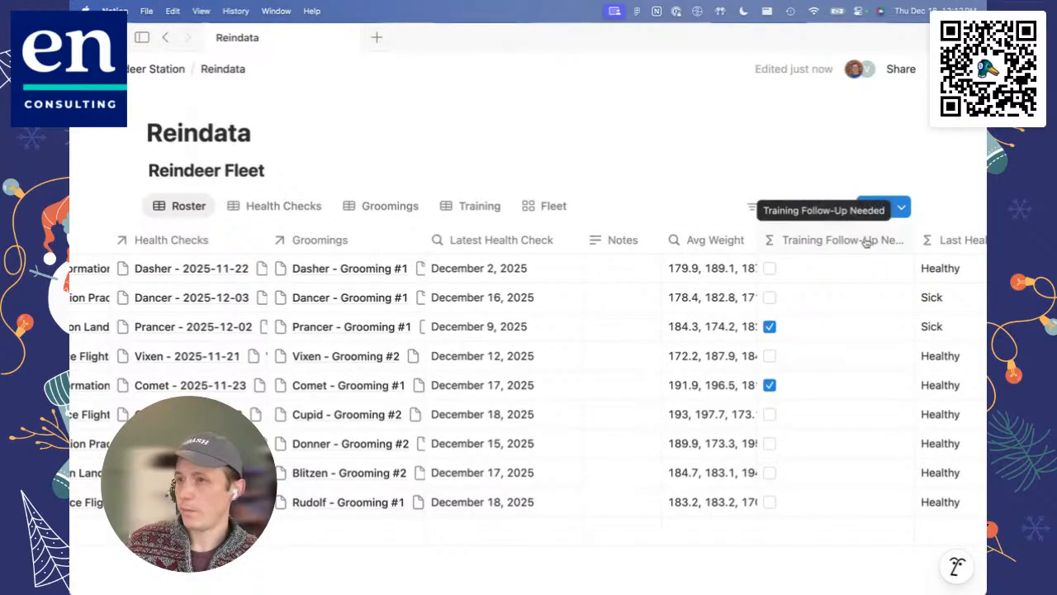
Step: Set the Avg Weight rollup's calculation to Average and close its settings
scroll(723, 247, "left", 2)
left_click(724, 245)
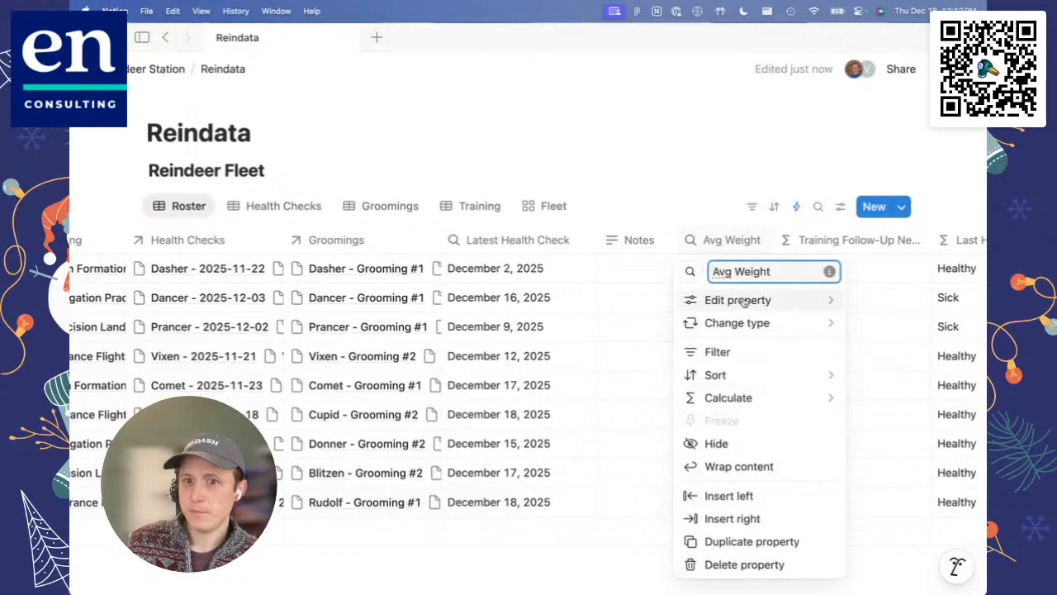
mouse_move(744, 304)
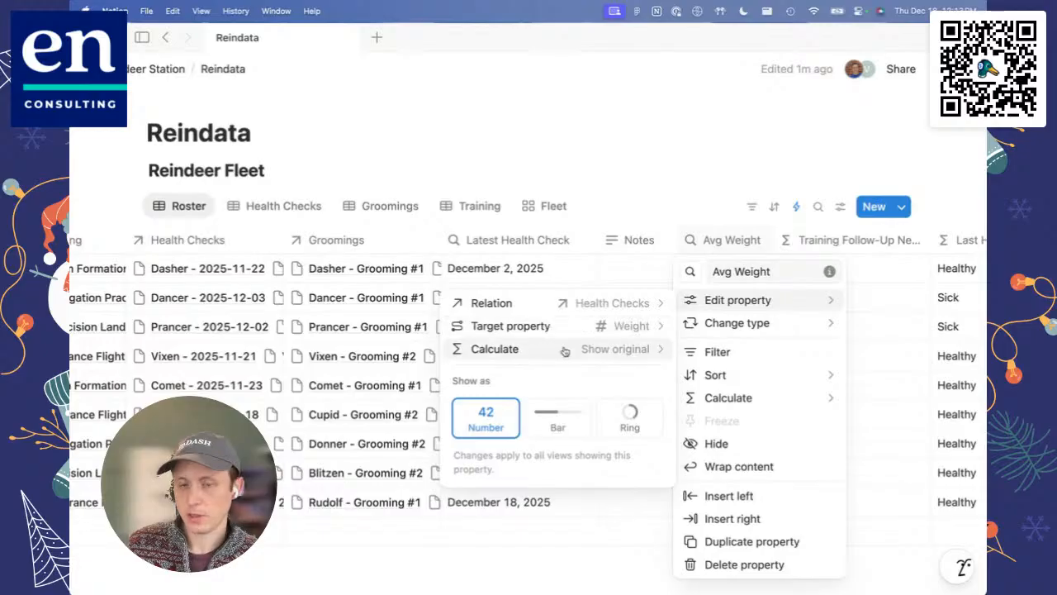
left_click(592, 353)
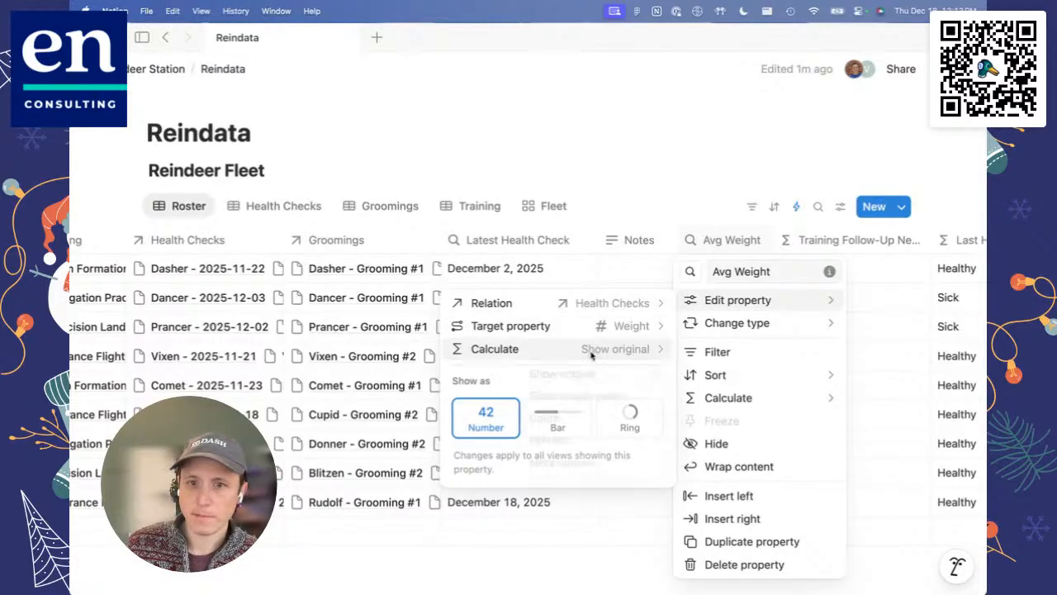
mouse_move(585, 423)
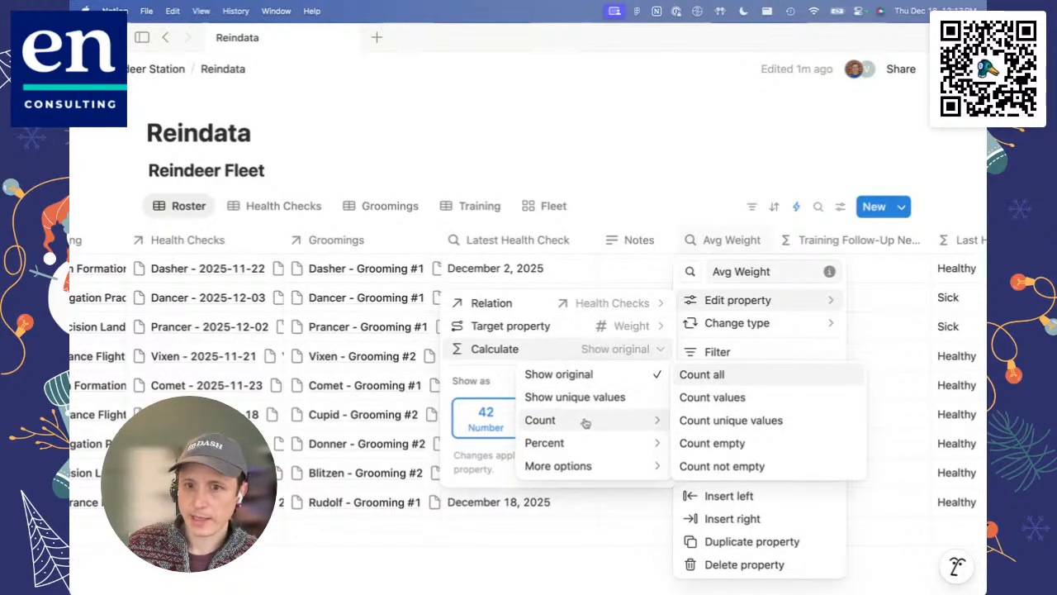
mouse_move(626, 467)
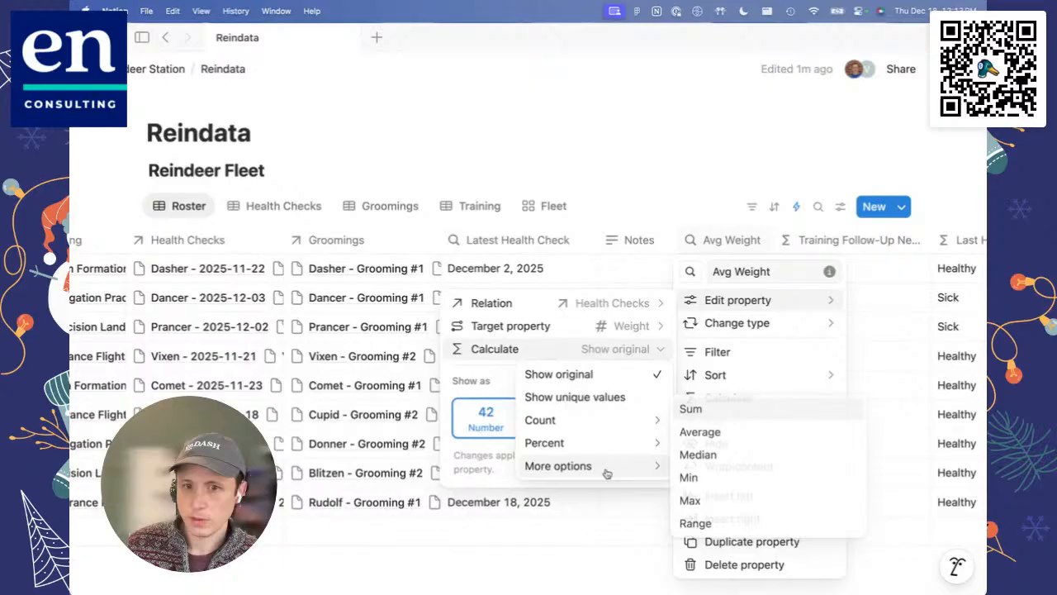
left_click(699, 431)
left_click(699, 172)
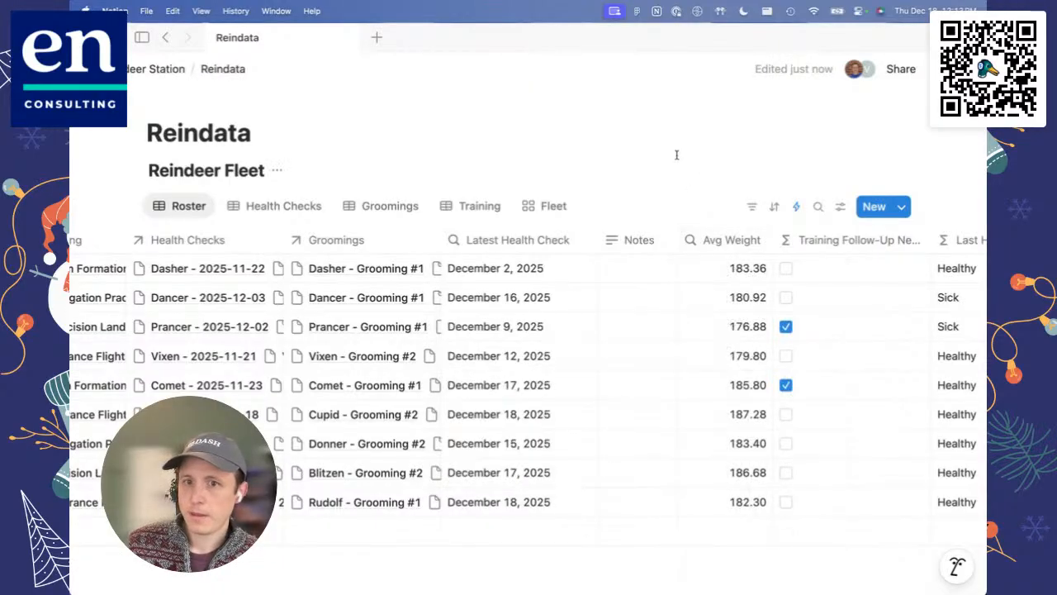
scroll(669, 326, "right", 4)
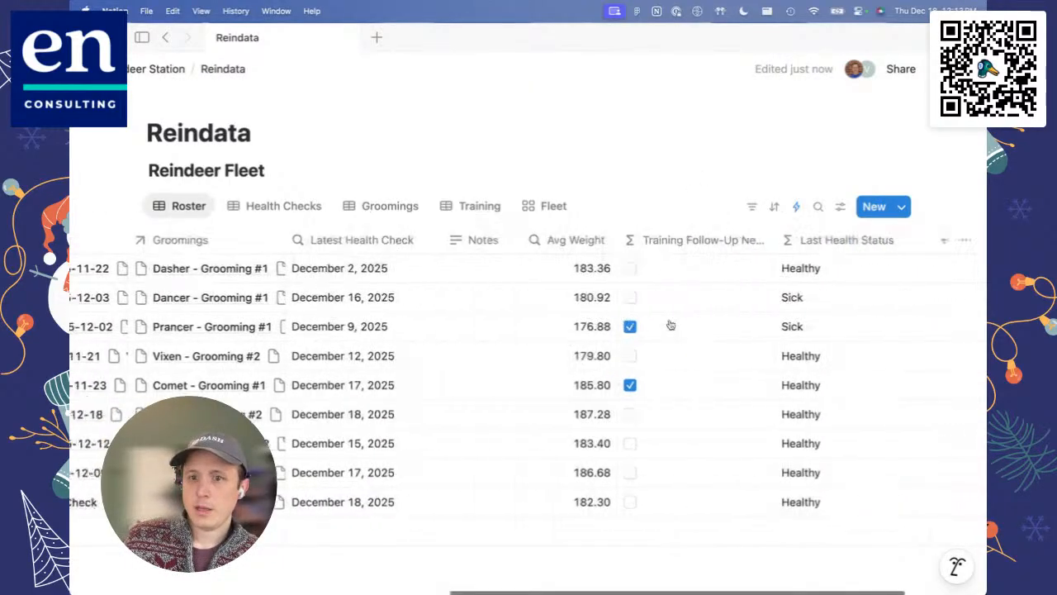
scroll(671, 325, "left", 12)
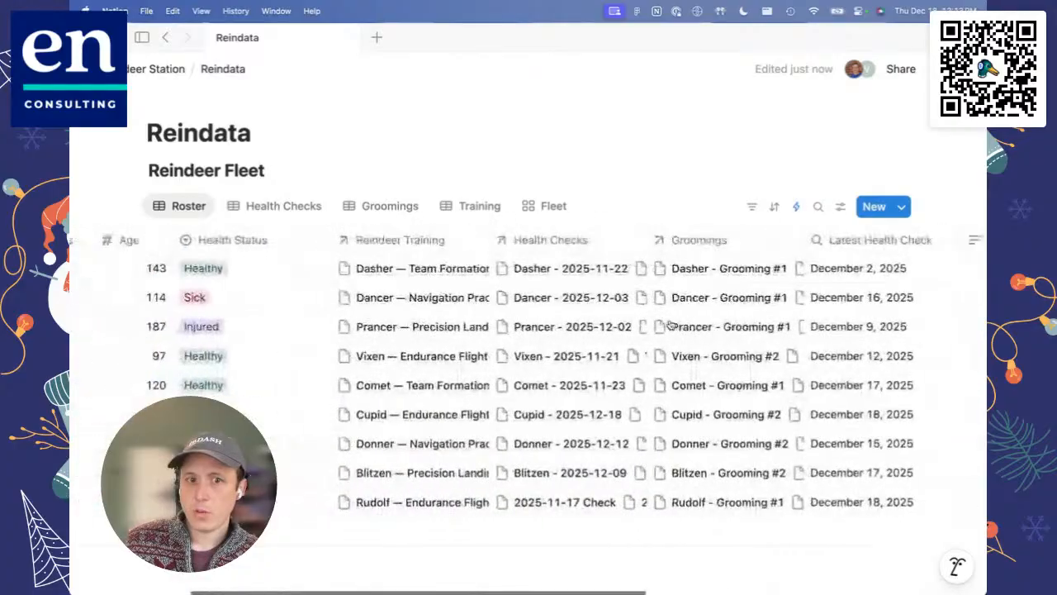
scroll(671, 326, "right", 6)
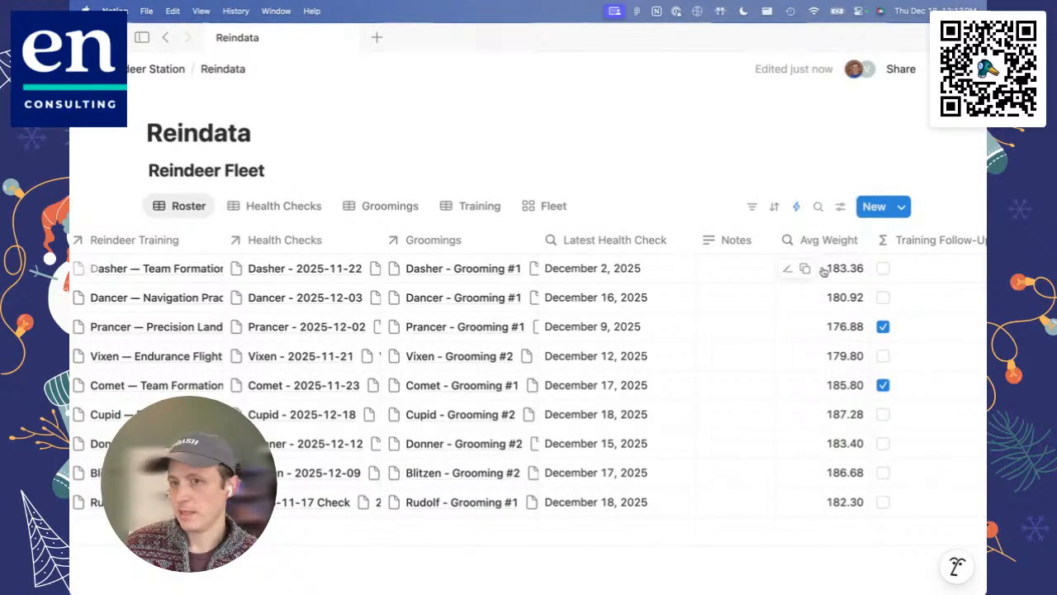
scroll(834, 269, "left", 10)
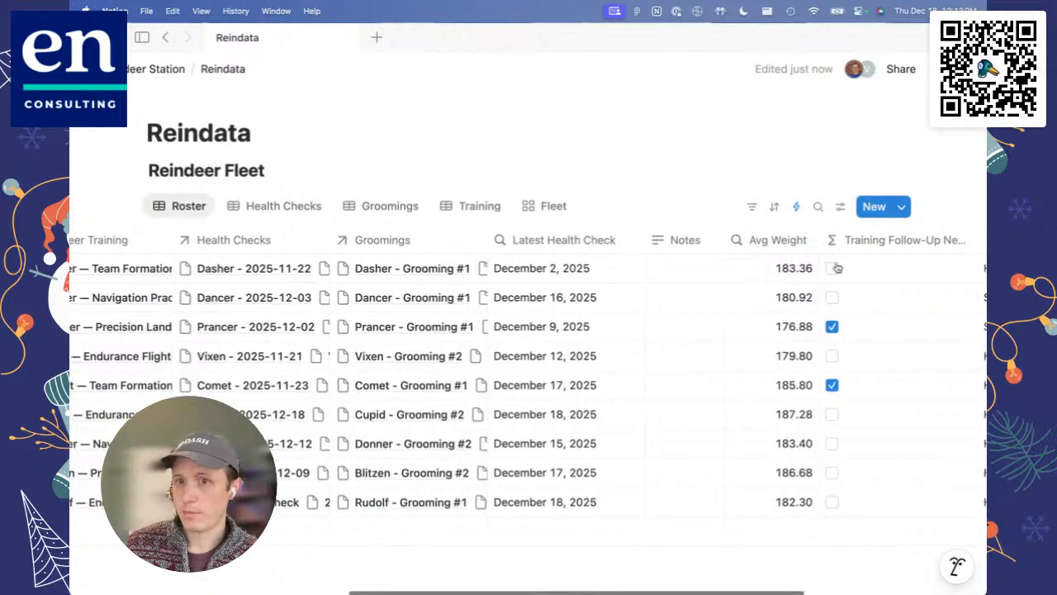
scroll(451, 297, "right", 10)
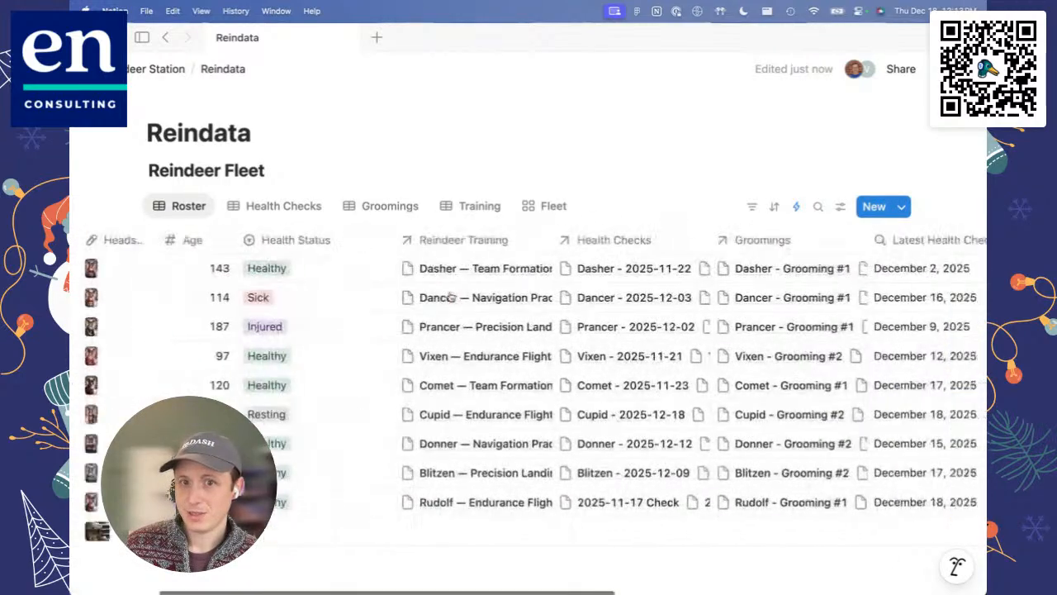
Step: Add a rollup property after Last Health Status in the Roster and name it "# Trainings"
scroll(451, 297, "right", 3)
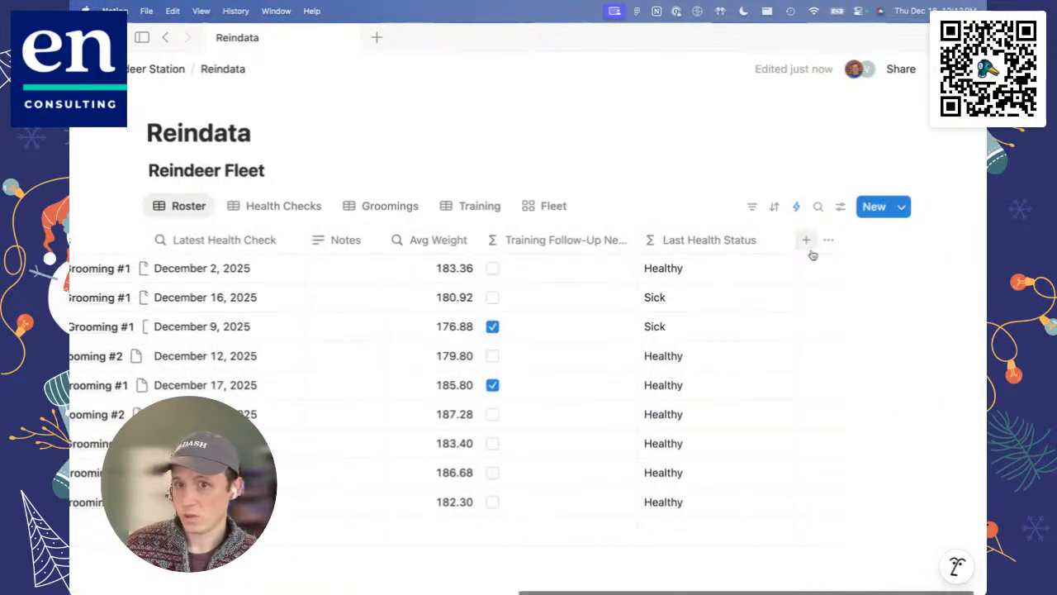
left_click(809, 241)
scroll(831, 388, "down", 5)
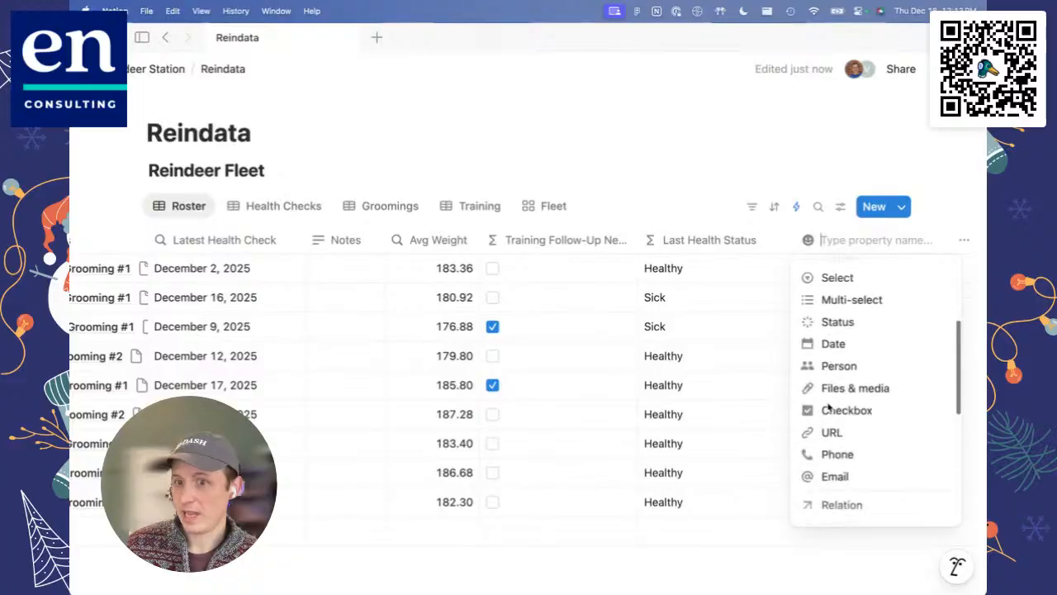
left_click(837, 369)
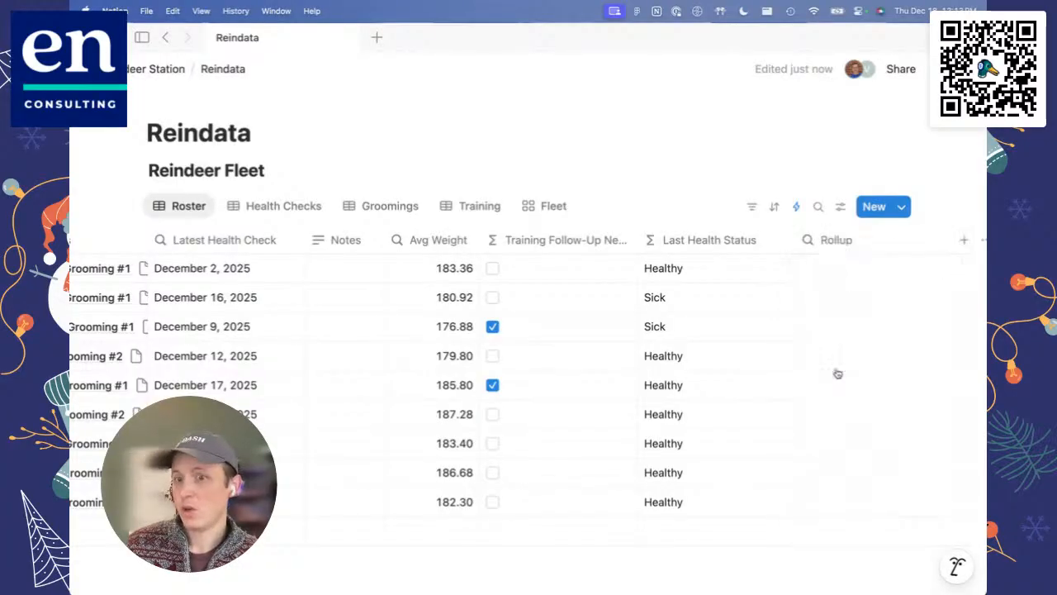
left_click(840, 241)
mouse_move(857, 305)
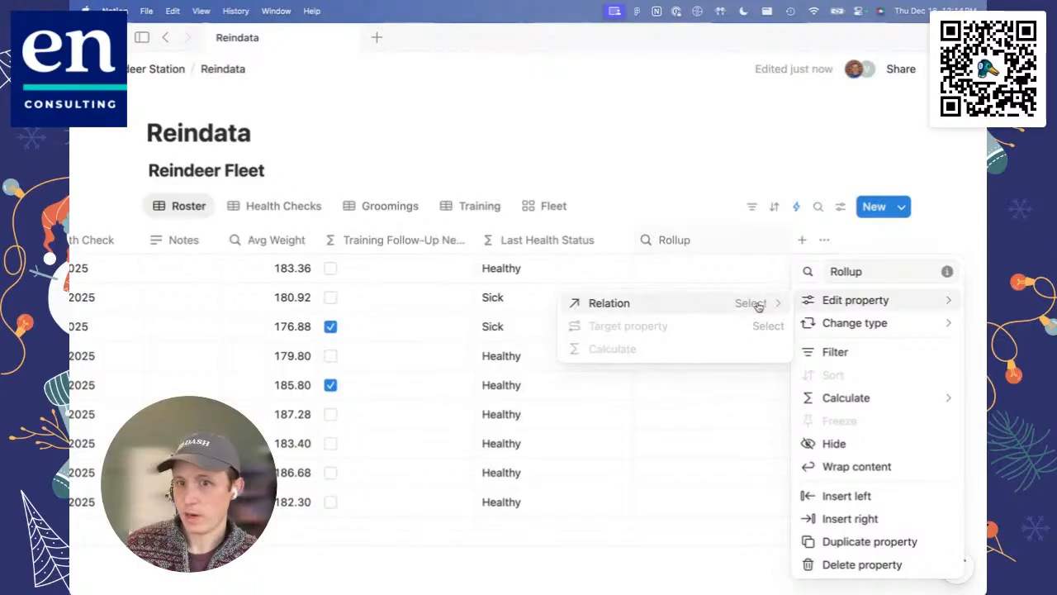
double_click(857, 271)
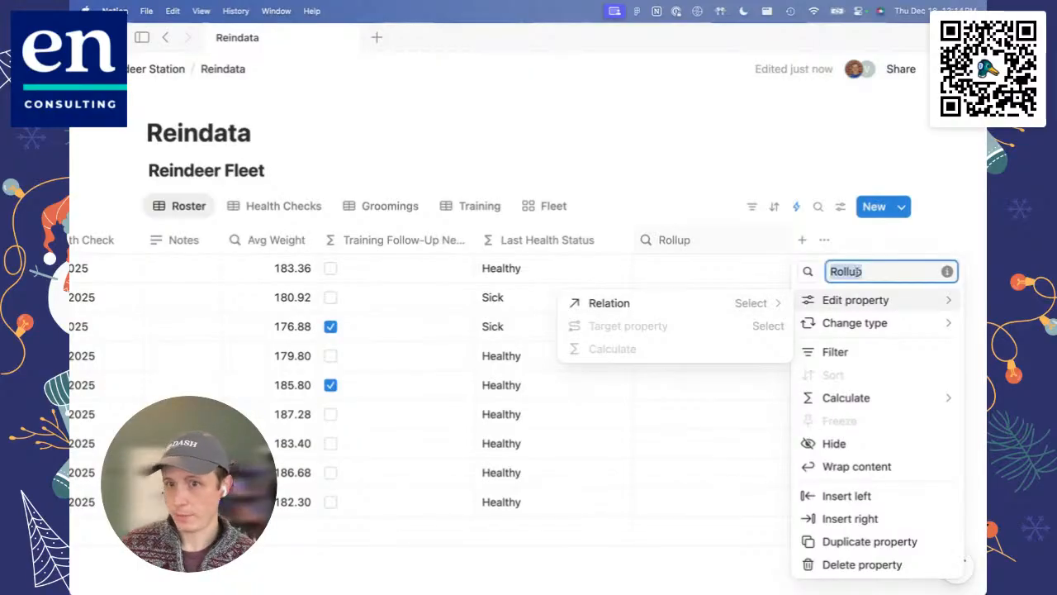
type("#")
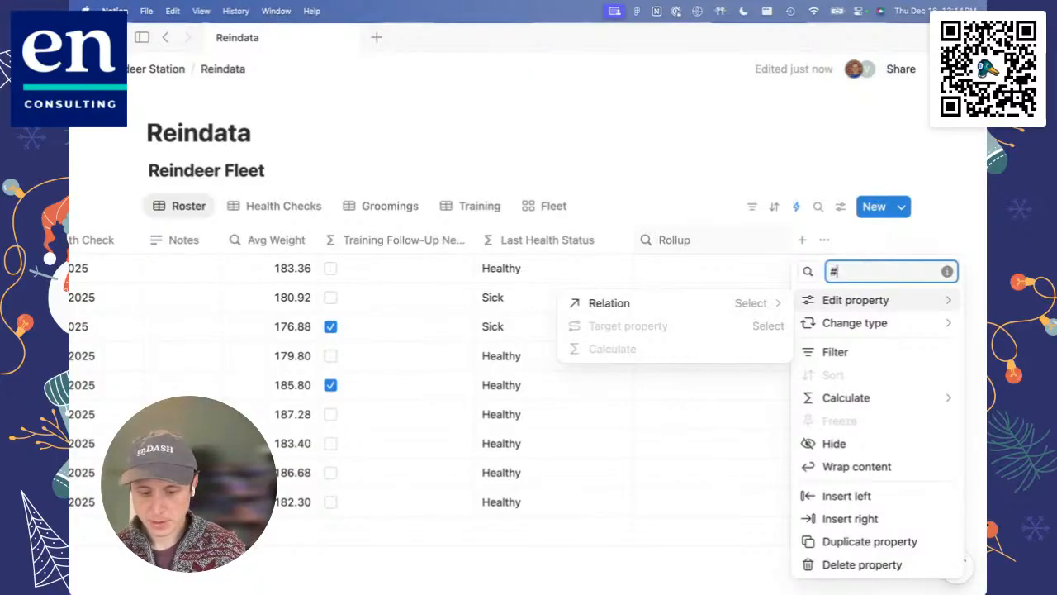
type(" Trainings")
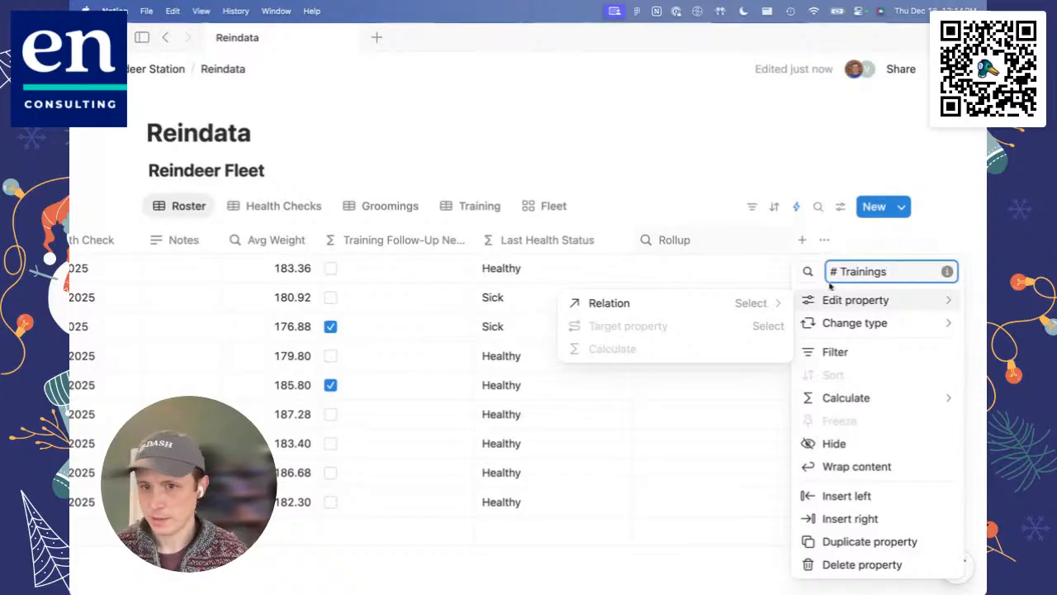
Step: Configure the # Trainings rollup with the Reindeer Training relation, Name as target property and Count all as calculation
left_click(723, 305)
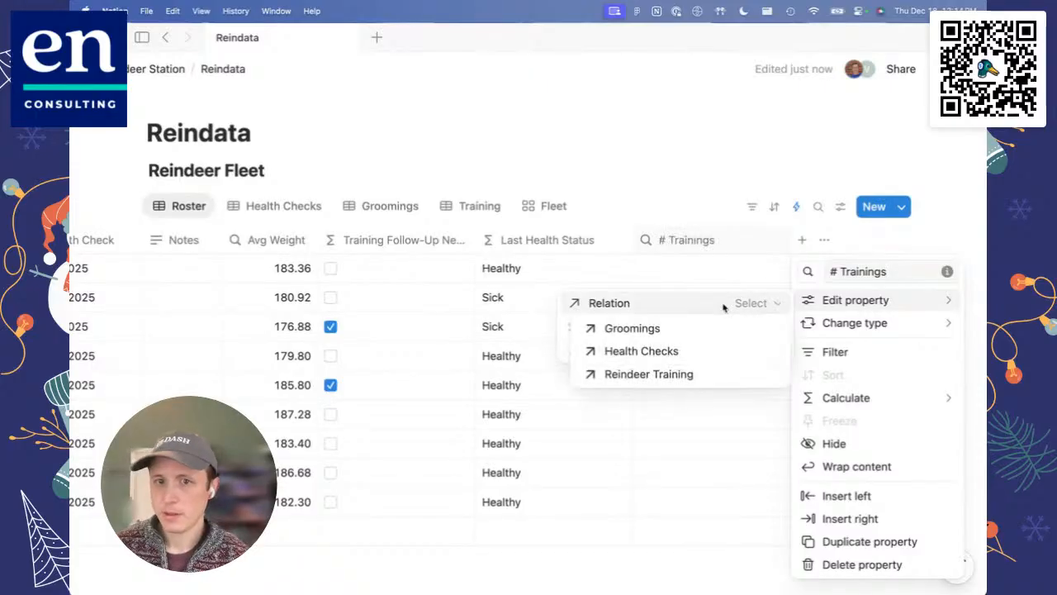
left_click(639, 374)
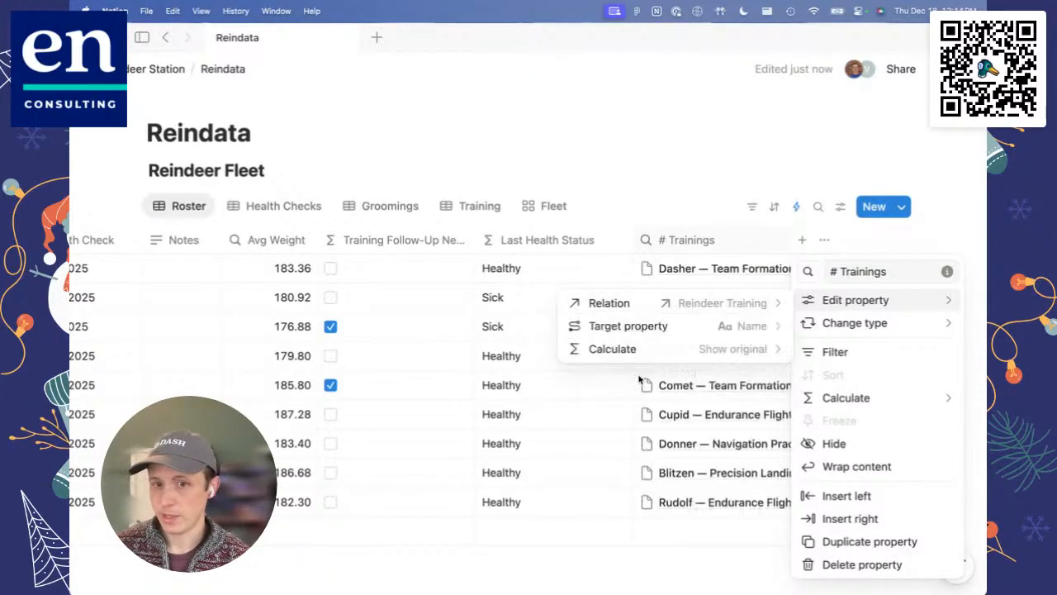
left_click(633, 329)
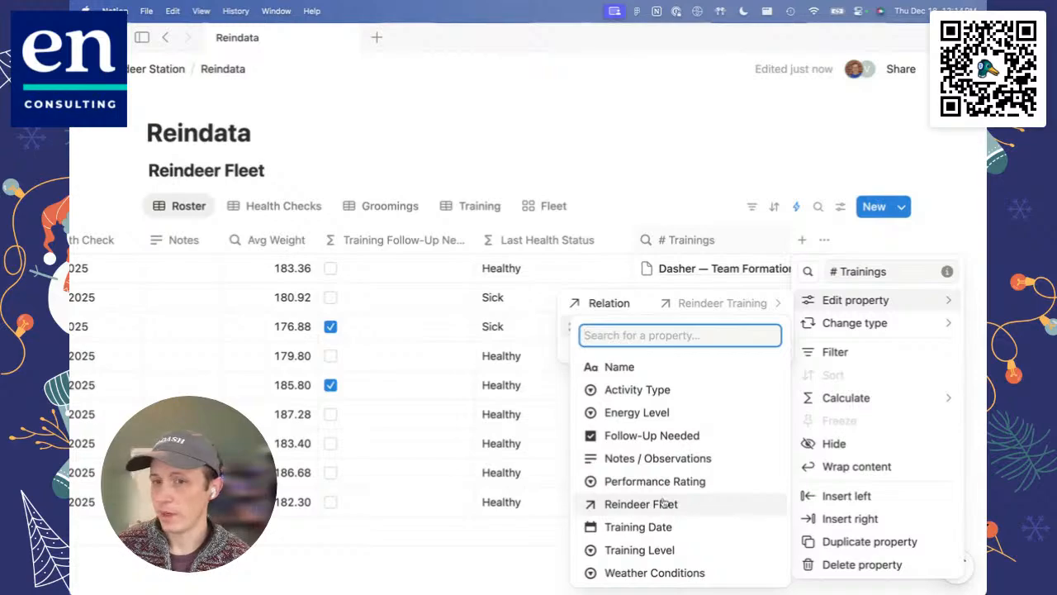
left_click(630, 369)
left_click(633, 350)
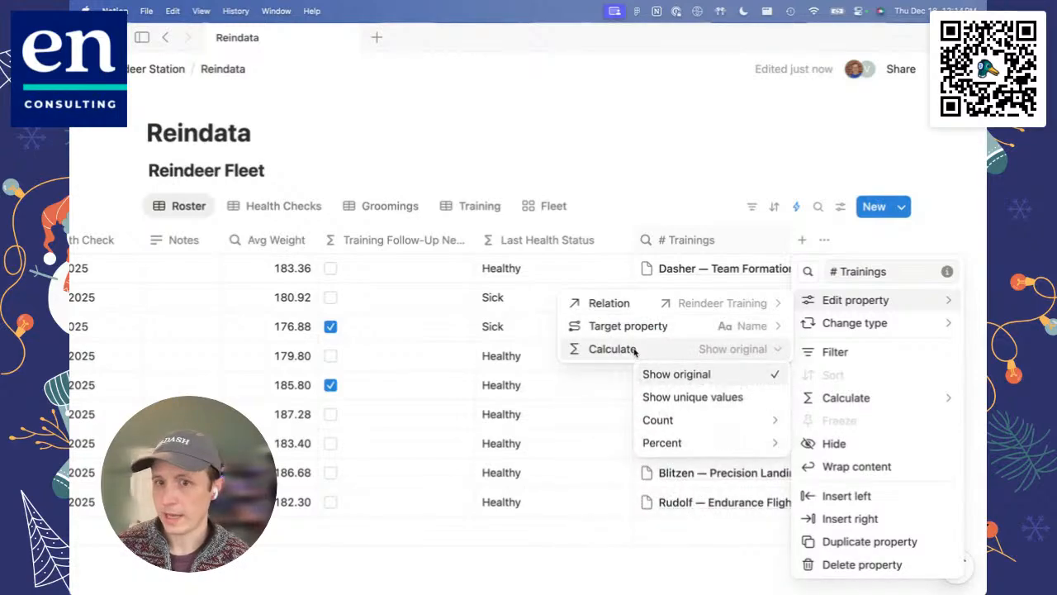
mouse_move(667, 420)
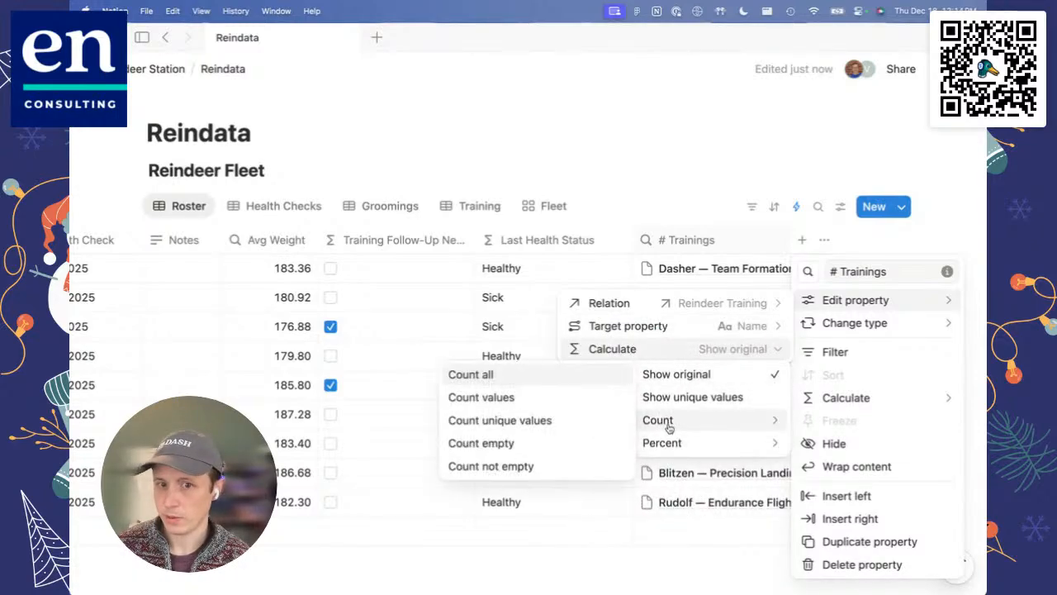
left_click(541, 377)
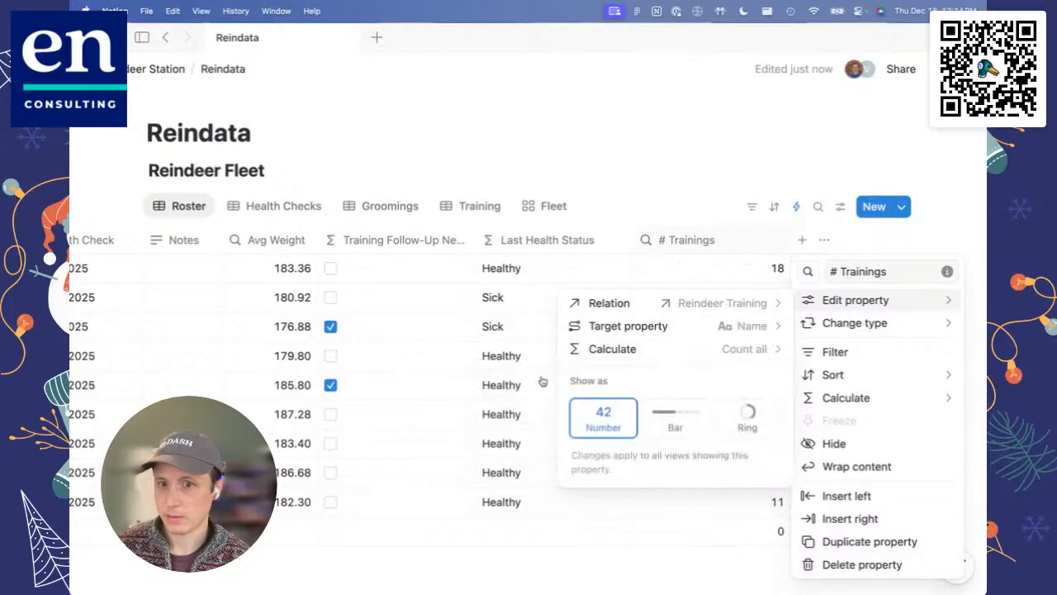
Step: Switch the # Trainings rollup's target property to Weather Conditions and its calculation to Show unique values
left_click(692, 325)
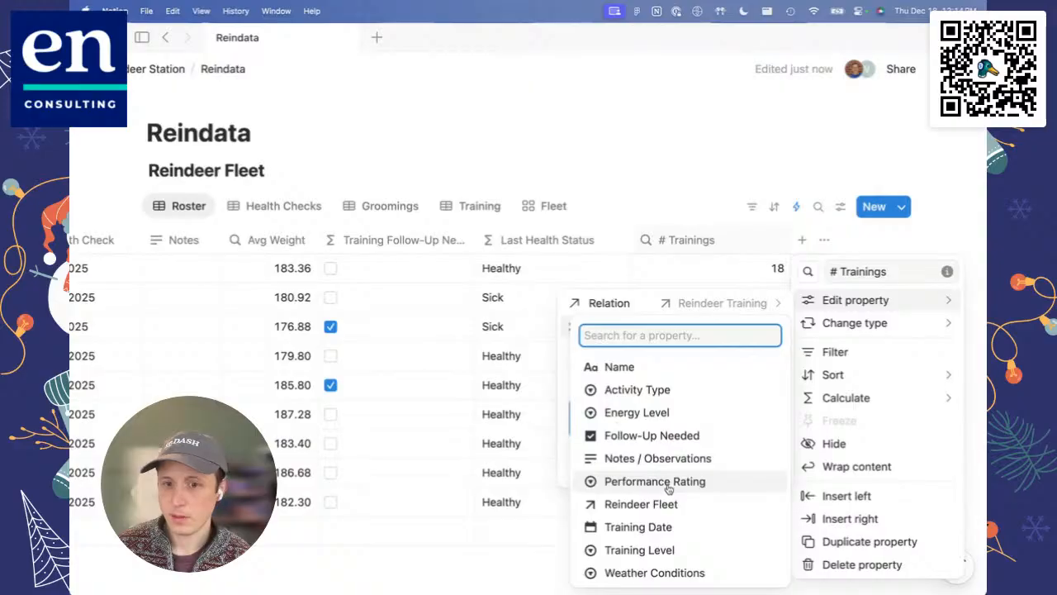
left_click(661, 572)
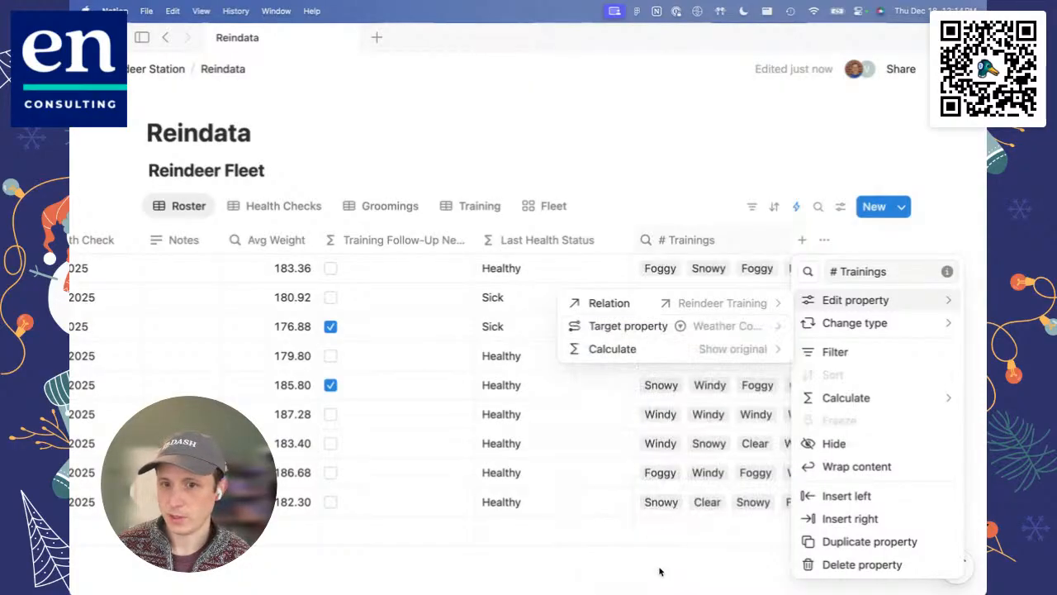
left_click(685, 350)
left_click(684, 395)
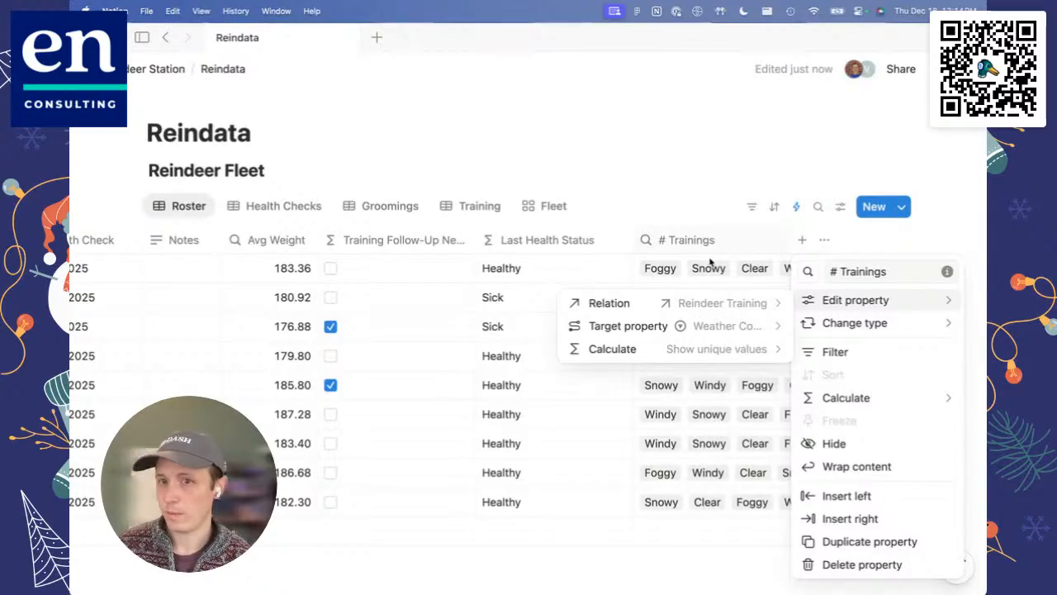
Step: Set the # Trainings rollup's calculation to Count all and close its settings
left_click(704, 347)
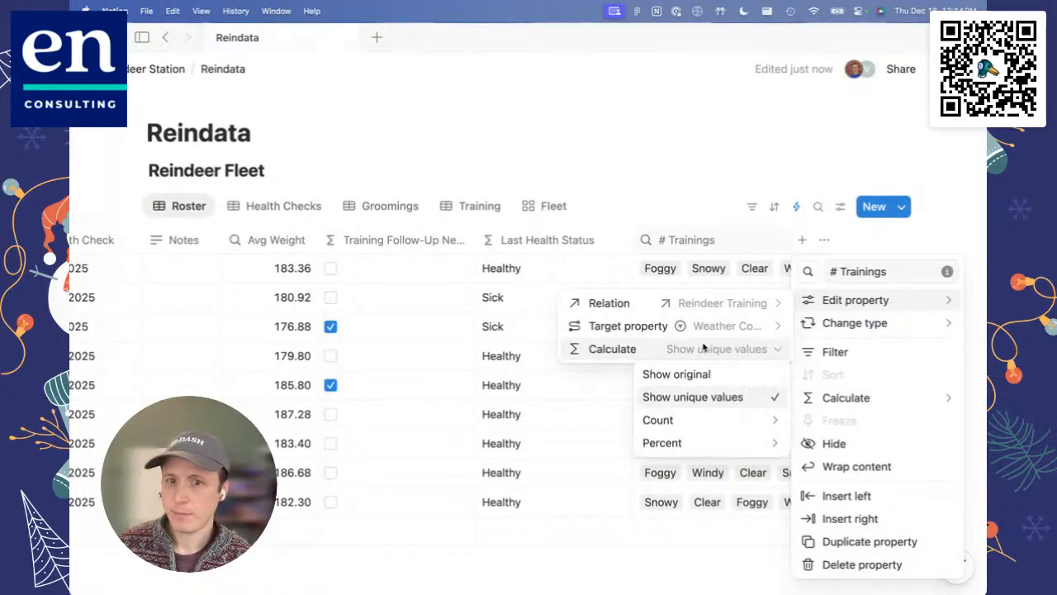
mouse_move(687, 420)
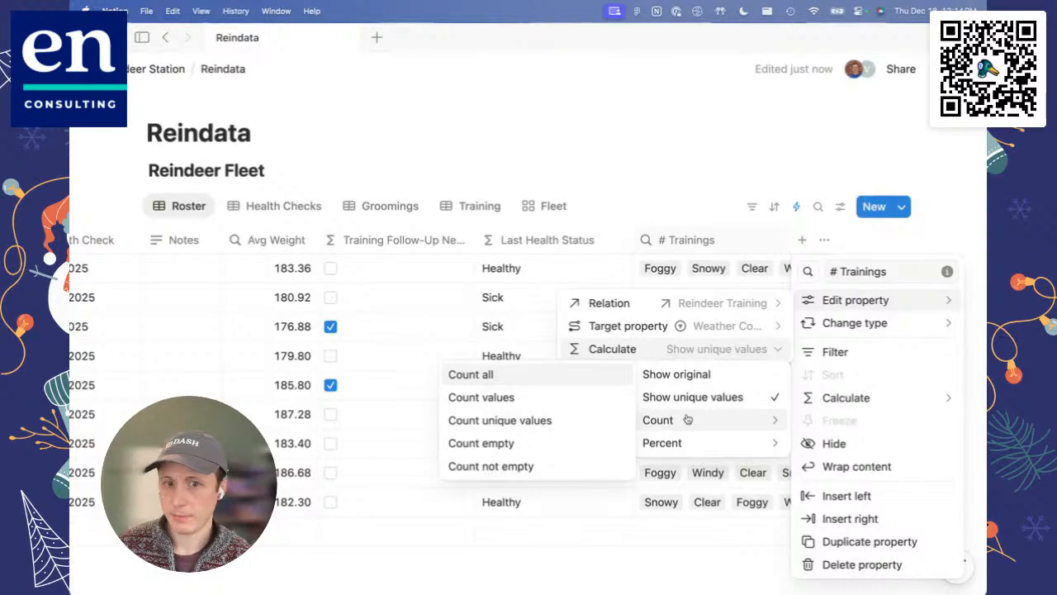
left_click(553, 378)
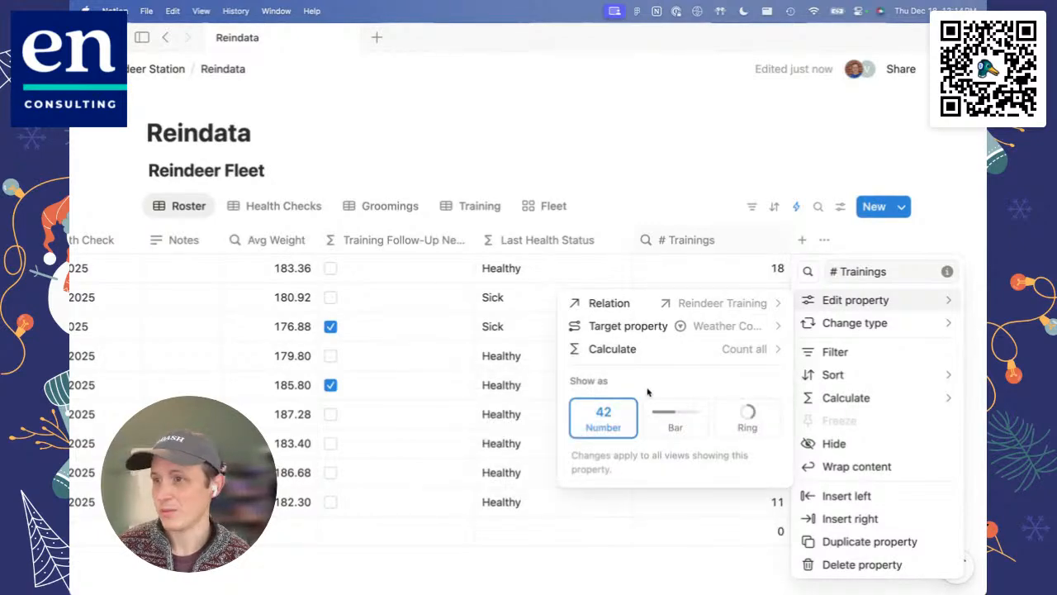
left_click(653, 173)
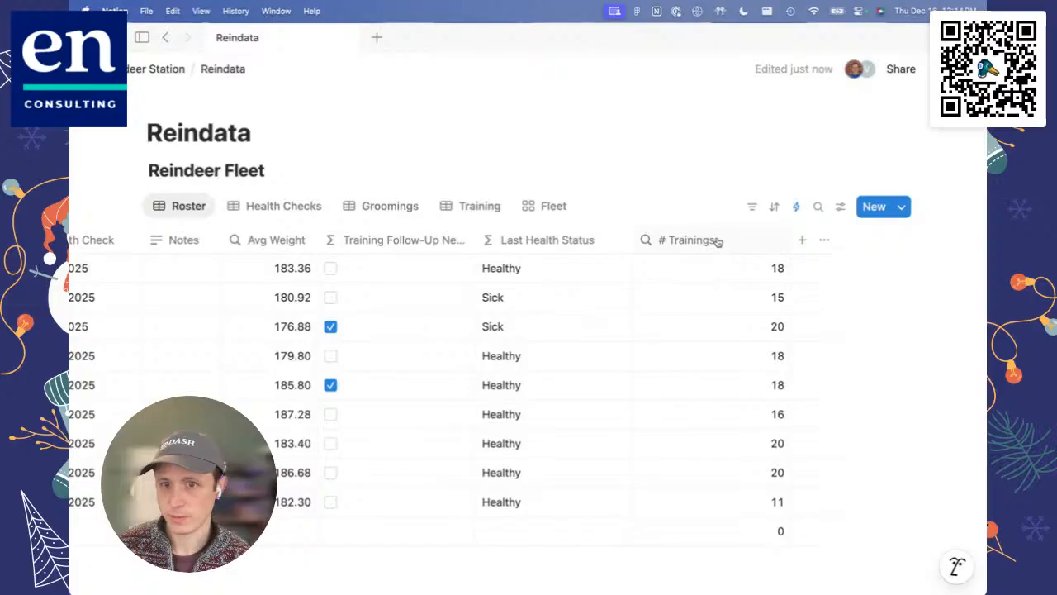
Step: Move the # Trainings column so it sits directly between Reindeer Training and Health Checks
left_click_drag(715, 240, 247, 238)
scroll(215, 239, "left", 8)
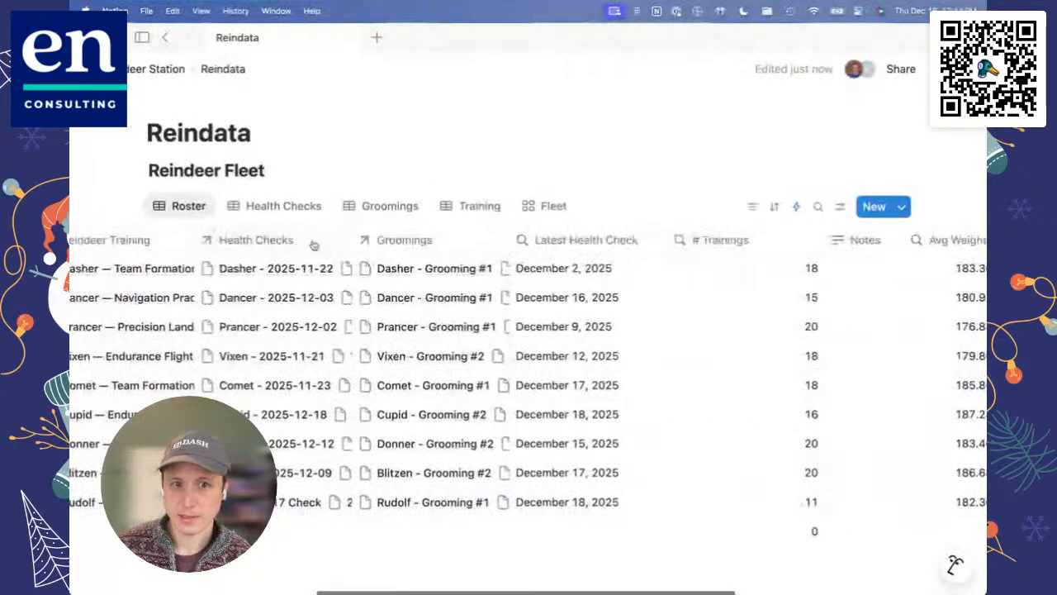
scroll(174, 241, "left", 2)
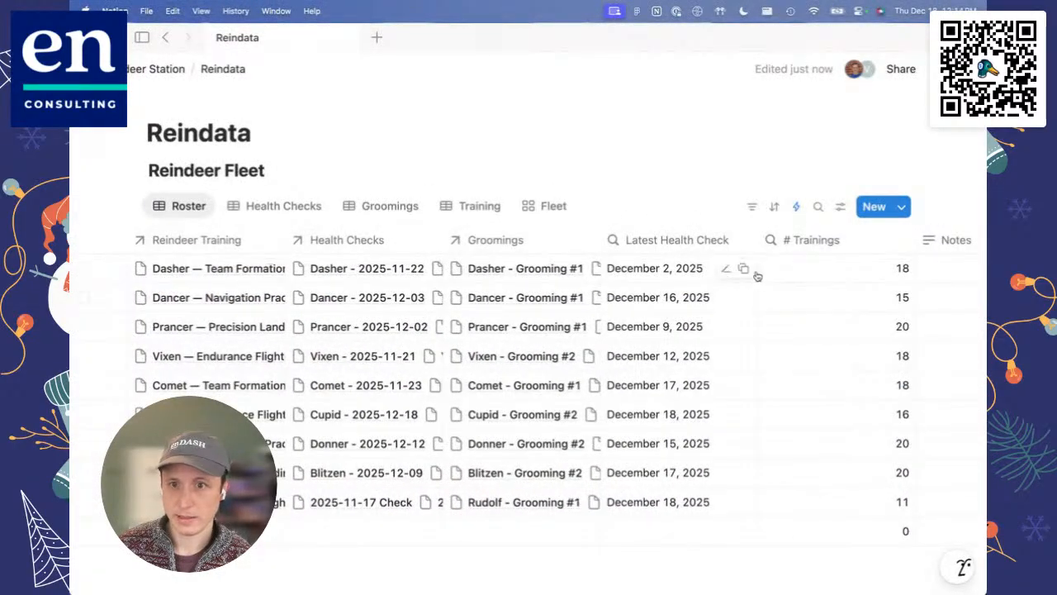
left_click_drag(810, 241, 350, 239)
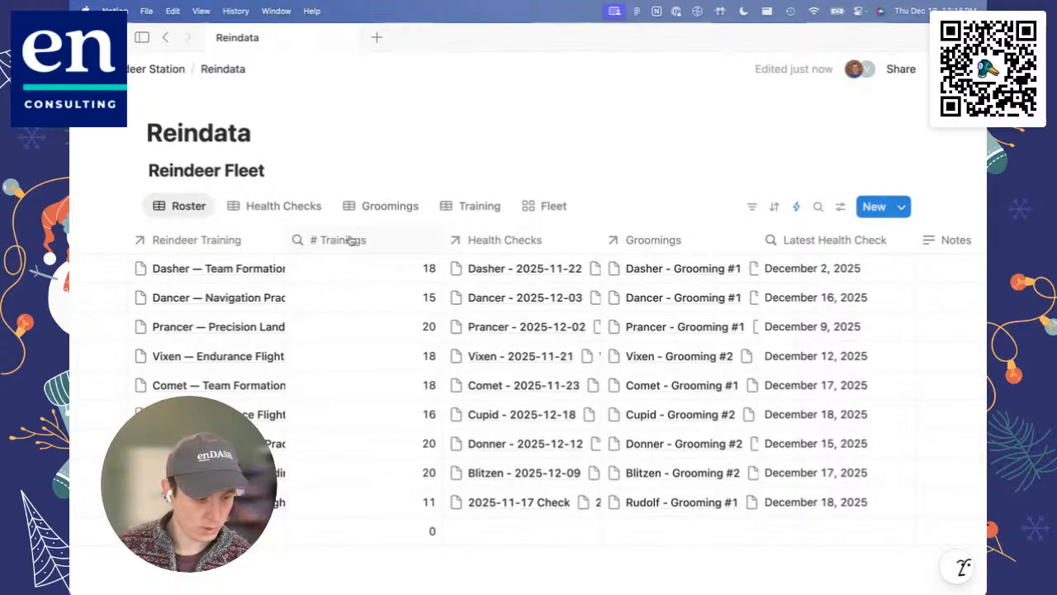
Step: Review the training pages linked to Prancer in Reindeer Training, then close the list unchanged
left_click(192, 323)
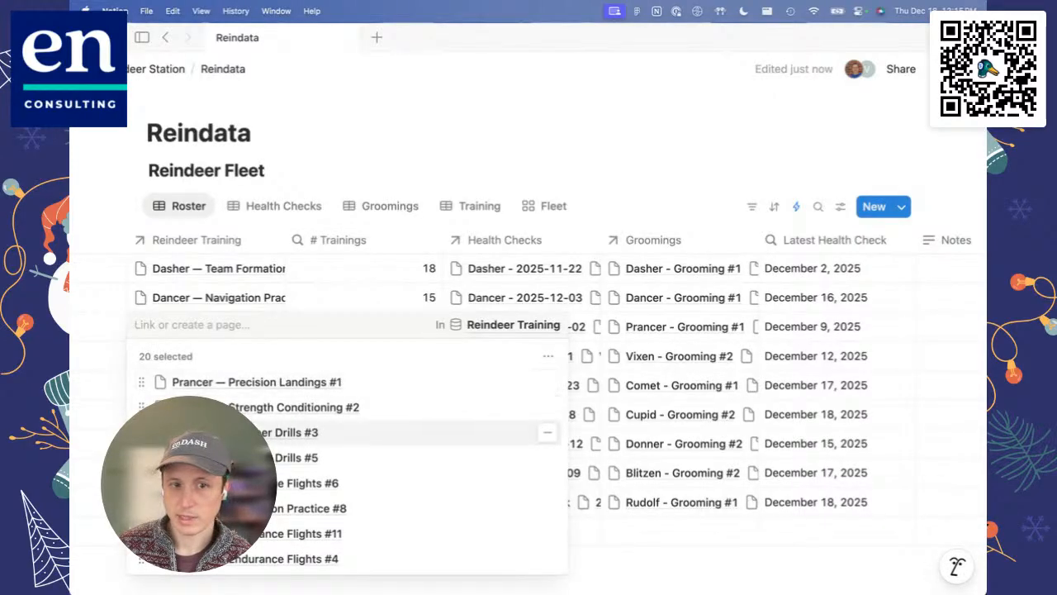
scroll(190, 413, "down", 5)
scroll(190, 413, "up", 3)
key("Escape")
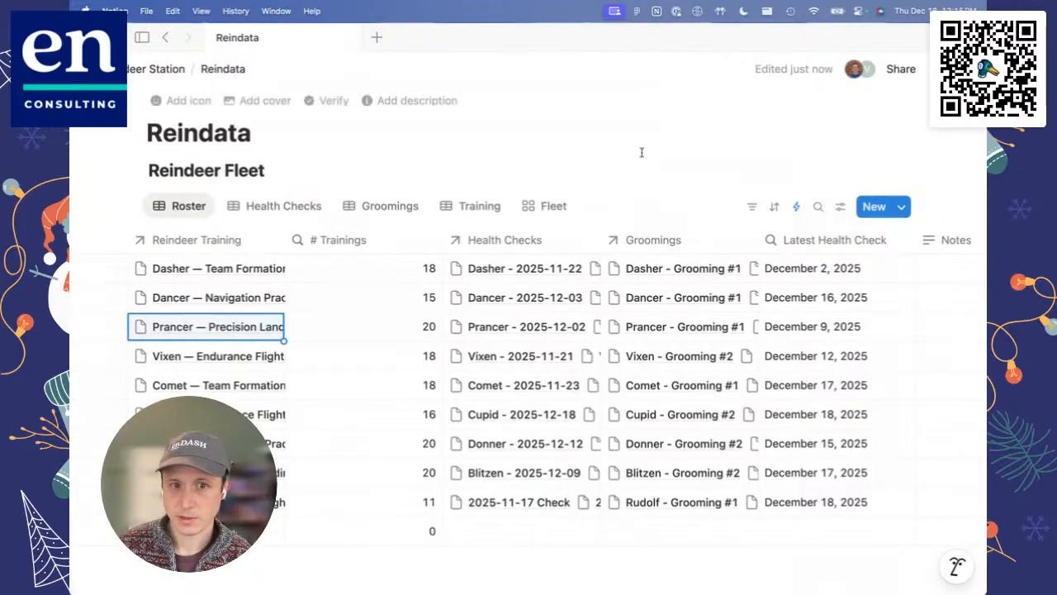
Step: Narrow the # Trainings column so it takes up little more than its heading
left_click(443, 246)
left_click(441, 244)
mouse_move(440, 245)
left_mouse_down()
mouse_move(369, 241)
mouse_move(379, 245)
left_mouse_up()
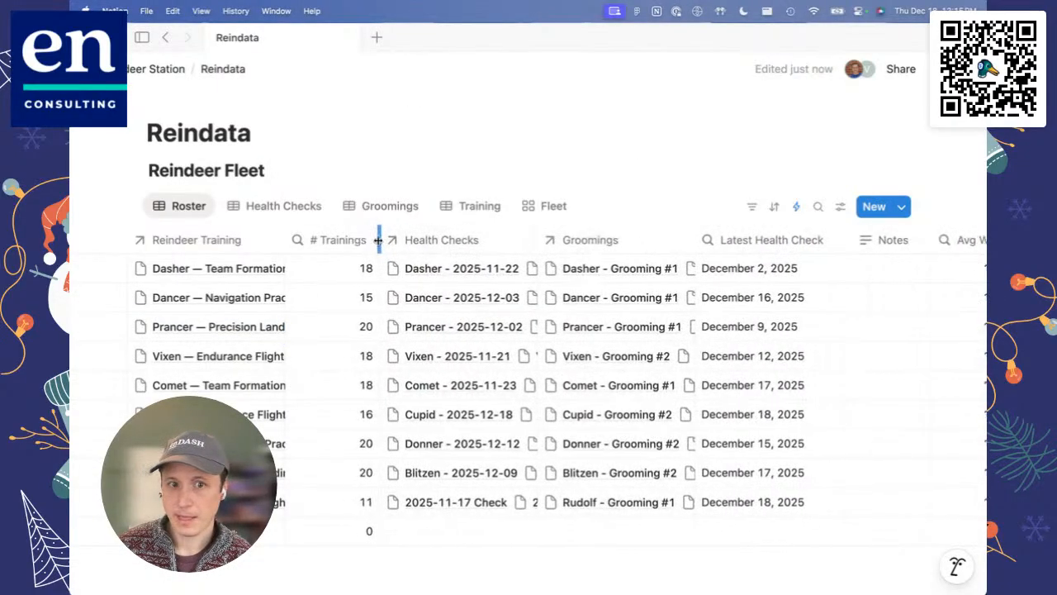
Step: Sort the Roster by # Trainings in descending order and show the table from its Name column
left_click(328, 241)
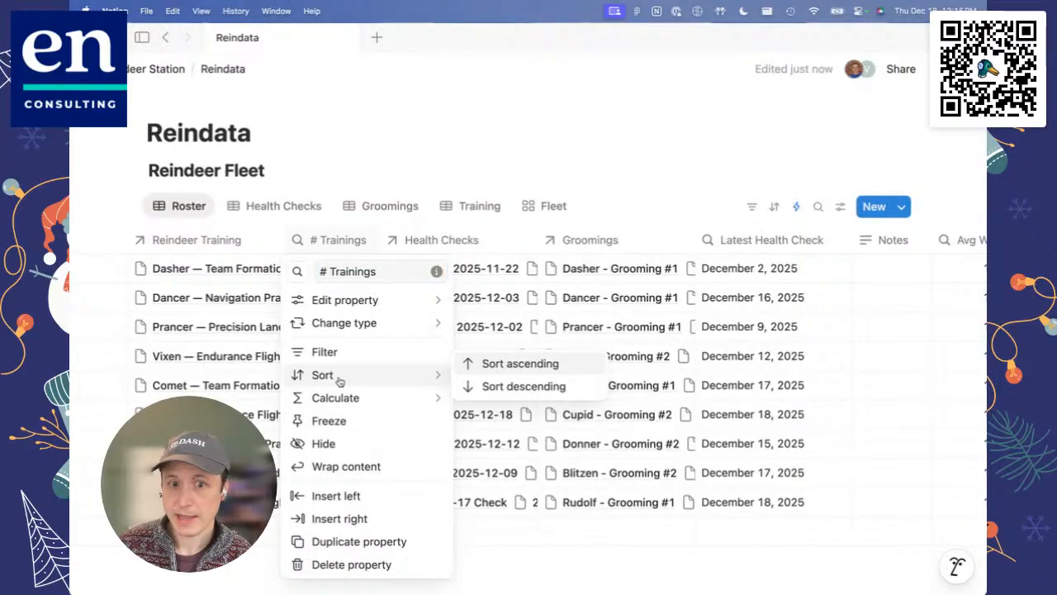
left_click(501, 386)
scroll(324, 407, "left", 10)
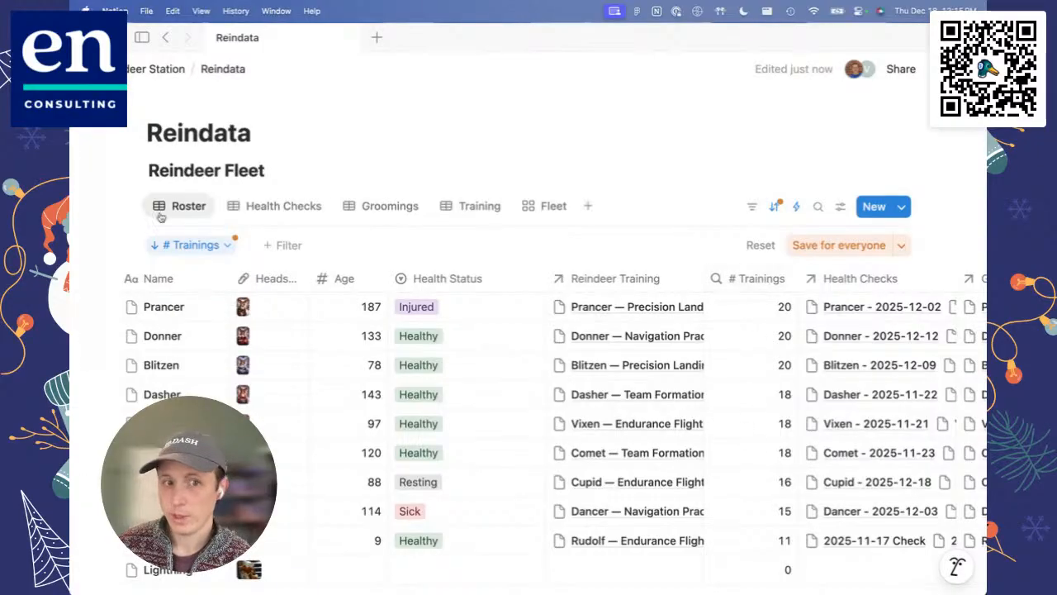
Step: Change the # Trainings sort order to Ascending and close the sort settings
left_click(194, 246)
left_click(331, 277)
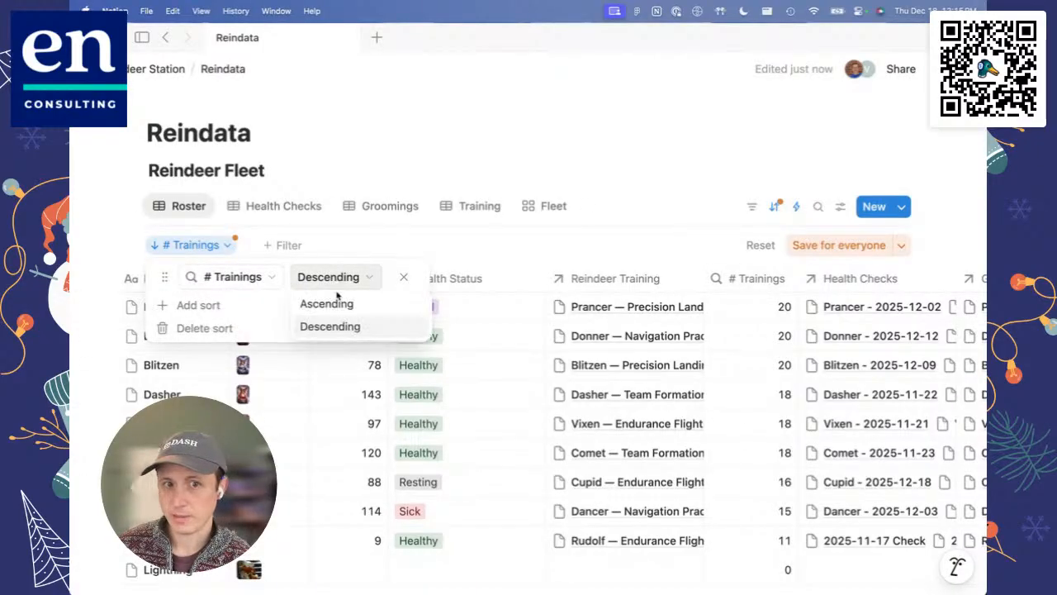
left_click(334, 304)
left_click(632, 254)
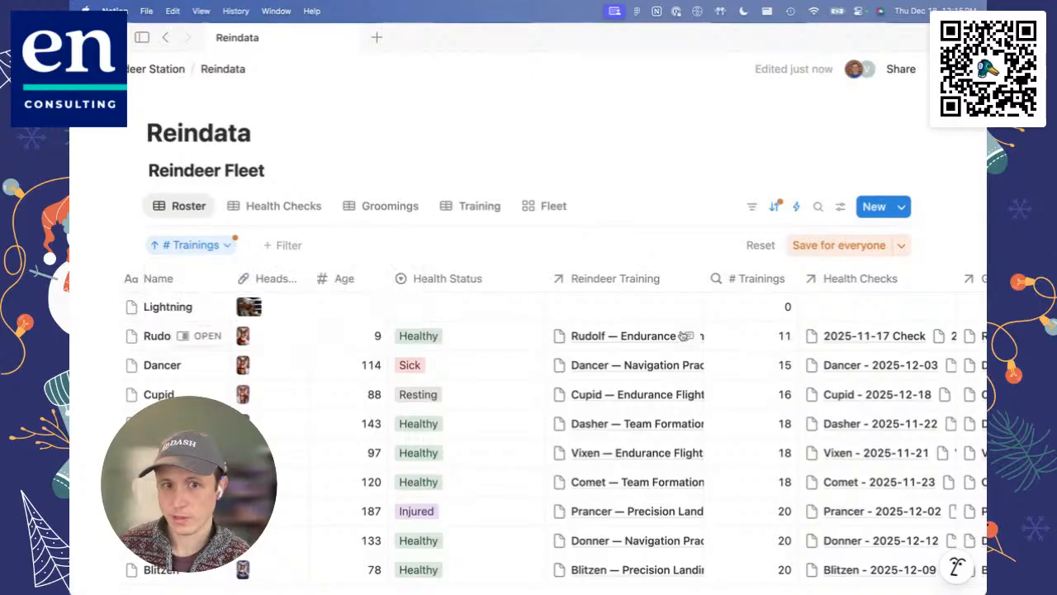
Step: Open the Lightning page from the Roster to view its properties, dismiss the enlarged headshot, and close the page
left_click(183, 307)
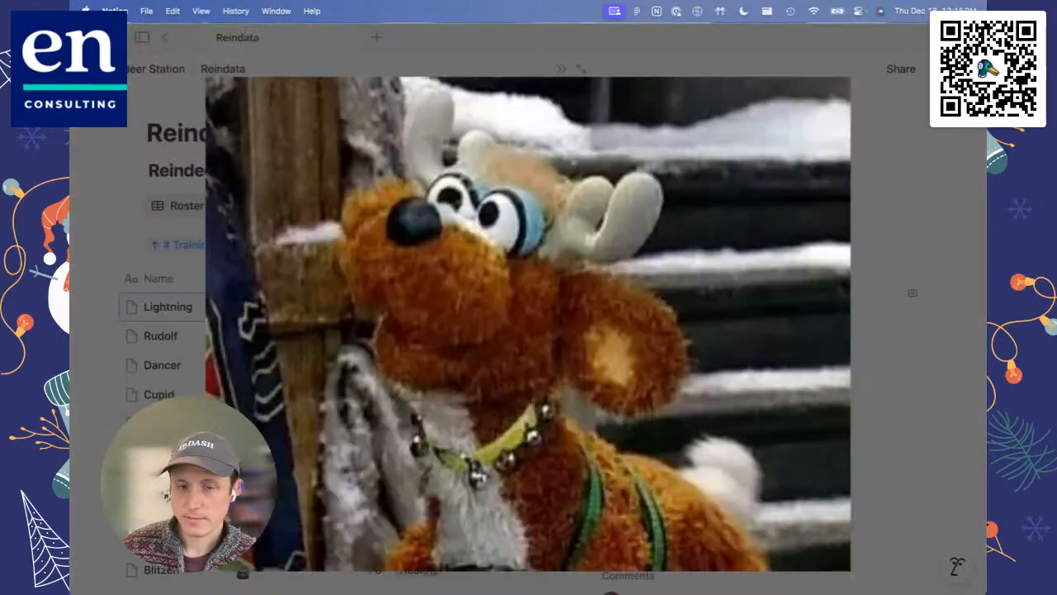
left_click(896, 367)
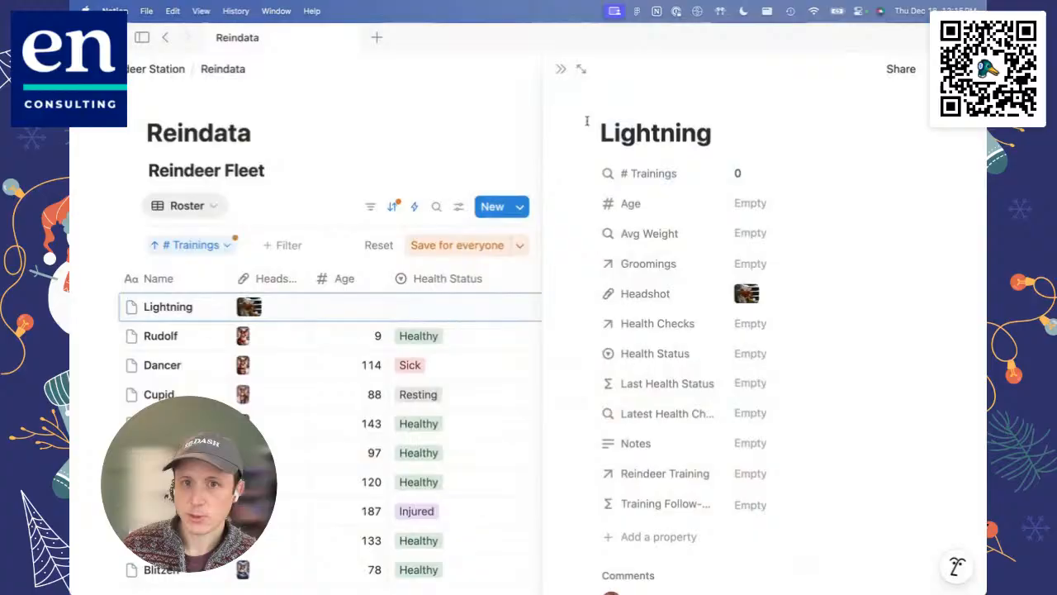
left_click(562, 71)
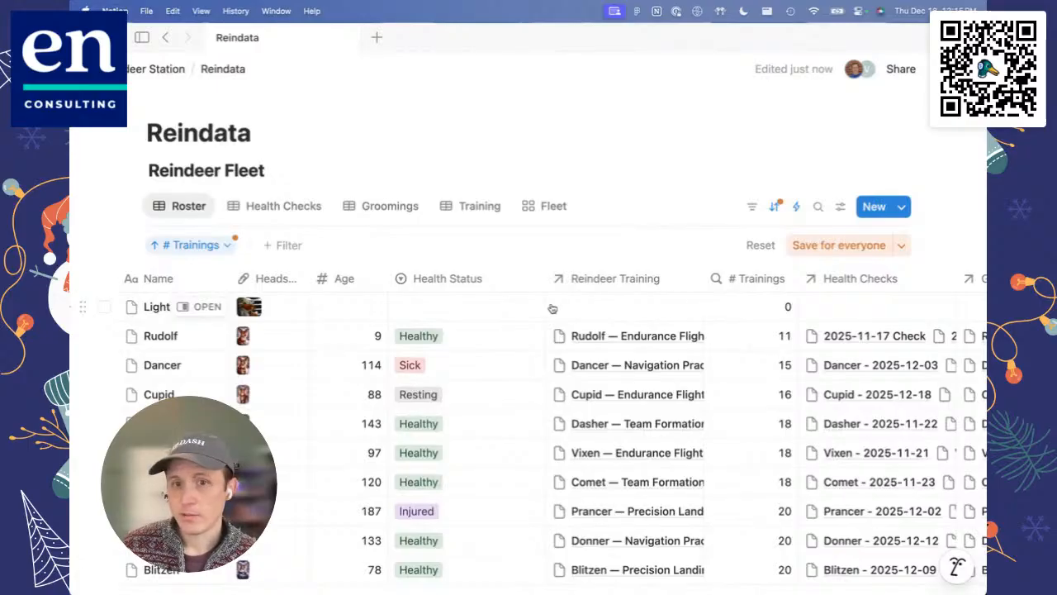
Step: Reset the Roster's unsaved sort and display the Fleet gallery view
left_click(764, 246)
scroll(419, 301, "down", 1)
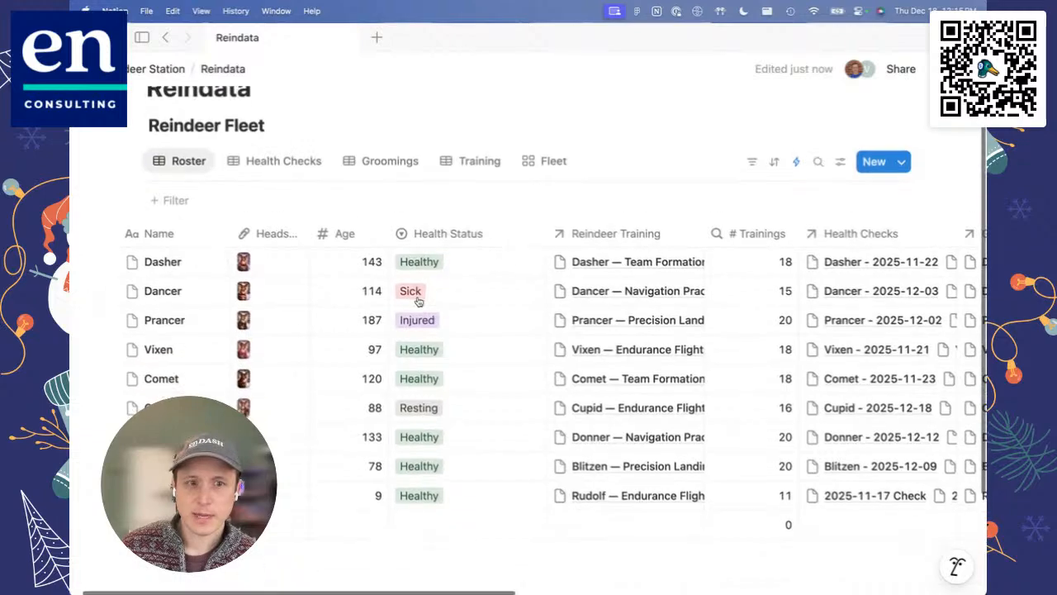
left_click(554, 166)
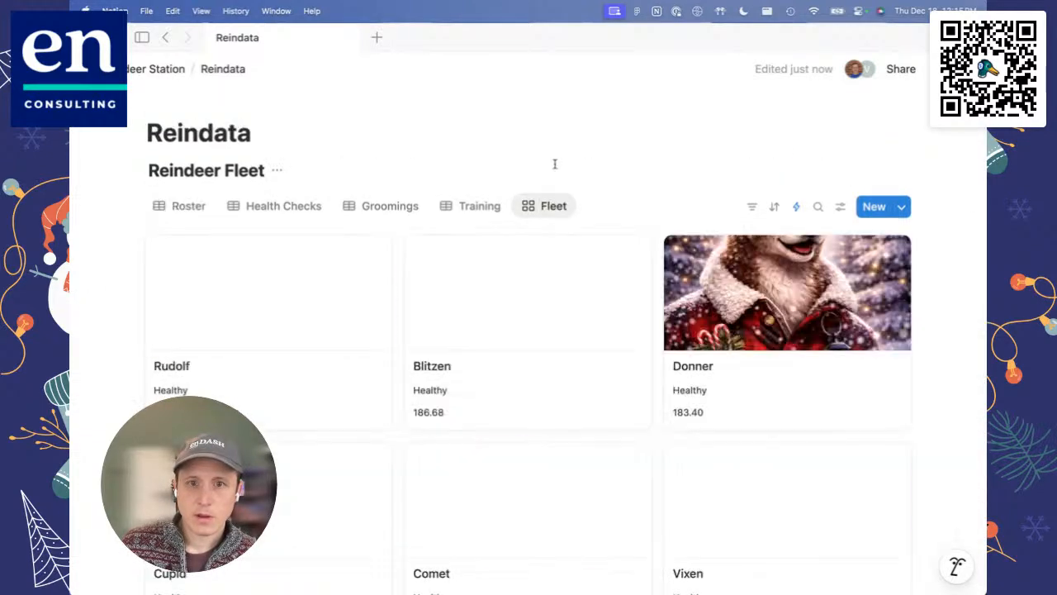
scroll(548, 361, "down", 1)
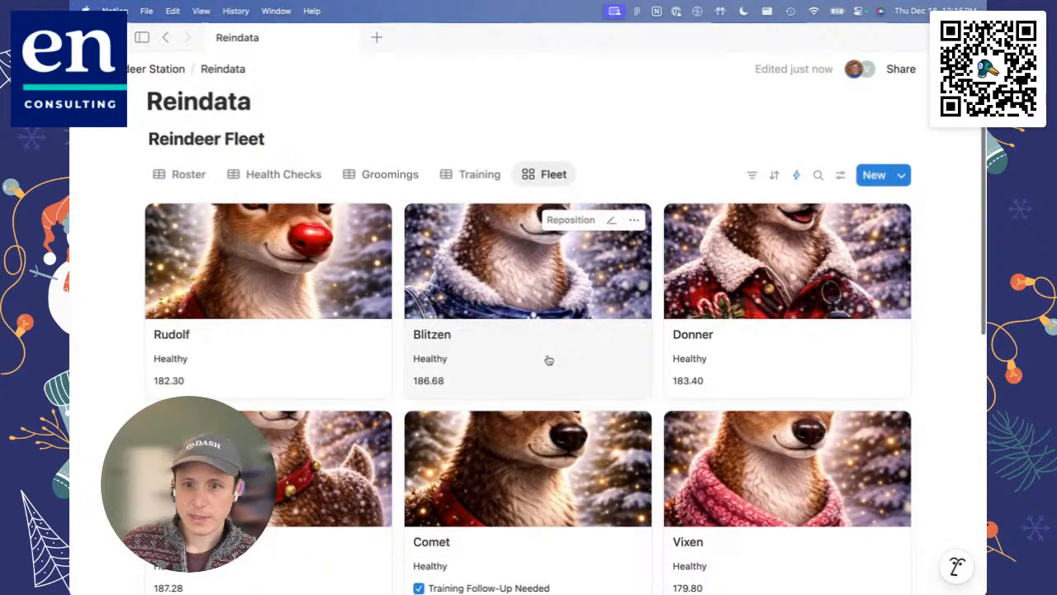
Step: Return to the Roster view and move the Fleet view directly after Roster in the view order
left_click(200, 181)
left_click_drag(541, 212, 239, 209)
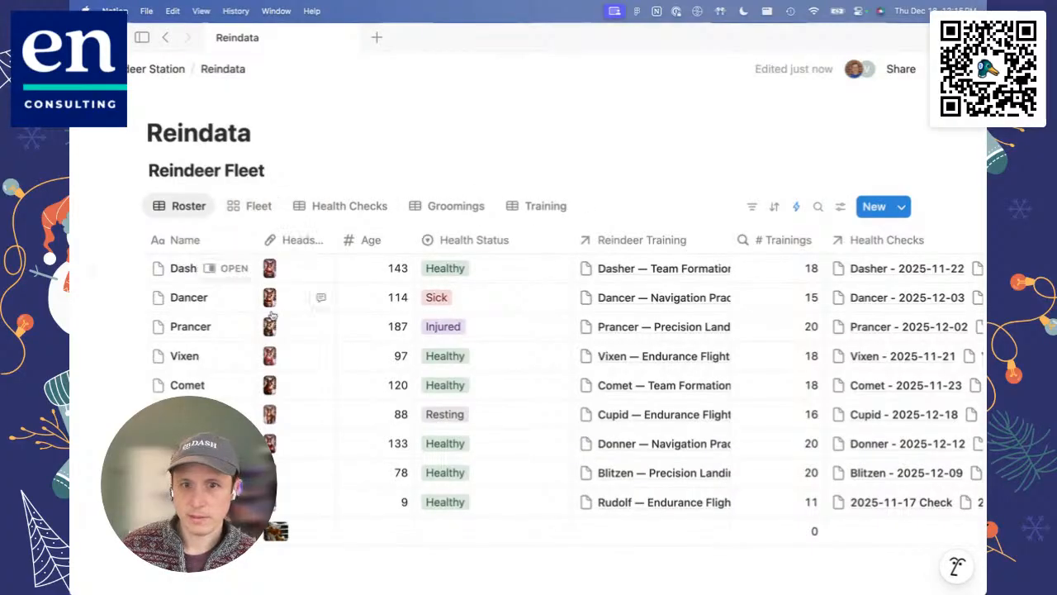
scroll(304, 352, "down", 1)
Step: Compare the layout types in the view settings of Roster and Fleet, then close the settings
left_click(840, 165)
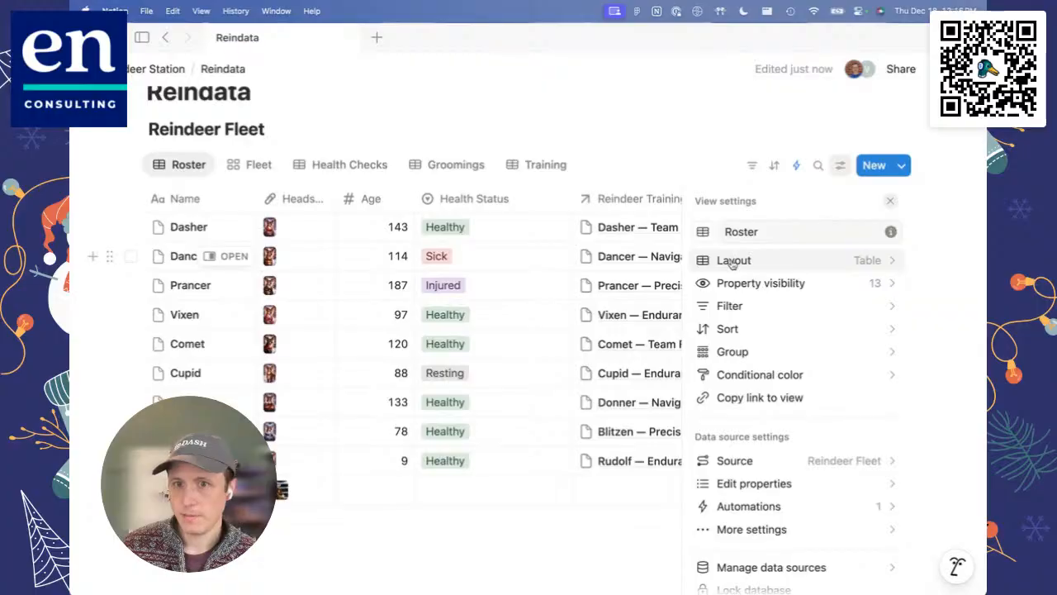
left_click(256, 165)
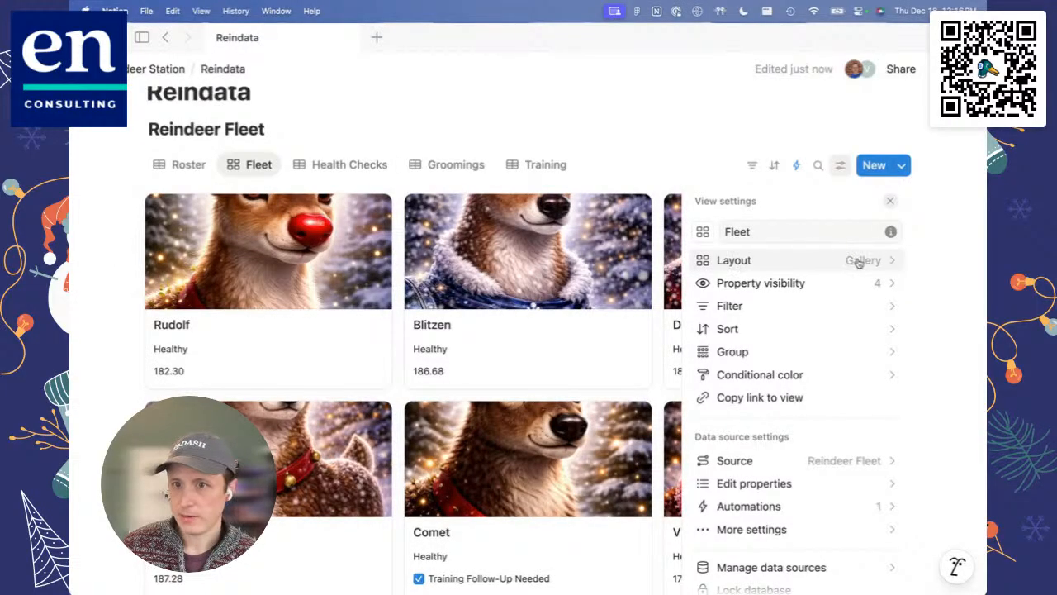
left_click(891, 201)
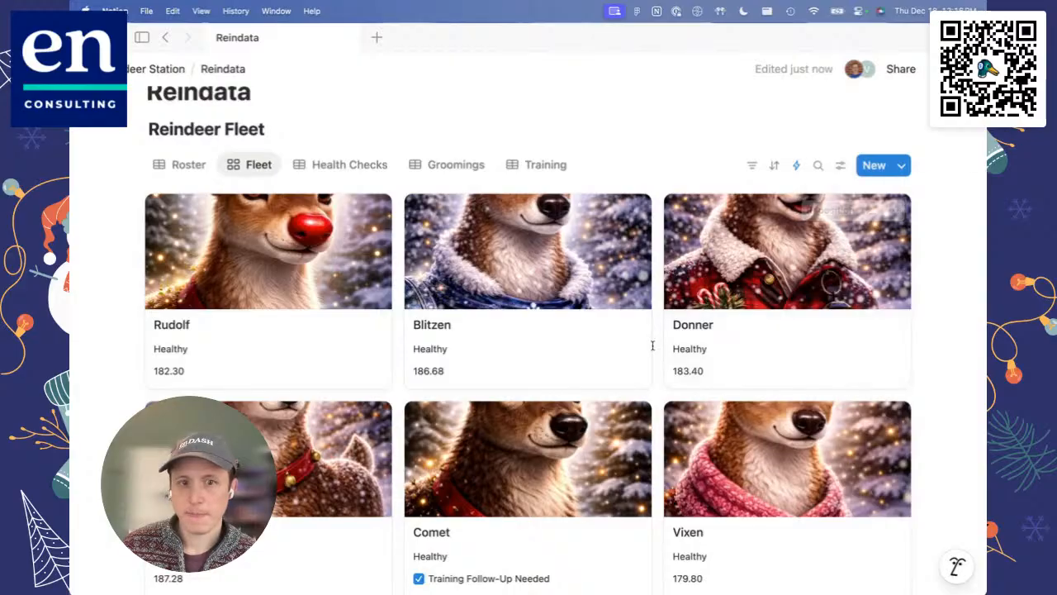
Step: Review the Fleet gallery cards for health status, training follow-up and weight, down to the Dancer and Lightning cards
scroll(653, 345, "down", 10)
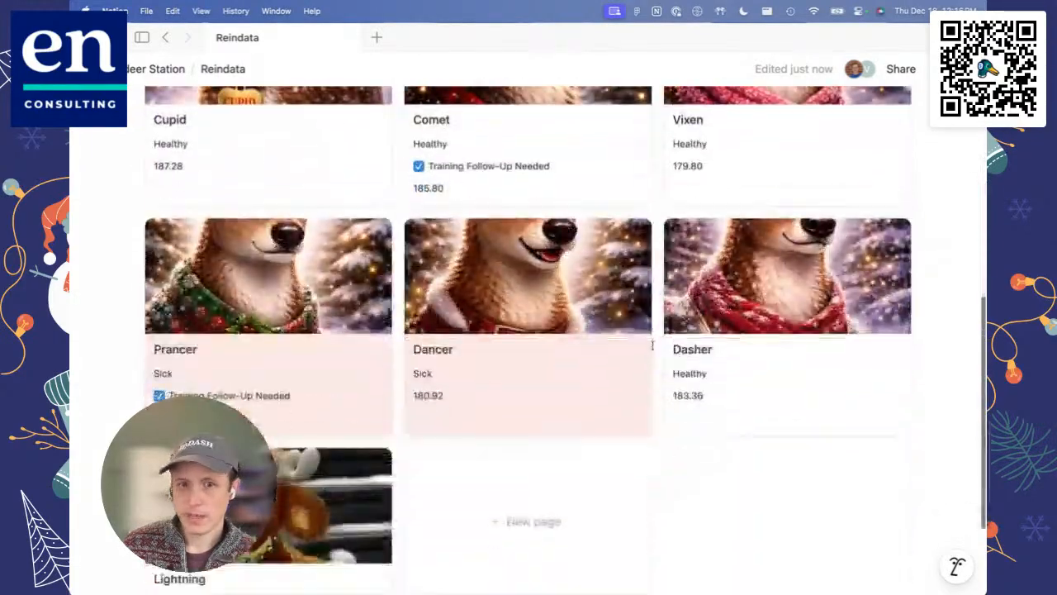
scroll(653, 345, "up", 10)
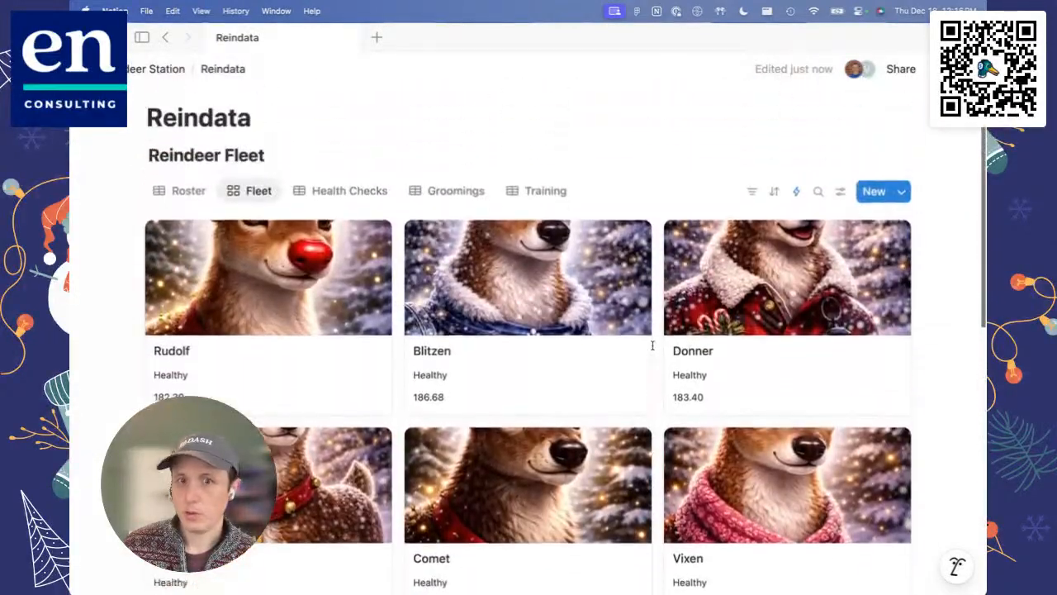
scroll(652, 346, "down", 1)
scroll(652, 346, "down", 3)
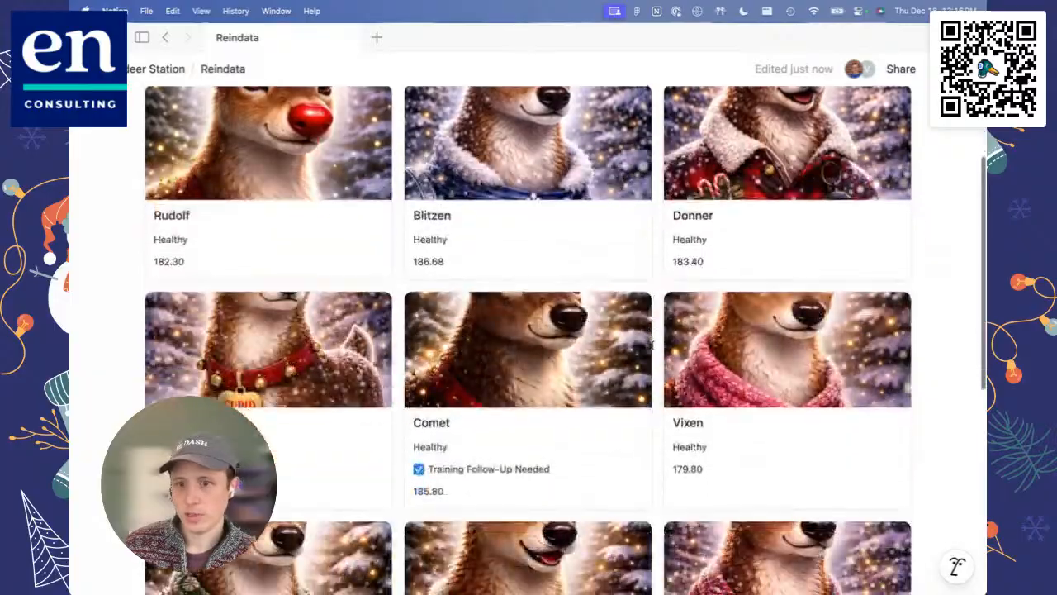
scroll(652, 345, "up", 2)
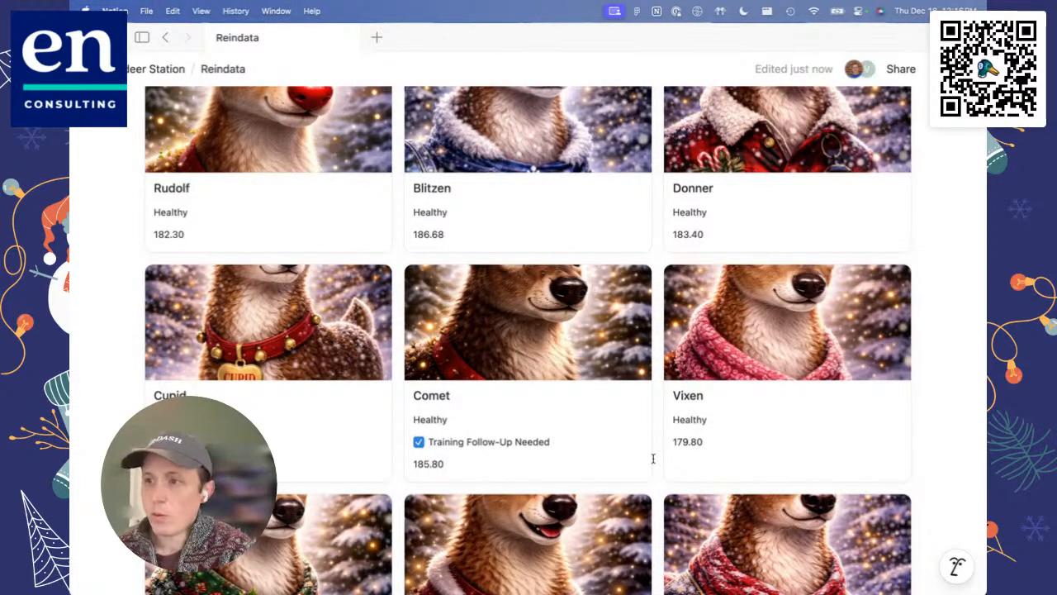
scroll(652, 459, "down", 5)
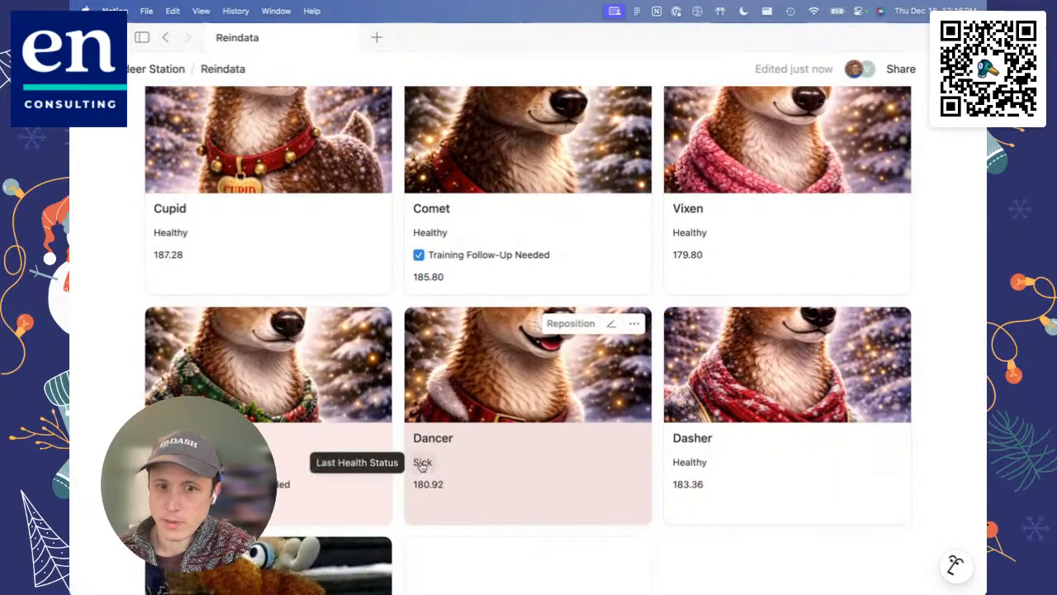
scroll(421, 465, "up", 10)
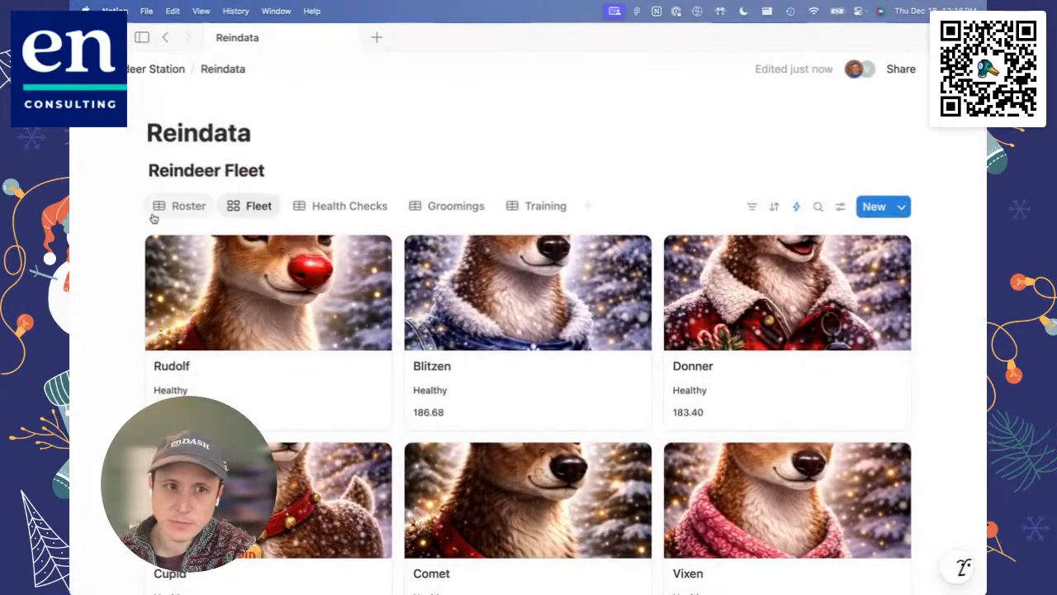
Step: Narrow the Health Status column in the Roster so it is only slightly wider than its heading
left_click(173, 212)
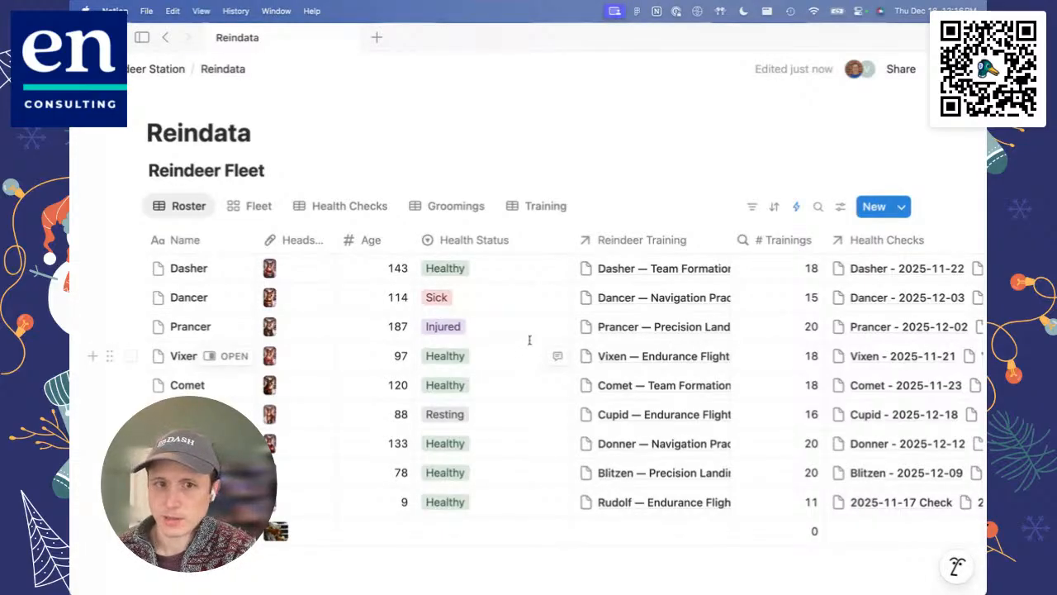
left_click(570, 241)
left_click(609, 194)
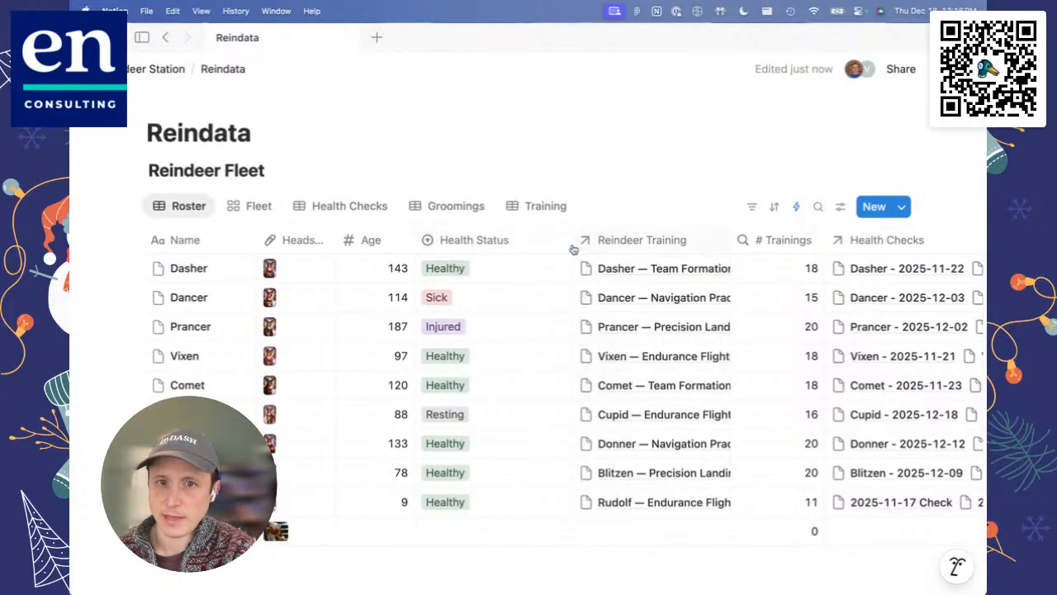
left_click_drag(570, 244, 519, 243)
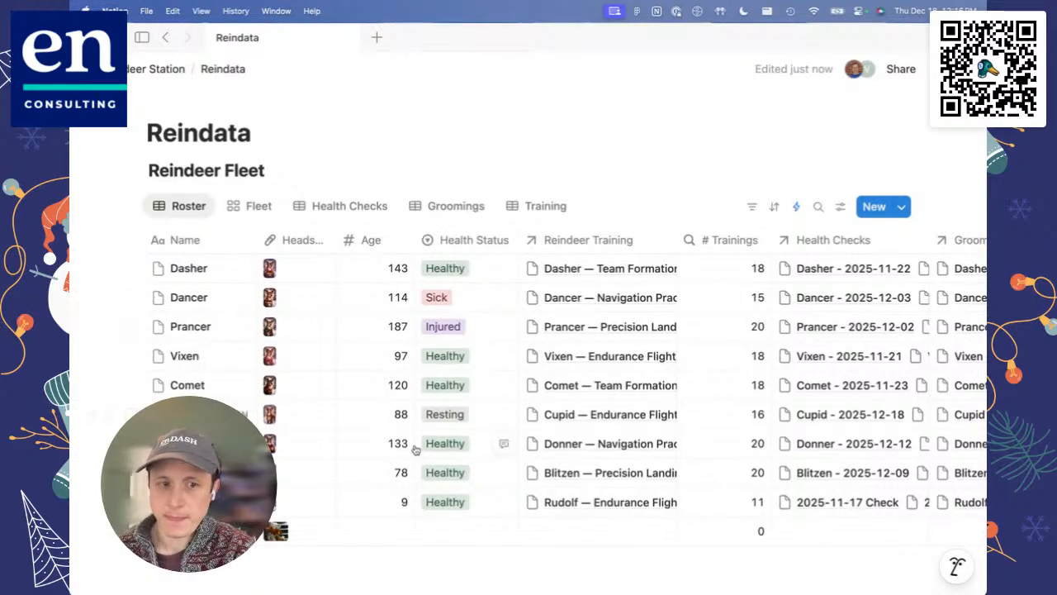
Step: Open the Dasher - 2025-11-22 check from Dasher's Health Checks, examine its Health property, and close the page
scroll(457, 476, "right", 5)
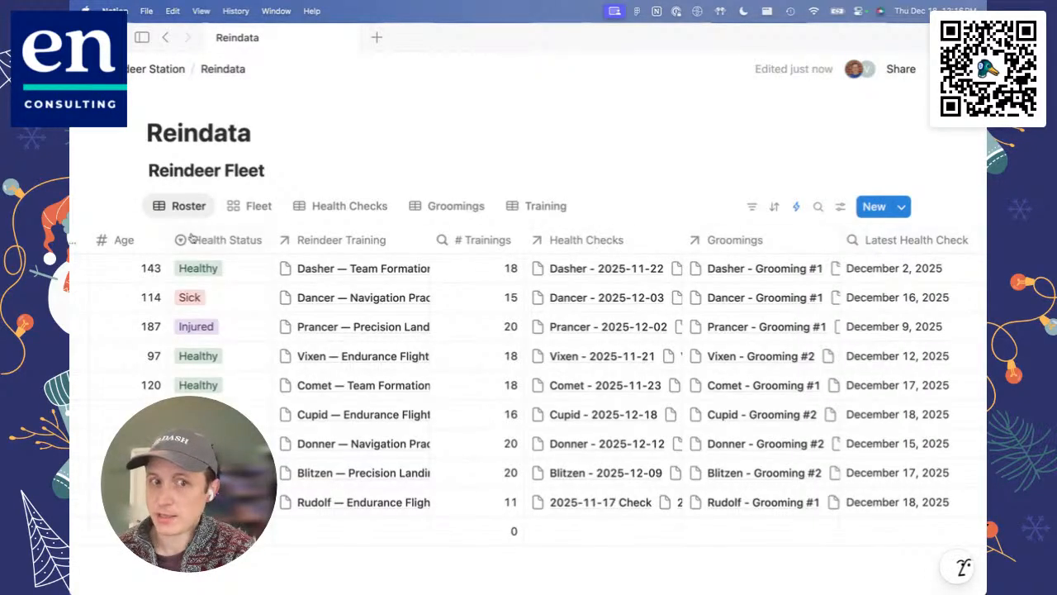
scroll(676, 334, "right", 3)
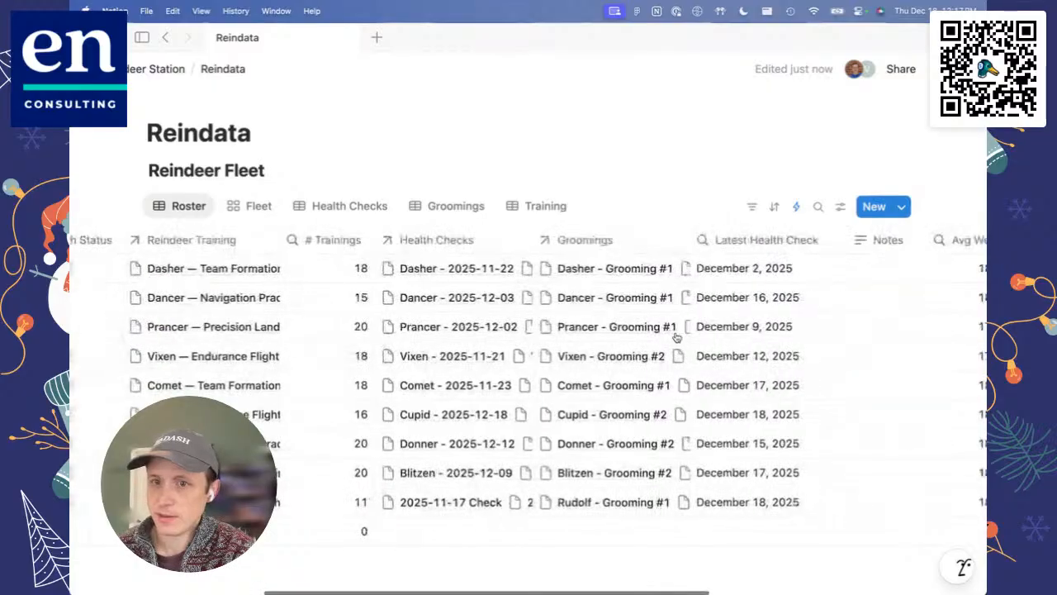
left_click(469, 269)
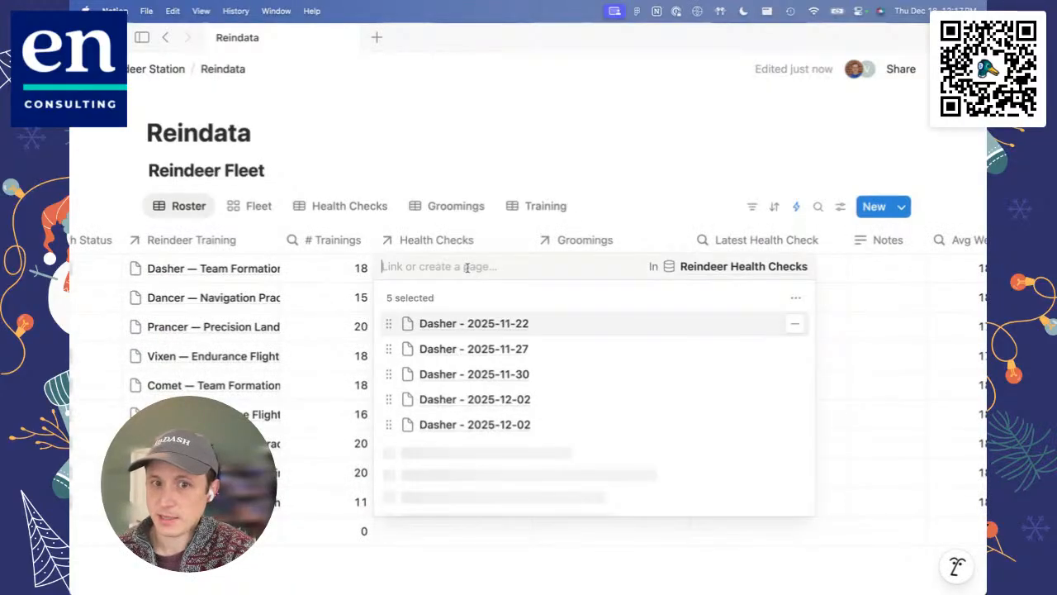
left_click(478, 323)
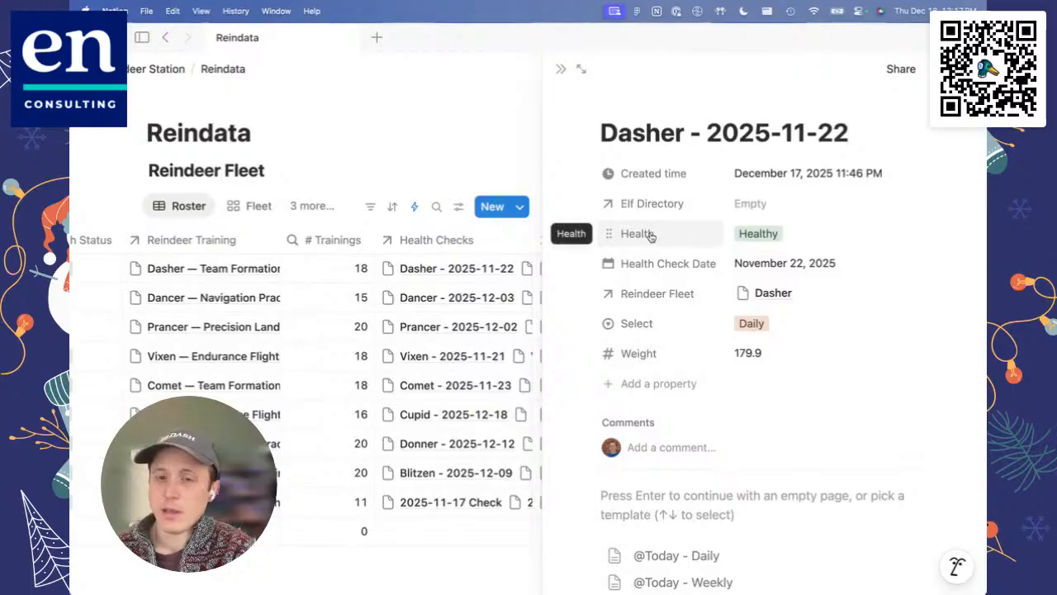
left_click(561, 69)
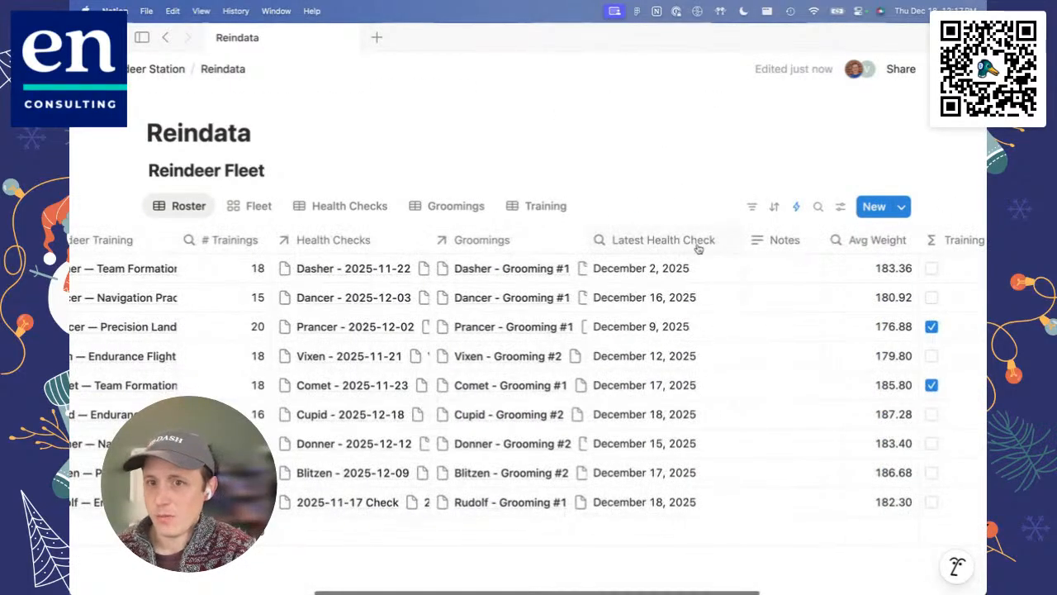
Step: Add a Rollup property after Last Health Status in the Roster
scroll(752, 244, "right", 5)
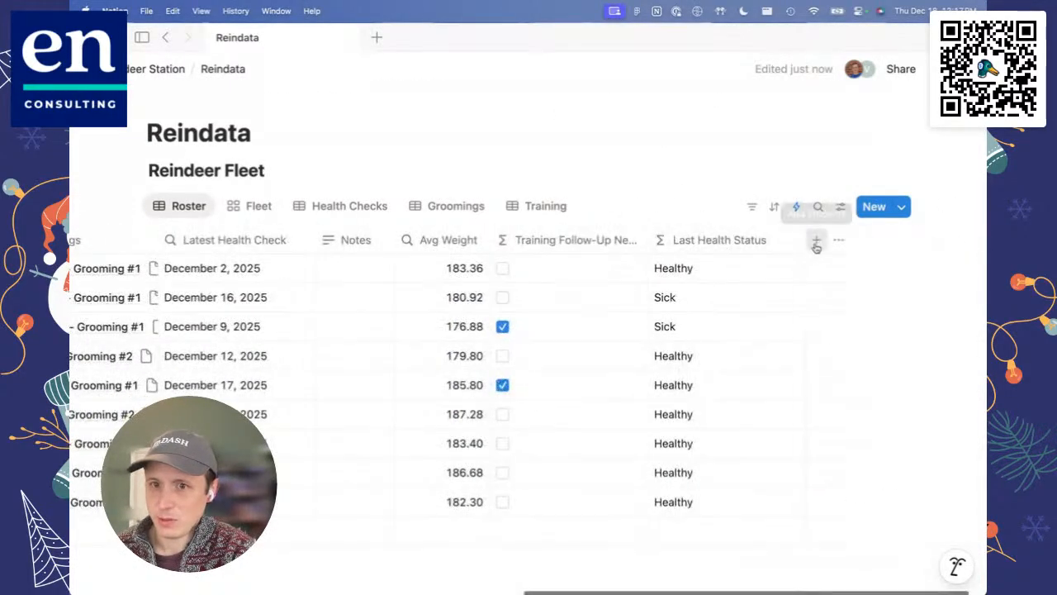
left_click(817, 239)
scroll(851, 388, "down", 5)
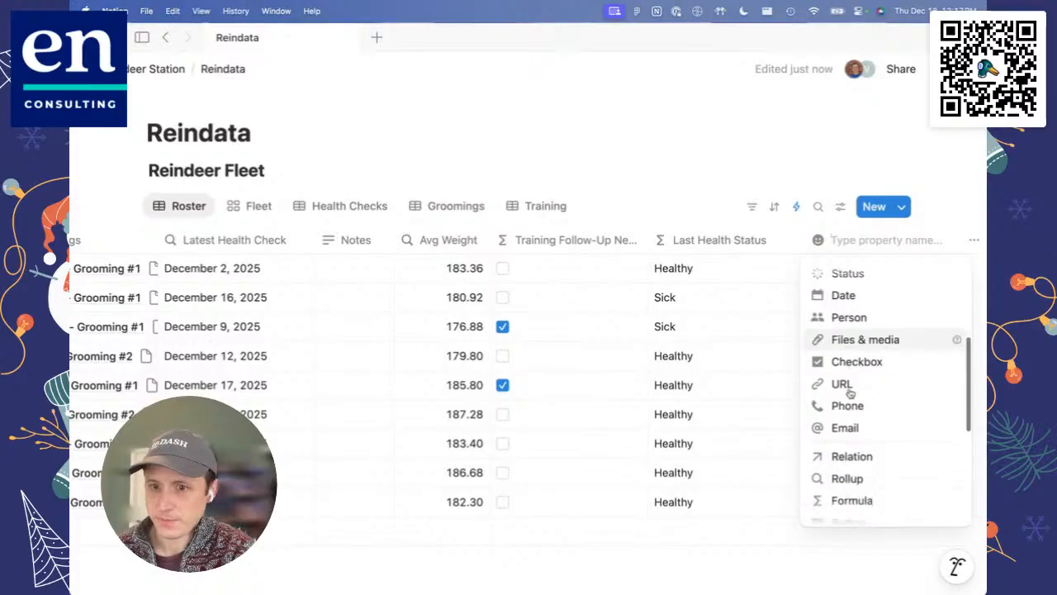
left_click(847, 404)
Step: Configure the new Rollup with the Health Checks relation and Health as target property, keeping Show original as the calculation
left_click(846, 240)
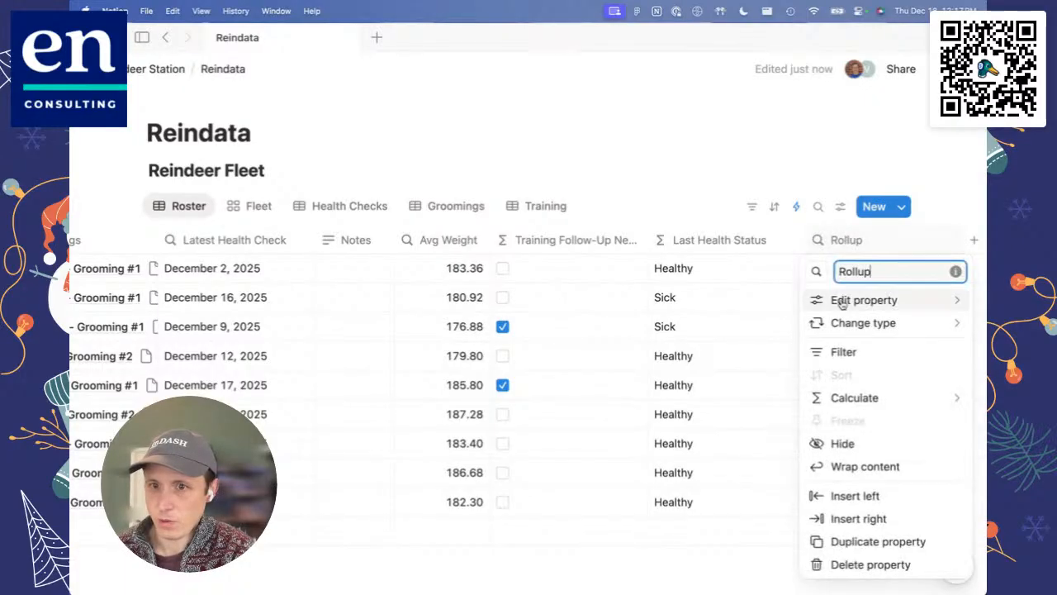
mouse_move(864, 300)
left_click(702, 303)
left_click(648, 350)
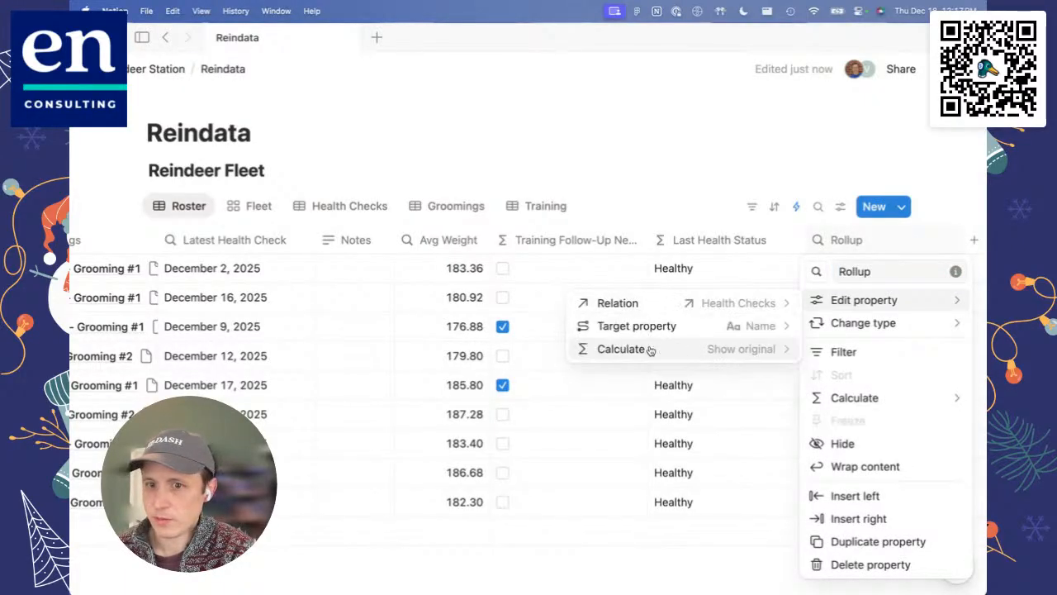
left_click(670, 327)
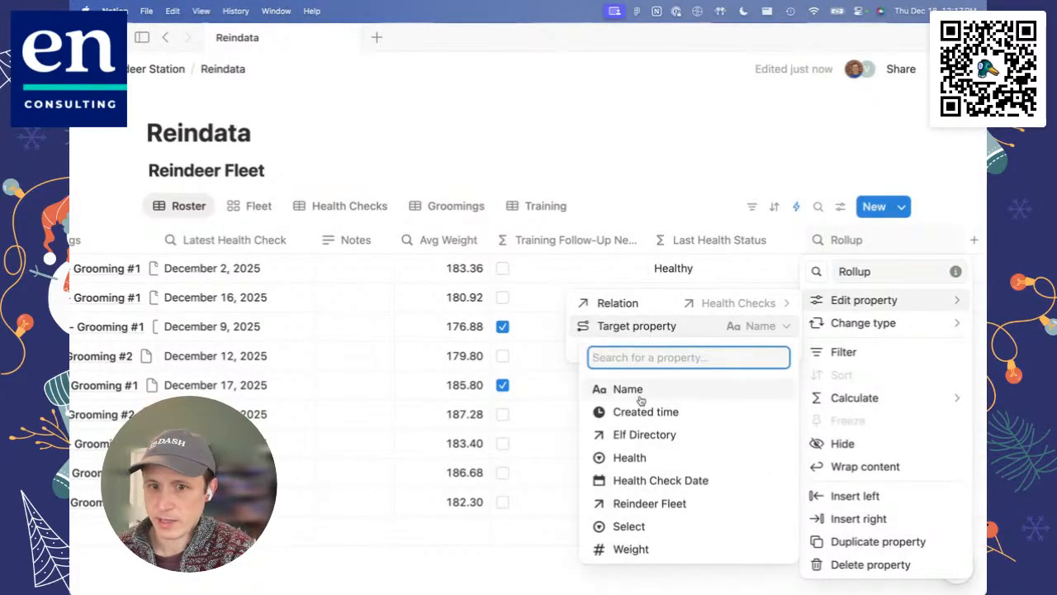
left_click(632, 456)
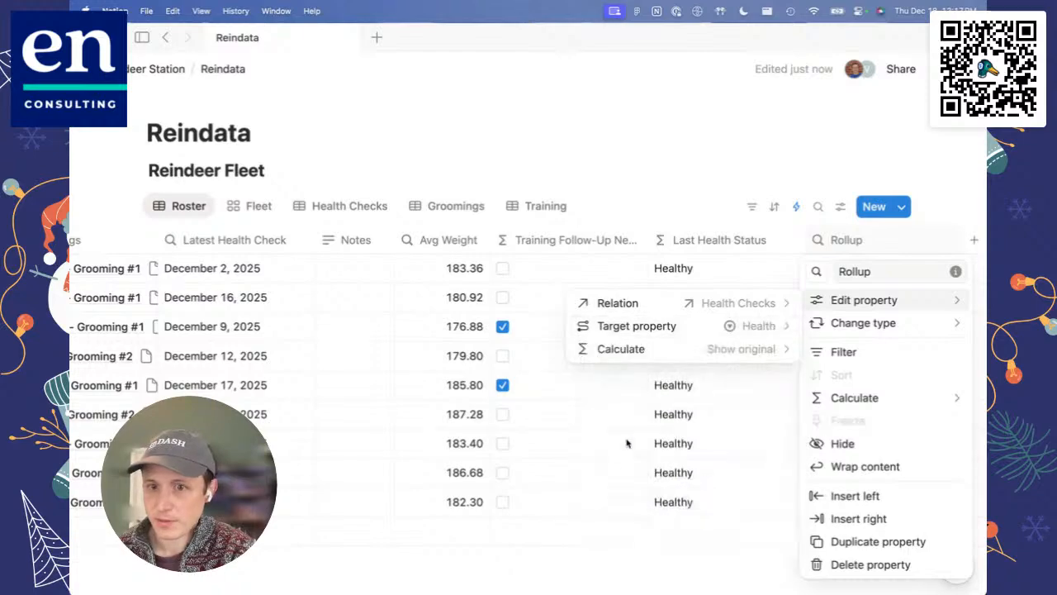
left_click(708, 354)
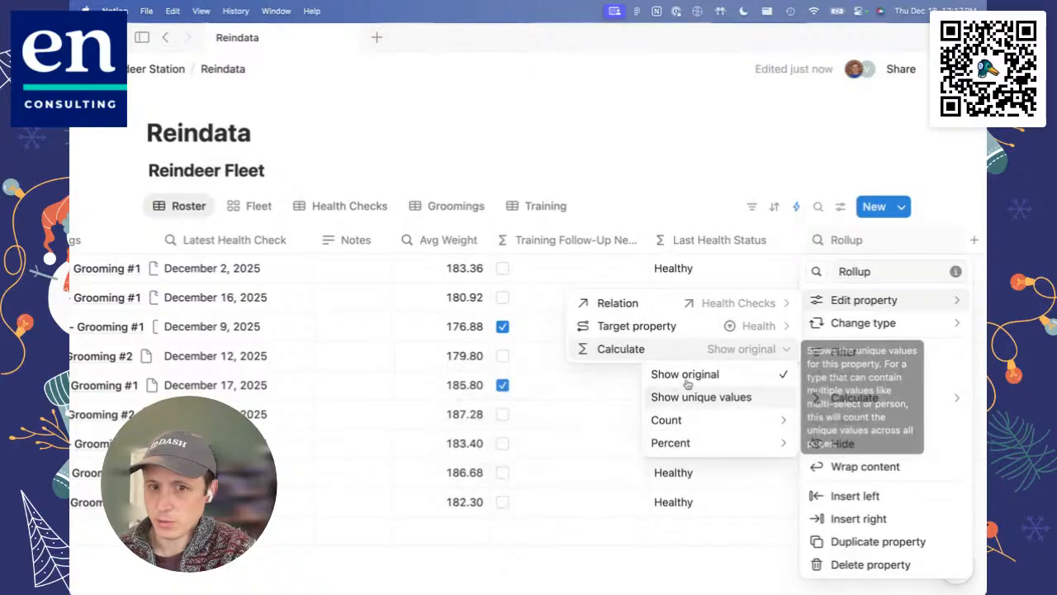
left_click(736, 143)
left_click(734, 142)
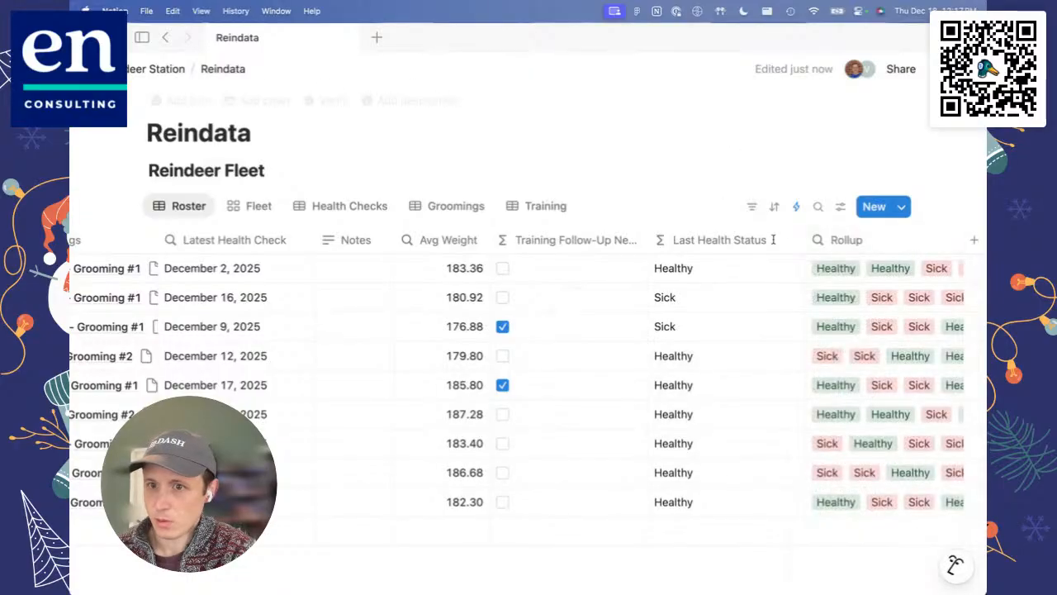
Step: Set the calculation of the new Rollup property beside Last Health Status to Show unique values
scroll(797, 344, "right", 2)
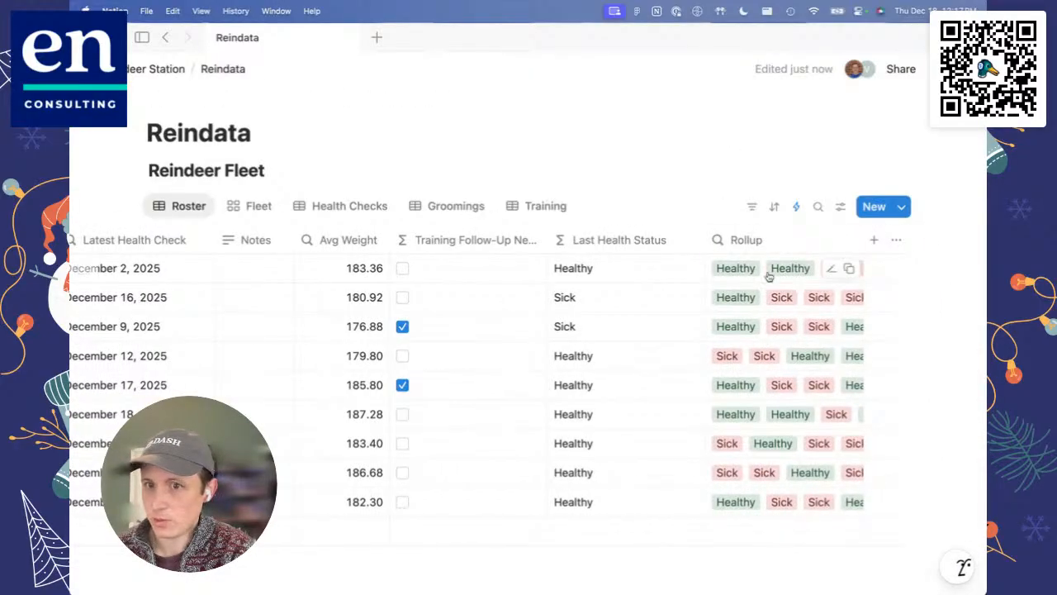
scroll(767, 271, "right", 2)
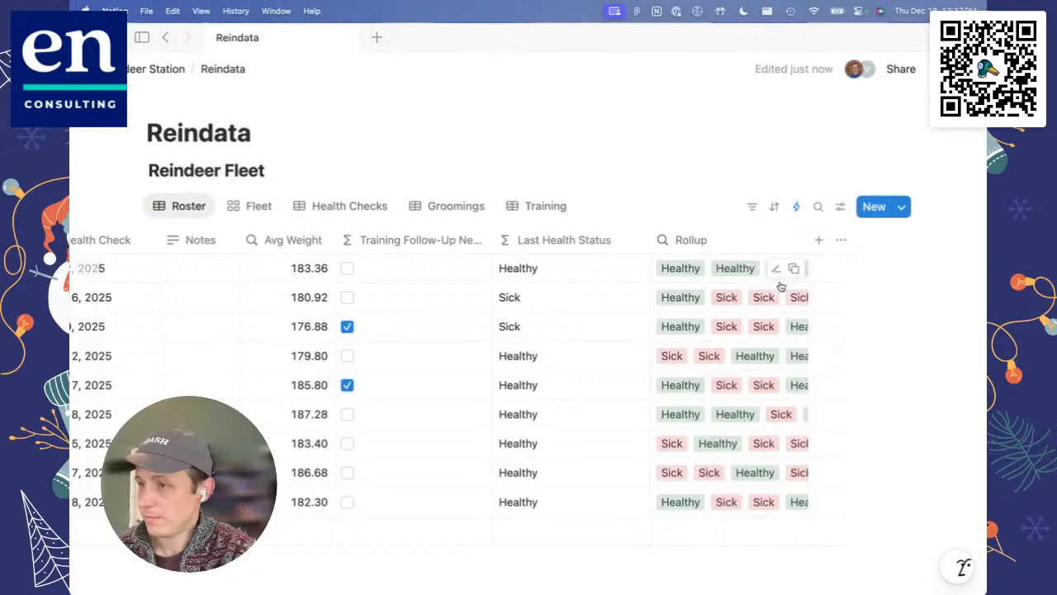
left_click(731, 243)
mouse_move(715, 302)
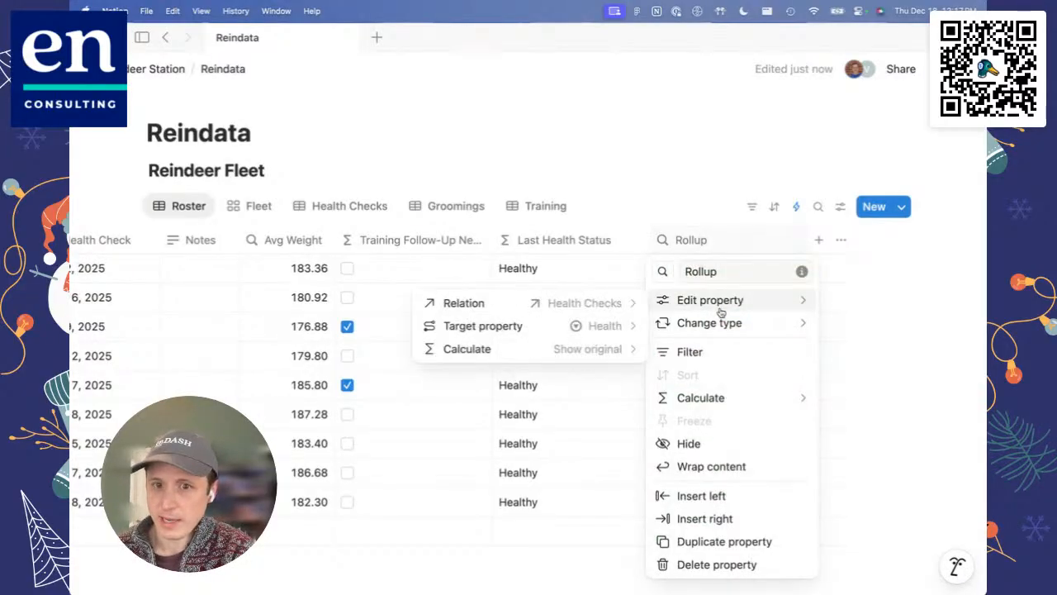
left_click(567, 347)
left_click(563, 396)
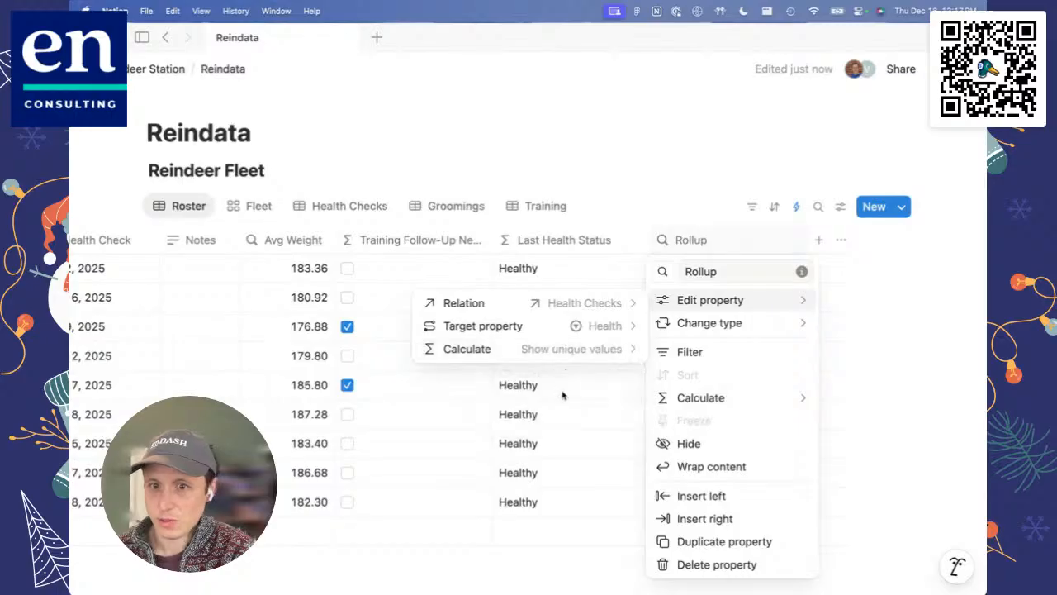
left_click(724, 163)
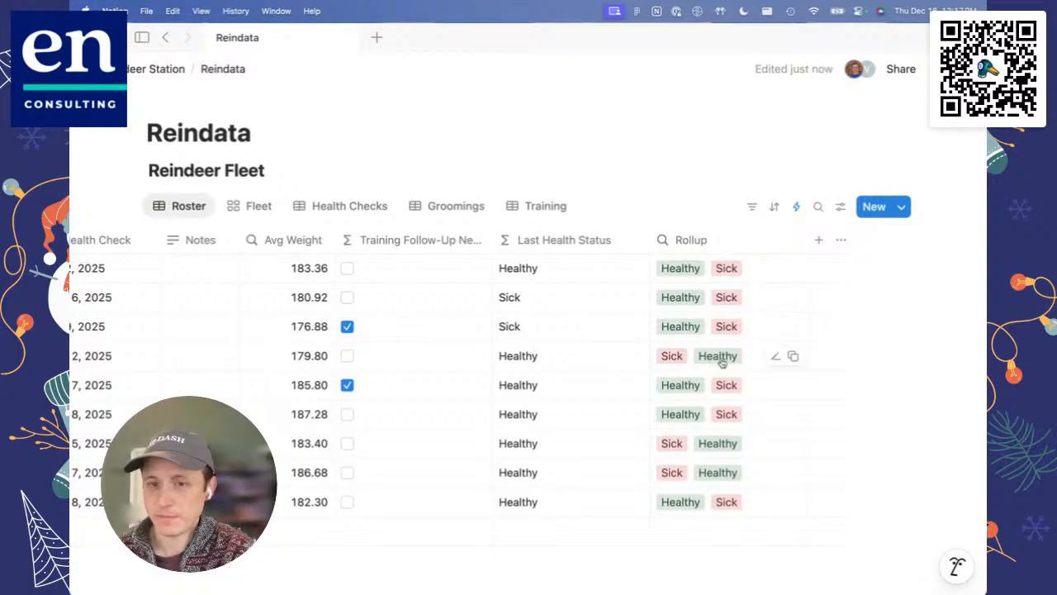
Step: Change the Rollup property's calculation to Count values
left_click(726, 246)
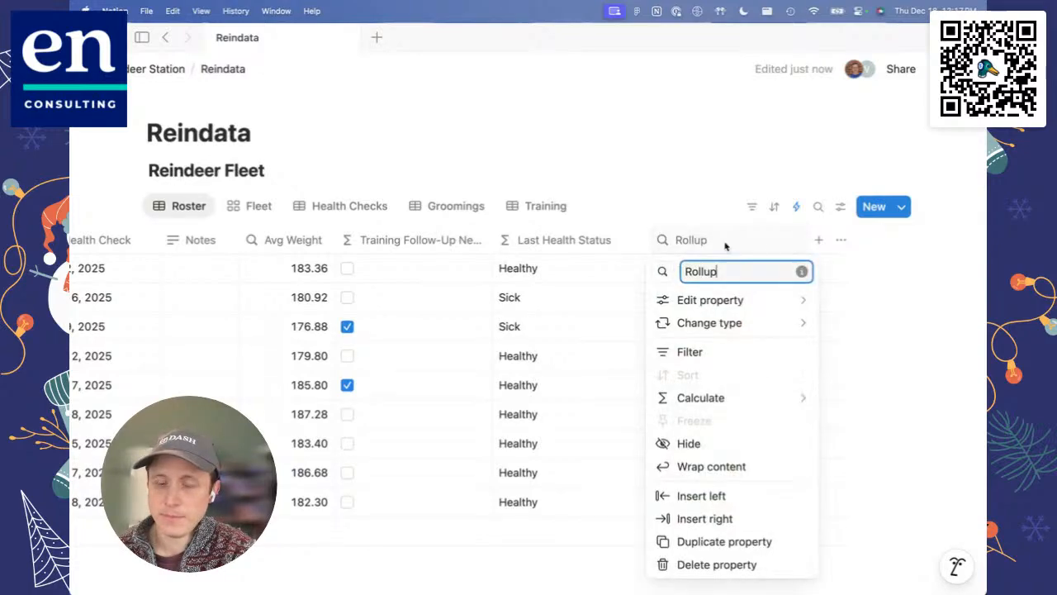
mouse_move(725, 303)
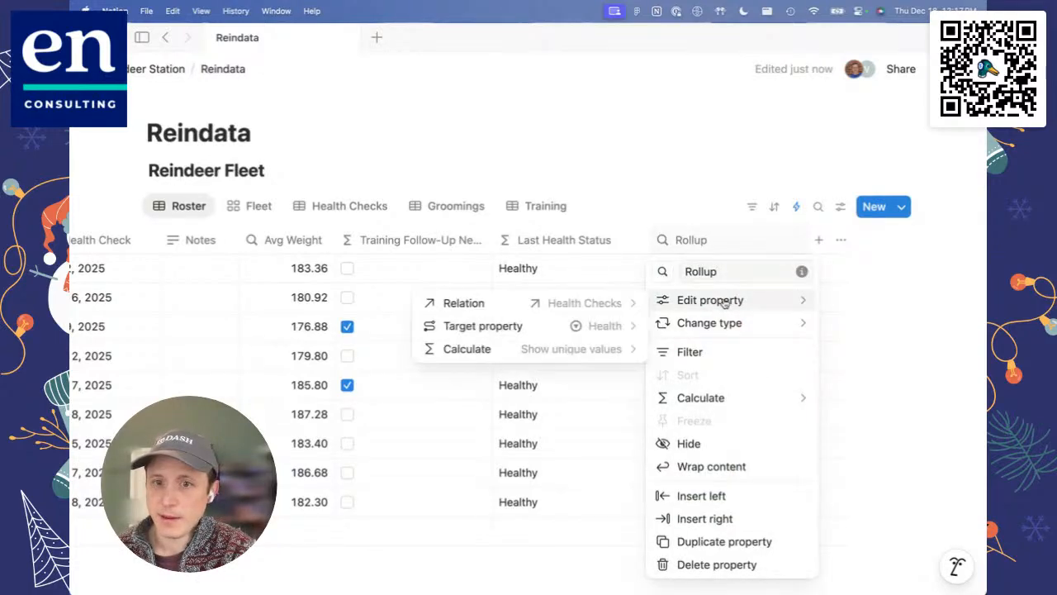
left_click(578, 350)
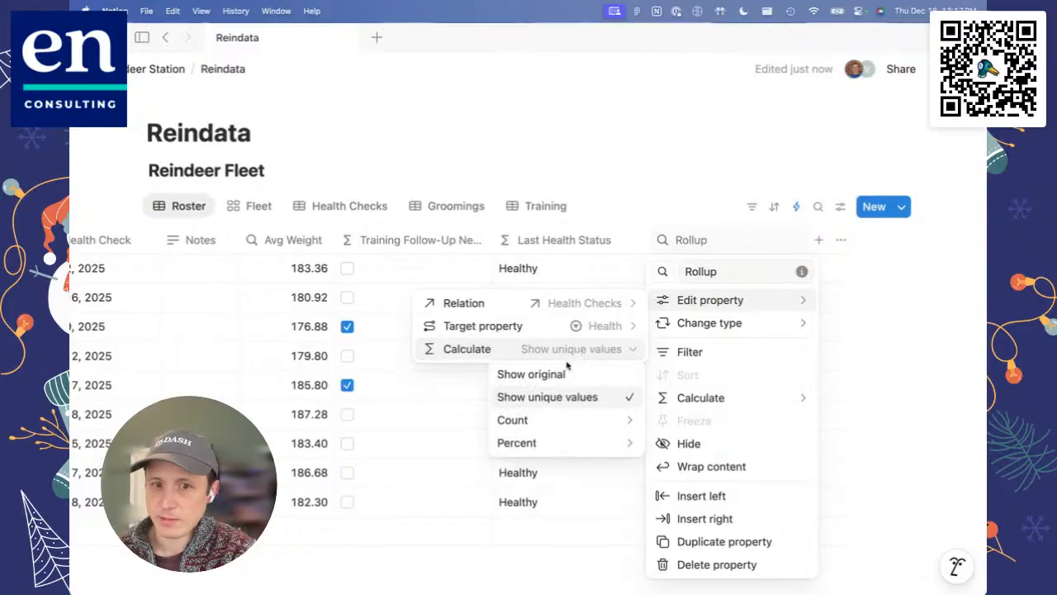
mouse_move(530, 423)
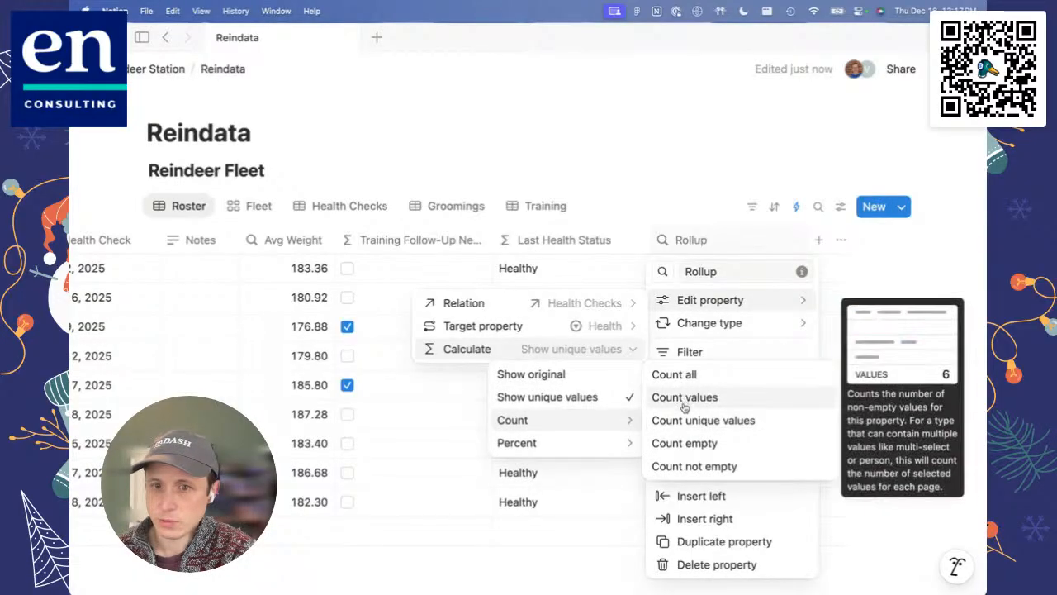
left_click(683, 398)
left_click(694, 176)
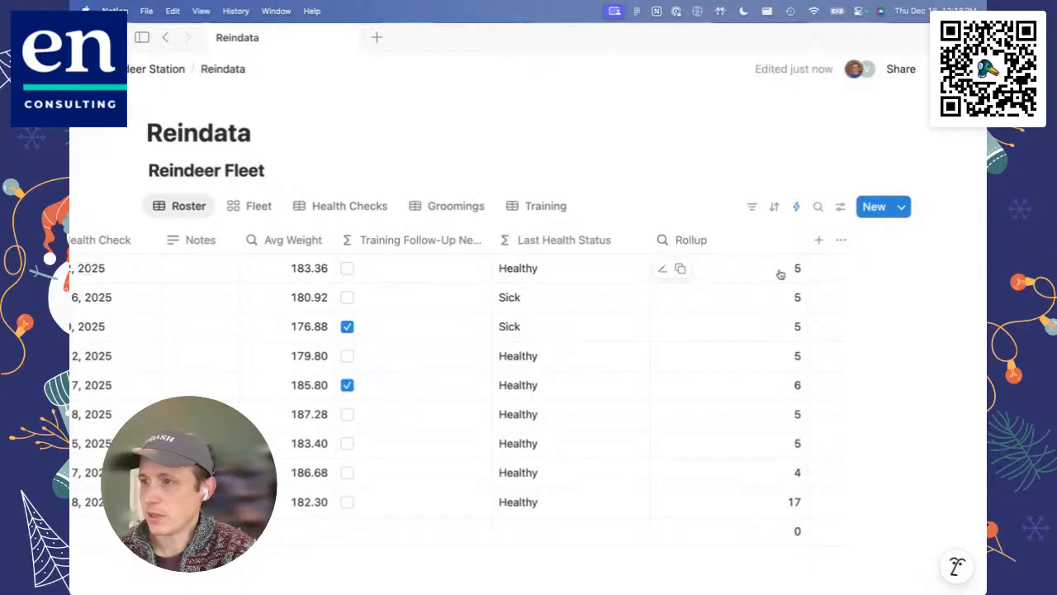
Step: Switch the Rollup property's calculation to Percent empty and narrow its column in the Roster
left_click(718, 242)
left_click(712, 300)
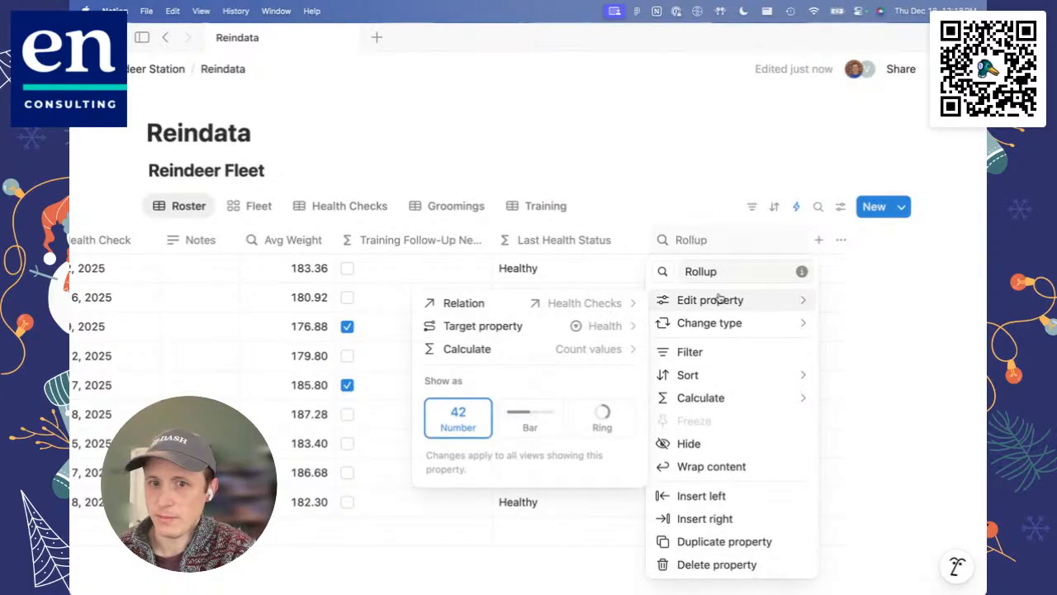
left_click(571, 355)
mouse_move(550, 444)
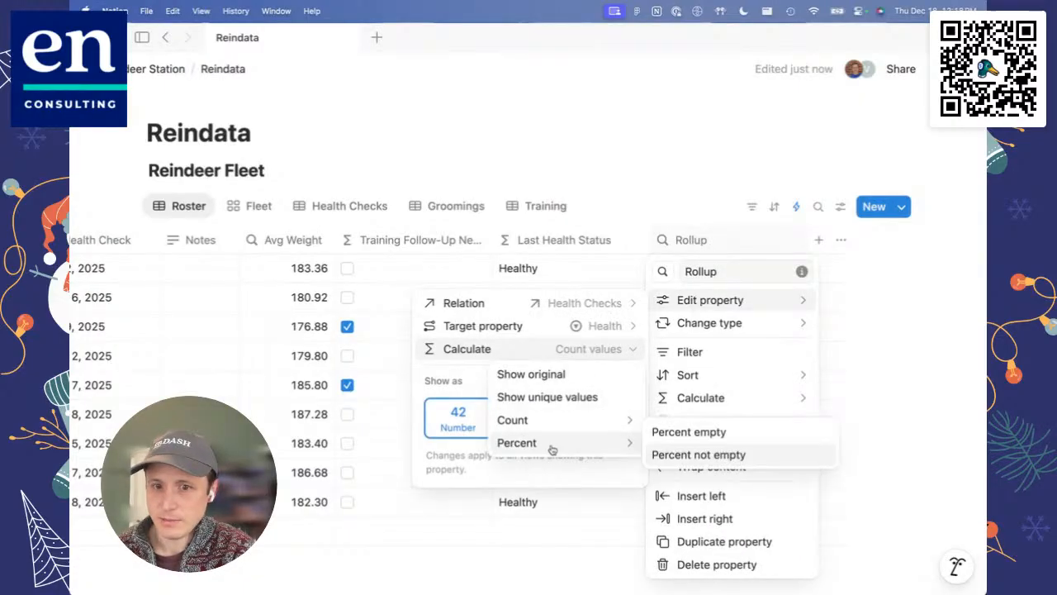
left_click(661, 432)
left_click(685, 156)
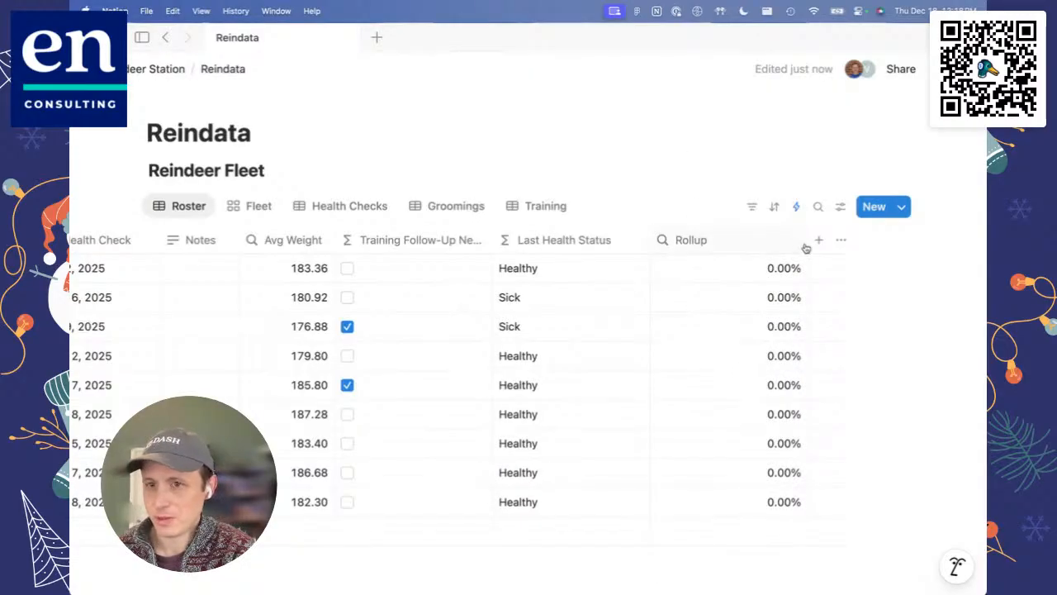
left_click_drag(806, 242, 738, 246)
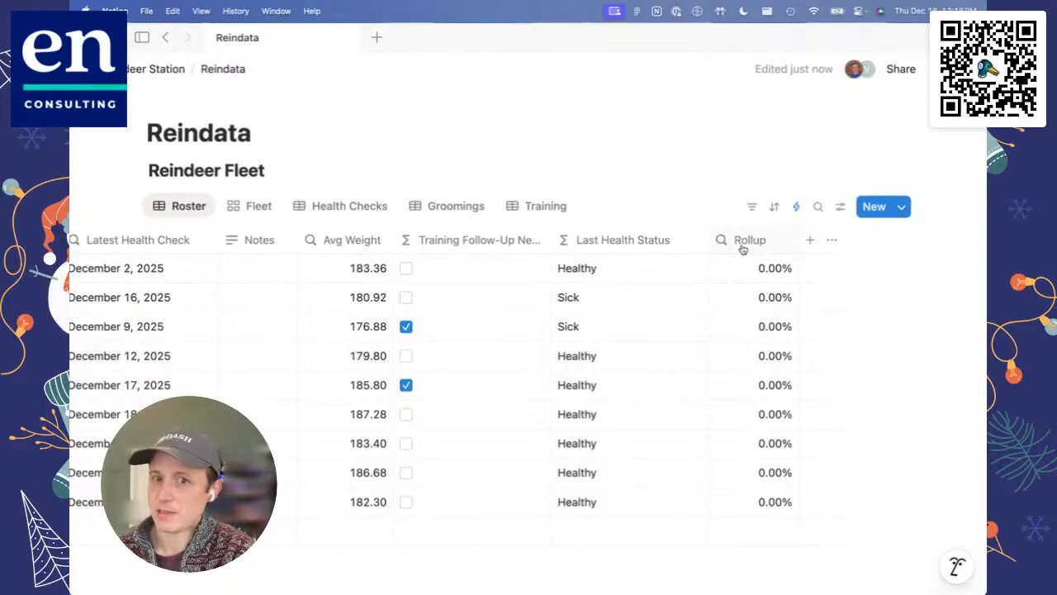
Step: Examine the Reindeer Fleet automation triggered by Health Checks edits, including its Health Status formula, and close it without changes
scroll(742, 248, "left", 10)
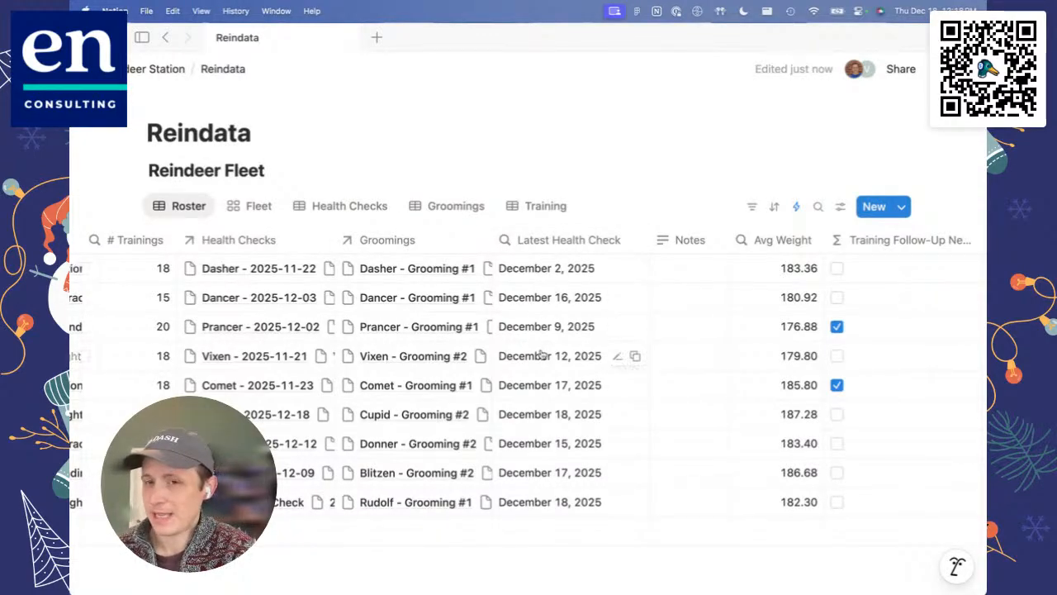
scroll(541, 355, "left", 8)
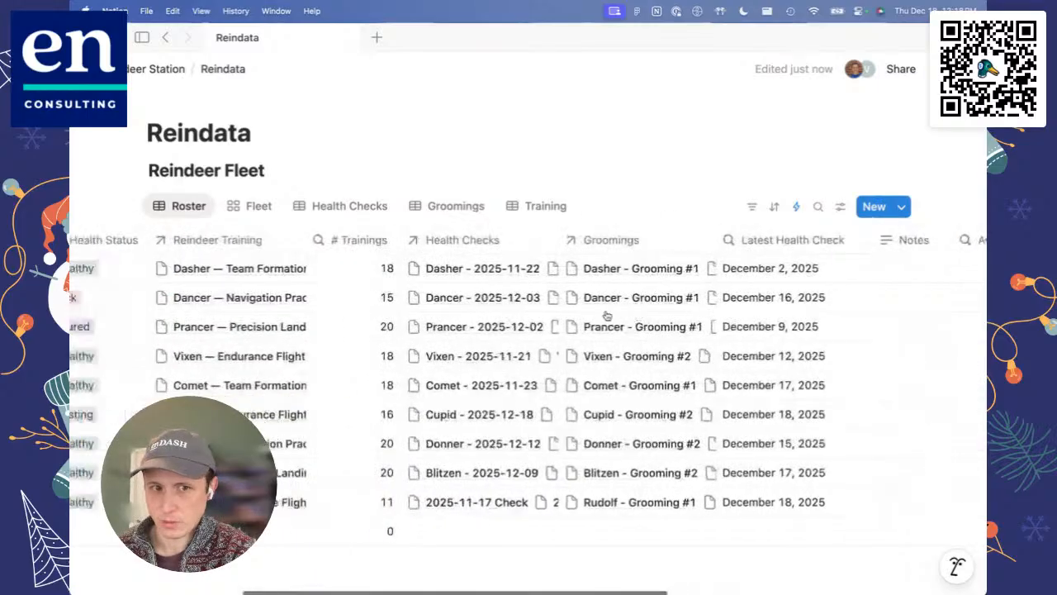
scroll(606, 316, "right", 8)
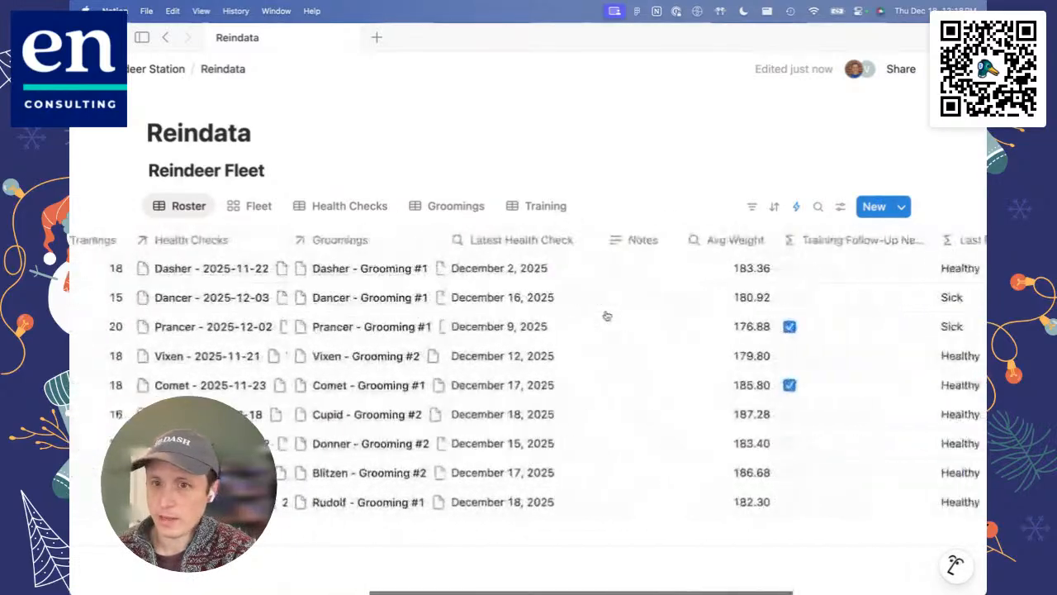
left_click(796, 207)
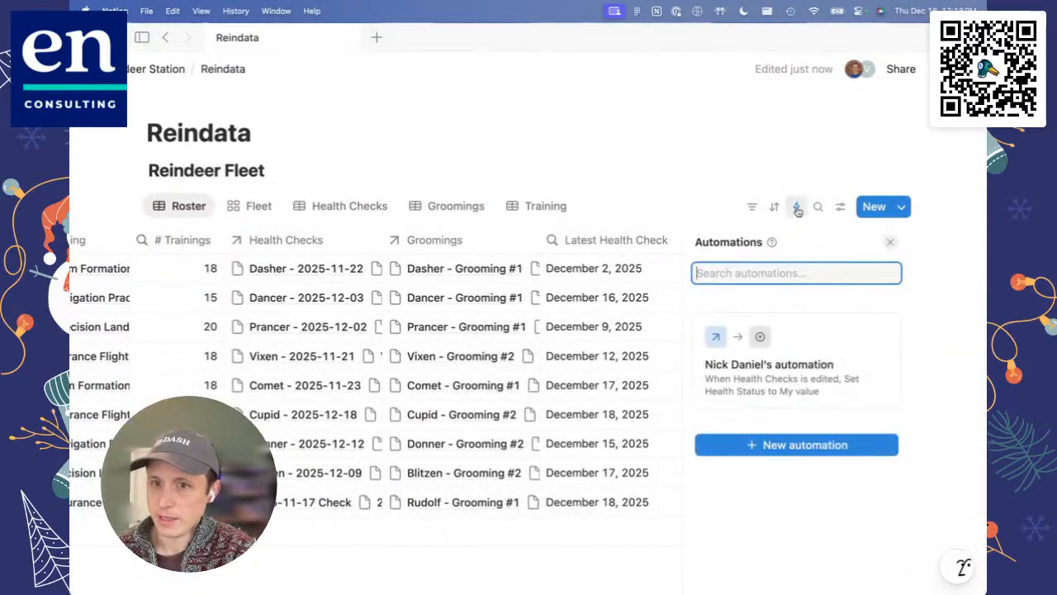
left_click(814, 352)
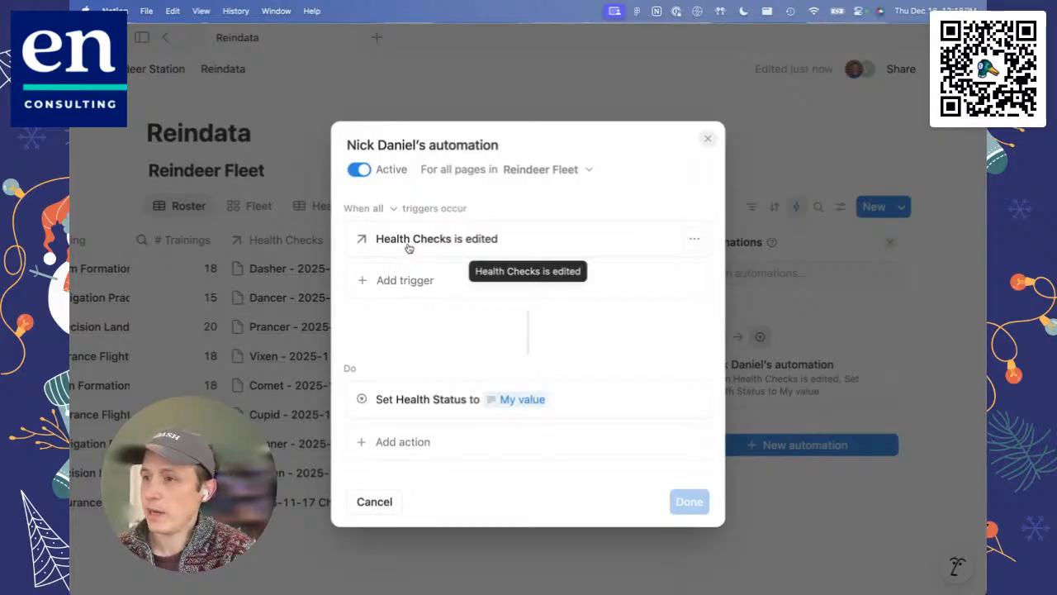
left_click(424, 406)
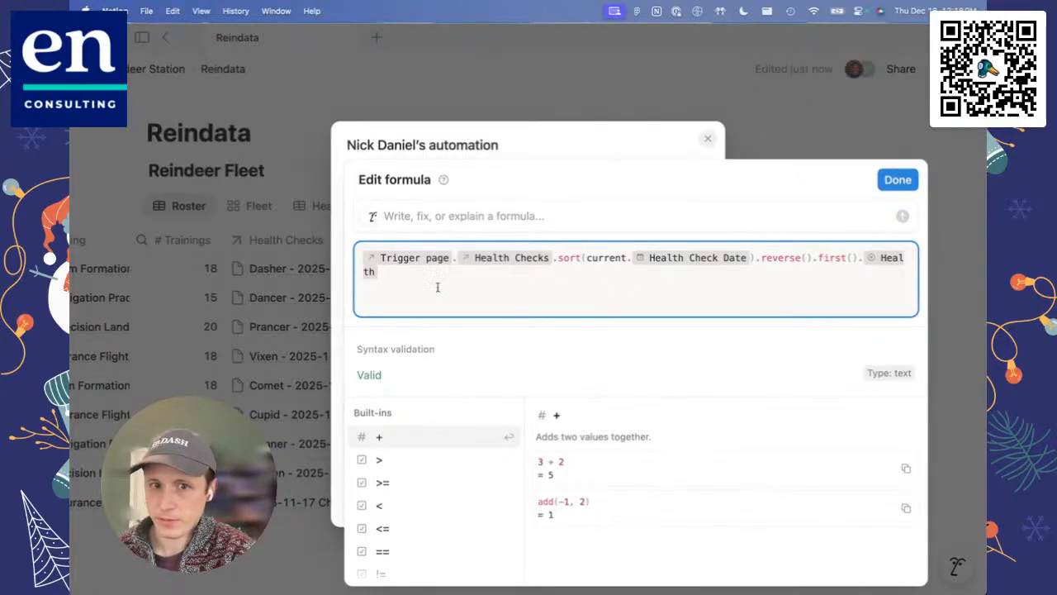
left_click(905, 187)
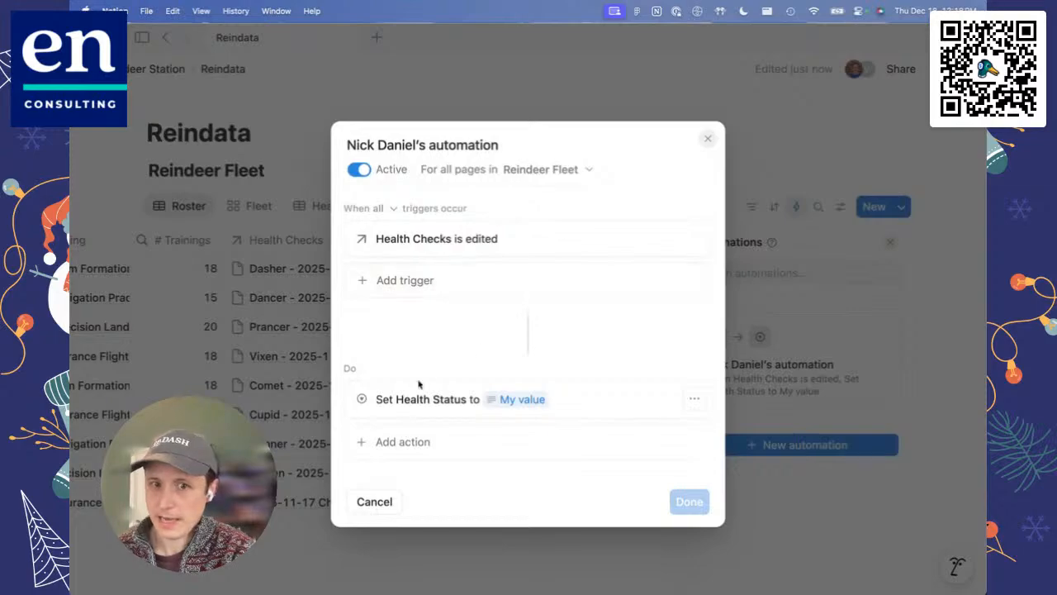
left_click(940, 363)
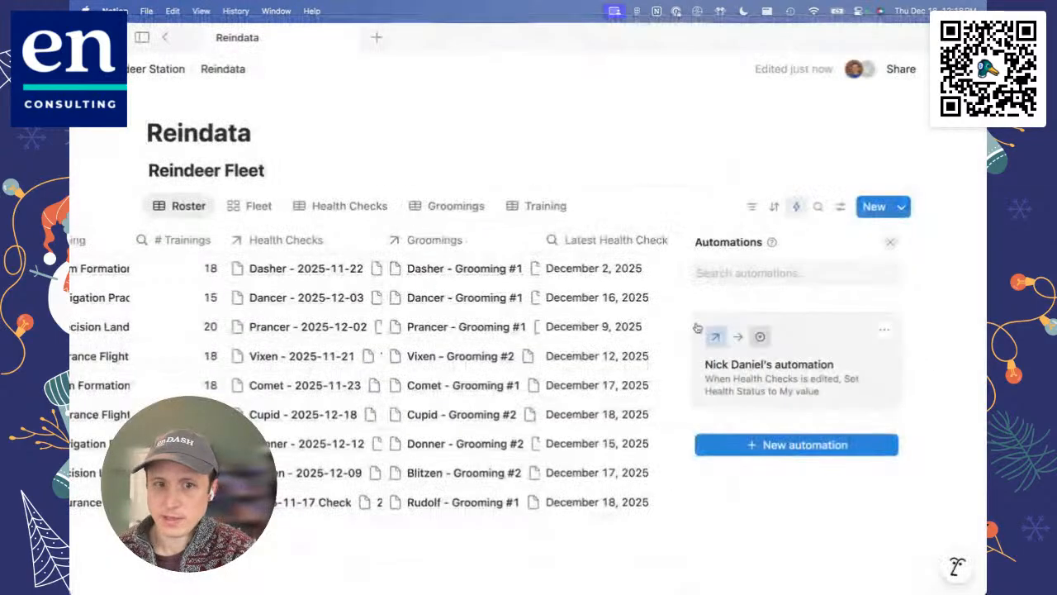
left_click(888, 244)
Step: In Health Checks, unlink Dasher from the Reindeer Fleet relation of Dasher's Daily check dated December 2, 2025
scroll(507, 345, "left", 10)
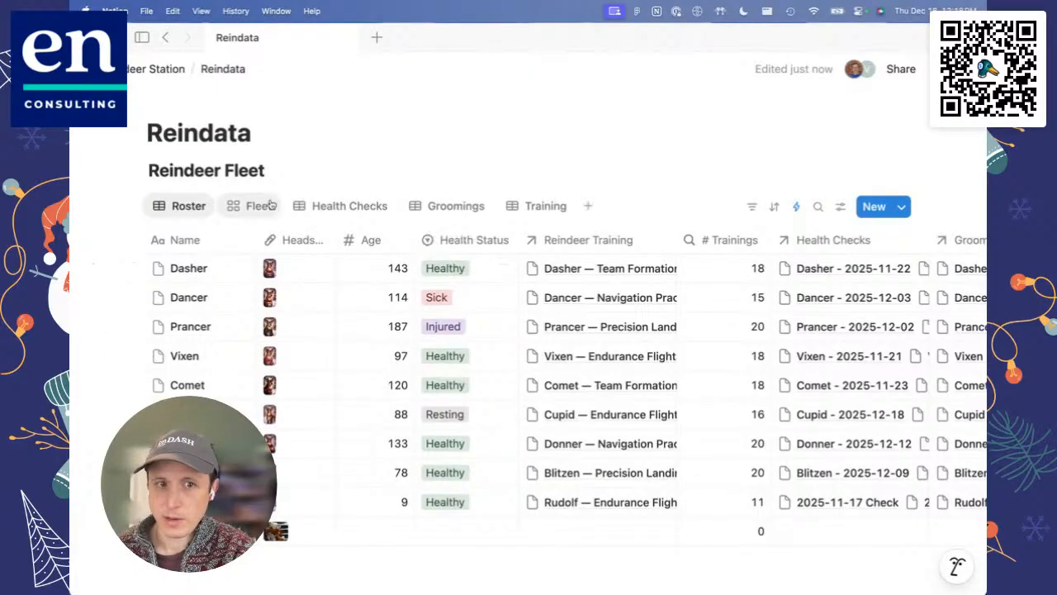
left_click(339, 208)
scroll(297, 379, "down", 2)
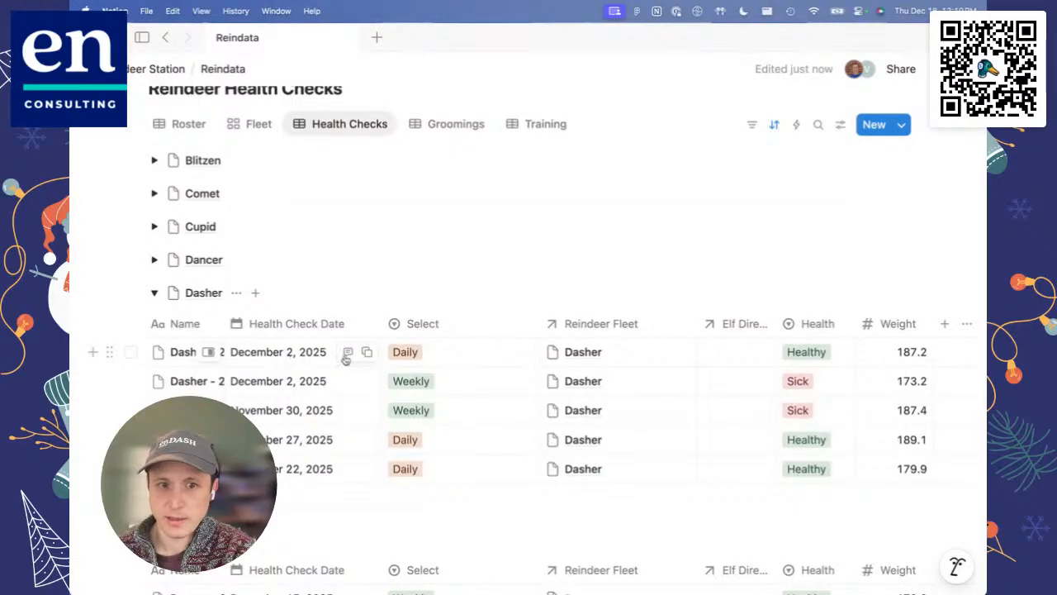
left_click(645, 360)
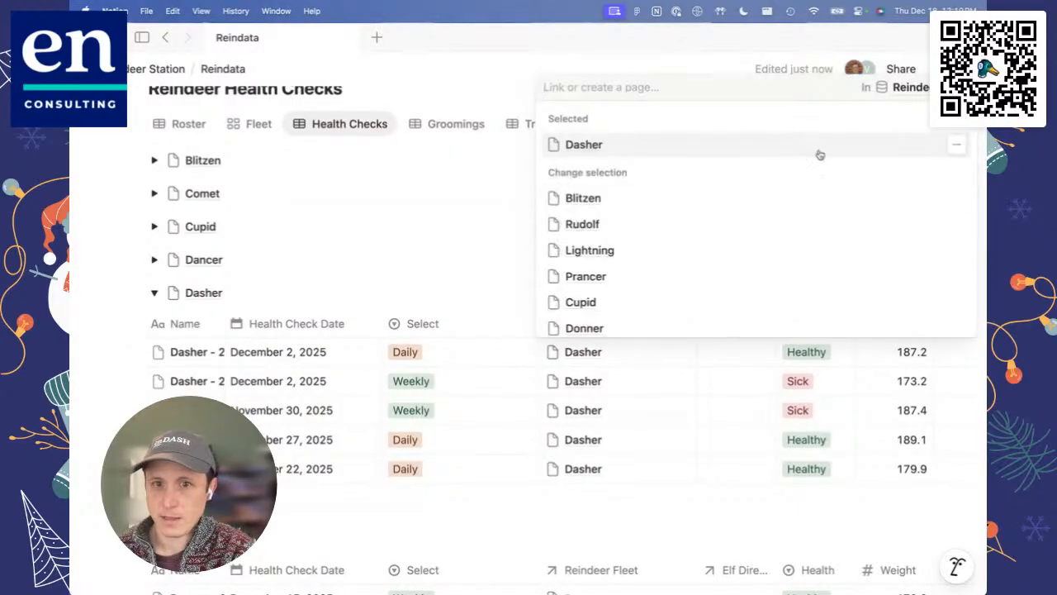
left_click(955, 144)
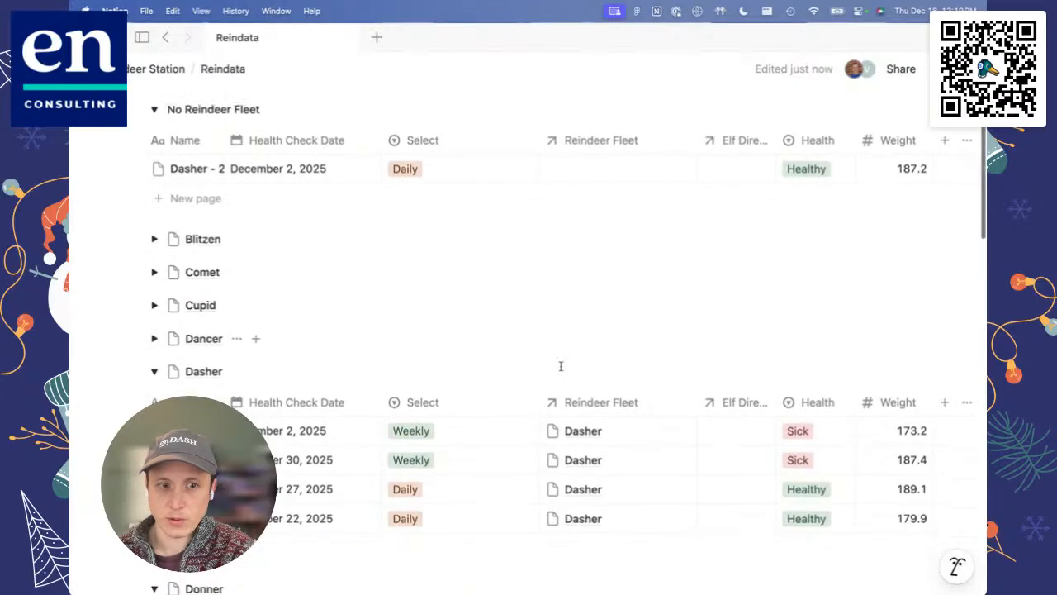
Step: Set the Health of the unlinked December 2 Daily check to Injured and view Dasher's Health Status in the Roster
scroll(561, 366, "down", 5)
scroll(560, 366, "up", 5)
scroll(561, 366, "up", 2)
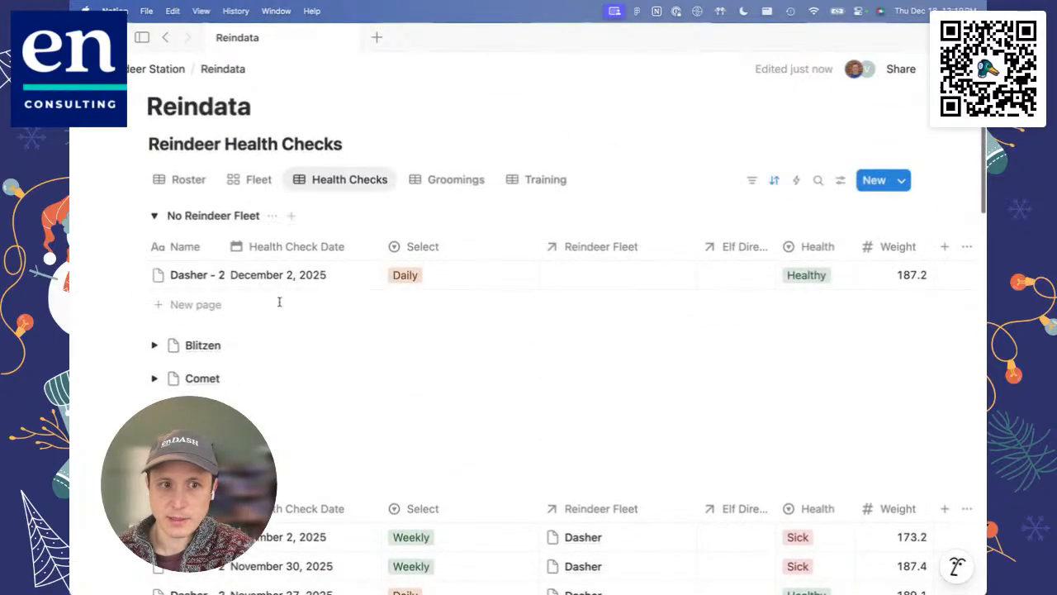
left_click(823, 277)
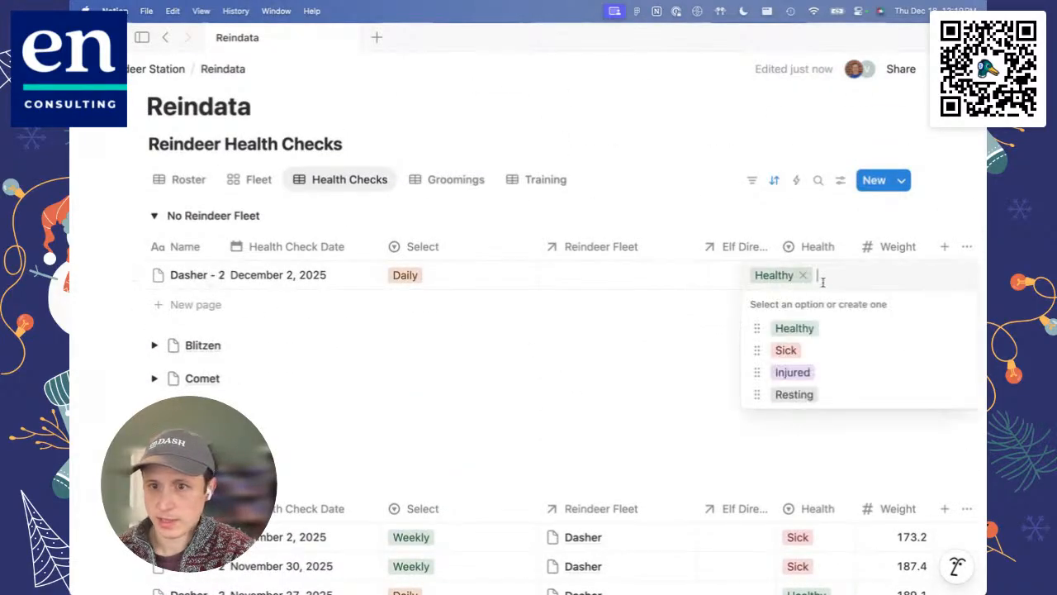
left_click(816, 375)
left_click(248, 180)
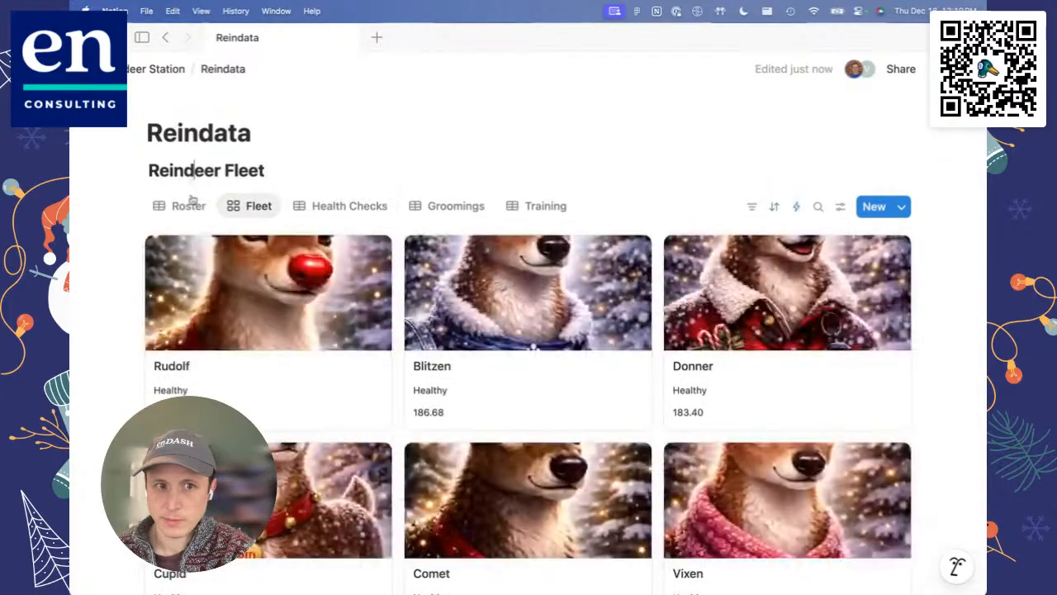
left_click(189, 206)
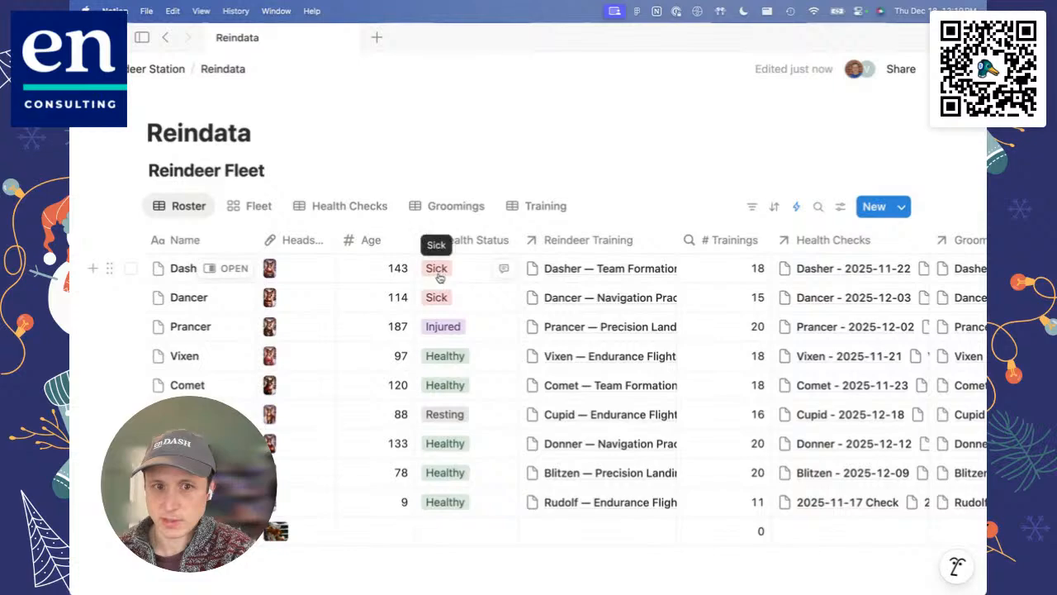
Step: Relink the Injured check under No Reindeer Fleet to Dasher, and view Dasher's Health Status in the Roster
left_click(326, 210)
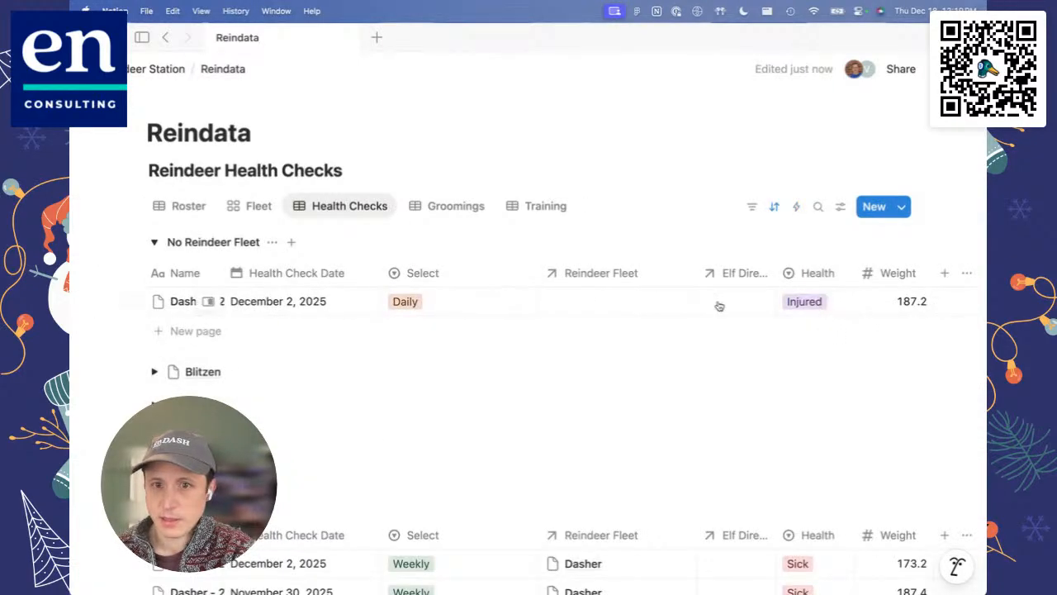
left_click(634, 302)
left_click(621, 413)
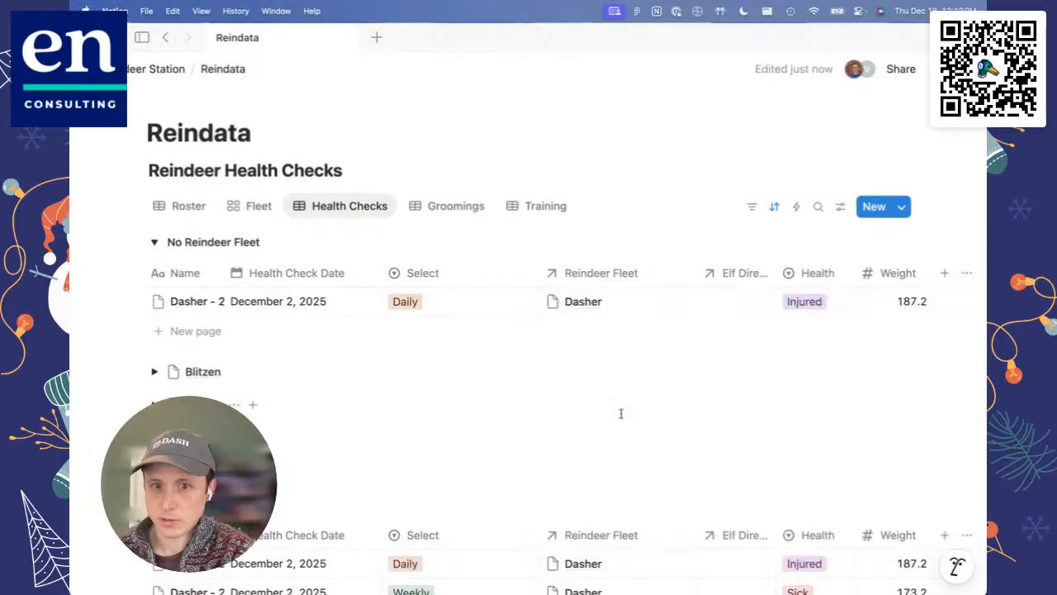
left_click(201, 205)
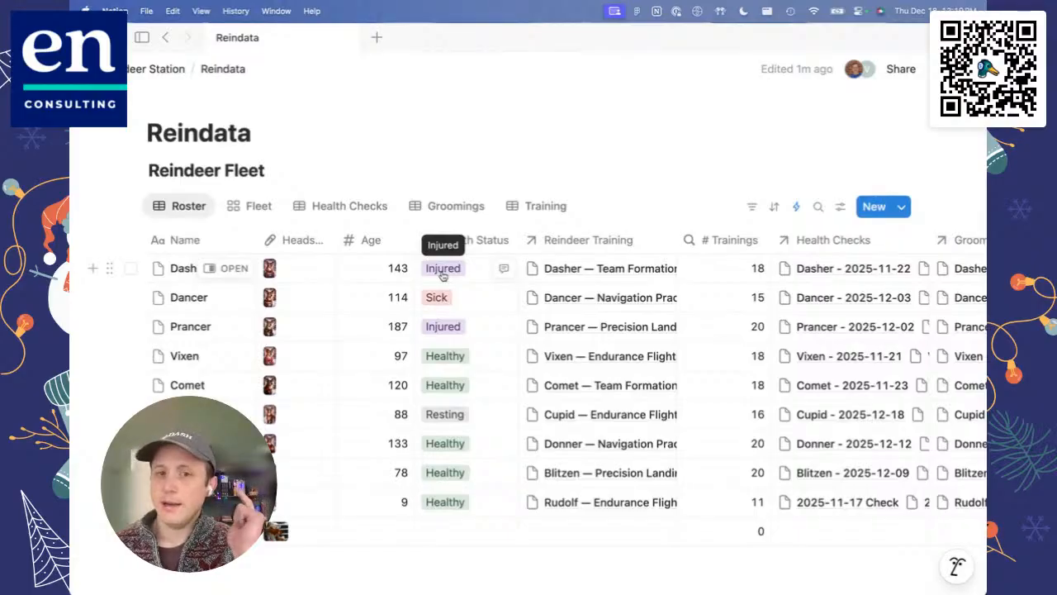
Step: In Health Checks, set the Health of Dasher's December 2 Daily check to Healthy
left_click(318, 207)
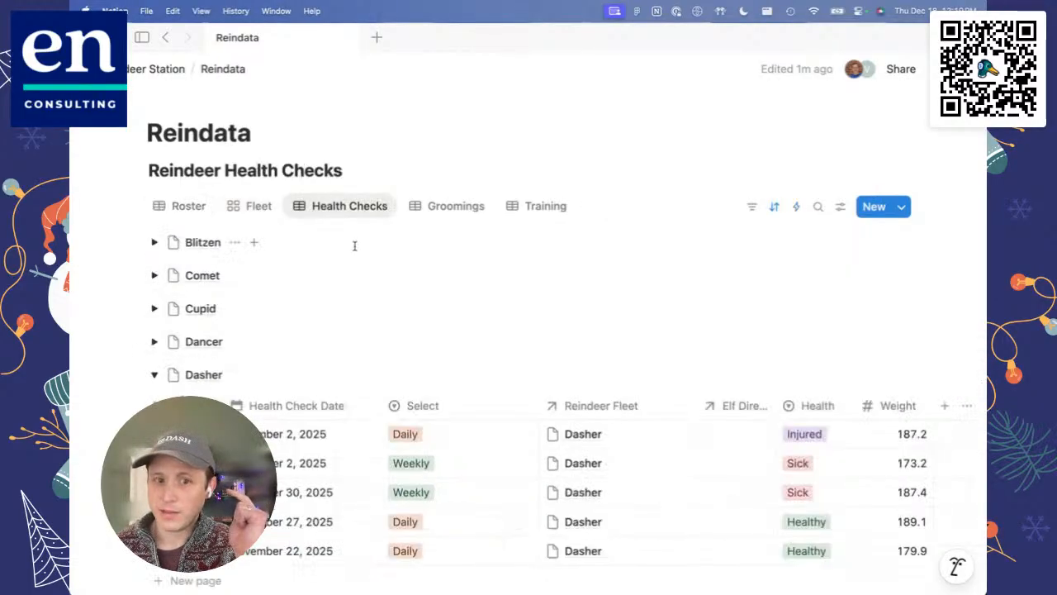
left_click(804, 436)
left_click(820, 490)
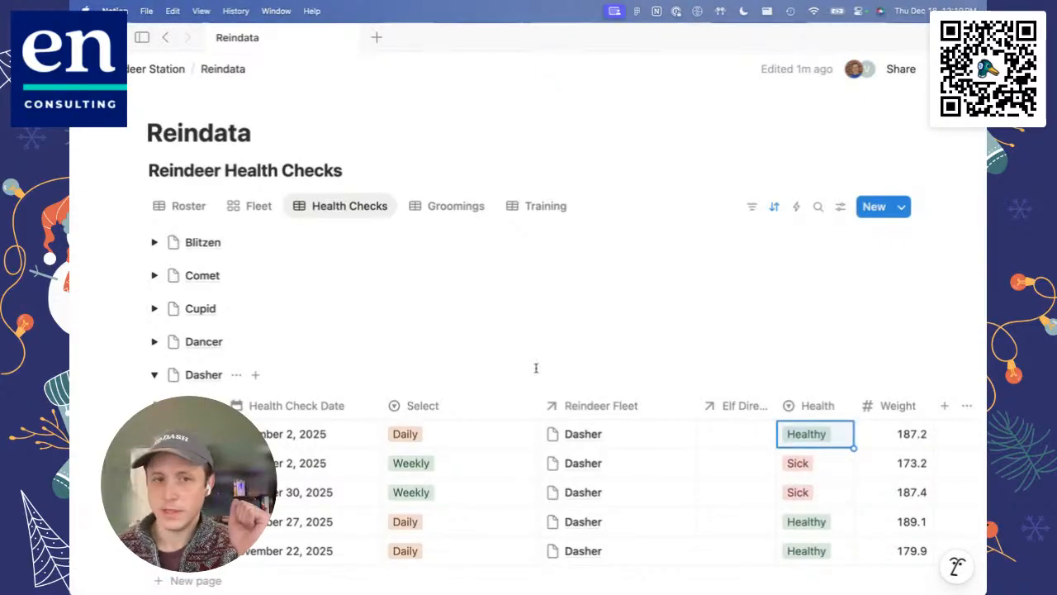
Step: View Dasher's Health Status in the Roster, and in Health Checks unlink and relink Dasher on the Healthy December 2 Daily check
left_click(187, 207)
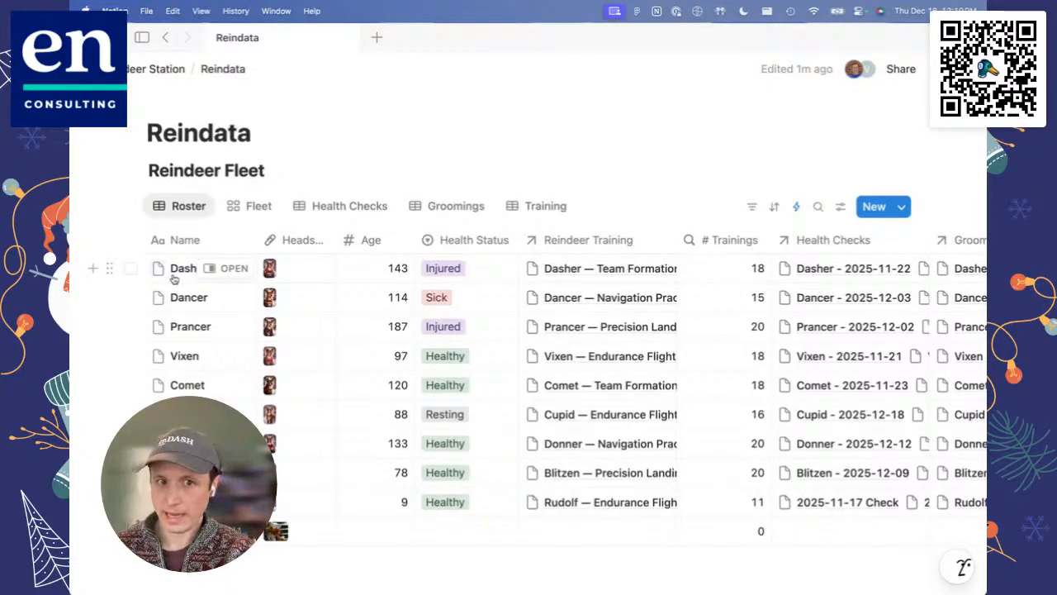
left_click(256, 206)
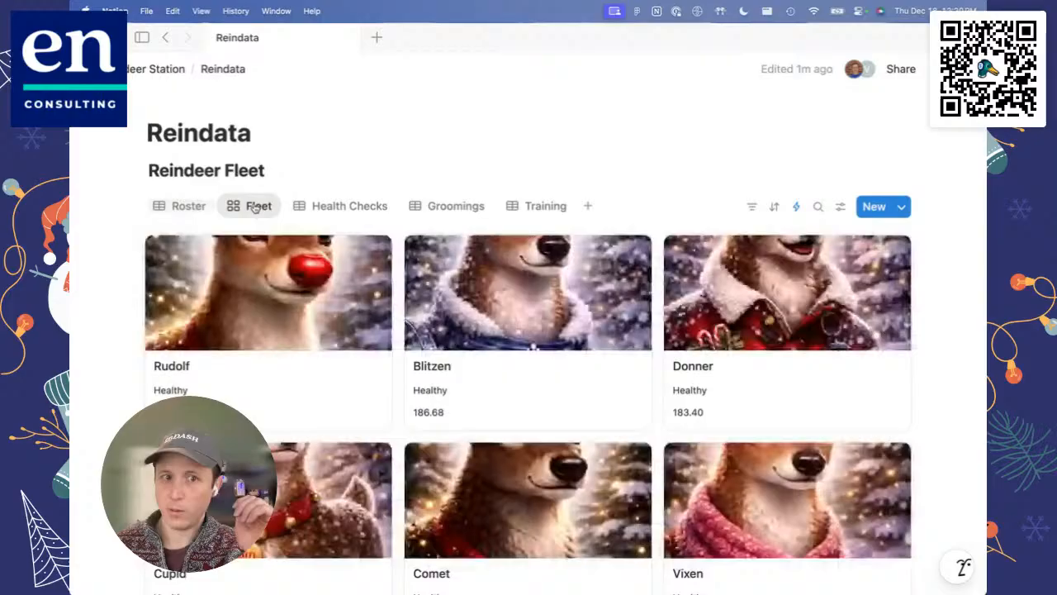
left_click(325, 208)
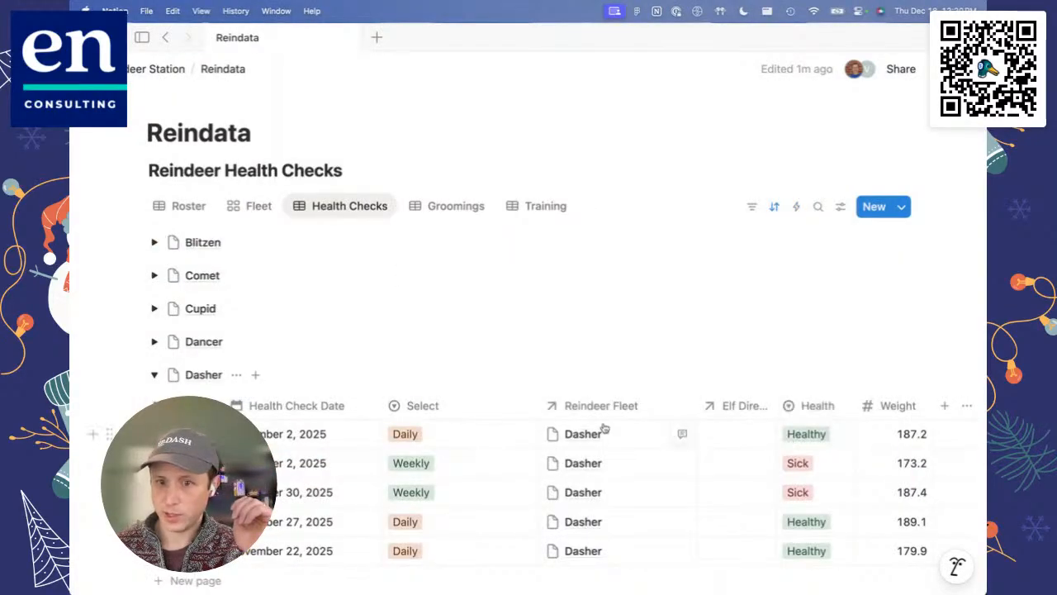
left_click(661, 439)
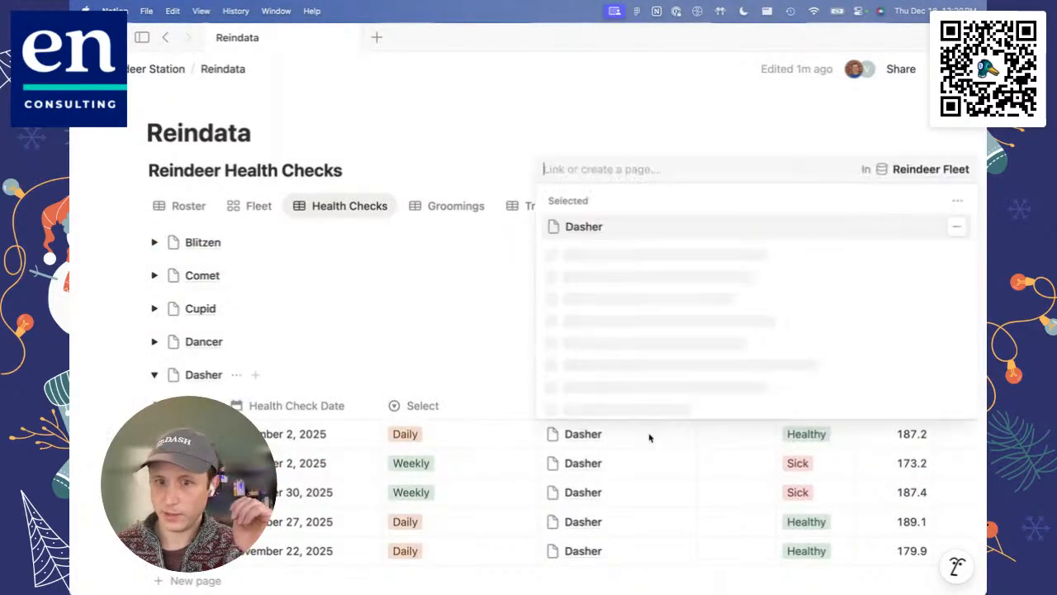
left_click(956, 225)
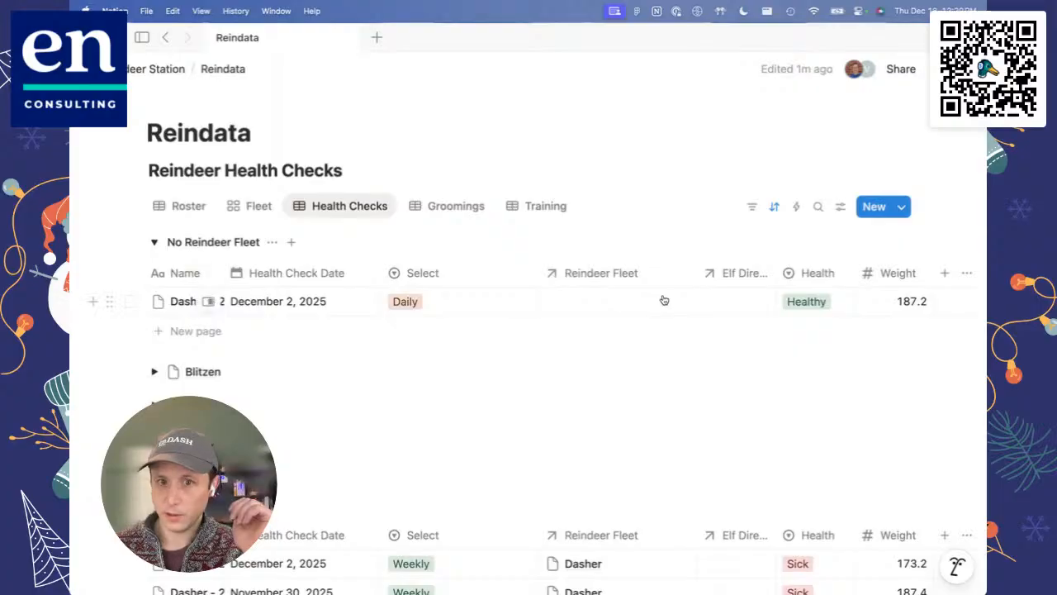
left_click(637, 302)
left_click(609, 361)
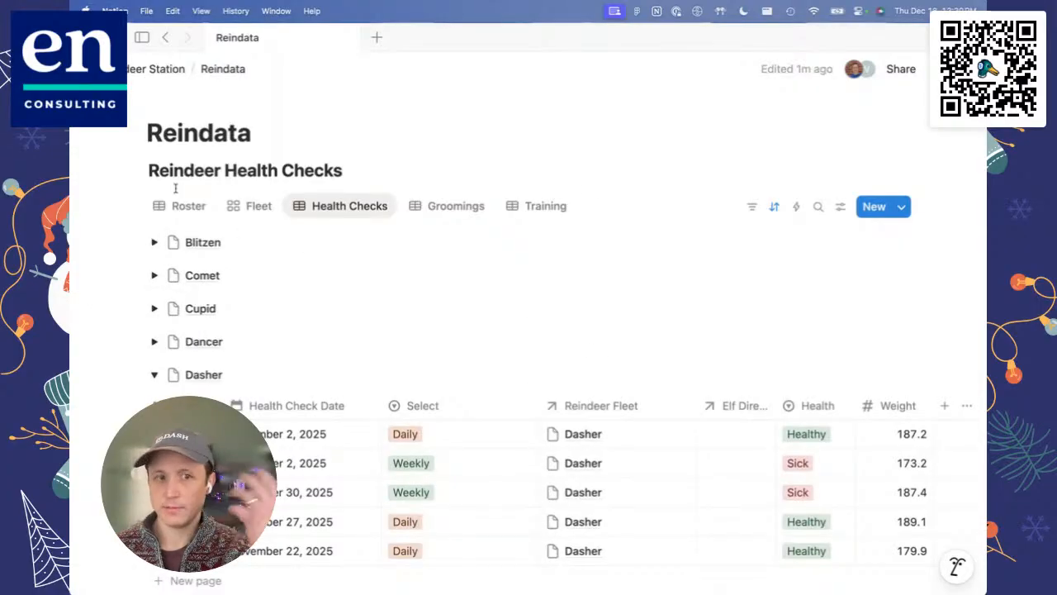
Step: In the Roster, compare Dasher's Health Status with the value in the Last Health Status formula column
left_click(177, 206)
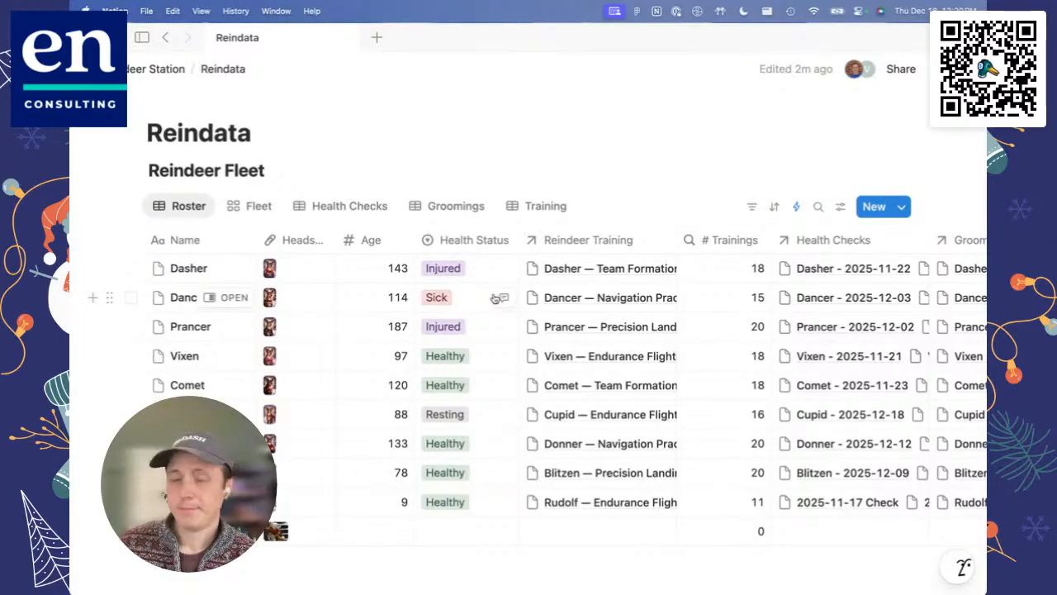
scroll(494, 298, "right", 10)
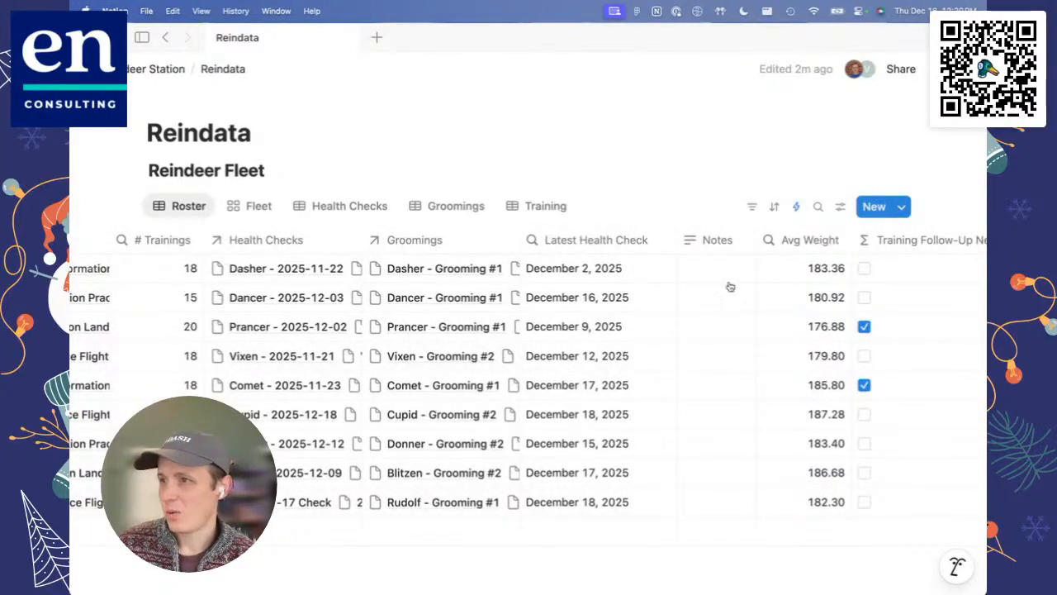
scroll(727, 292, "right", 8)
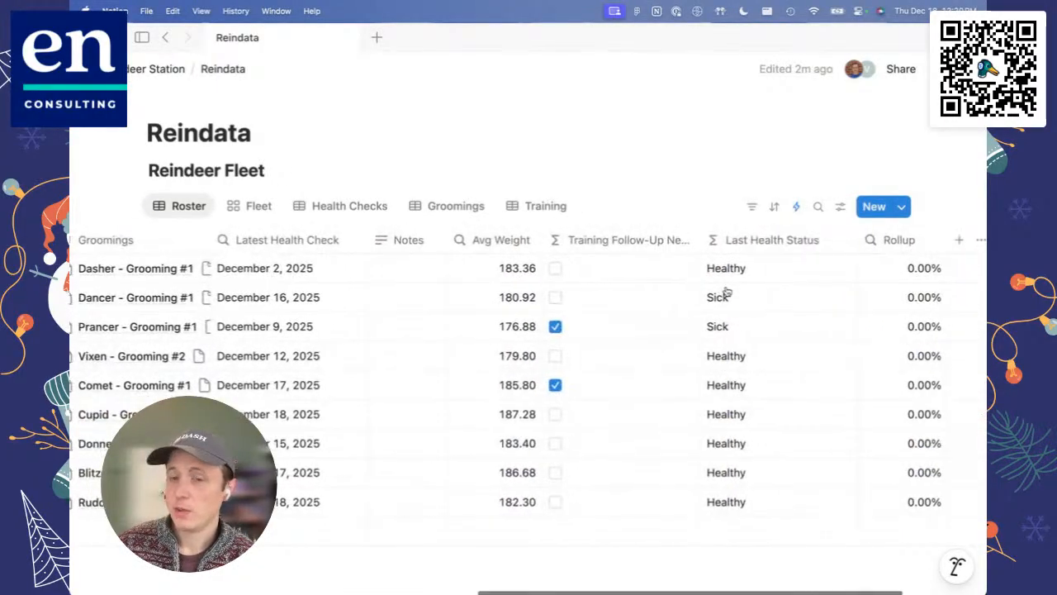
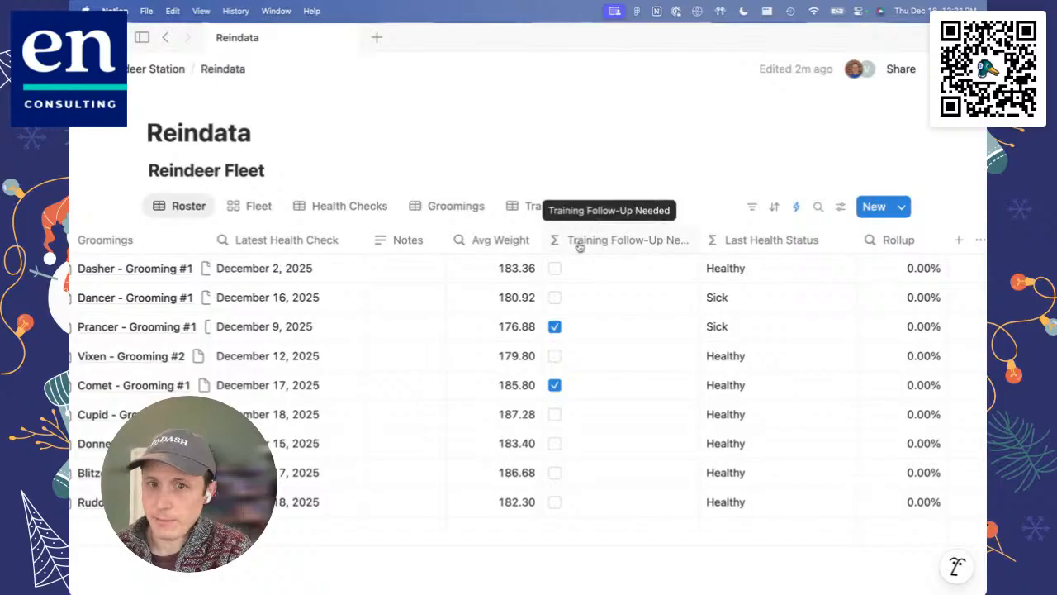
Step: Open the Last Health Status formula, examine how it sorts Health Checks by date and returns Health, and close it without changes
left_click(774, 240)
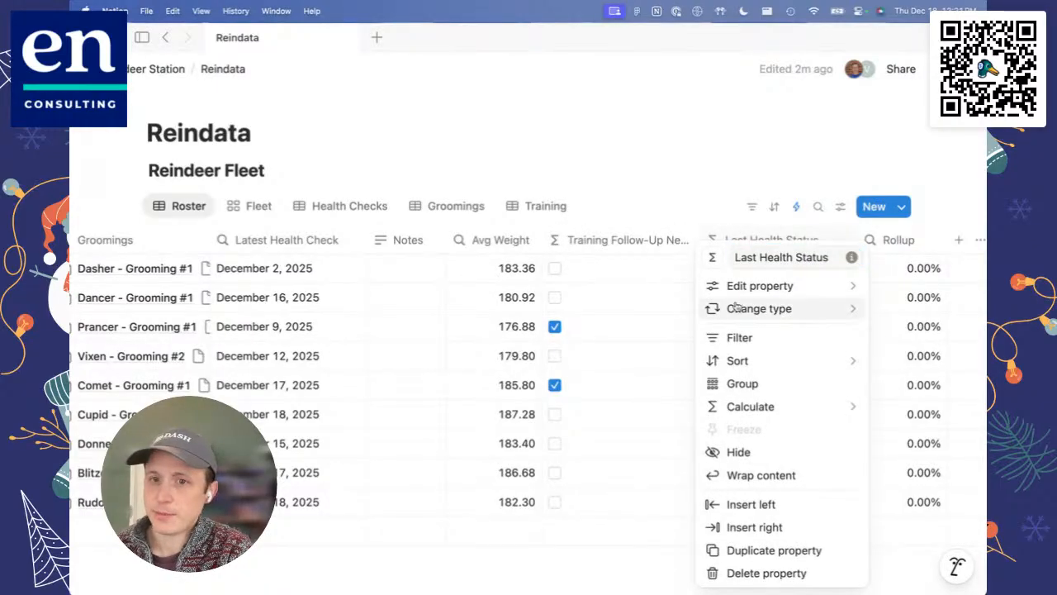
mouse_move(740, 296)
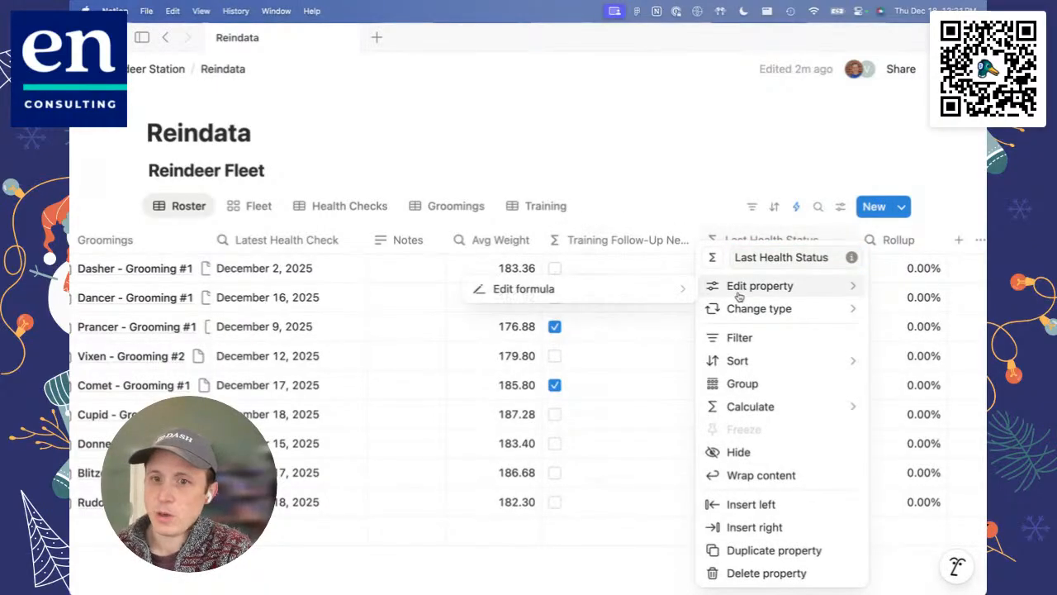
left_click(673, 292)
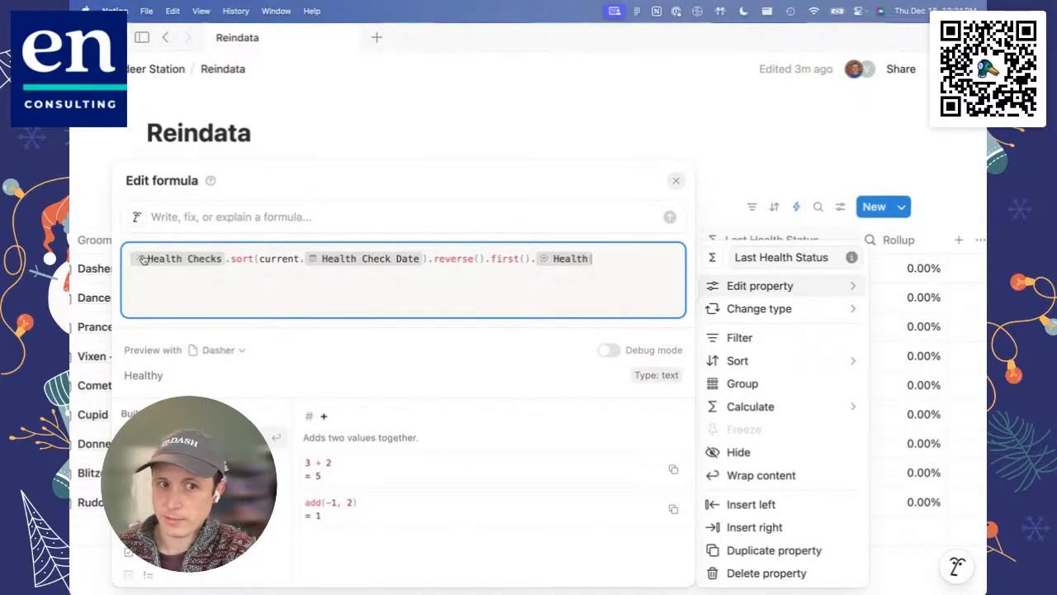
left_click_drag(231, 259, 437, 259)
left_click(241, 258)
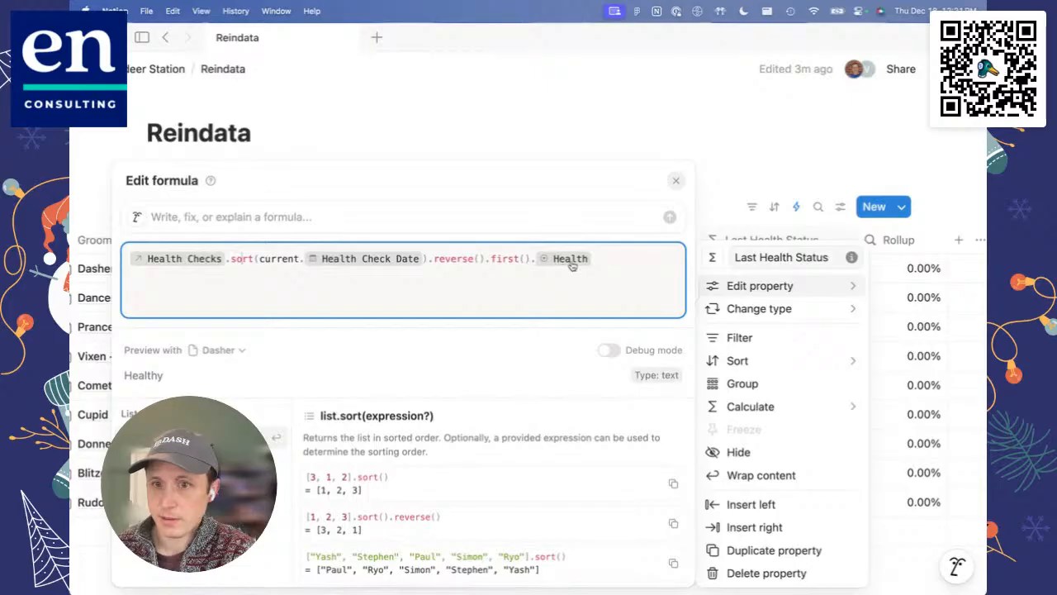
left_click(719, 168)
left_click(727, 153)
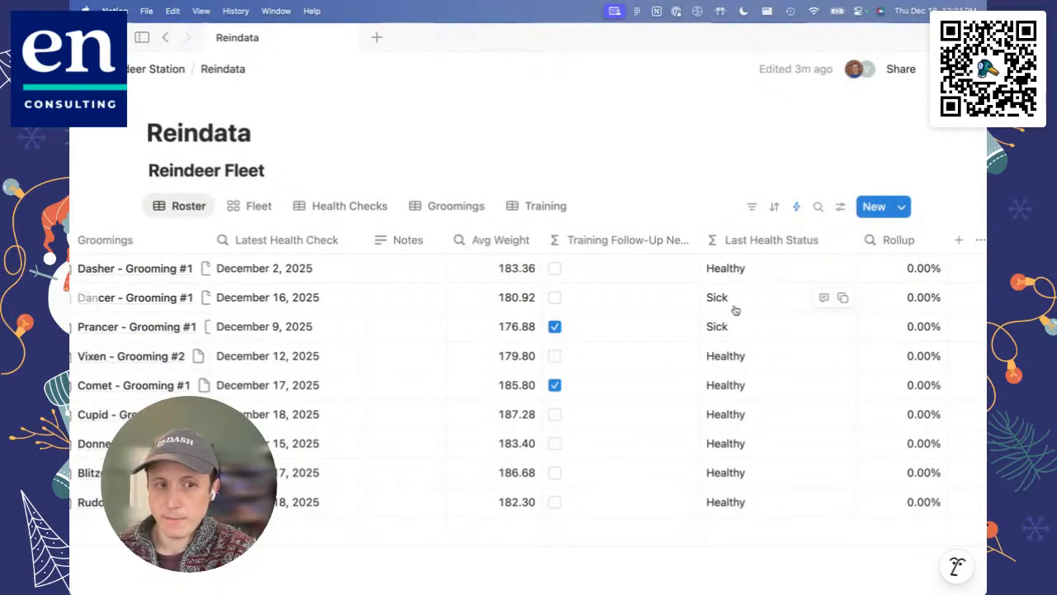
Step: In Health Checks, set the Health of Dasher's December 2 Daily check to Resting, and view Dasher's Last Health Status in the Roster
scroll(735, 310, "left", 10)
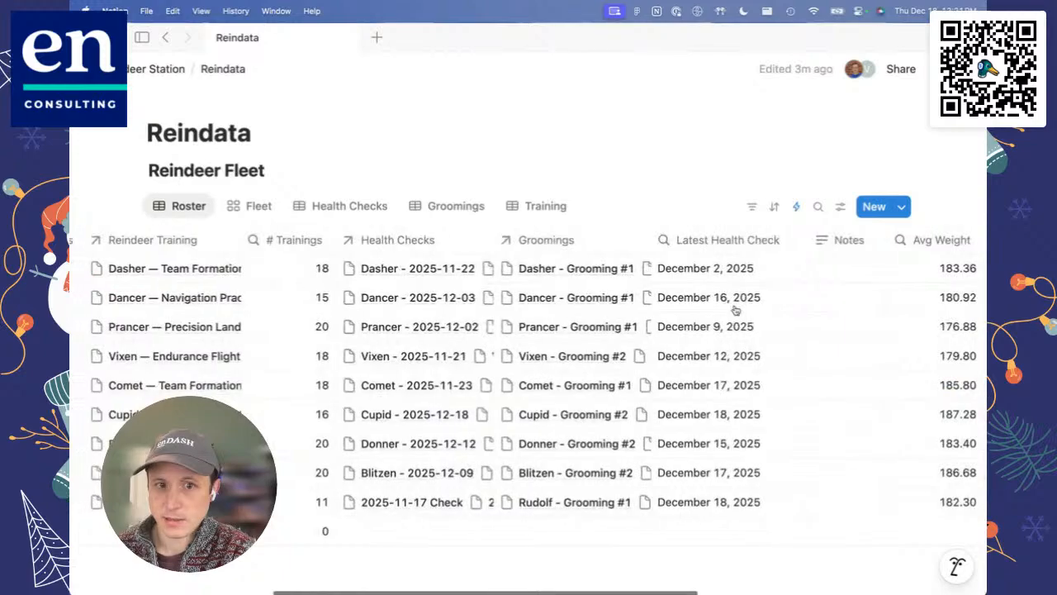
scroll(735, 309, "left", 8)
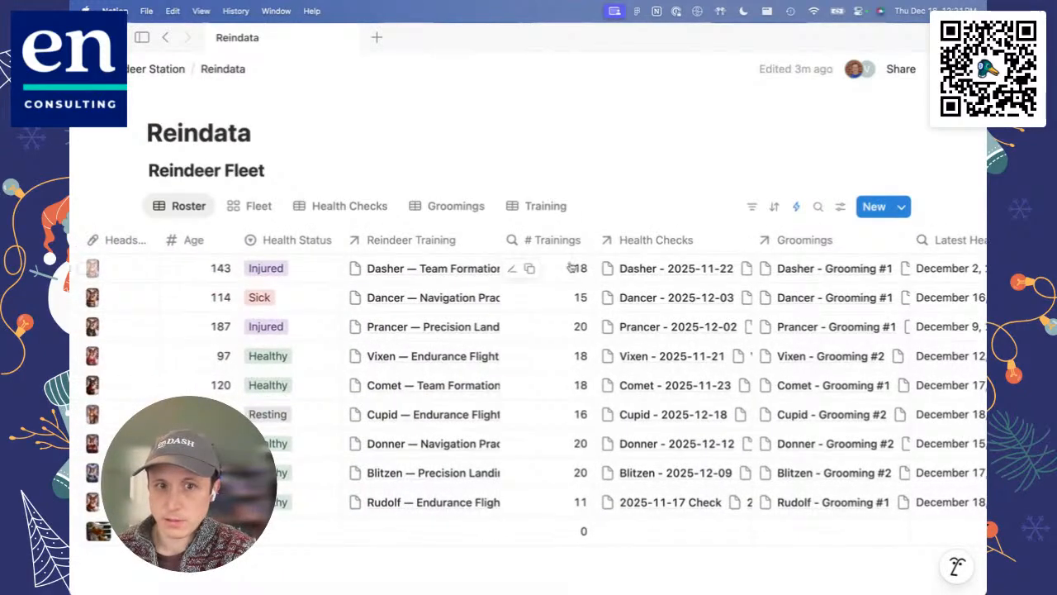
scroll(570, 267, "right", 10)
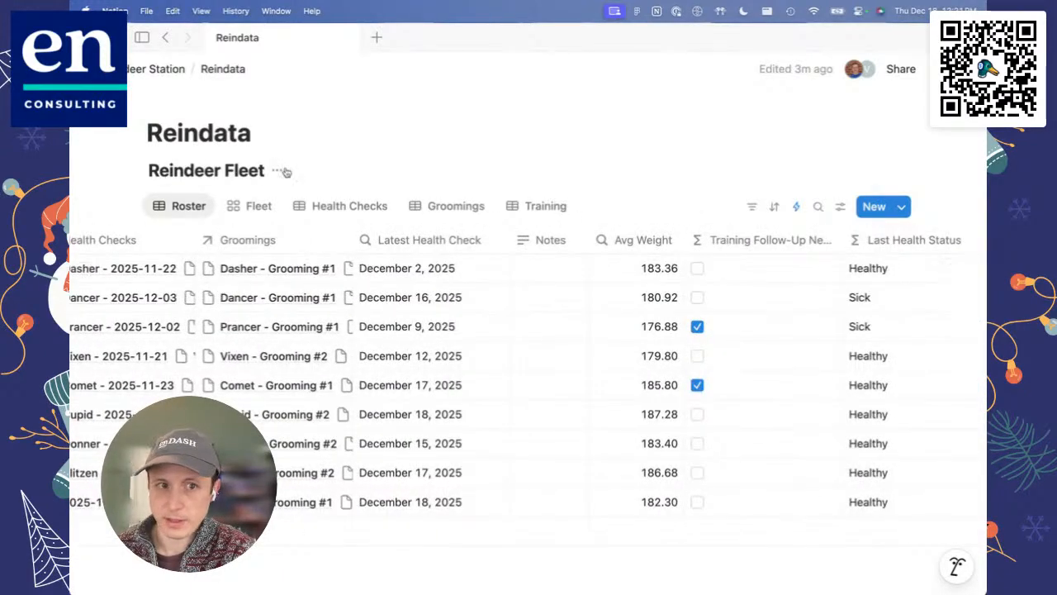
scroll(315, 370, "down", 3)
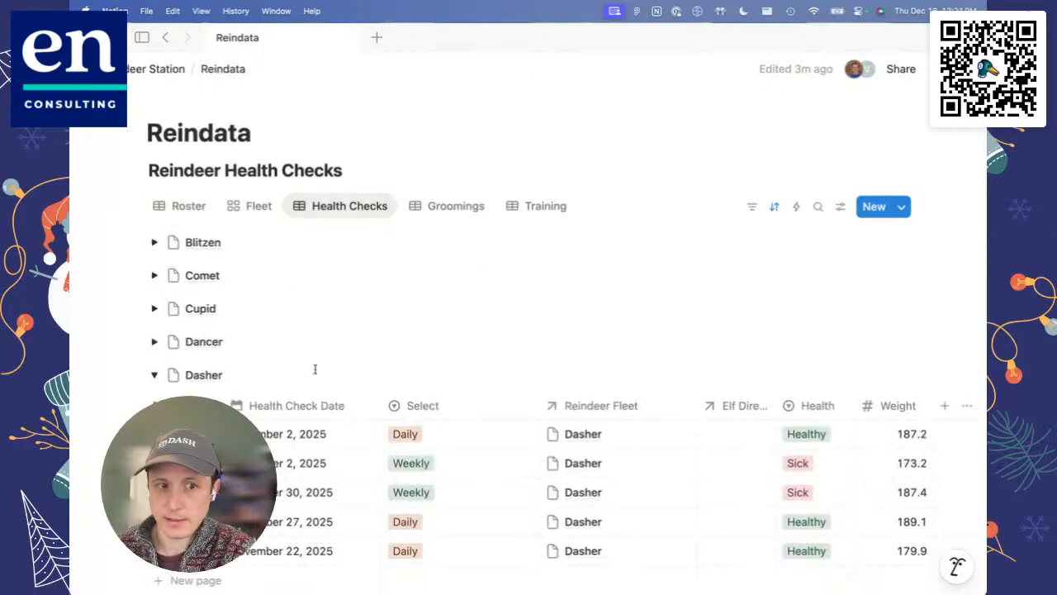
left_click(822, 434)
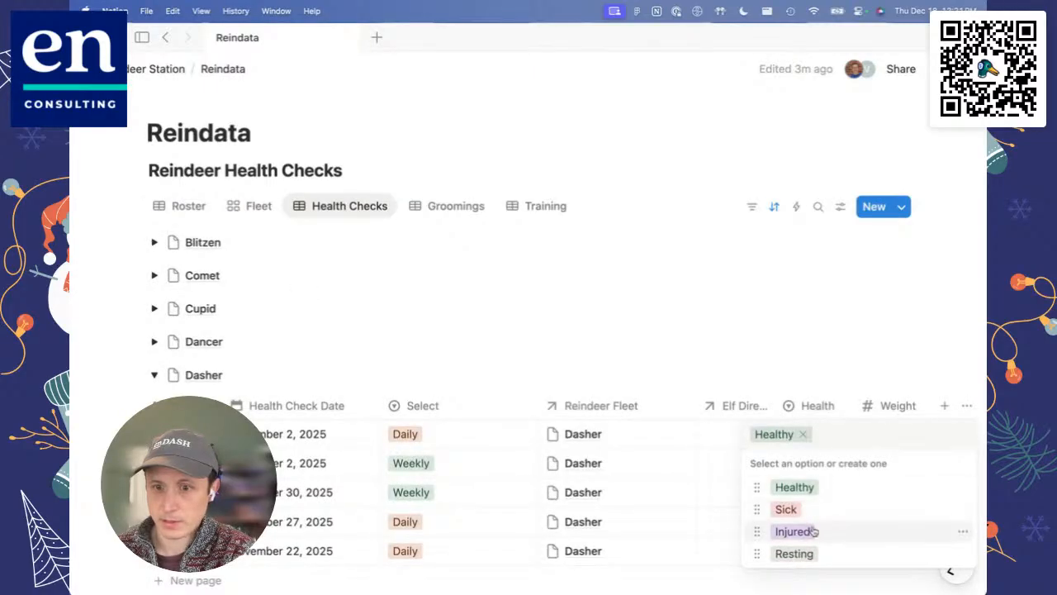
left_click(822, 553)
left_click(175, 206)
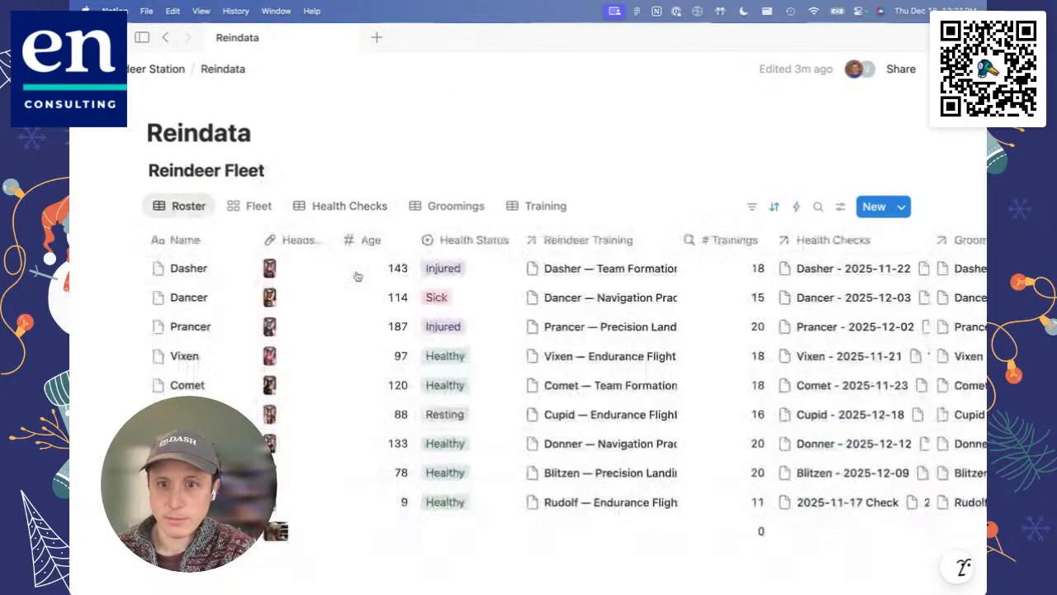
scroll(632, 351, "right", 10)
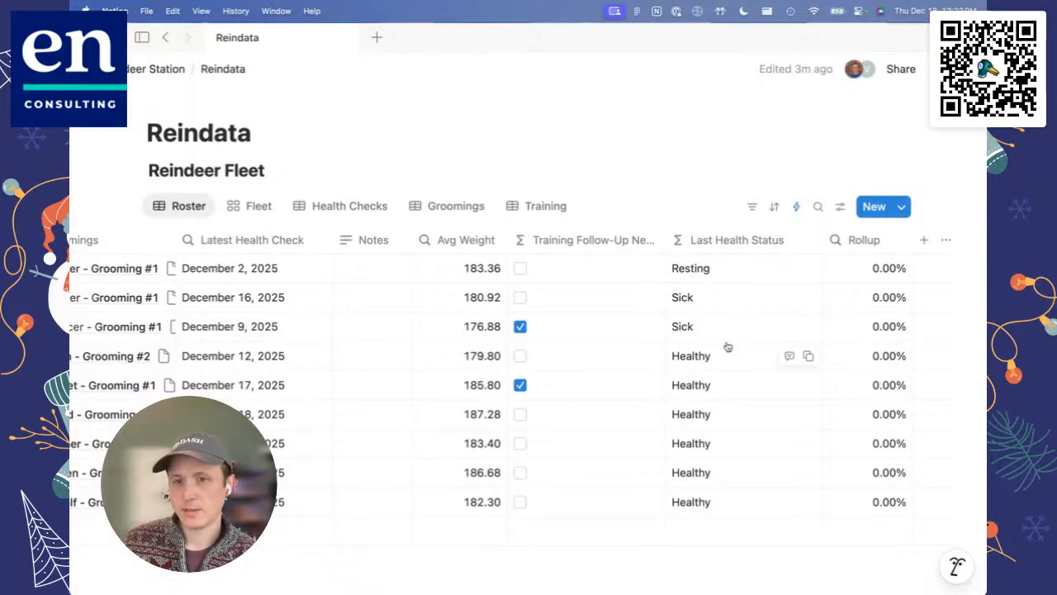
Step: Group the Roster view by the Last Health Status formula property
left_click(730, 244)
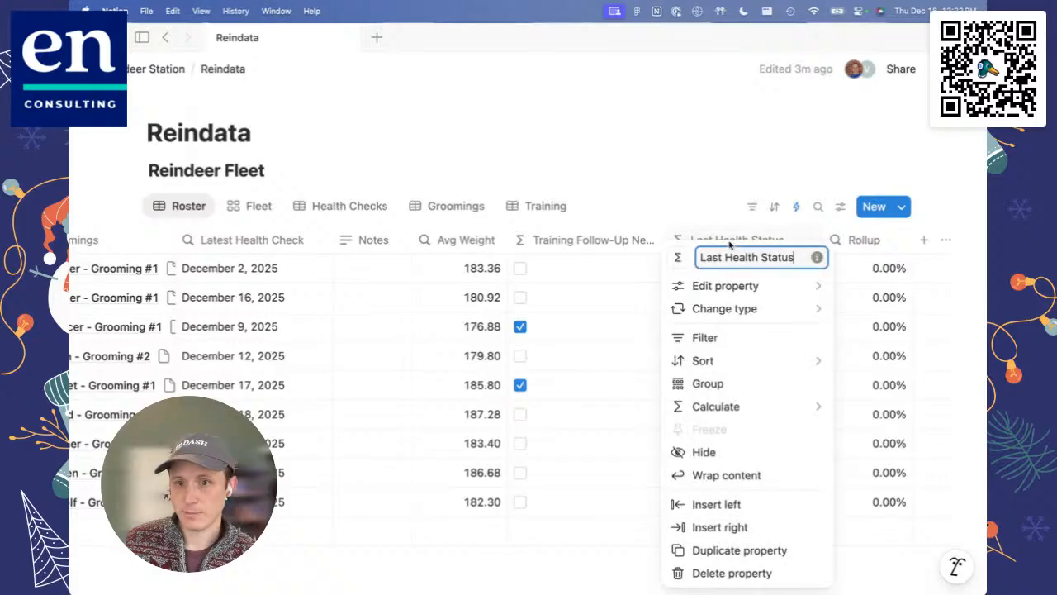
mouse_move(738, 364)
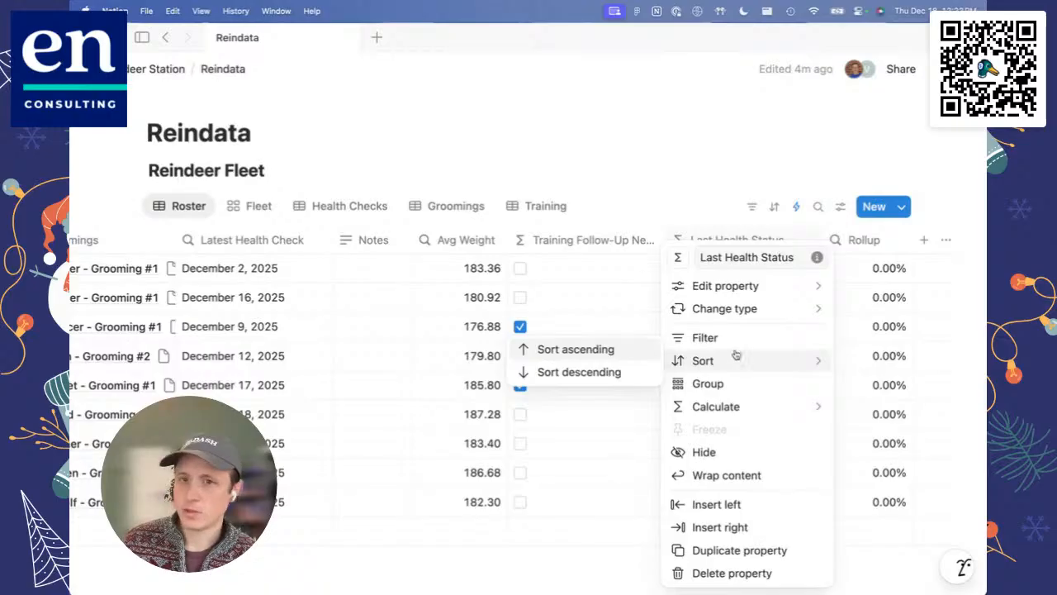
left_click(834, 207)
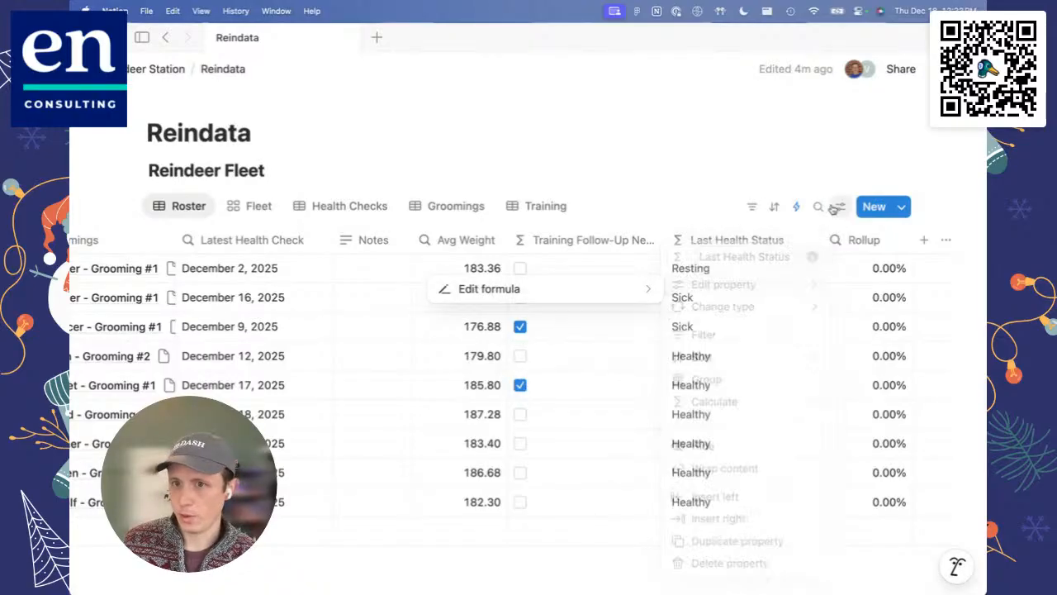
left_click(834, 207)
left_click(748, 391)
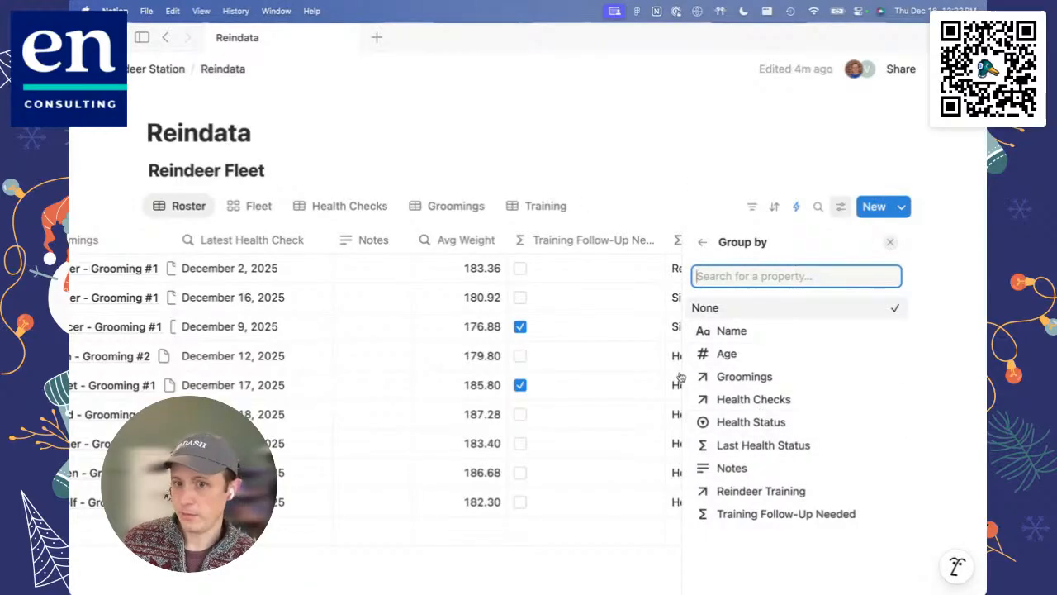
left_click(757, 447)
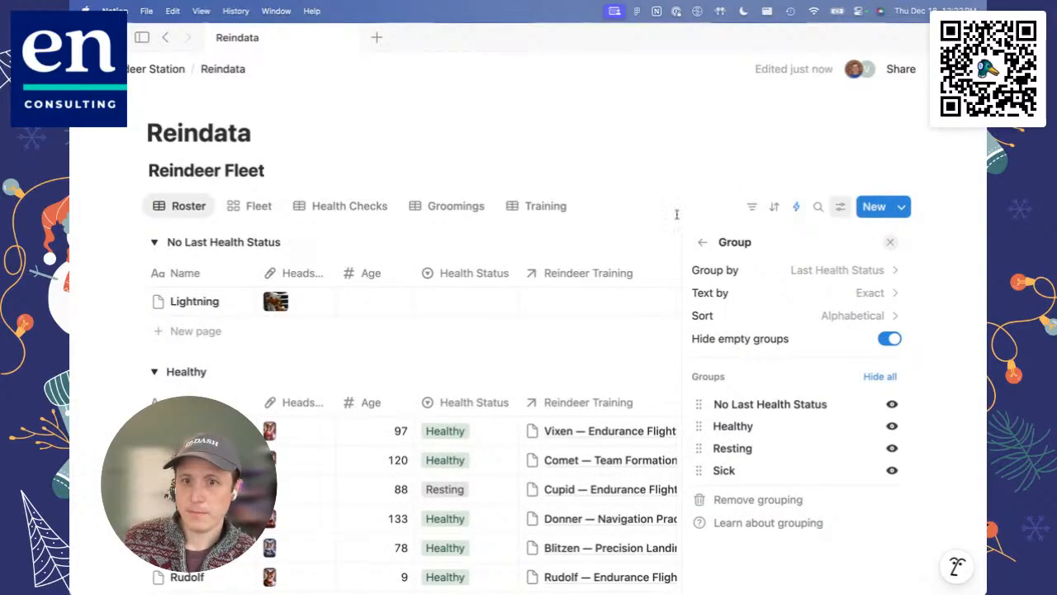
left_click(652, 140)
Step: Look through the Roster's groups and collapse the No Last Health Status group
scroll(720, 321, "down", 3)
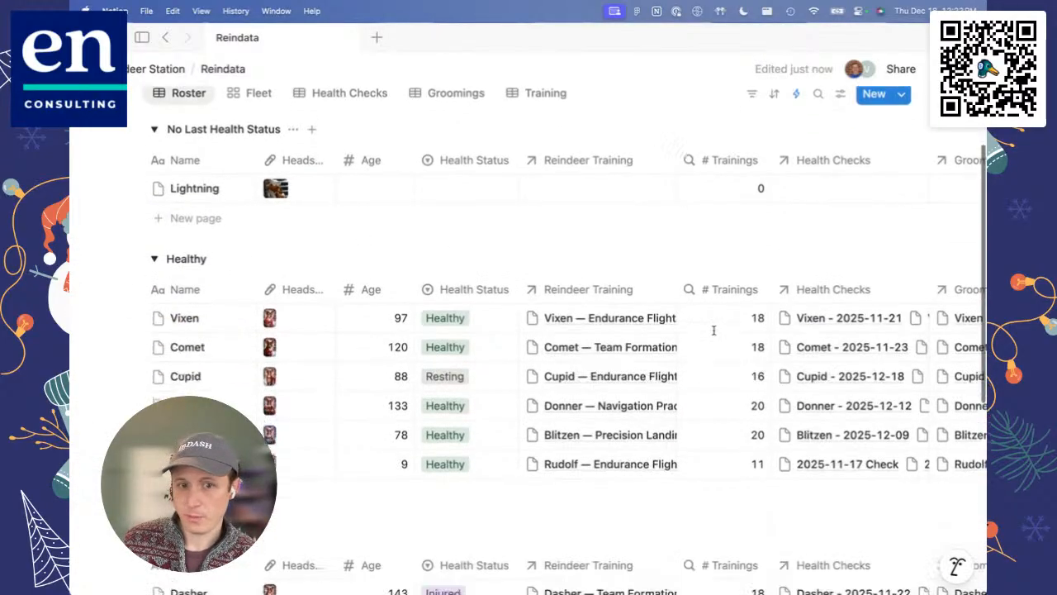
scroll(714, 331, "down", 3)
scroll(397, 319, "up", 2)
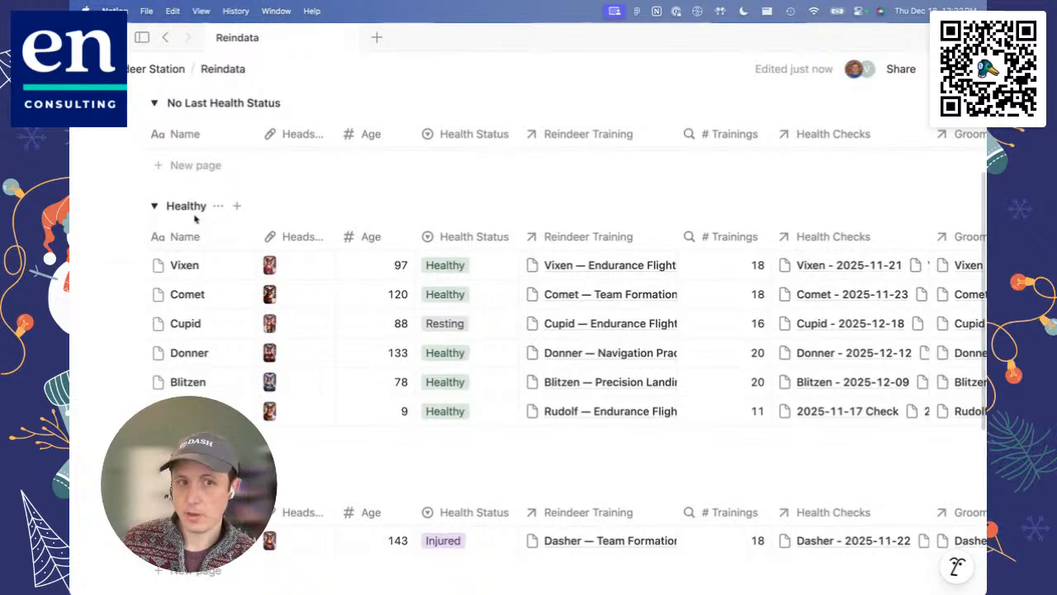
scroll(196, 218, "up", 4)
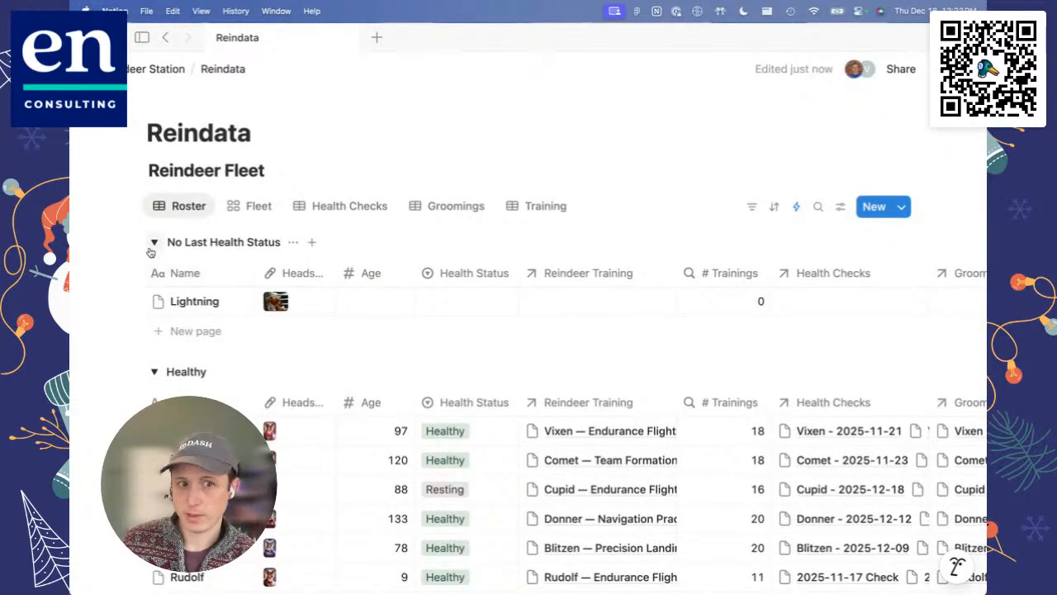
left_click(153, 245)
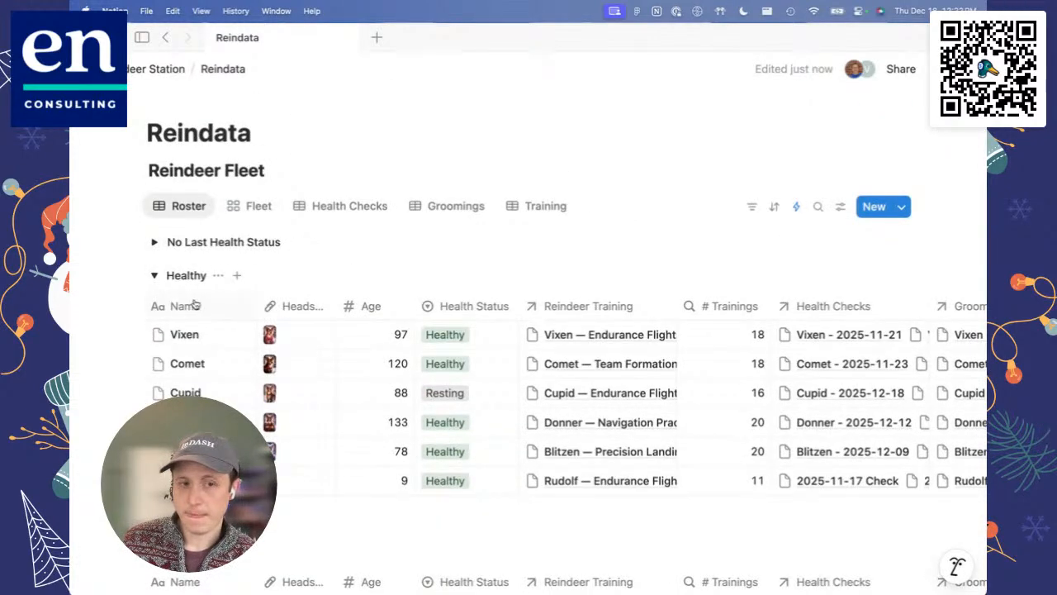
Step: Move the Last Health Status column directly after the Health Status column in the Roster
scroll(195, 304, "down", 1)
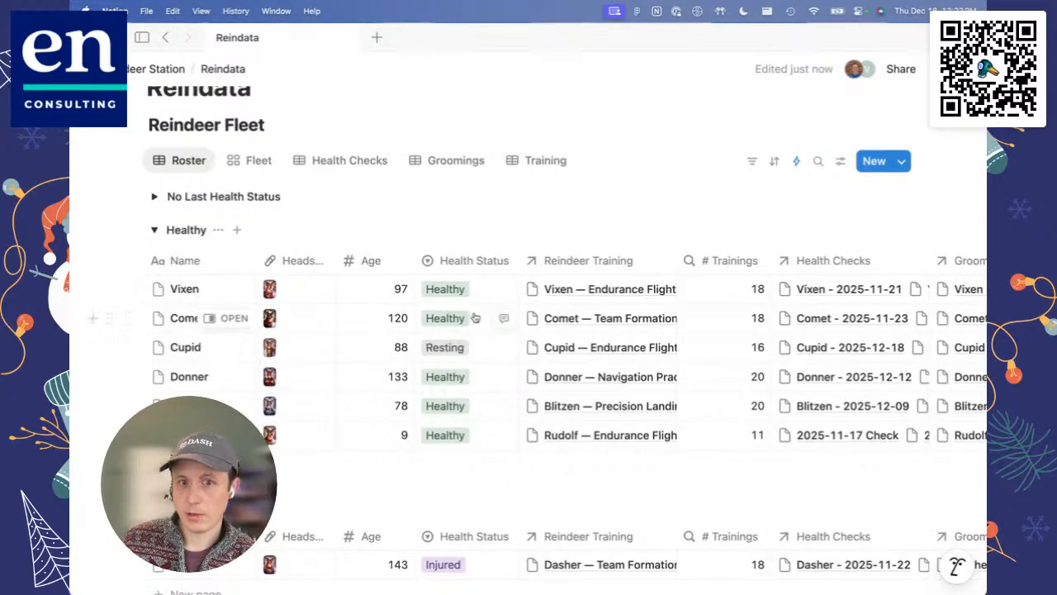
scroll(461, 328, "up", 1)
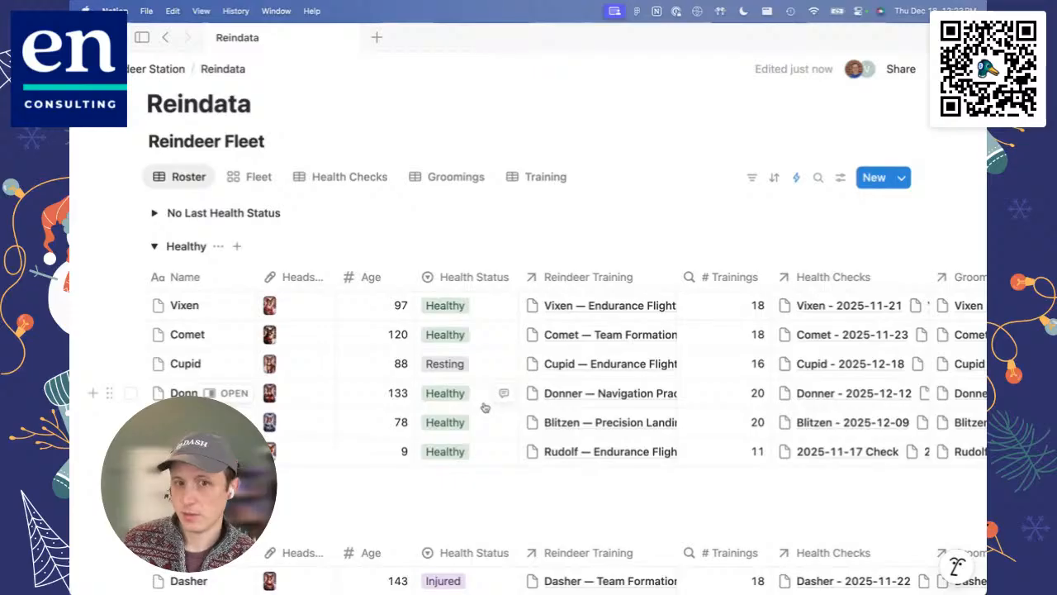
scroll(485, 407, "right", 10)
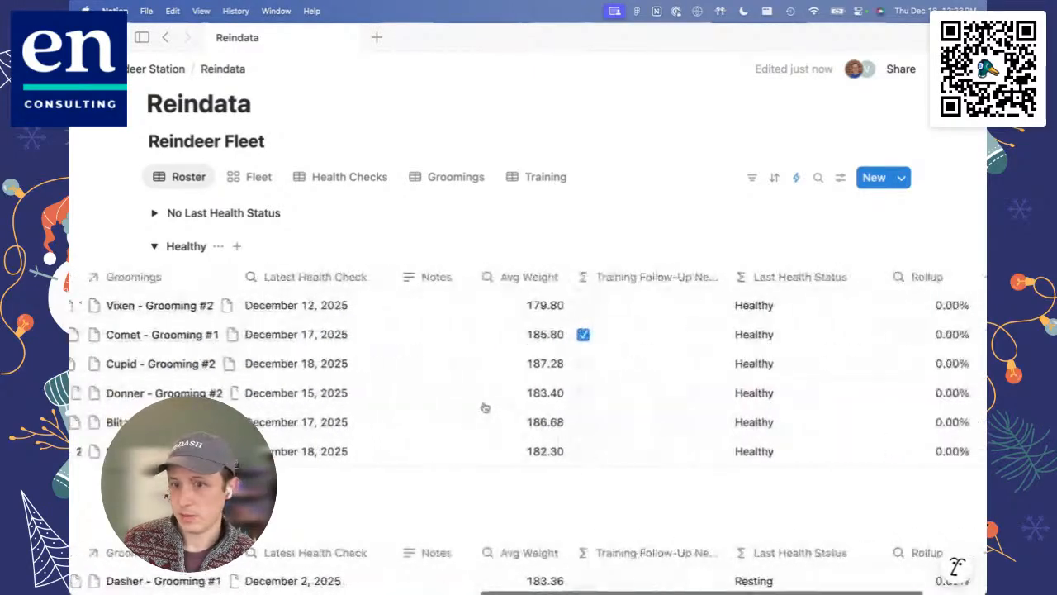
scroll(485, 407, "right", 3)
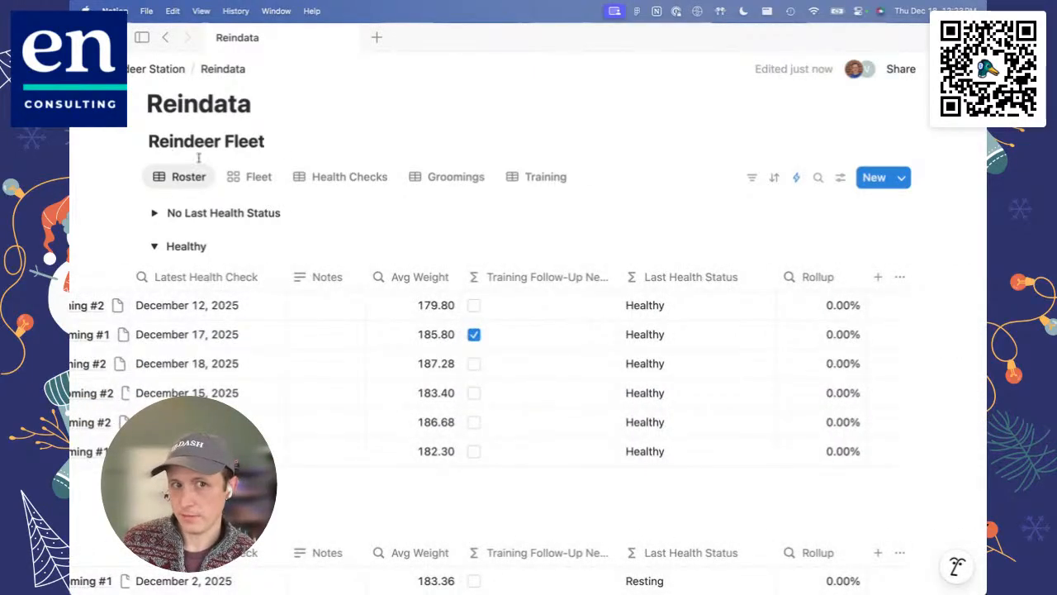
scroll(305, 339, "left", 10)
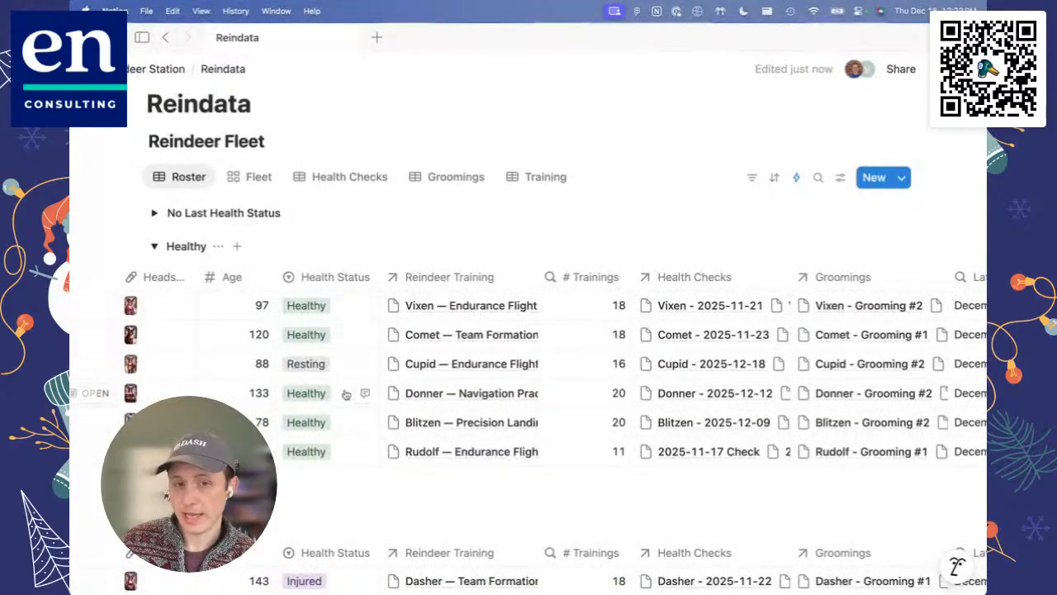
scroll(347, 394, "right", 10)
mouse_move(793, 277)
left_mouse_down()
mouse_move(455, 290)
mouse_move(199, 320)
left_mouse_up()
scroll(198, 320, "left", 5)
left_click_drag(563, 282, 194, 287)
scroll(194, 287, "left", 5)
Step: Delete the Health Status select property from the Reindeer Fleet database
left_click(489, 279)
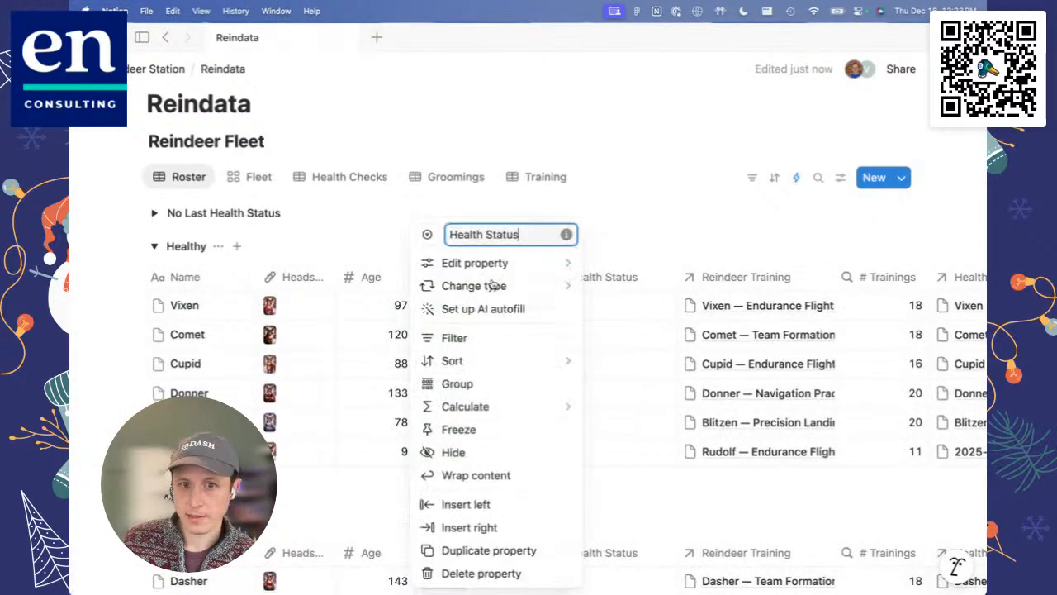
left_click(483, 573)
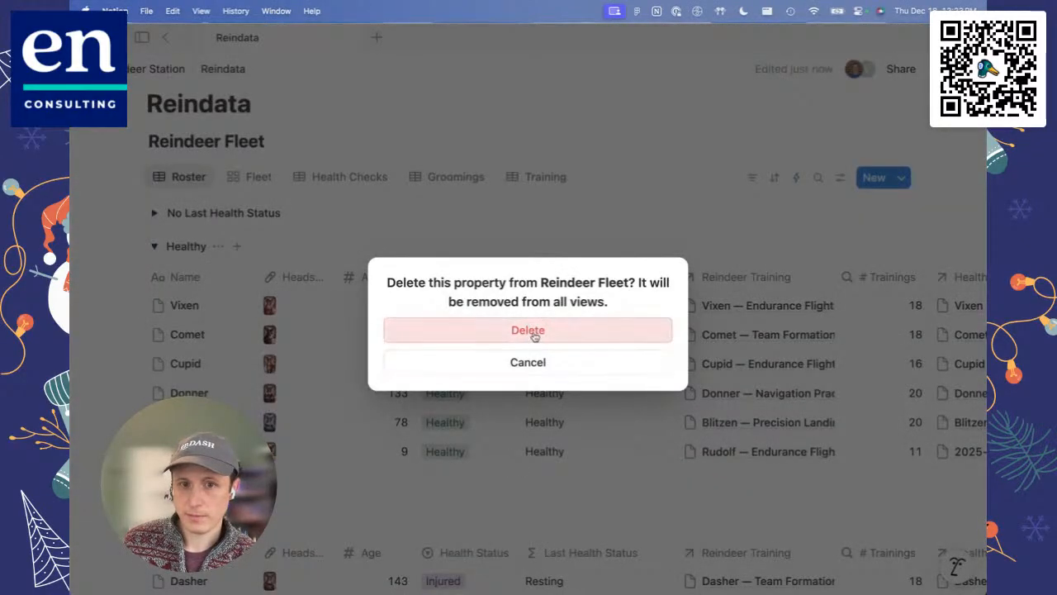
left_click(525, 329)
Step: Delete the invalid Reindeer Fleet automation that runs when Health Checks is edited, and close the automations list
left_click(796, 176)
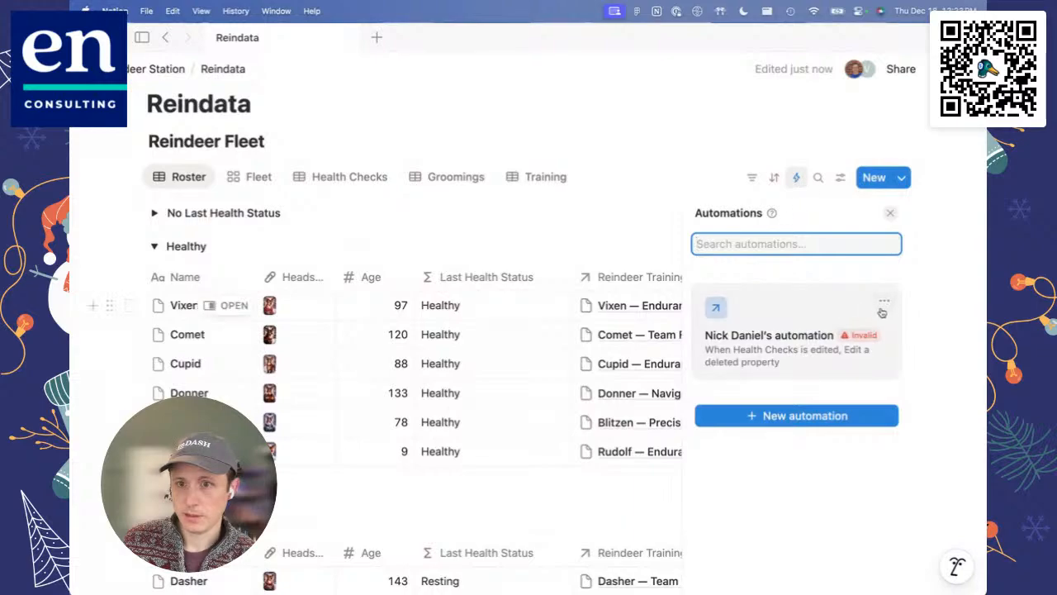
left_click(884, 304)
left_click(927, 397)
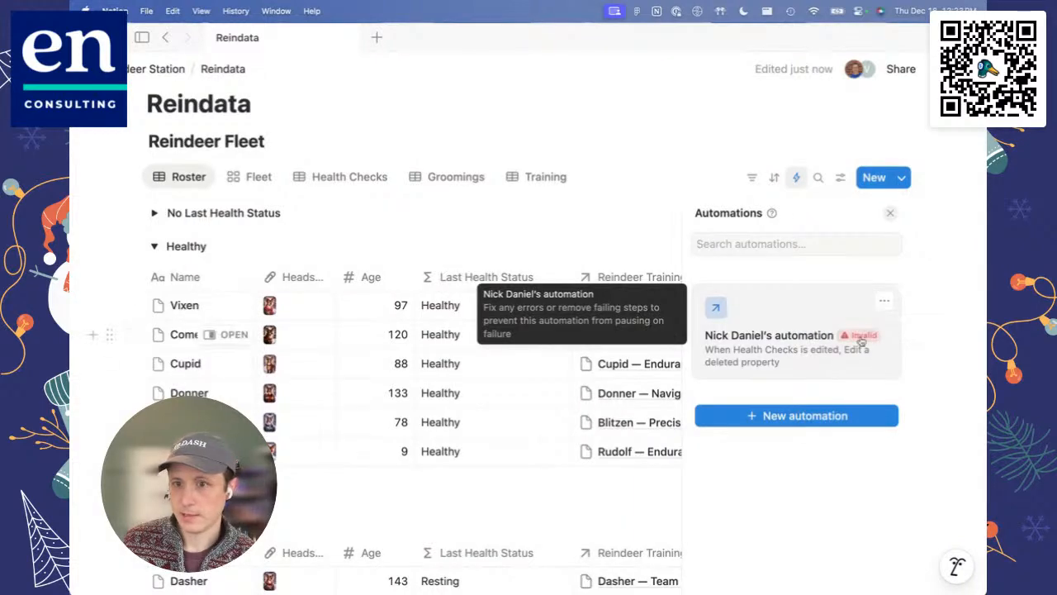
left_click(884, 305)
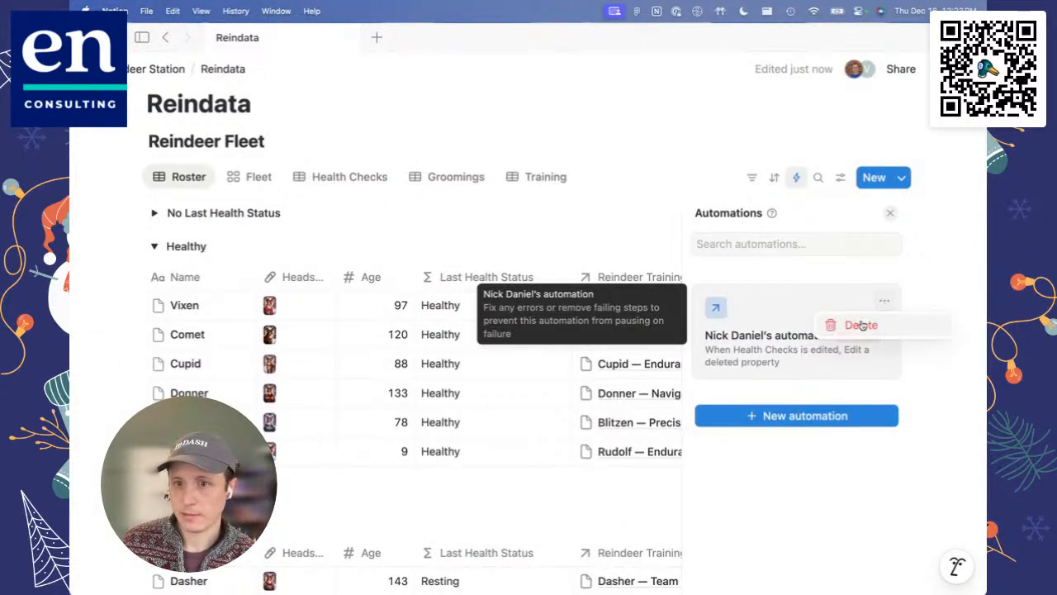
left_click(862, 325)
left_click(590, 322)
left_click(685, 117)
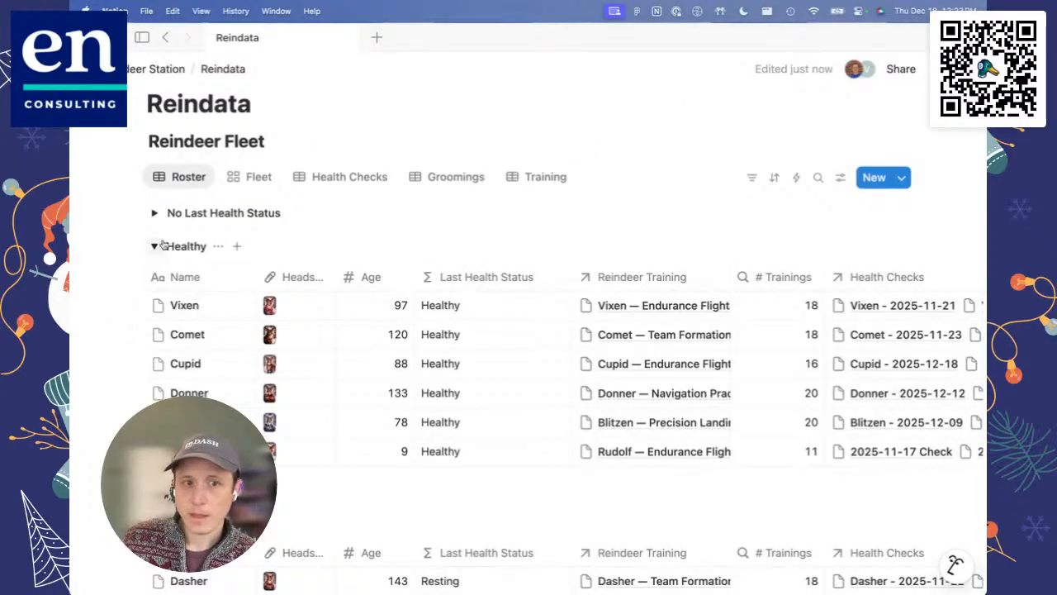
Step: Review the reindeer listed in the Healthy, Resting and Sick groups of the Roster
scroll(254, 296, "down", 2)
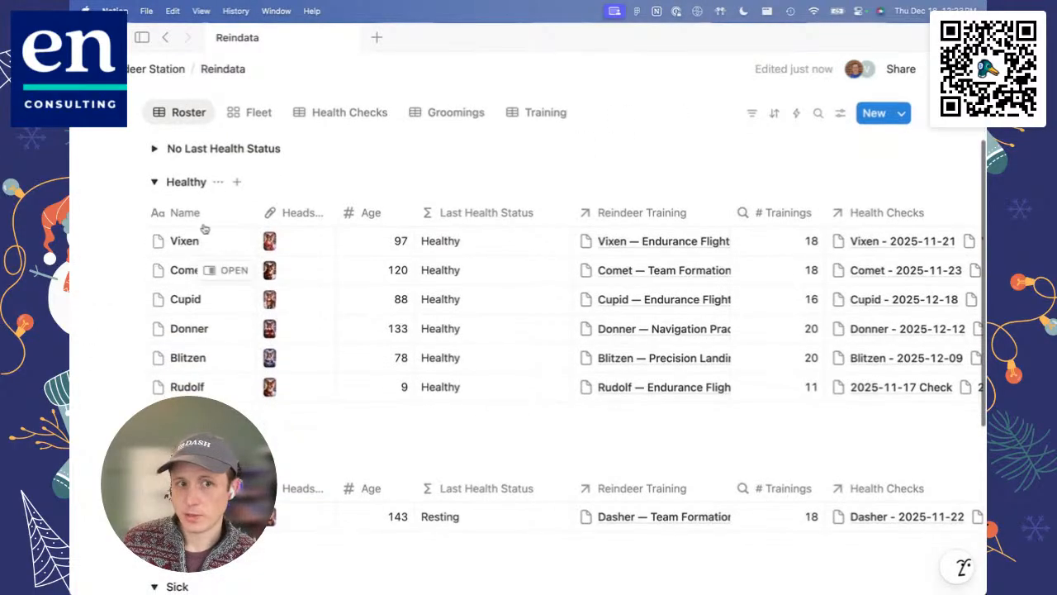
scroll(433, 310, "down", 5)
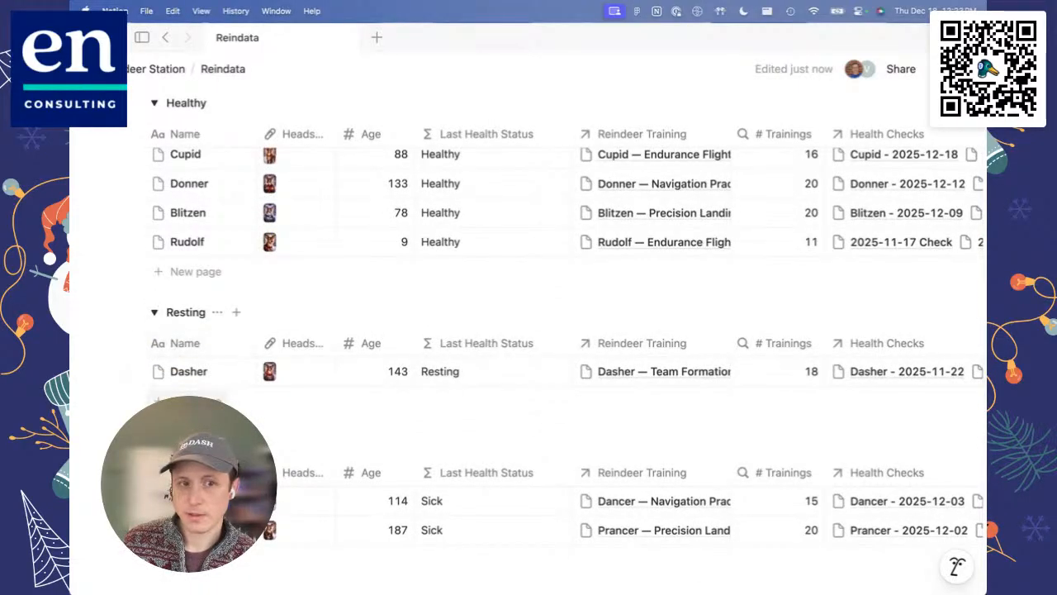
scroll(227, 368, "down", 4)
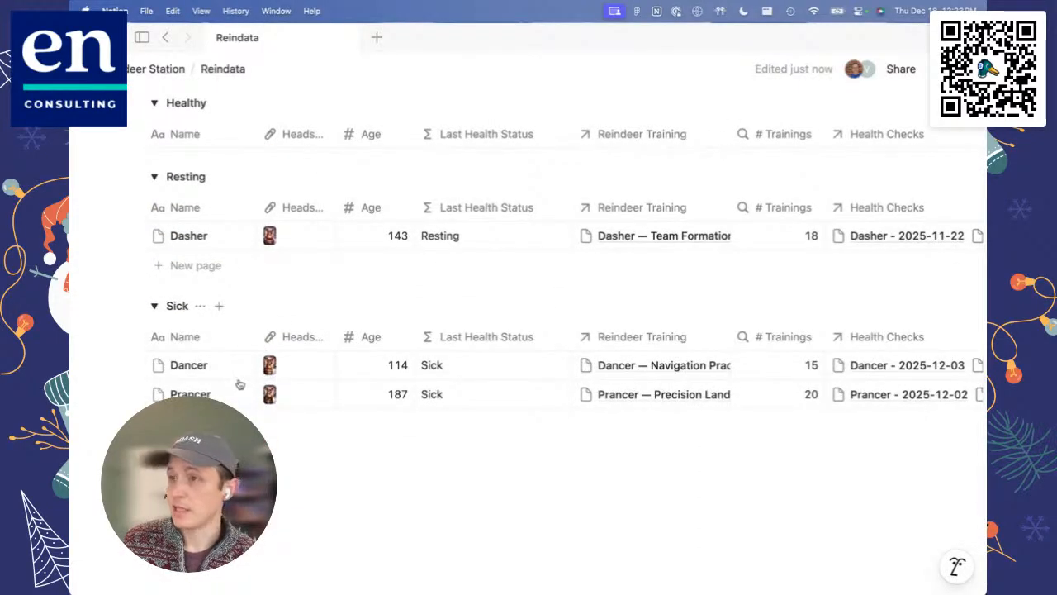
Step: Set the Fleet gallery's card size to Small and turn on Fit image for the reindeer cards
scroll(238, 380, "up", 10)
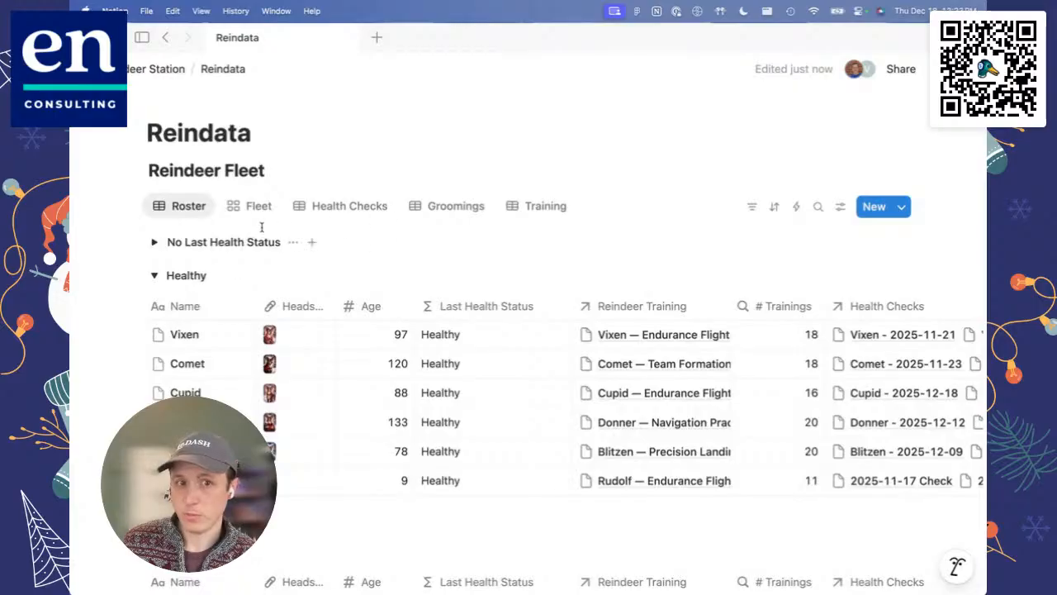
left_click(259, 208)
scroll(421, 417, "down", 1)
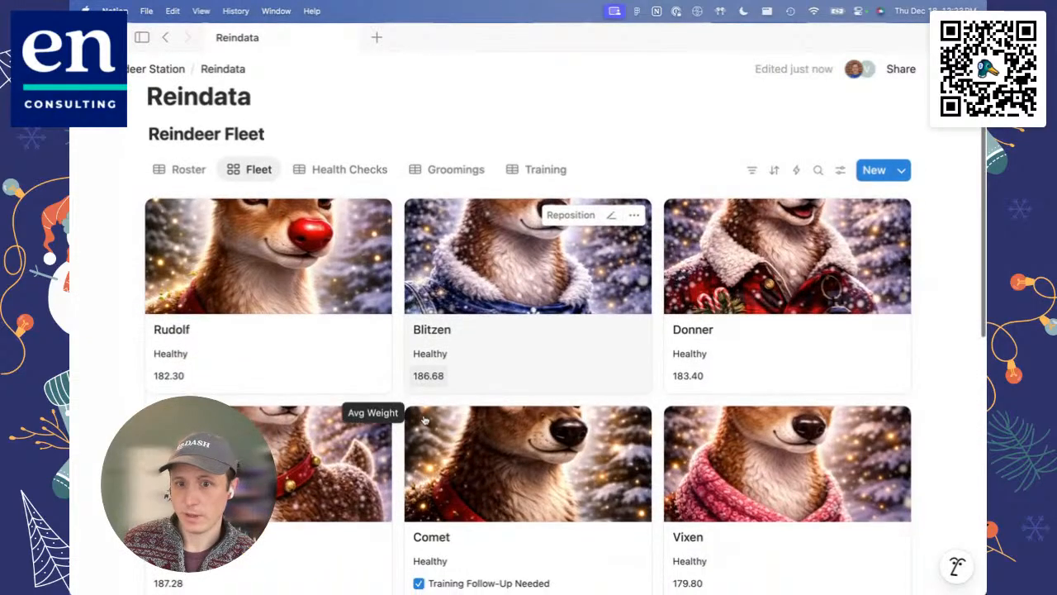
scroll(424, 421, "down", 10)
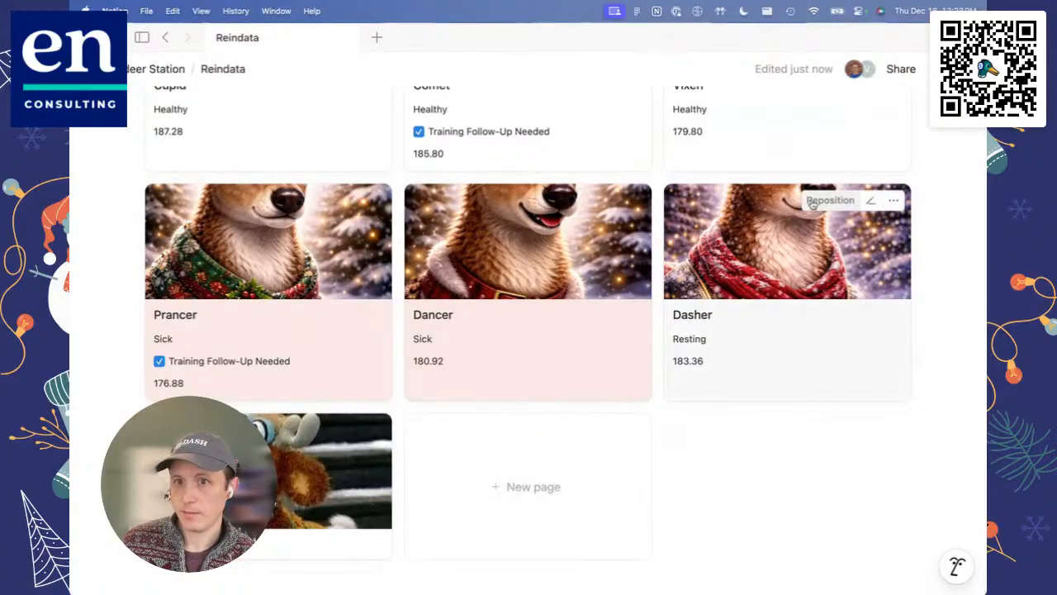
scroll(672, 405, "up", 10)
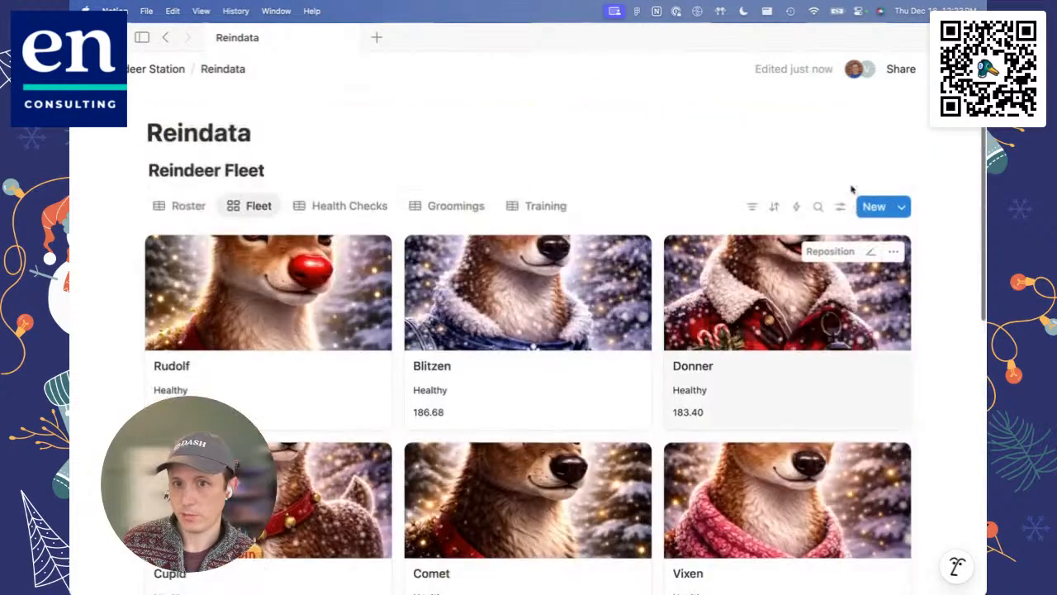
left_click(840, 206)
left_click(768, 303)
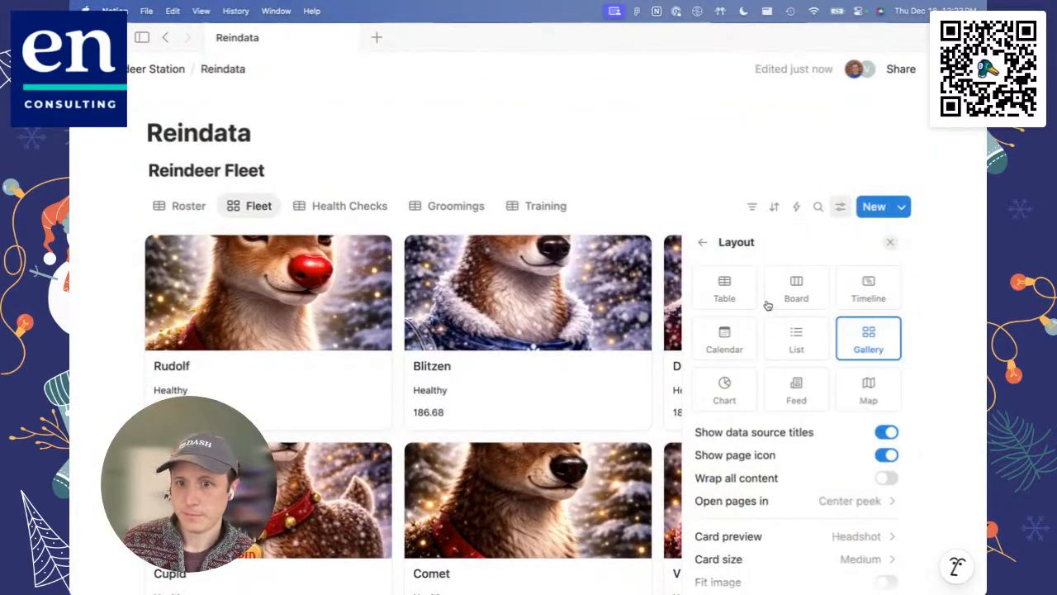
scroll(818, 496, "down", 2)
left_click(821, 517)
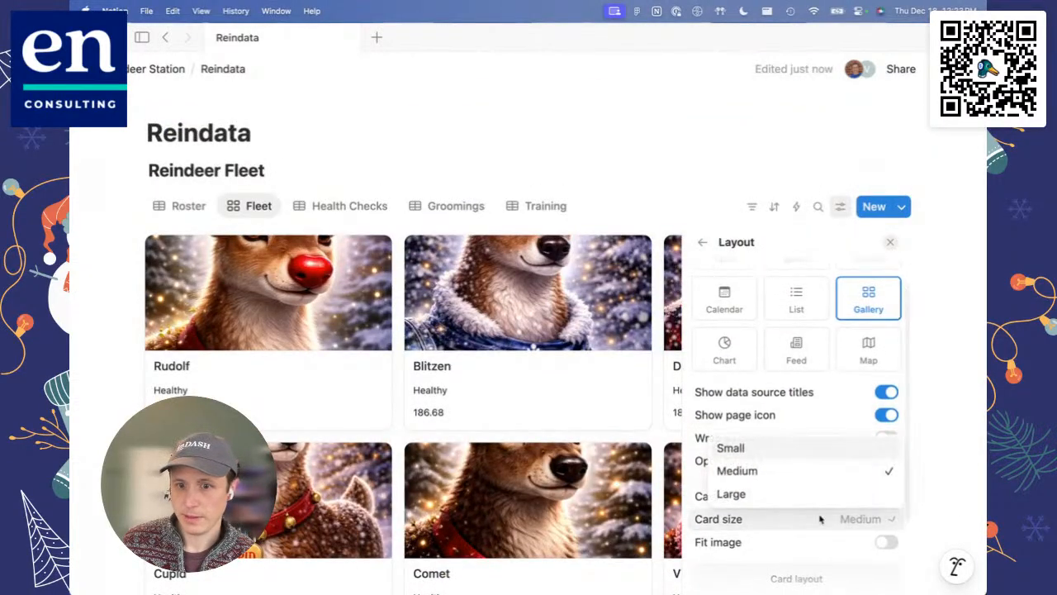
left_click(770, 453)
left_click(884, 542)
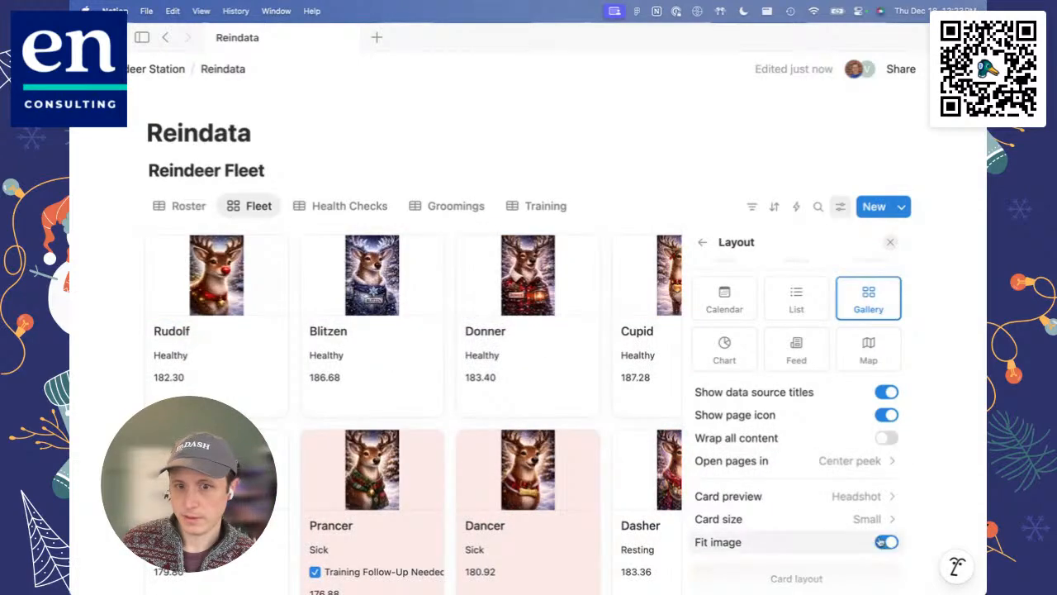
Step: Add a conditional color rule to the Fleet gallery giving cards whose Last Health Status contains "injured" a purple background
left_click(703, 242)
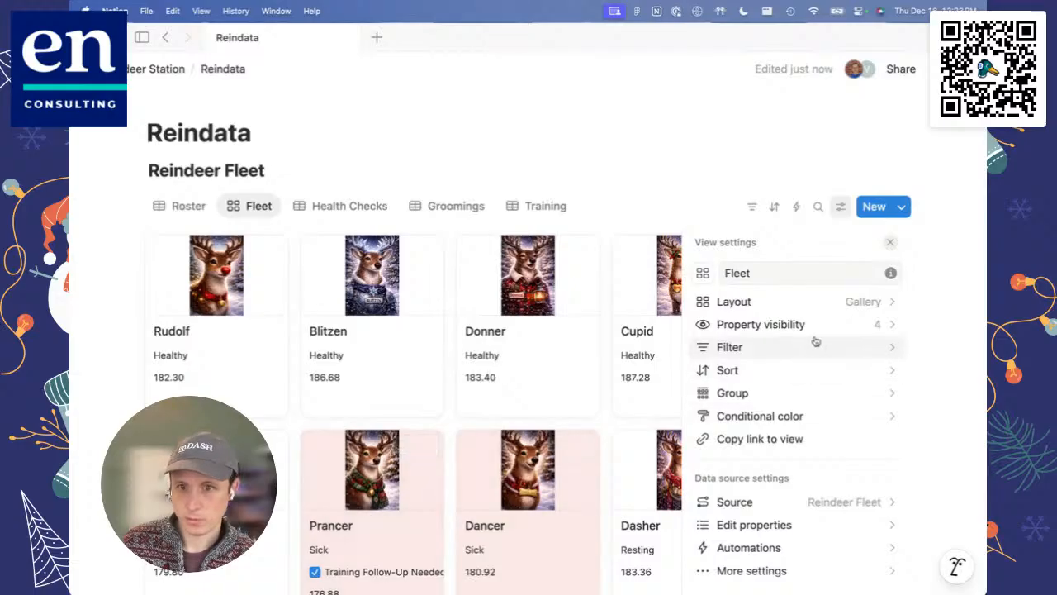
left_click(764, 416)
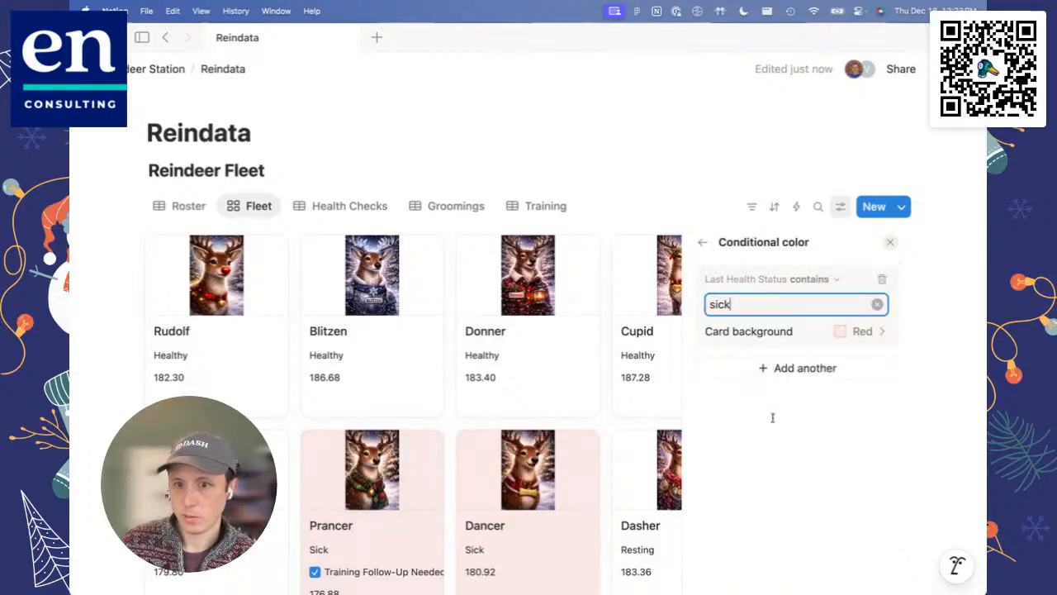
left_click(862, 331)
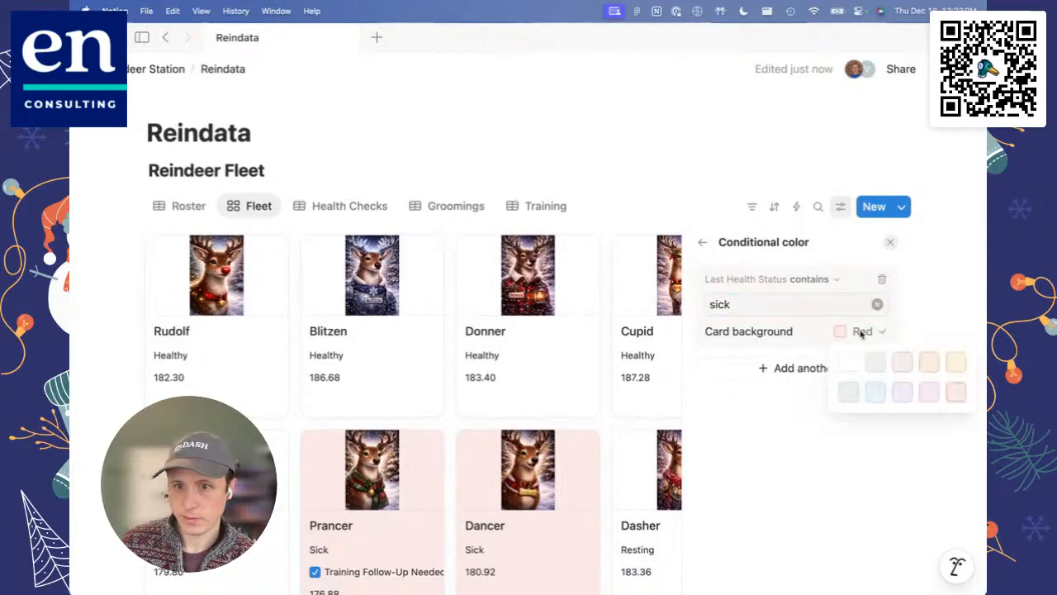
left_click(780, 368)
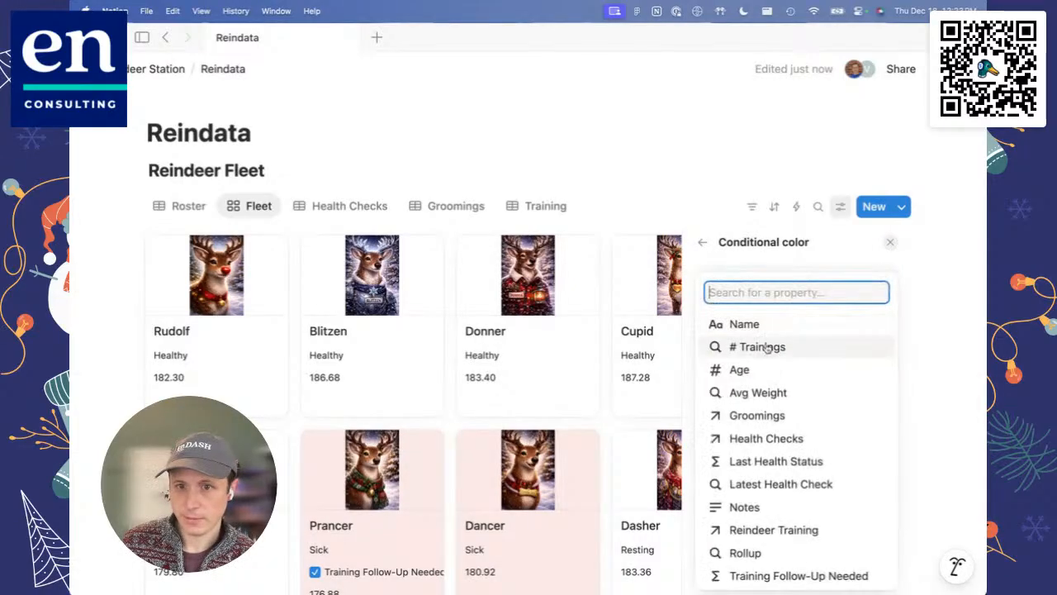
left_click(781, 462)
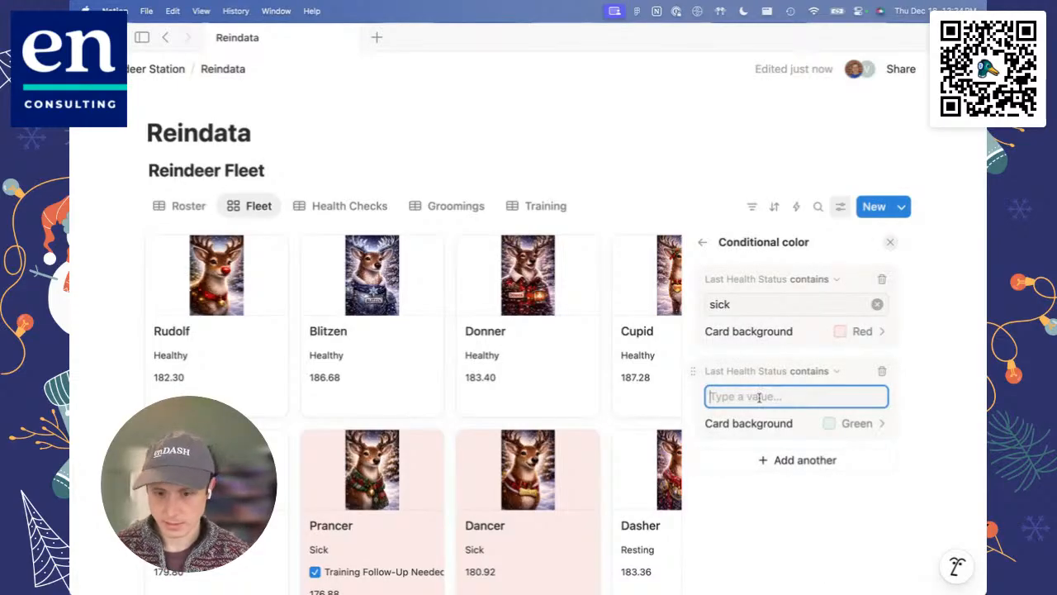
type("injured")
left_click(862, 424)
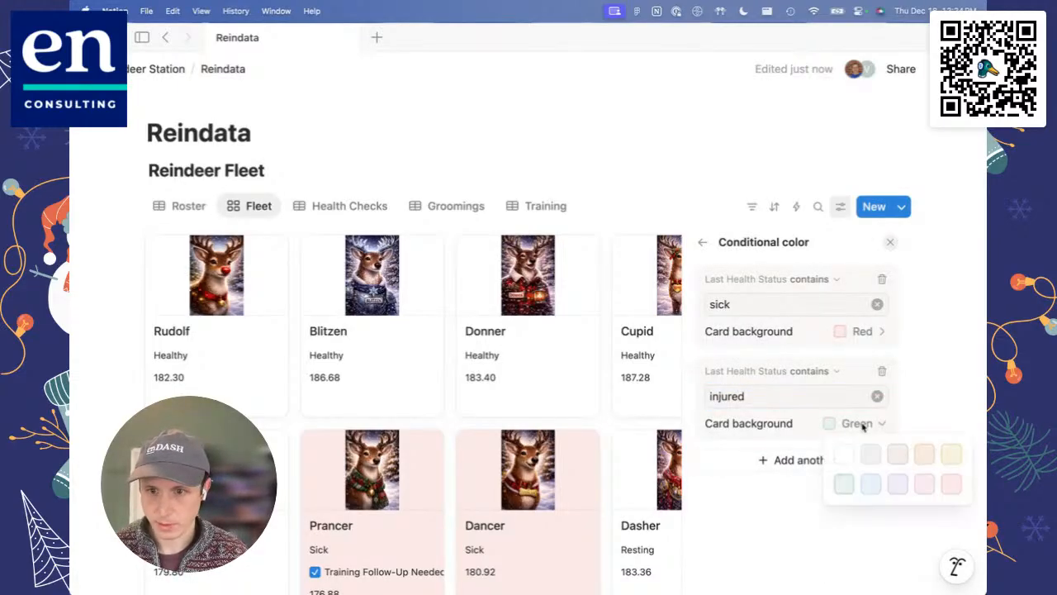
left_click(898, 484)
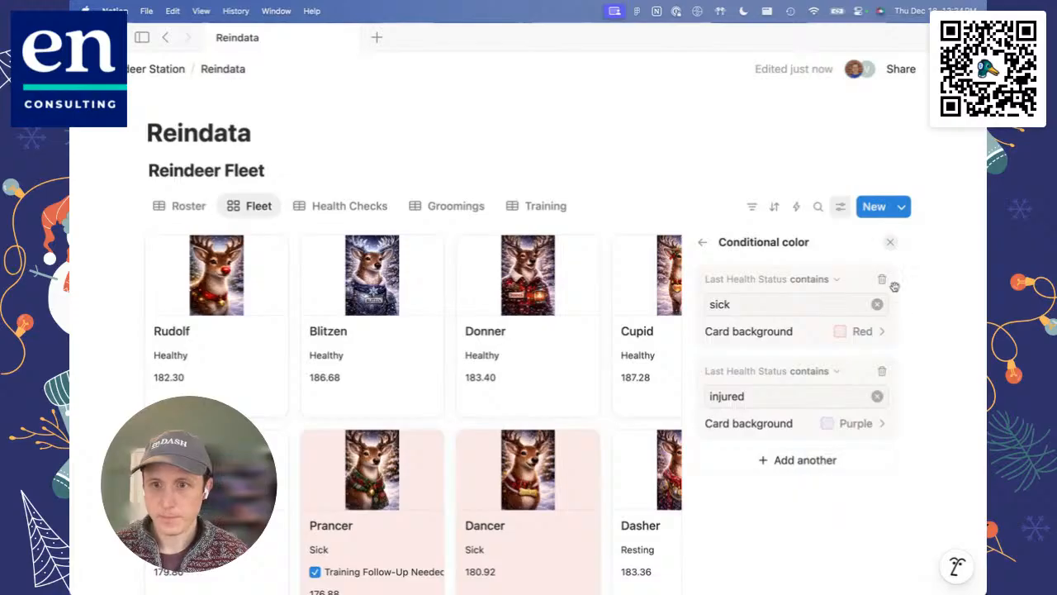
left_click(889, 242)
scroll(657, 445, "down", 3)
scroll(657, 444, "up", 2)
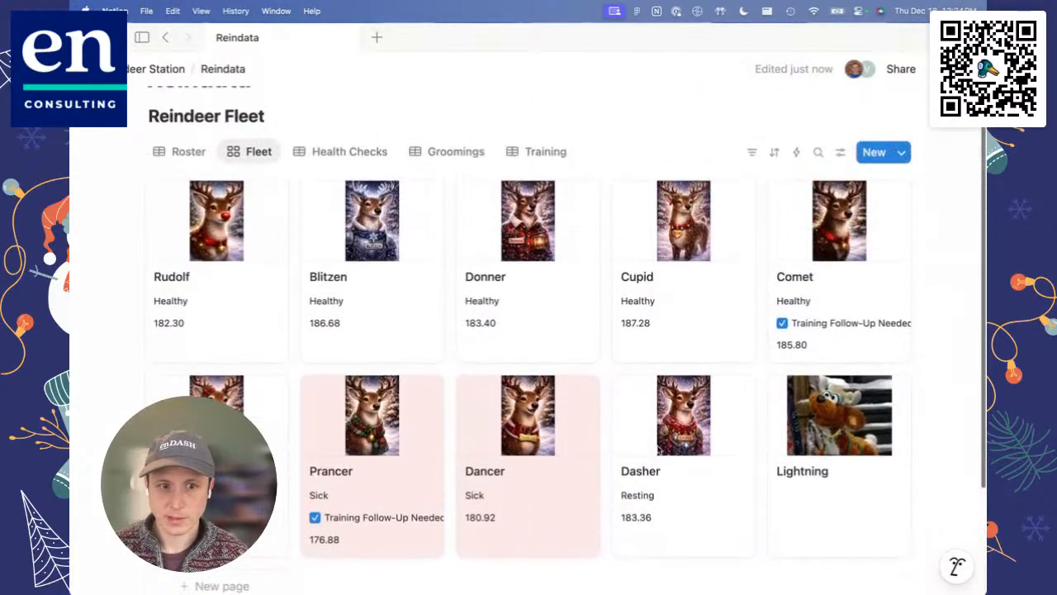
Step: Set Health to Injured on Cupid's December 18, 2025 health check and return to the Fleet gallery
left_click(349, 157)
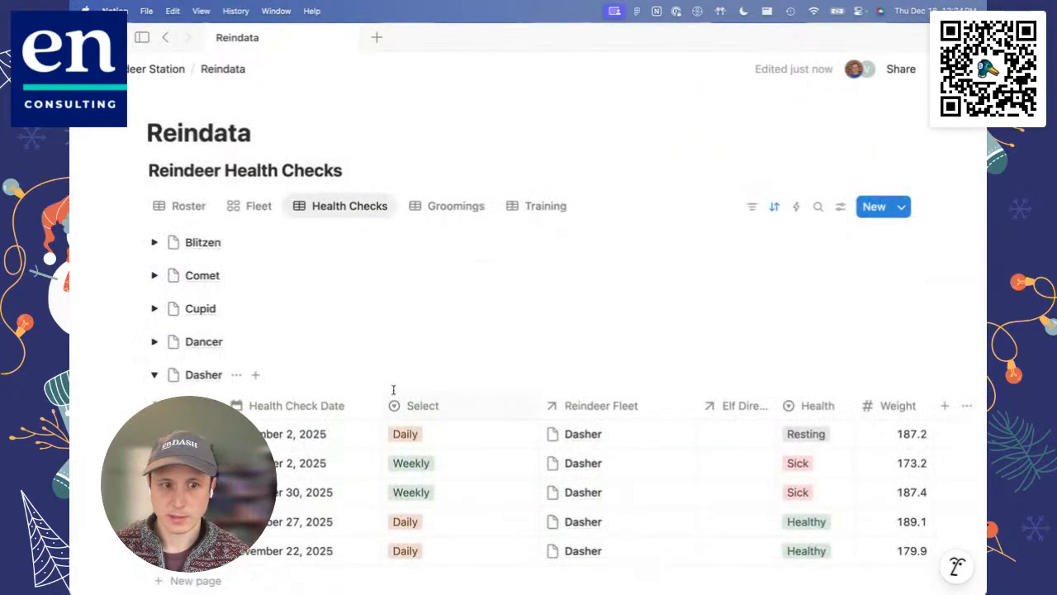
left_click(154, 341)
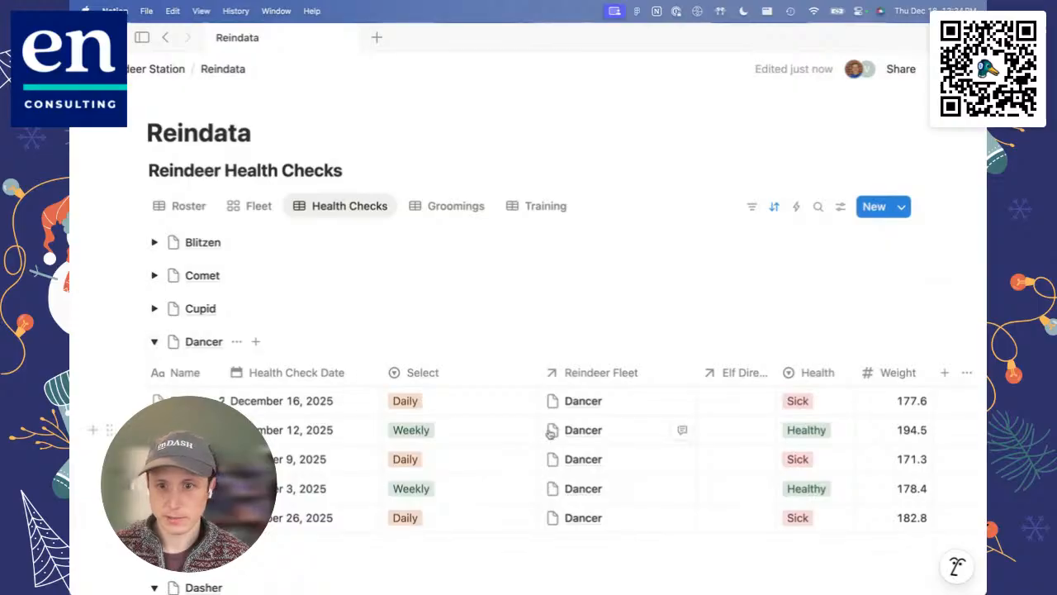
left_click(154, 308)
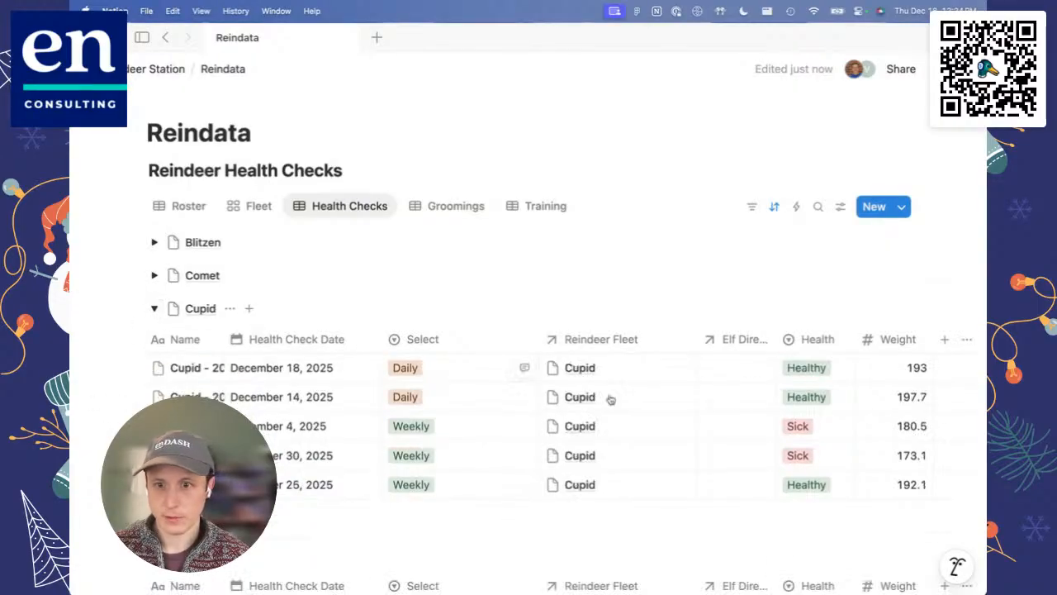
left_click(822, 375)
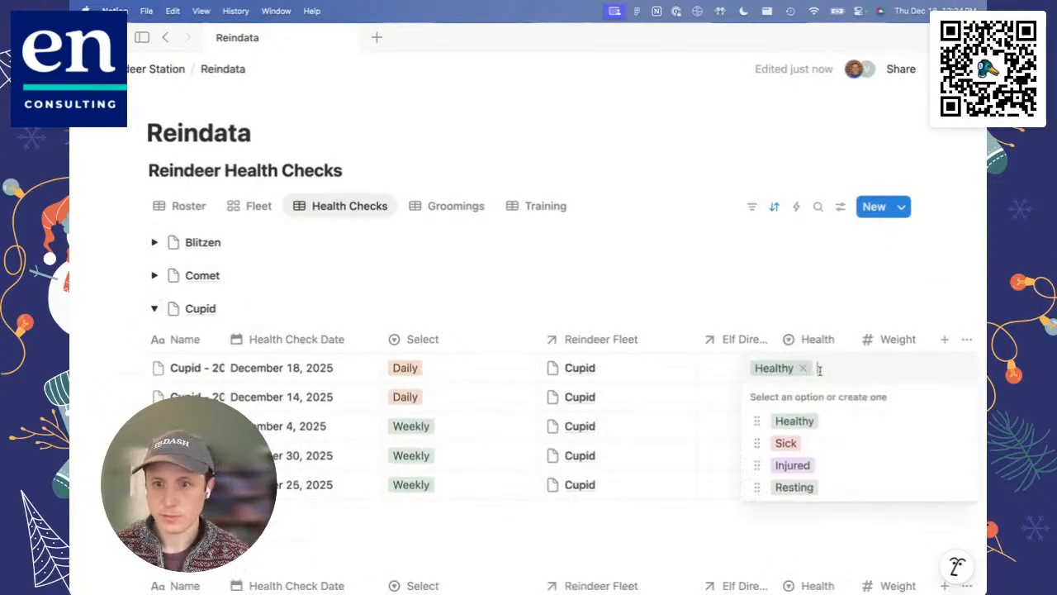
left_click(809, 465)
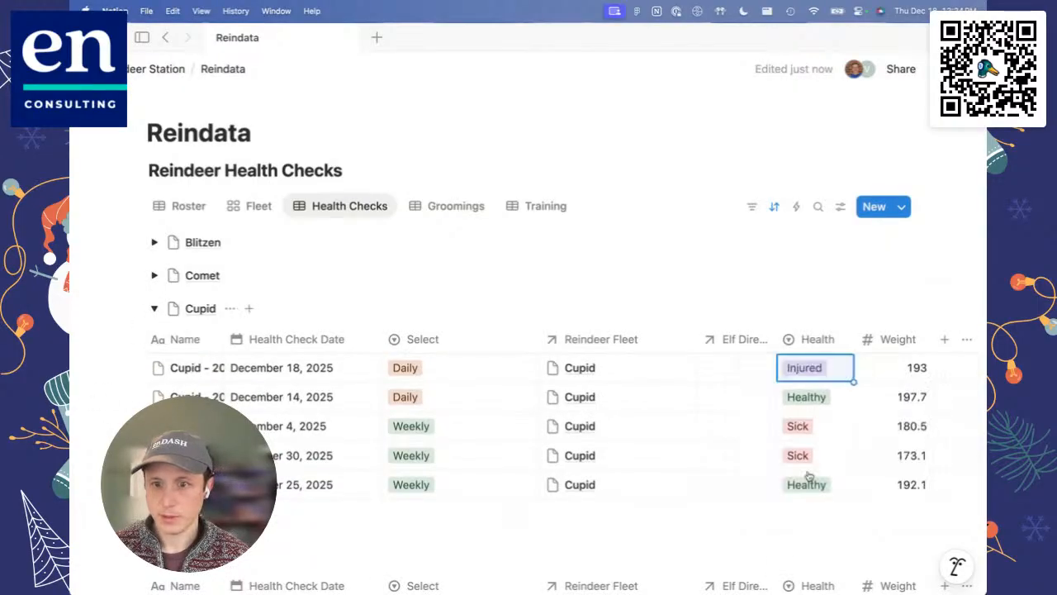
left_click(255, 206)
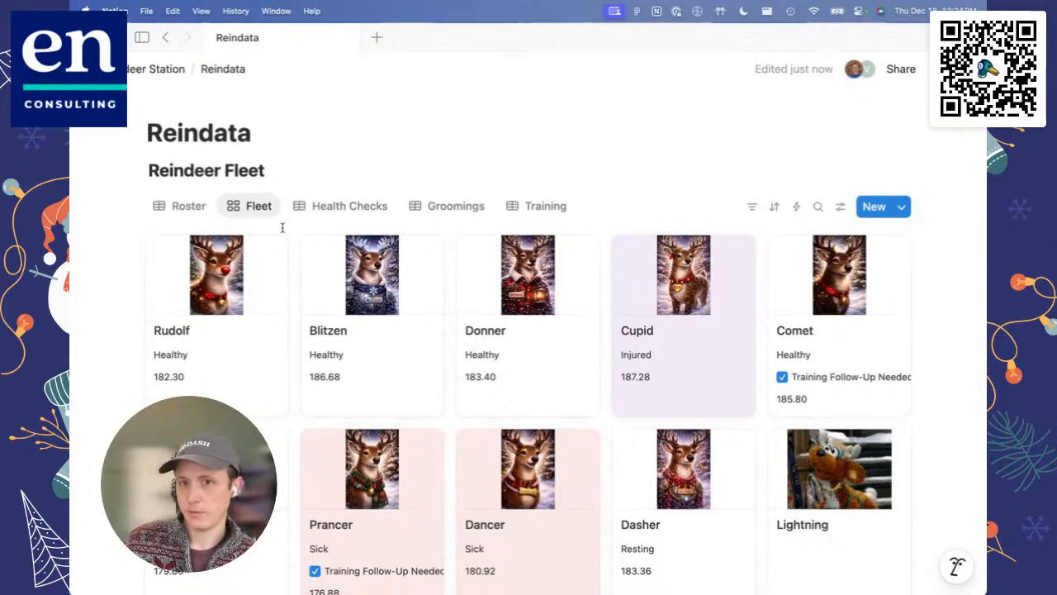
Step: Examine the Last Health Status groups in the Roster view
left_click(192, 213)
scroll(691, 338, "right", 1)
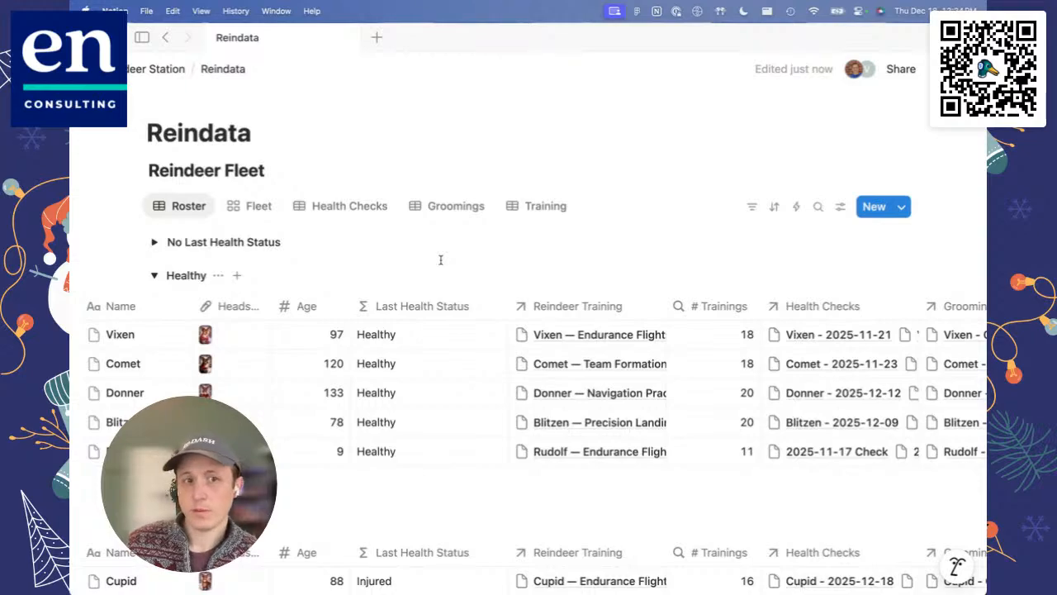
scroll(436, 272, "down", 1)
scroll(438, 274, "up", 1)
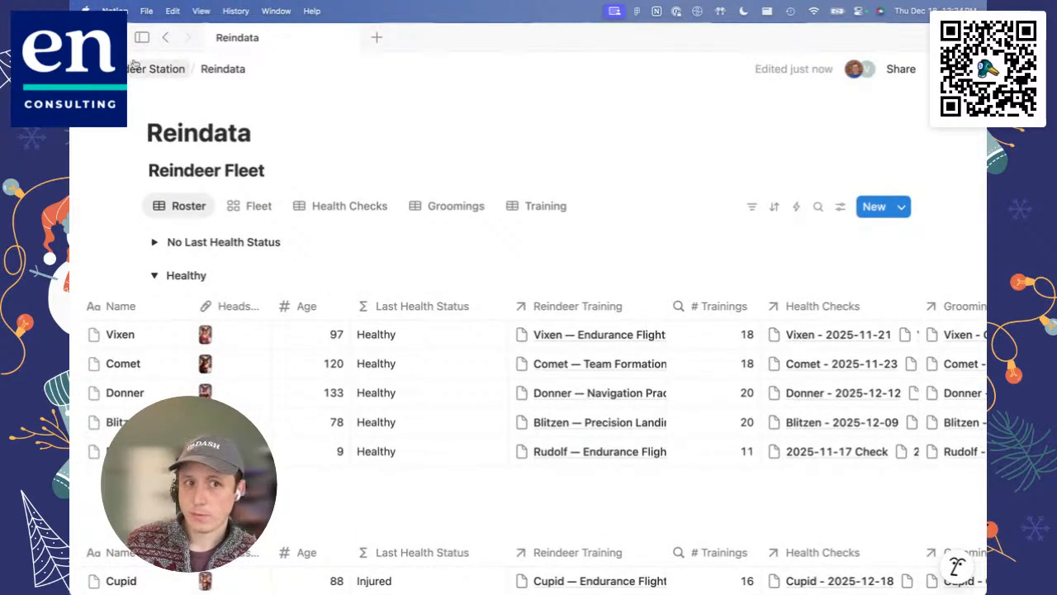
Step: Open the Toy Production Tracking DB under Toy-Making in the Elf Operations teamspace
left_click(142, 38)
left_click(91, 309)
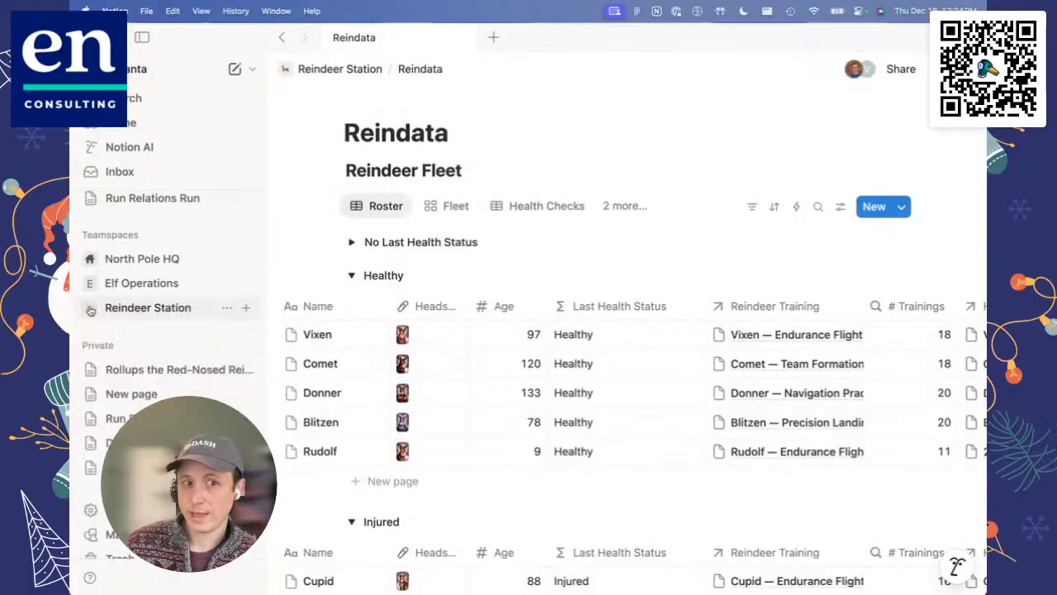
left_click(92, 284)
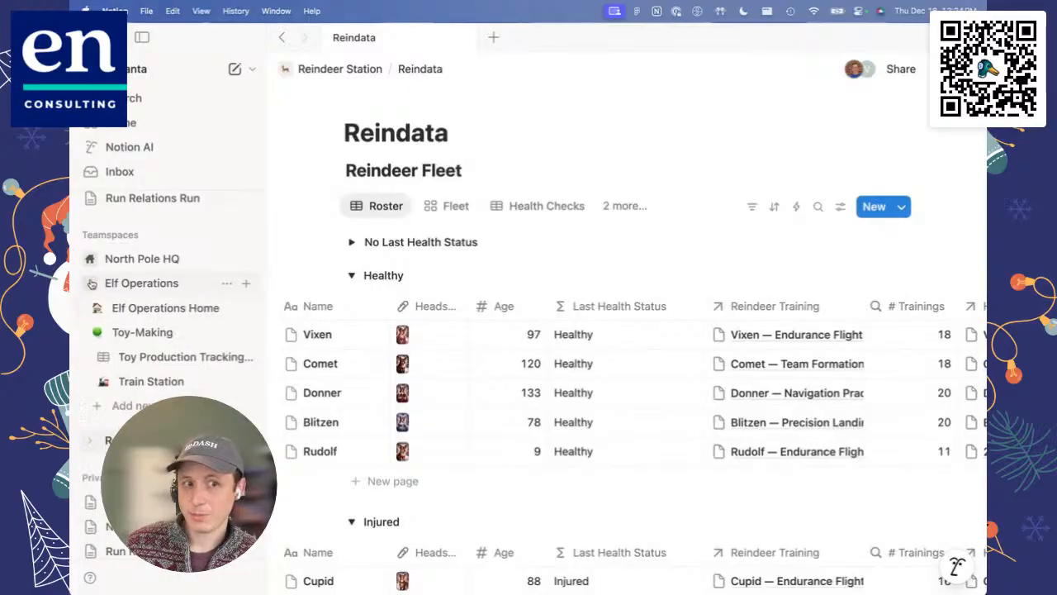
left_click(153, 357)
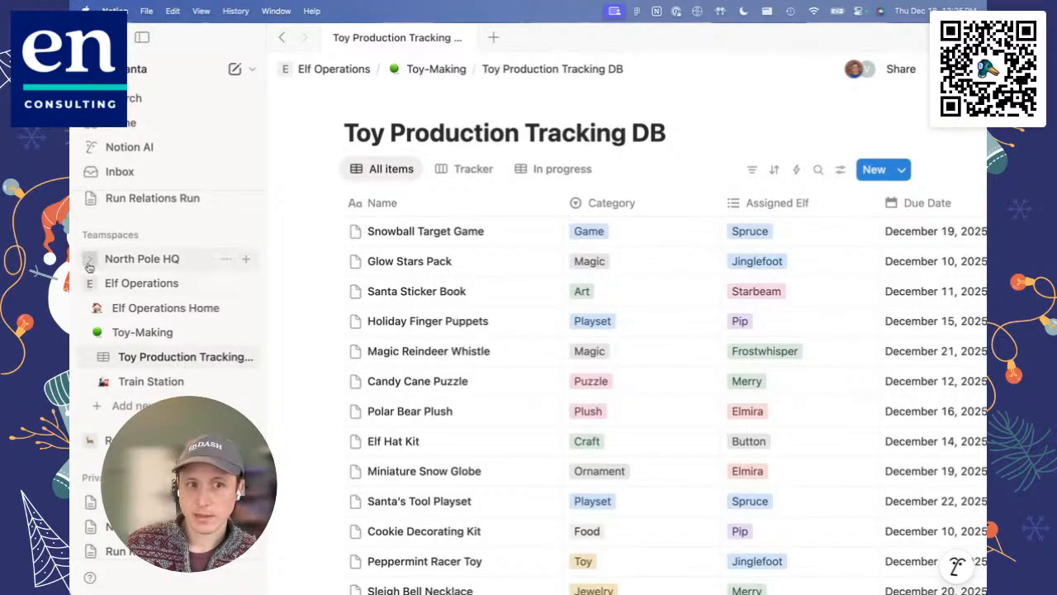
Step: Open THE List under Santa Operations in the North Pole HQ teamspace
left_click(89, 259)
left_click(96, 331)
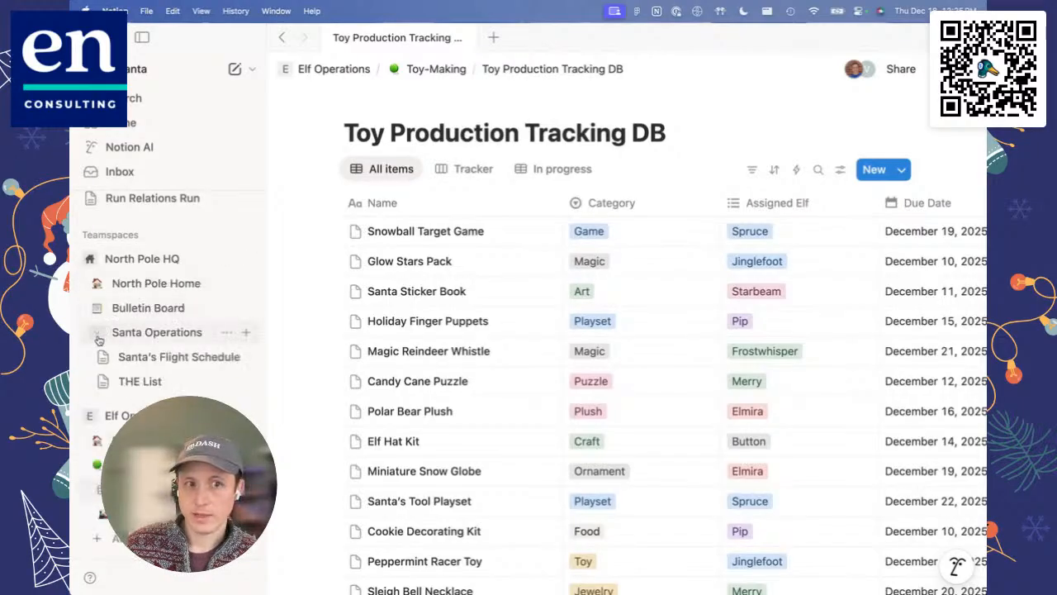
left_click(133, 384)
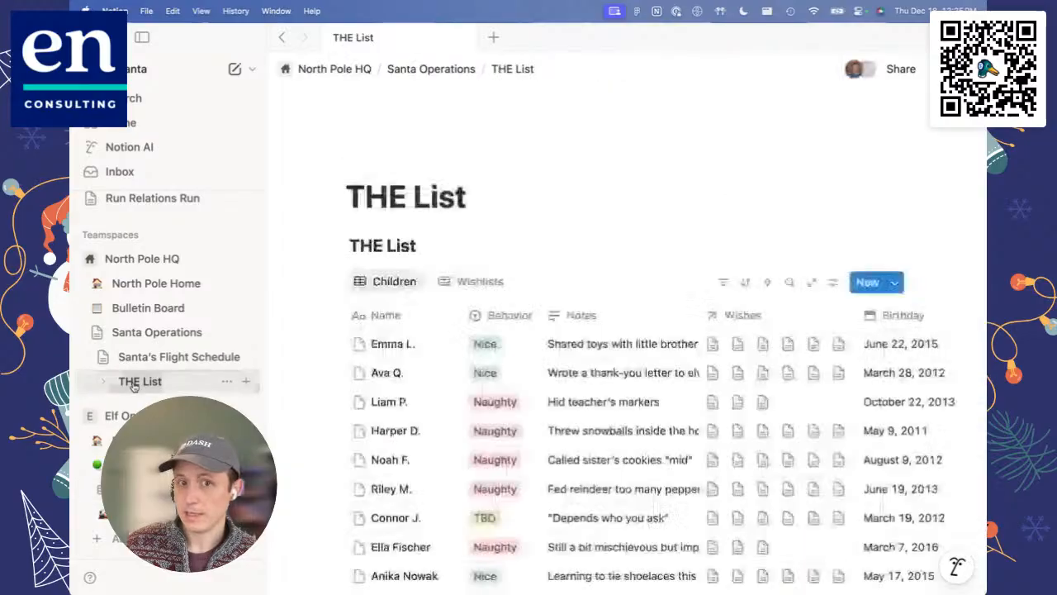
Step: Look through the Children view of THE List, loading more rows and checking its properties and view settings
scroll(446, 405, "down", 2)
scroll(456, 408, "down", 2)
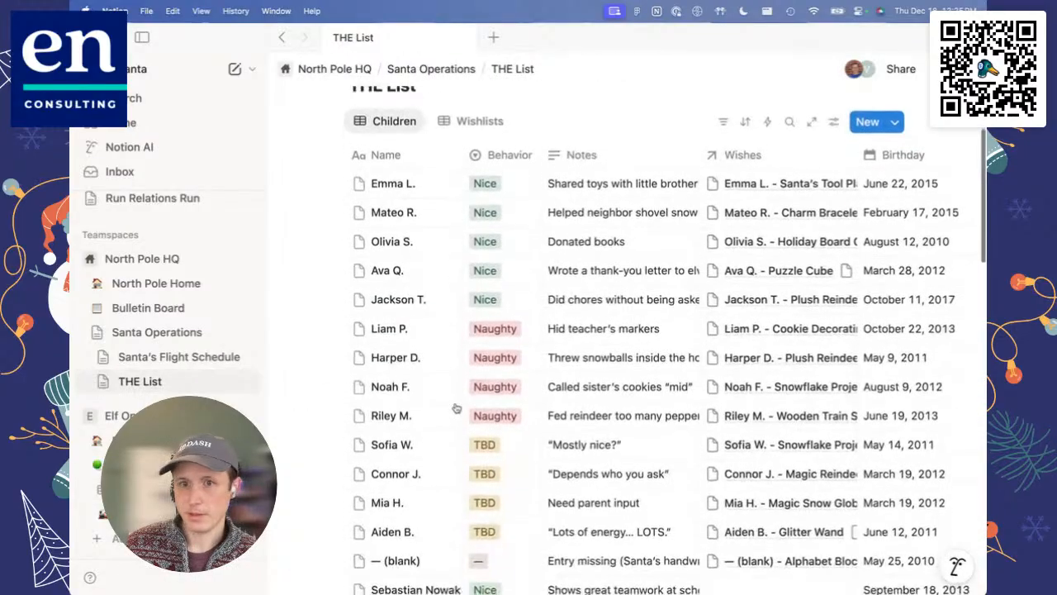
scroll(471, 427, "down", 15)
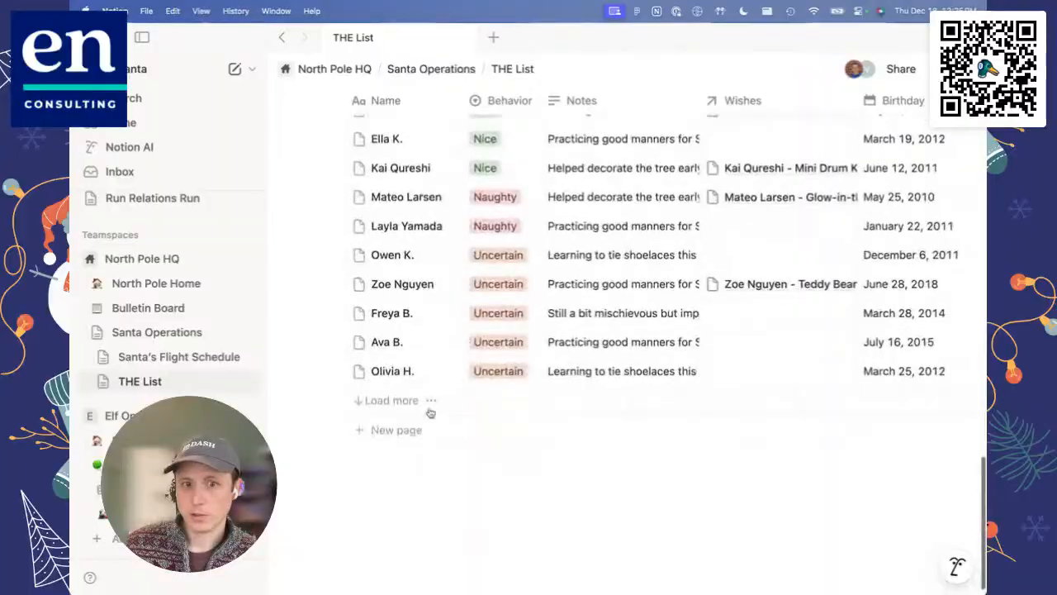
left_click(381, 401)
scroll(403, 457, "down", 15)
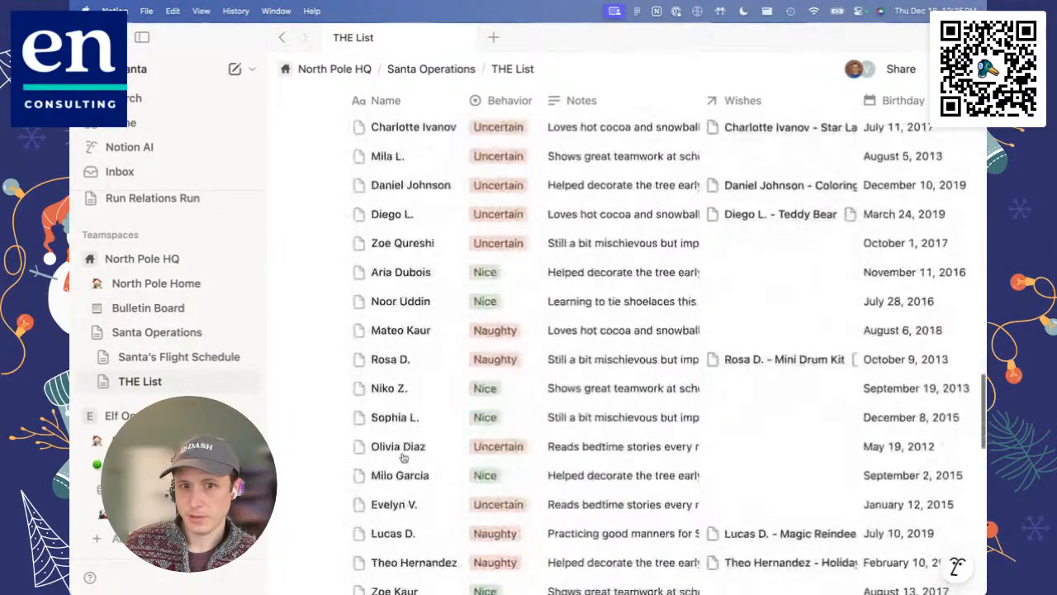
scroll(447, 429, "up", 20)
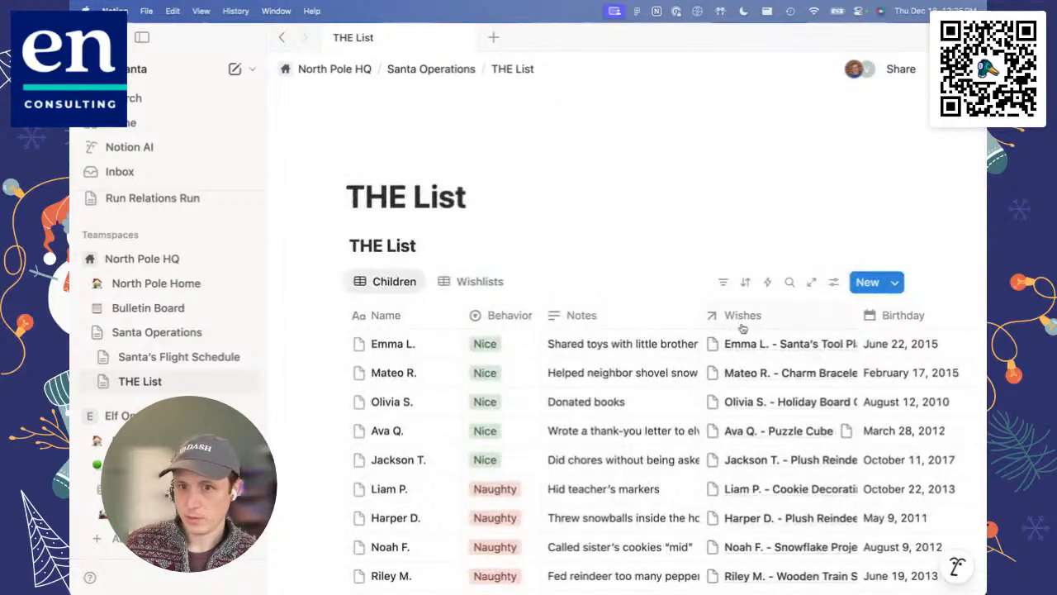
scroll(751, 430, "down", 5)
scroll(751, 430, "up", 5)
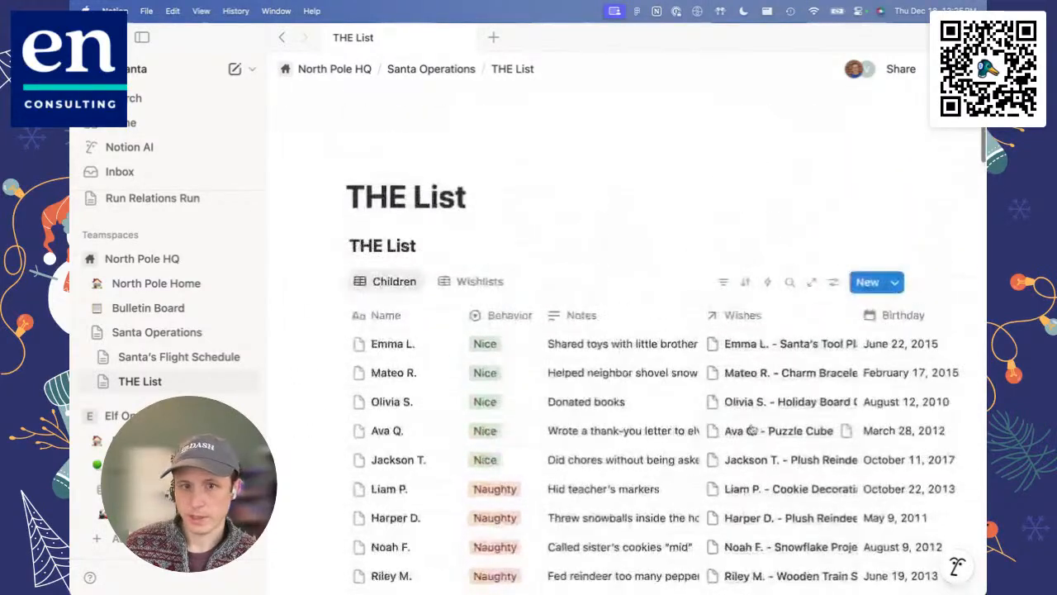
left_click(834, 281)
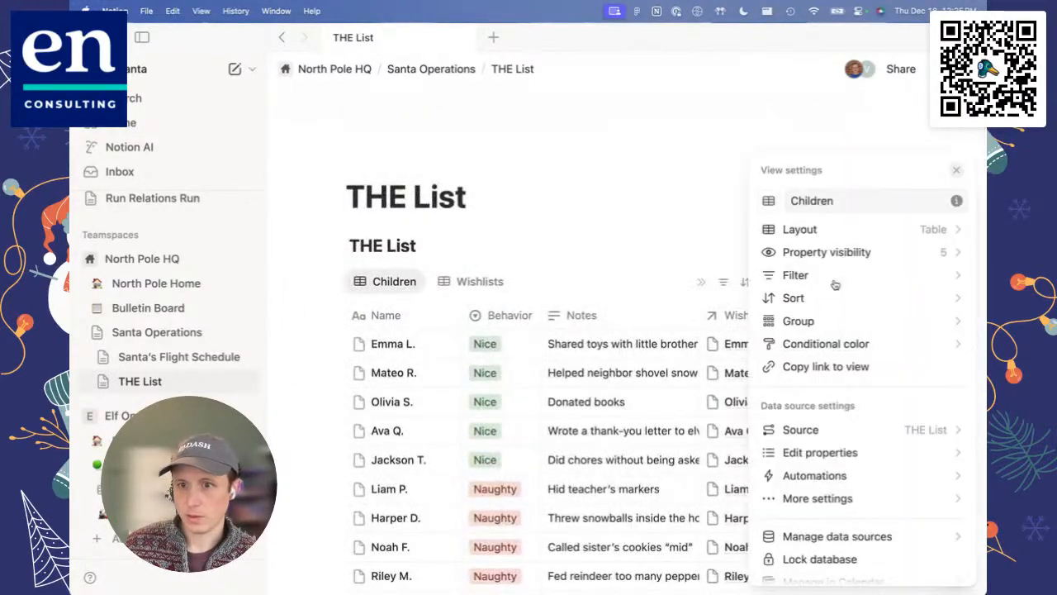
left_click(657, 220)
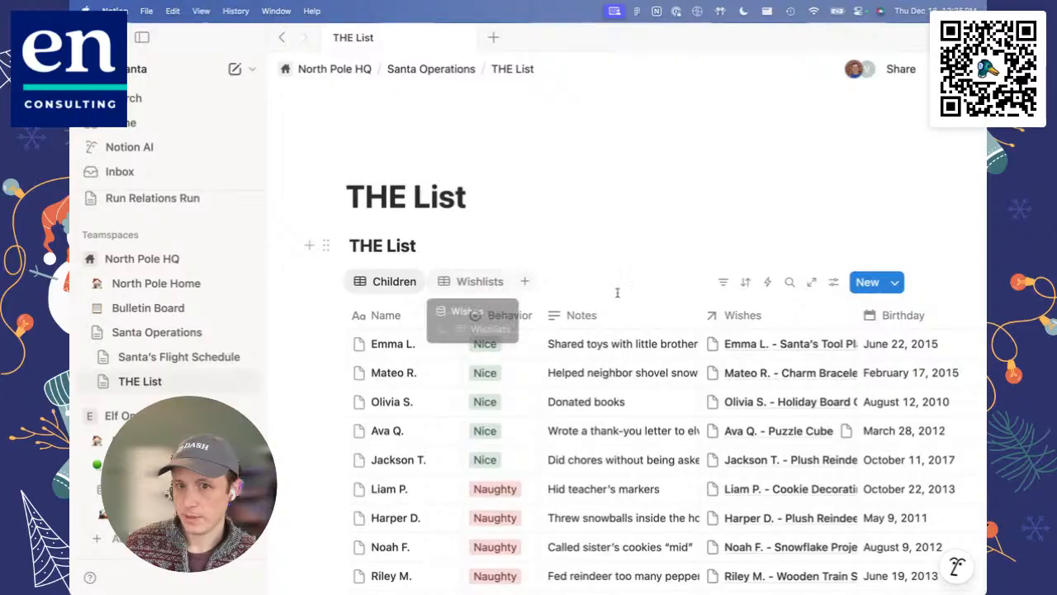
Step: Check the Wishes relation settings and the data sources managed in THE List
left_click(753, 321)
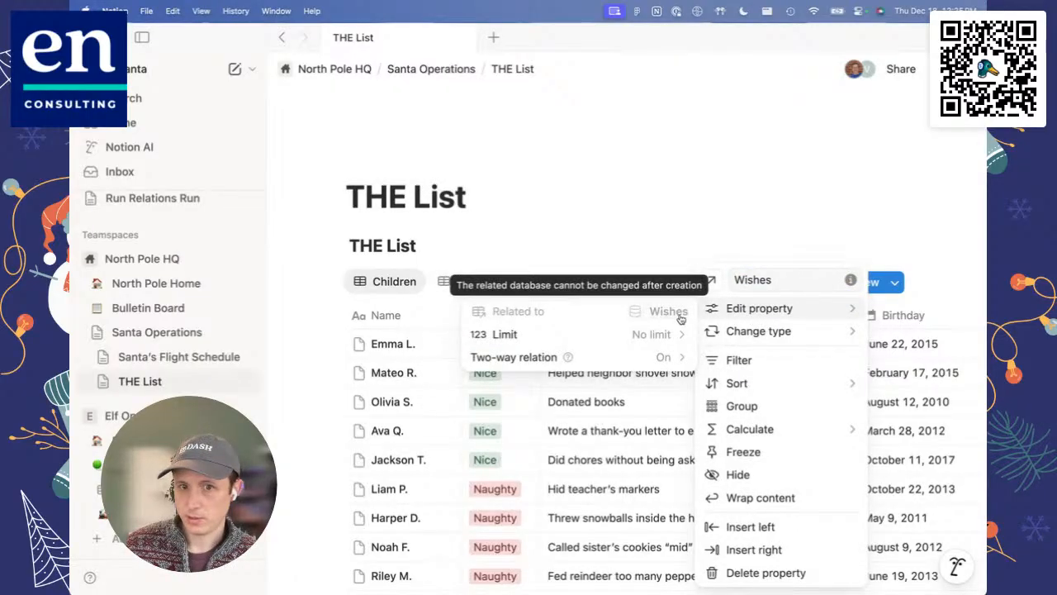
left_click(675, 264)
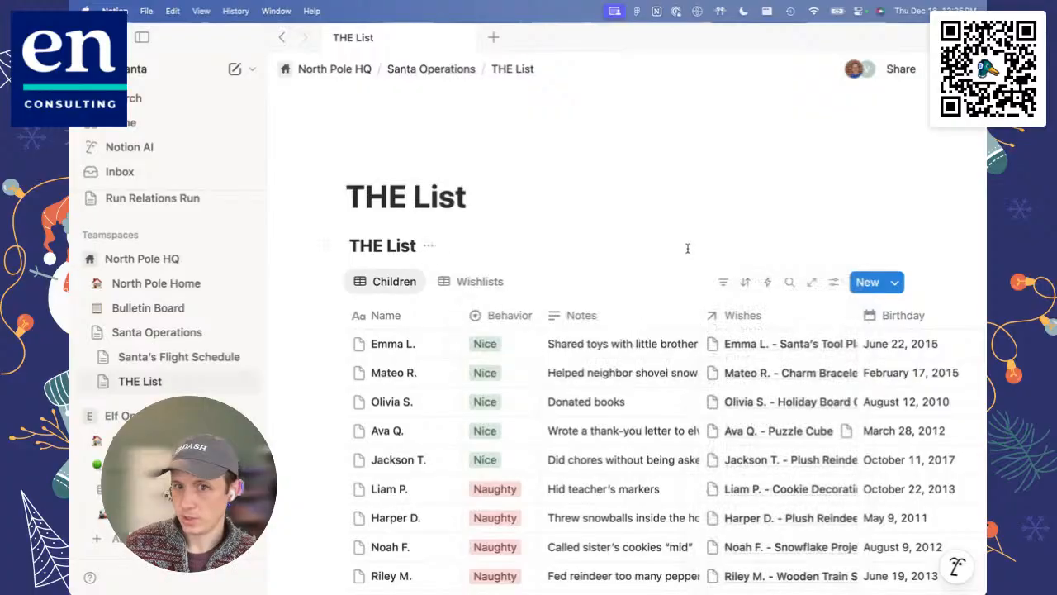
left_click(832, 281)
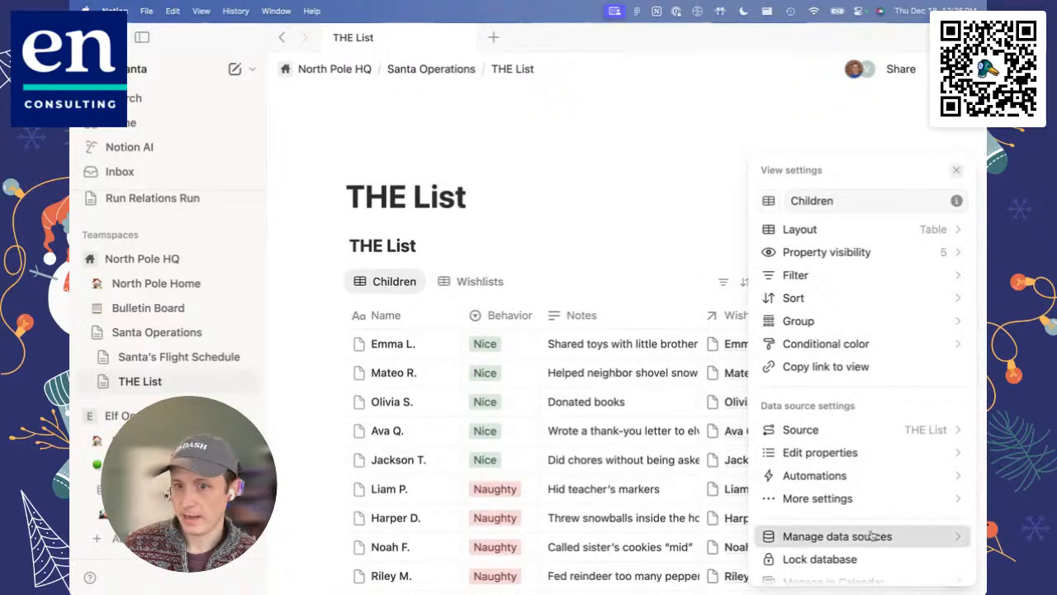
left_click(842, 536)
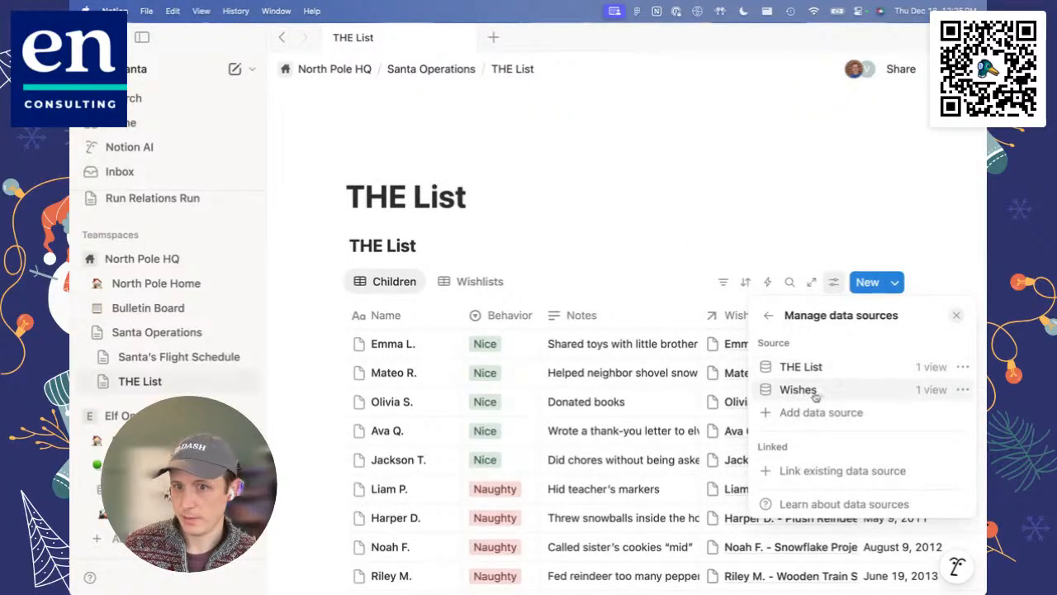
left_click(685, 239)
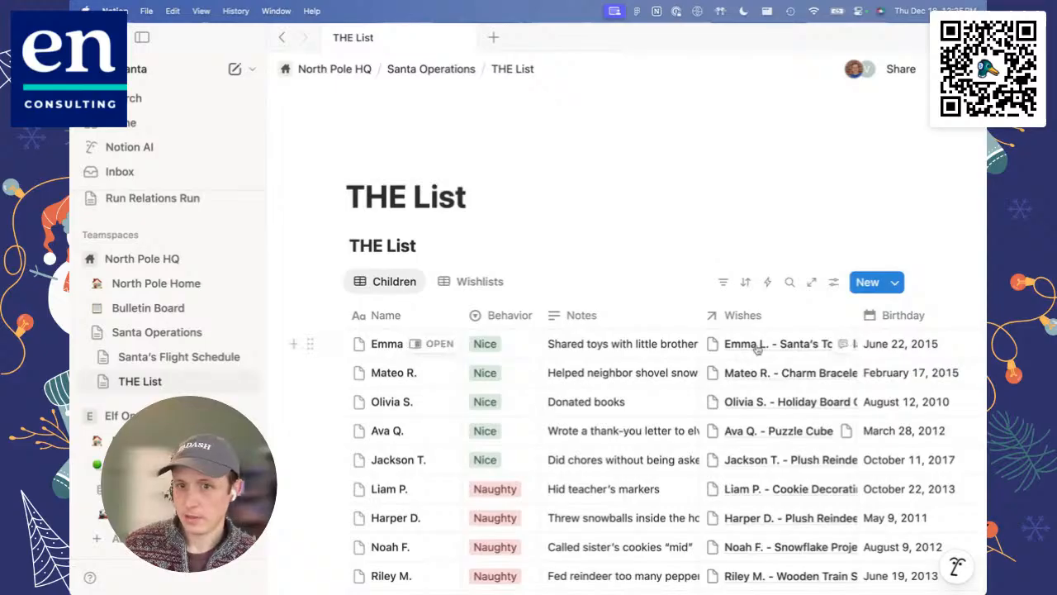
Step: Open the first child's Santa's Tool Playset wish as a full page and go up to its parent Wishes database
left_click(748, 348)
left_click(647, 139)
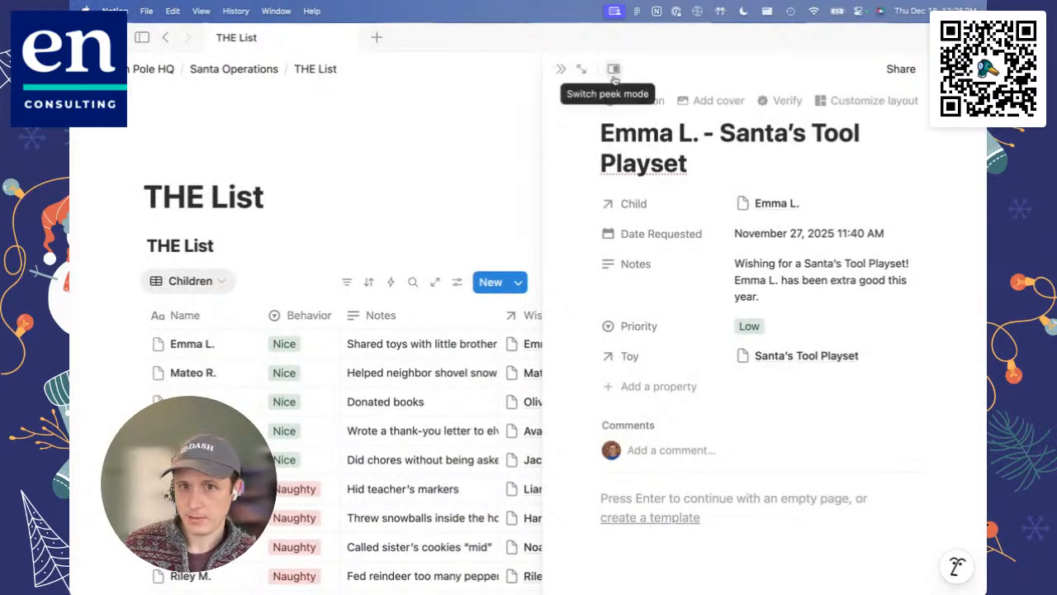
left_click(582, 69)
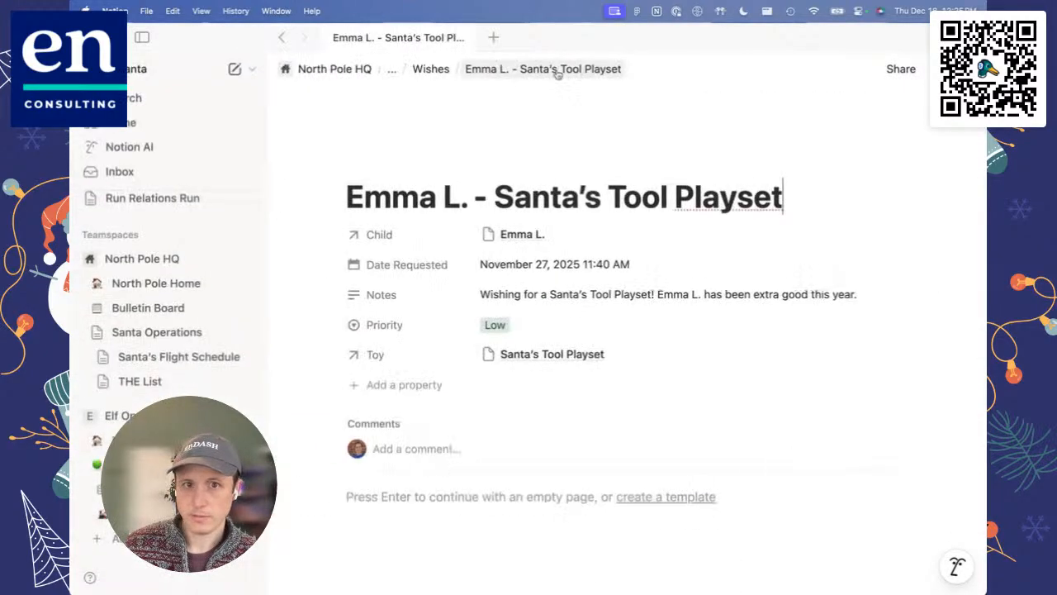
left_click(431, 68)
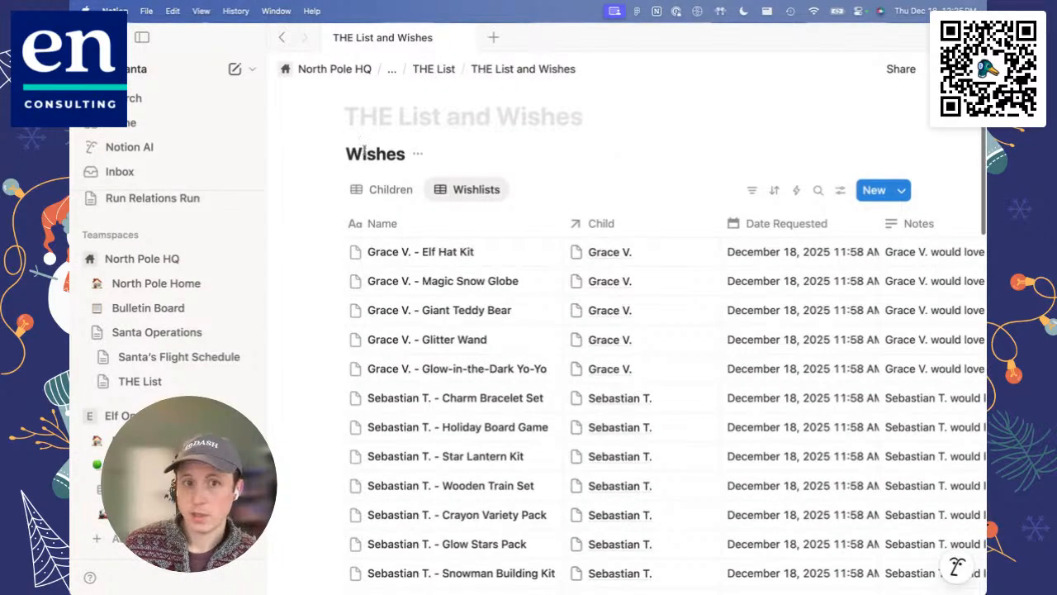
Step: Compare the Children and Wishlists views of the THE List and Wishes database, ending on Wishlists
left_click(384, 204)
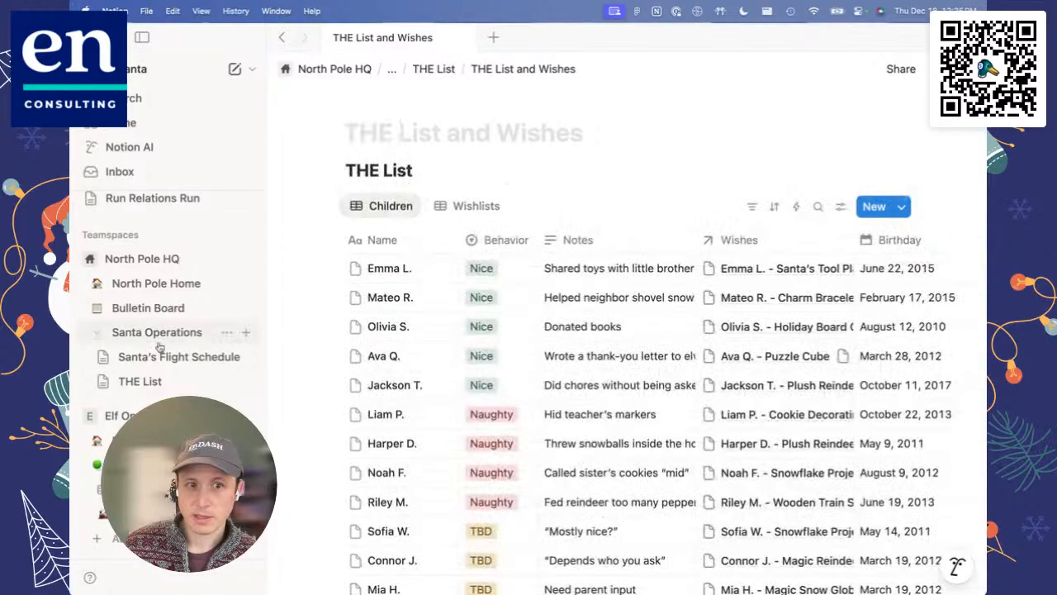
left_click_drag(385, 207, 448, 209)
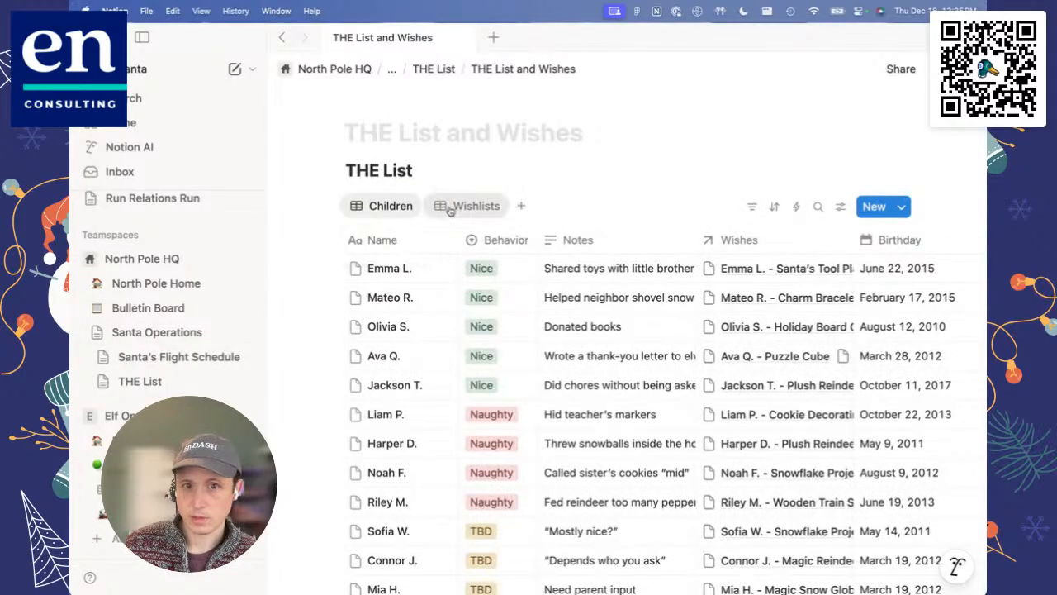
left_click(450, 210)
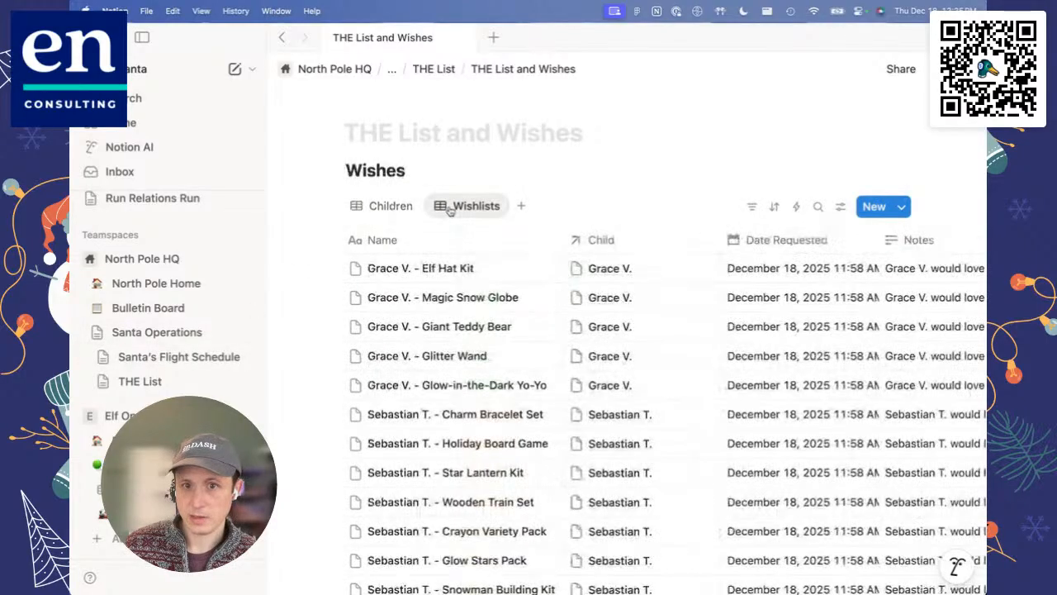
left_click(380, 206)
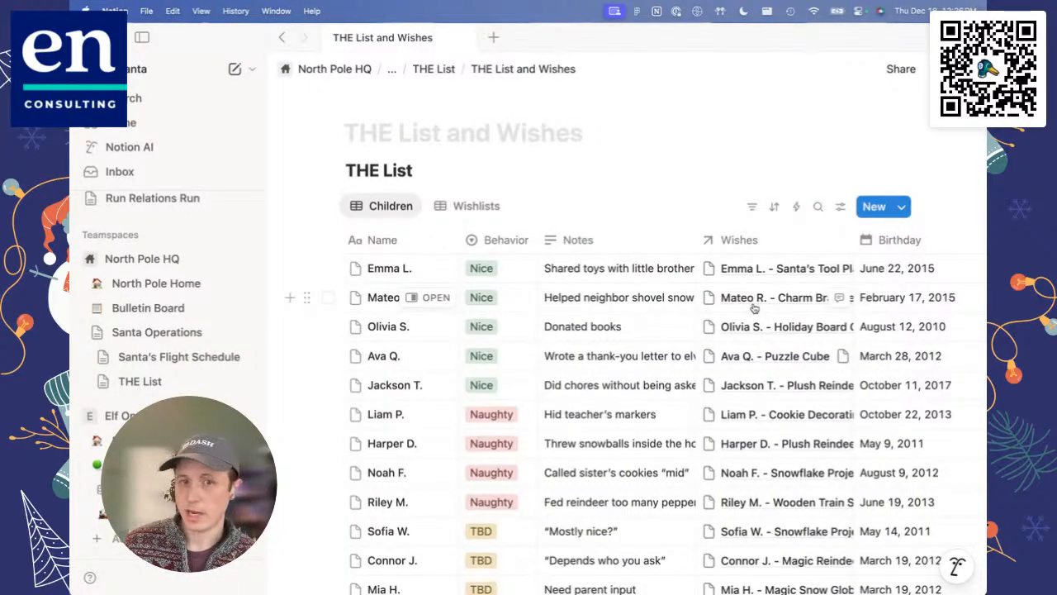
left_click(467, 206)
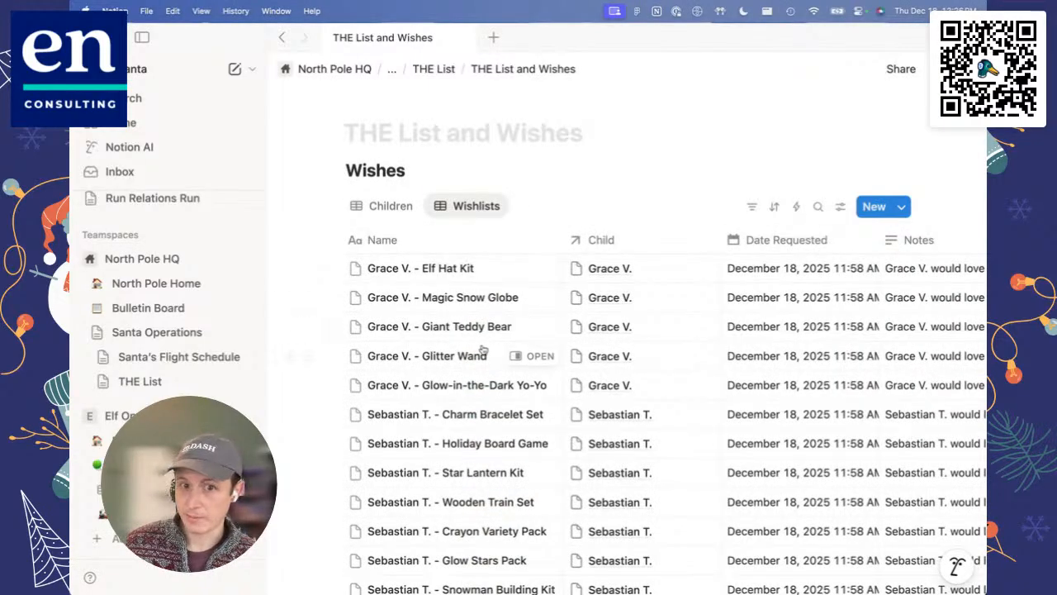
Step: Look through the Wishlists table's columns, including Child, Date Requested, Notes, Priority and Toy
scroll(483, 350, "down", 1)
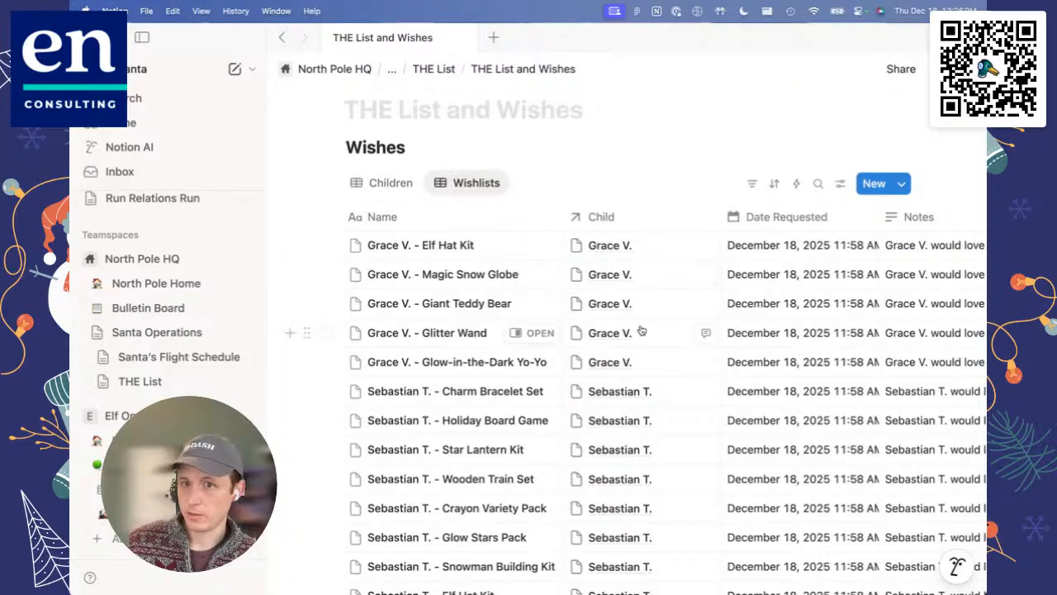
scroll(642, 330, "right", 1)
scroll(642, 330, "right", 10)
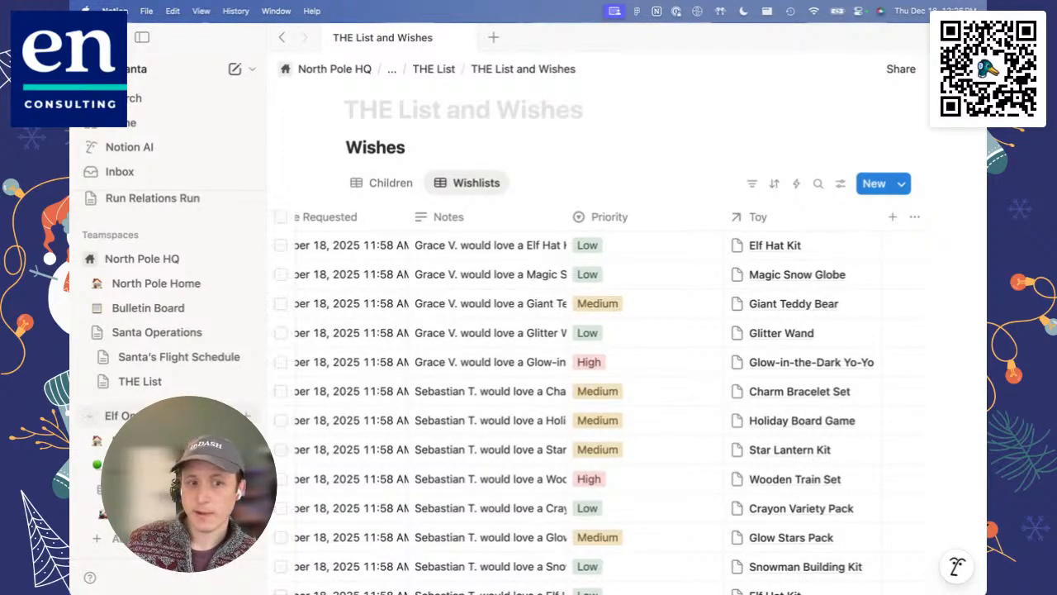
scroll(165, 371, "down", 1)
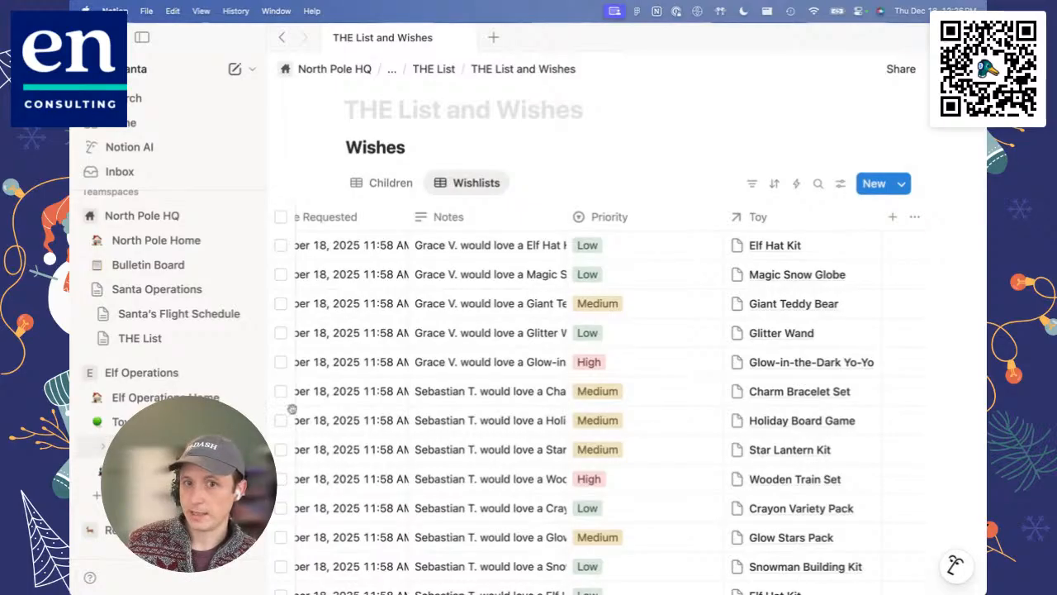
scroll(438, 390, "left", 5)
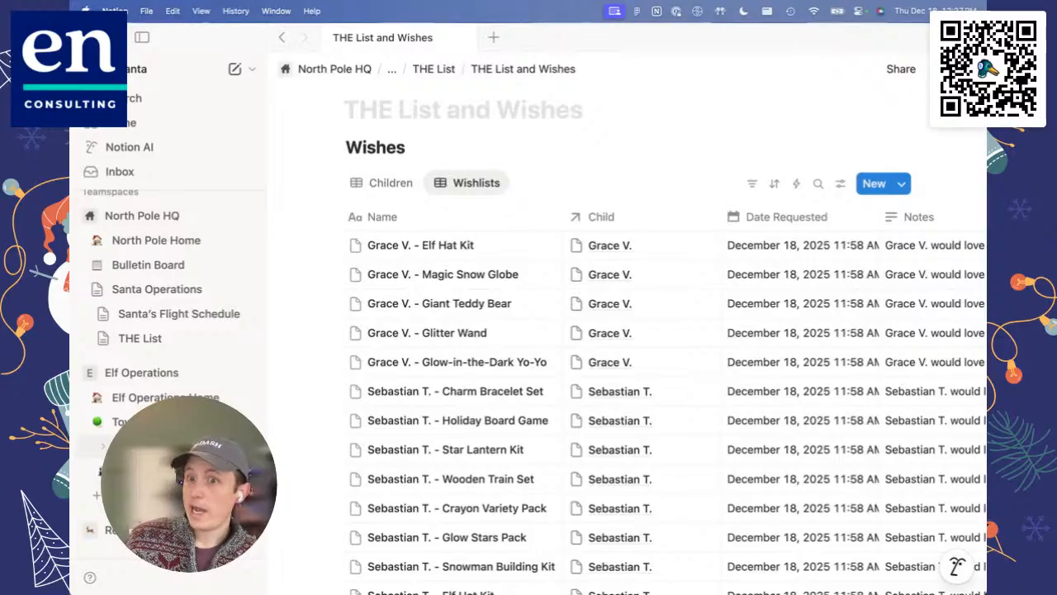
Step: Open the Toy Production Tracking DB under Toy-Making and narrow the Priority column in the All items view
left_click(165, 446)
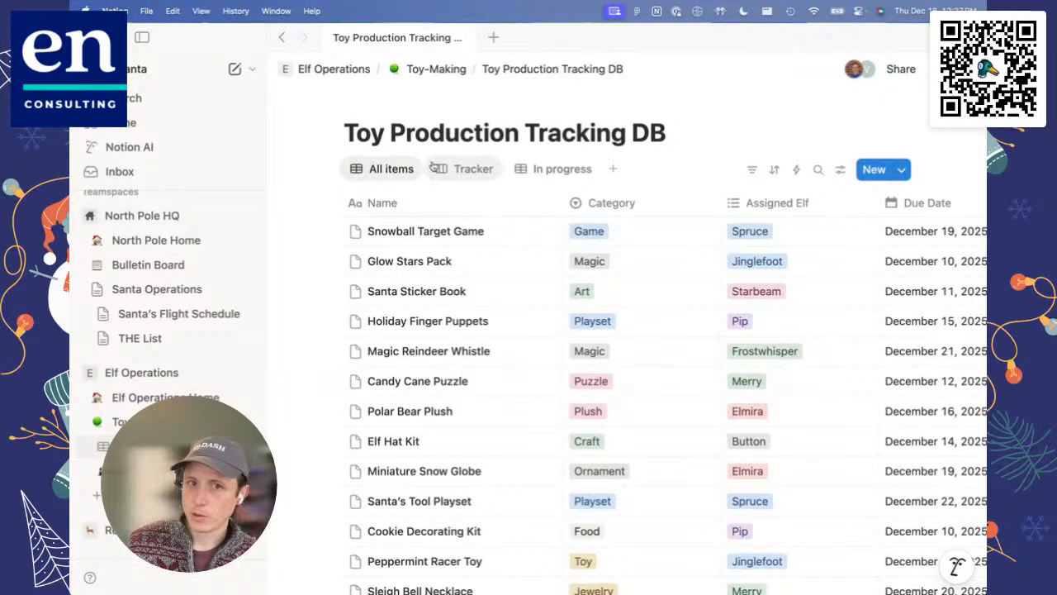
scroll(500, 279, "right", 5)
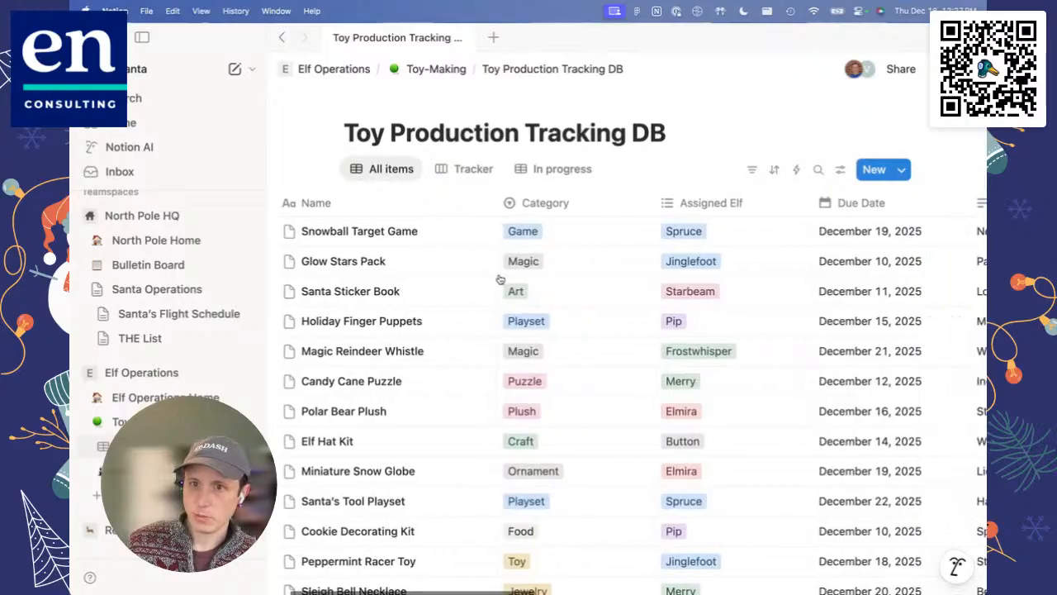
scroll(500, 279, "right", 5)
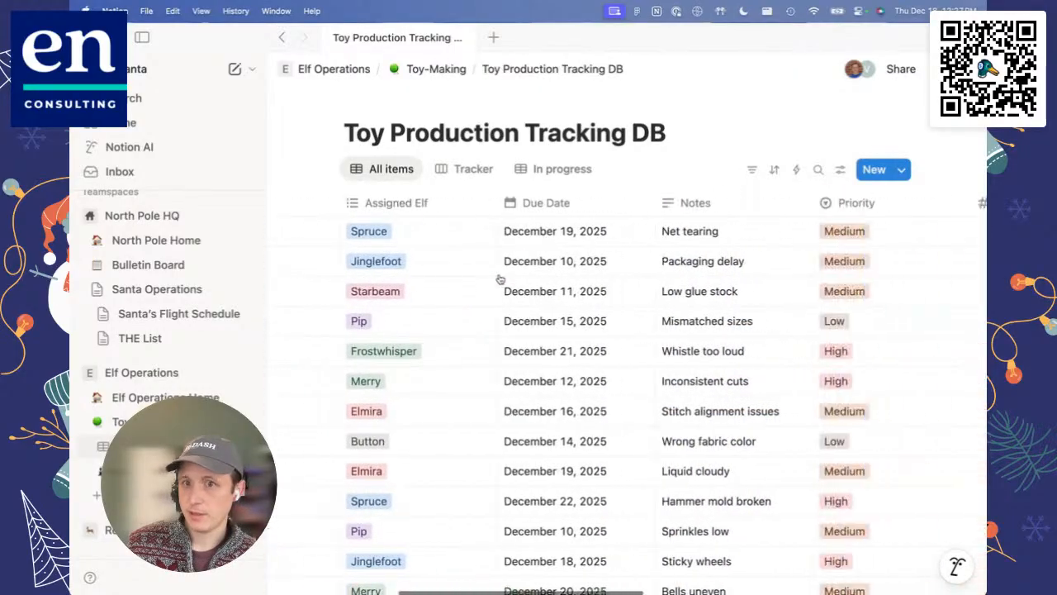
left_click_drag(736, 200, 653, 203)
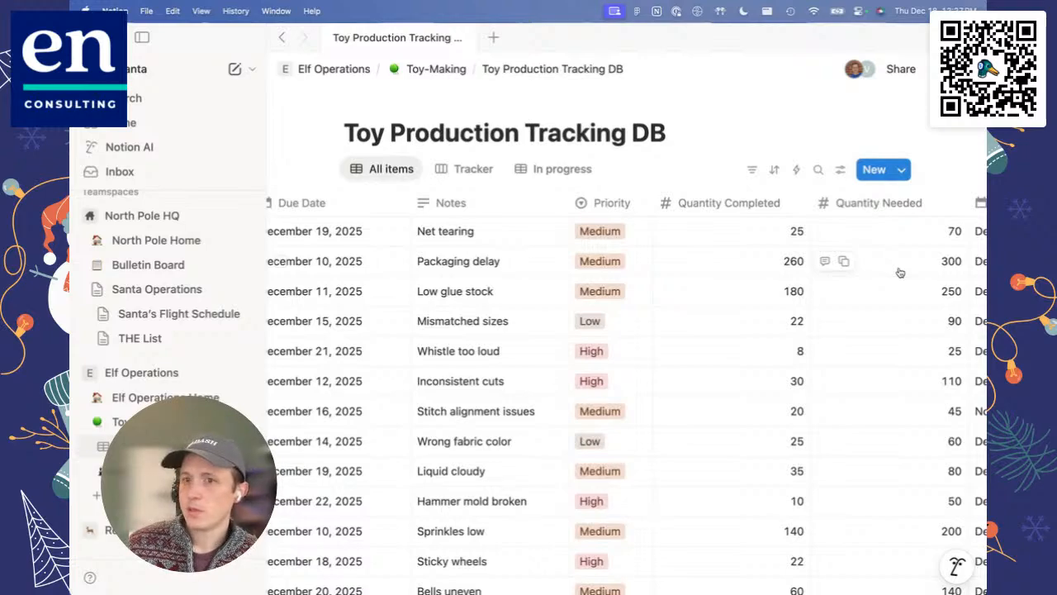
Step: Check the quantity columns and the list of properties in the Toy Production Tracking DB
scroll(901, 273, "right", 5)
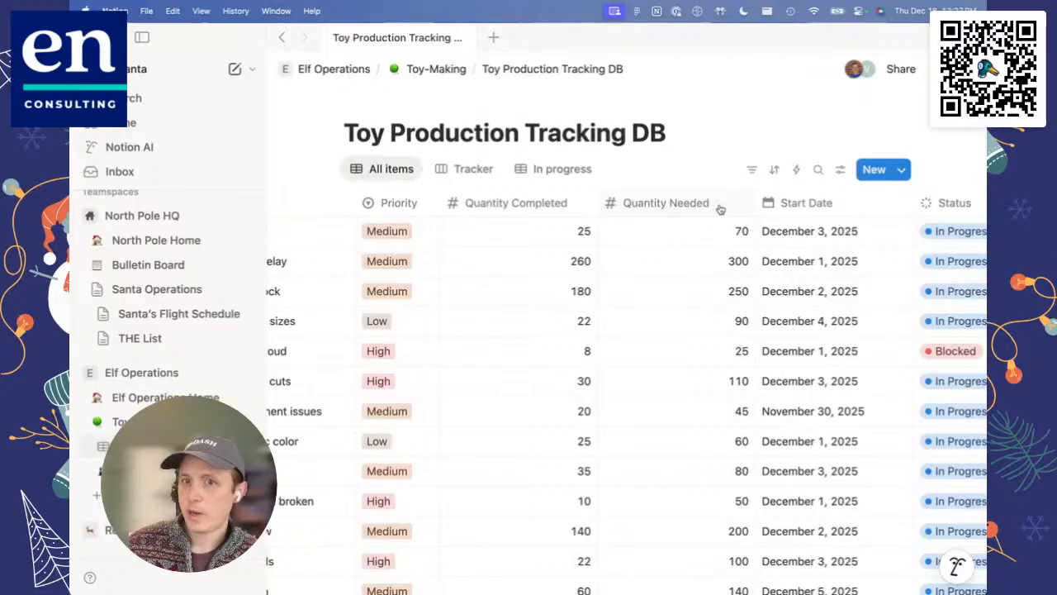
left_click(841, 175)
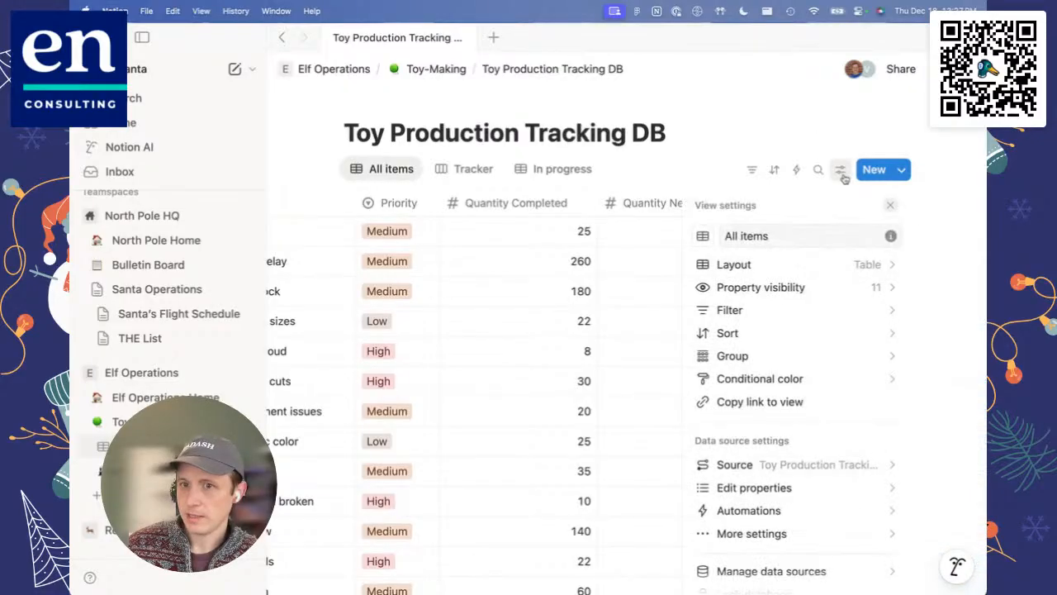
left_click(755, 489)
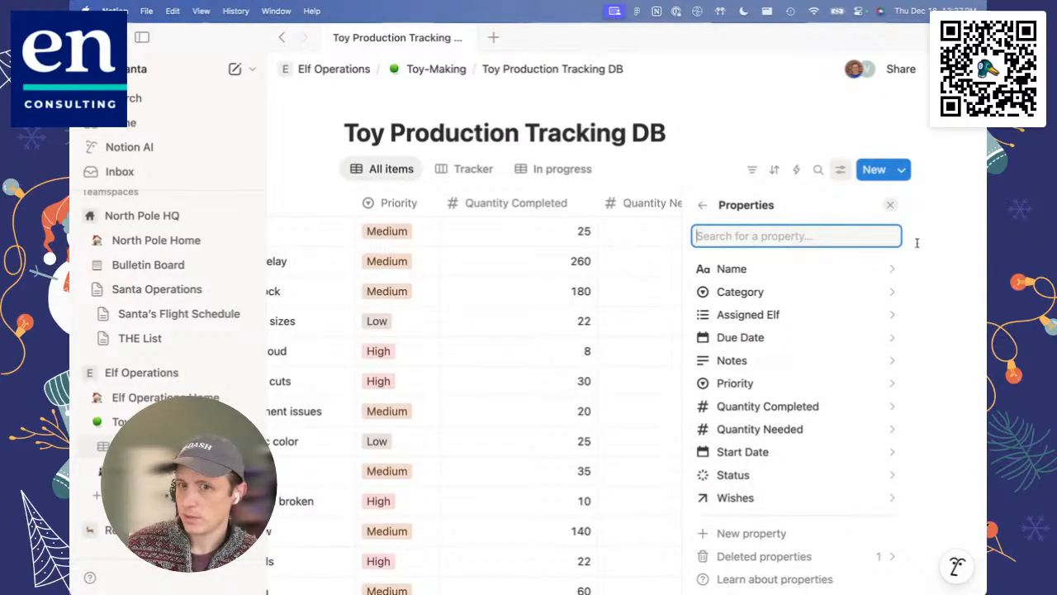
left_click(890, 205)
Step: Add a Rollup property named Toy Wish Count after the Wishes column in the All items view
scroll(744, 289, "right", 5)
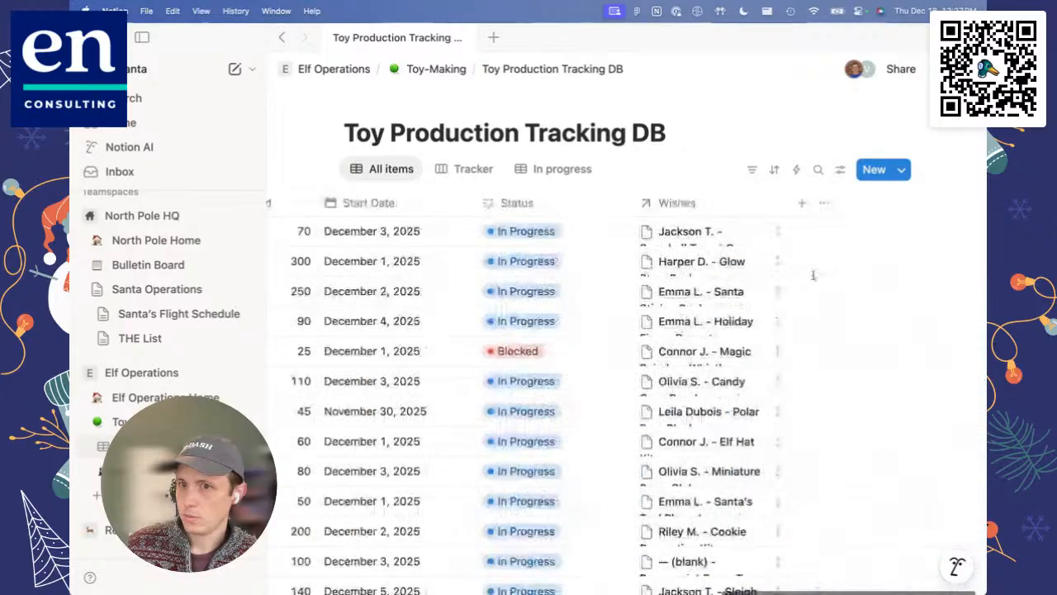
left_click(802, 204)
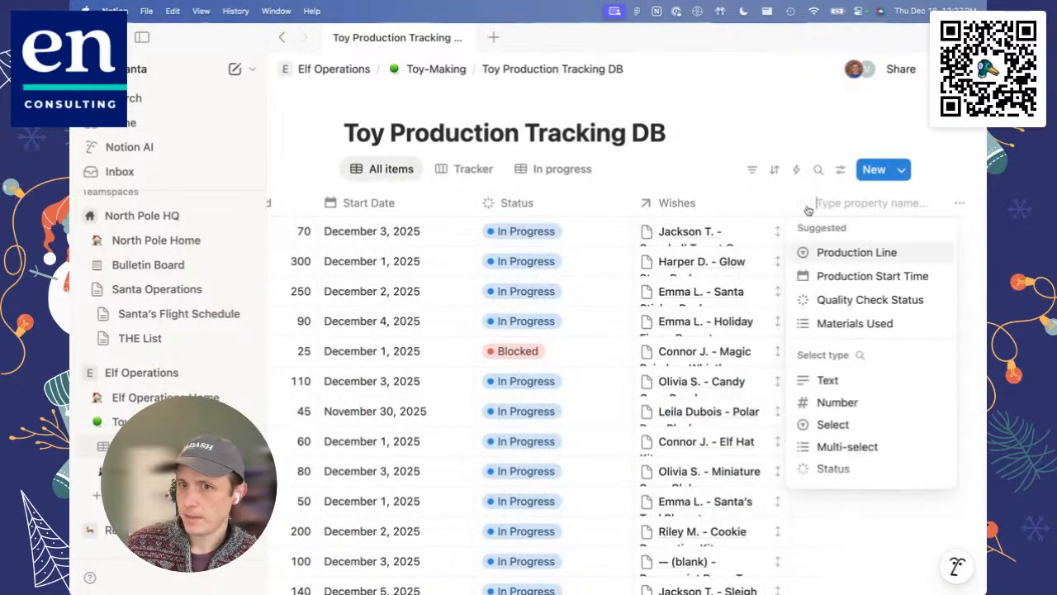
scroll(850, 400, "down", 2)
scroll(851, 400, "down", 3)
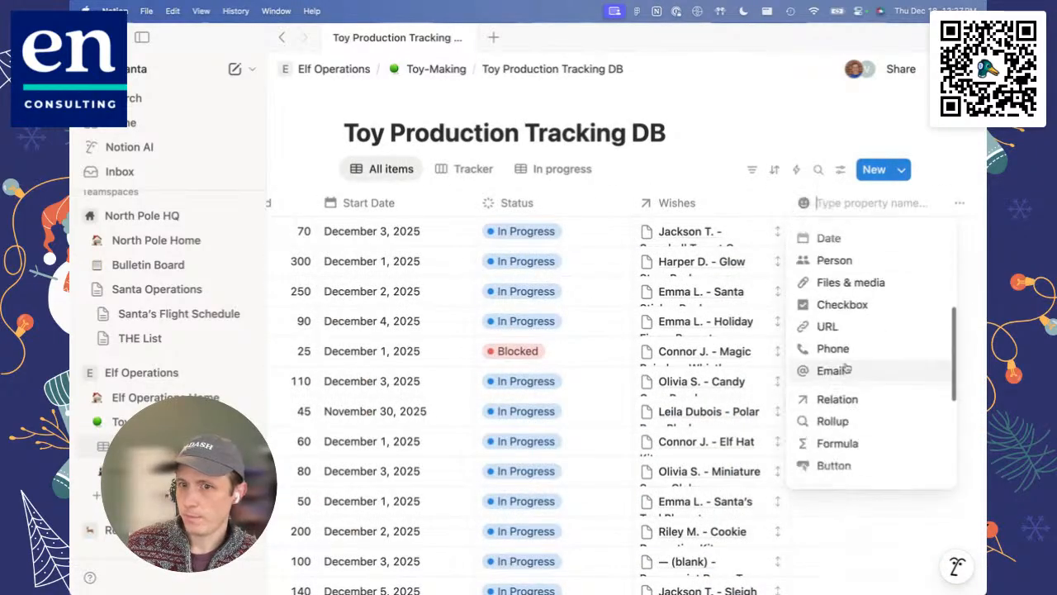
left_click(840, 421)
left_click(822, 205)
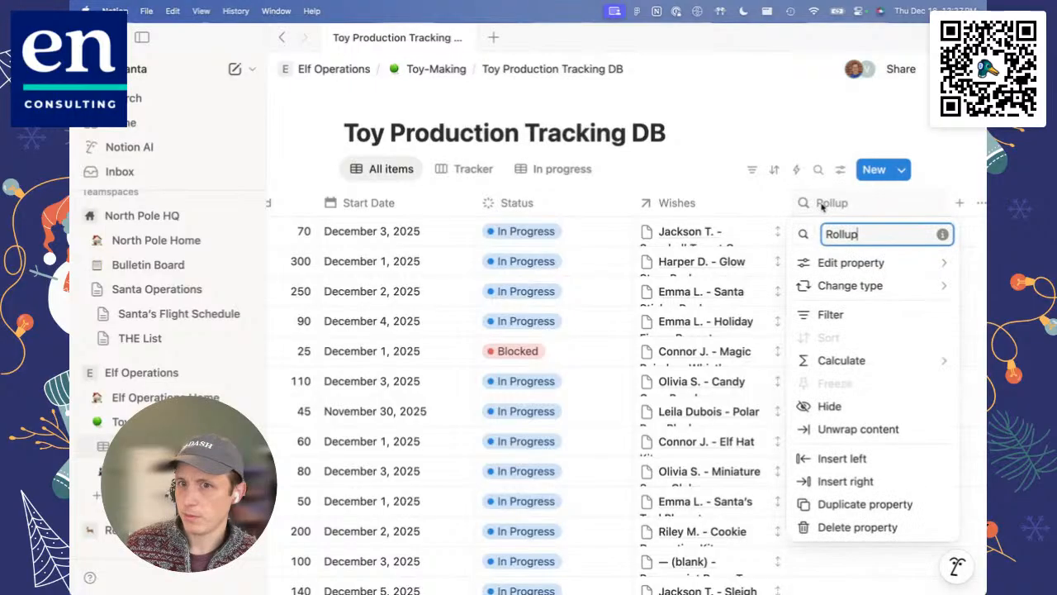
double_click(841, 234)
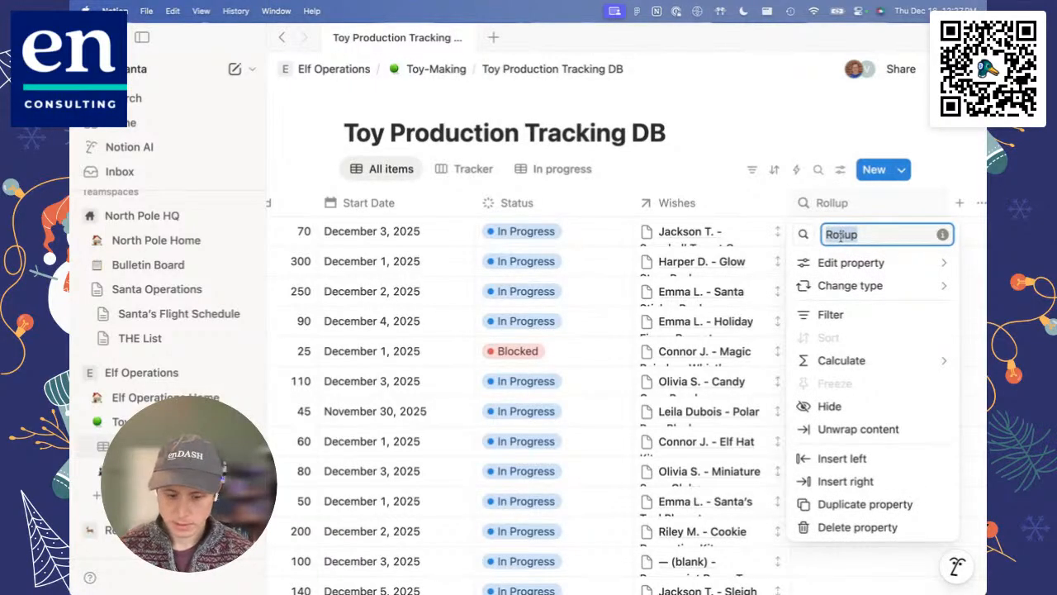
type("Toy Wish ")
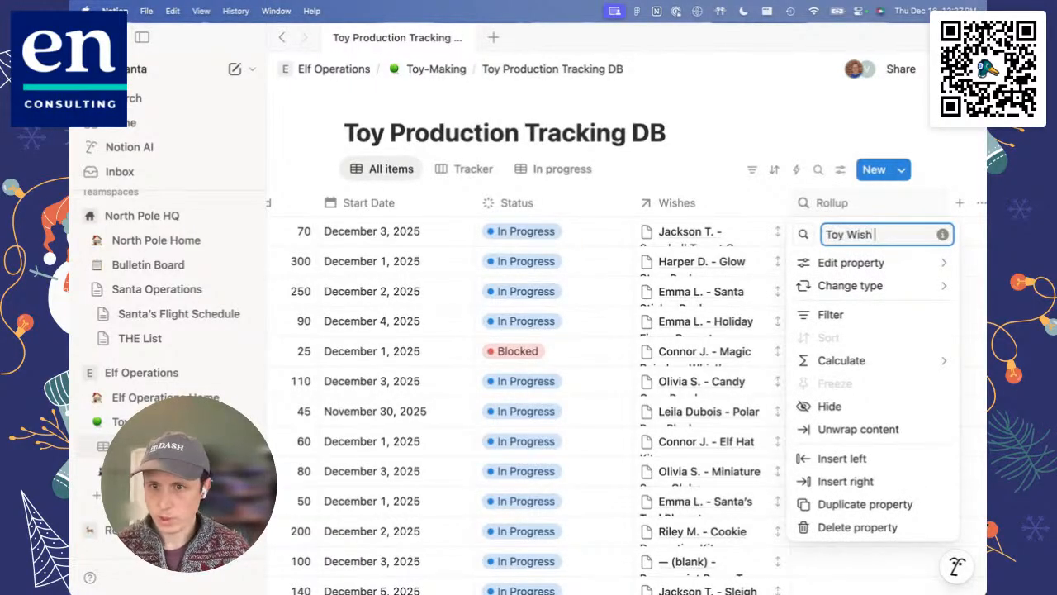
type("Count")
Step: Set the Toy Wish Count rollup to the Wishes relation with Count all, and move the column before Wishes
left_click(851, 263)
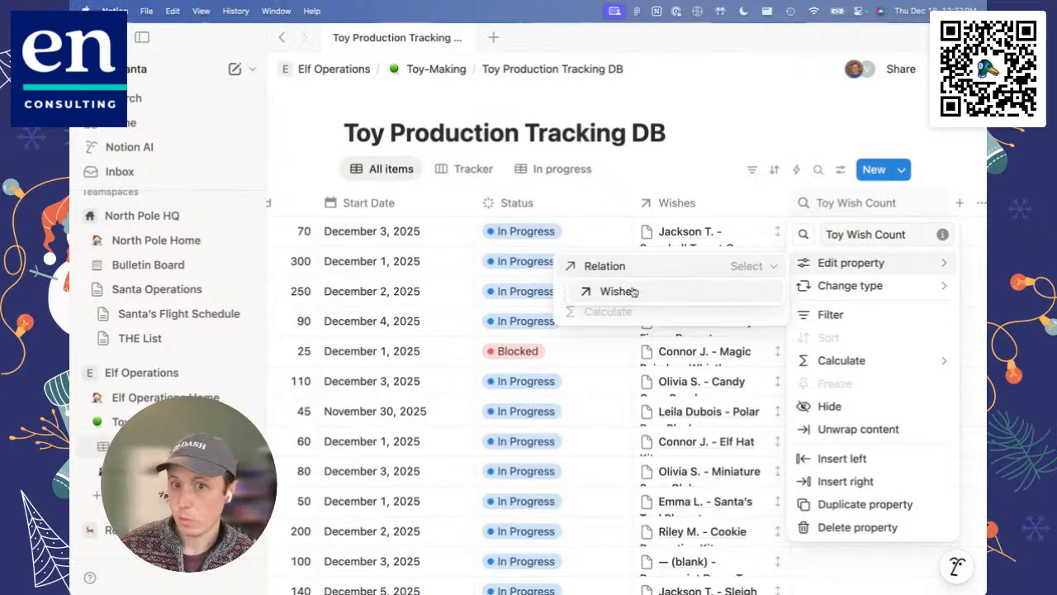
left_click(633, 291)
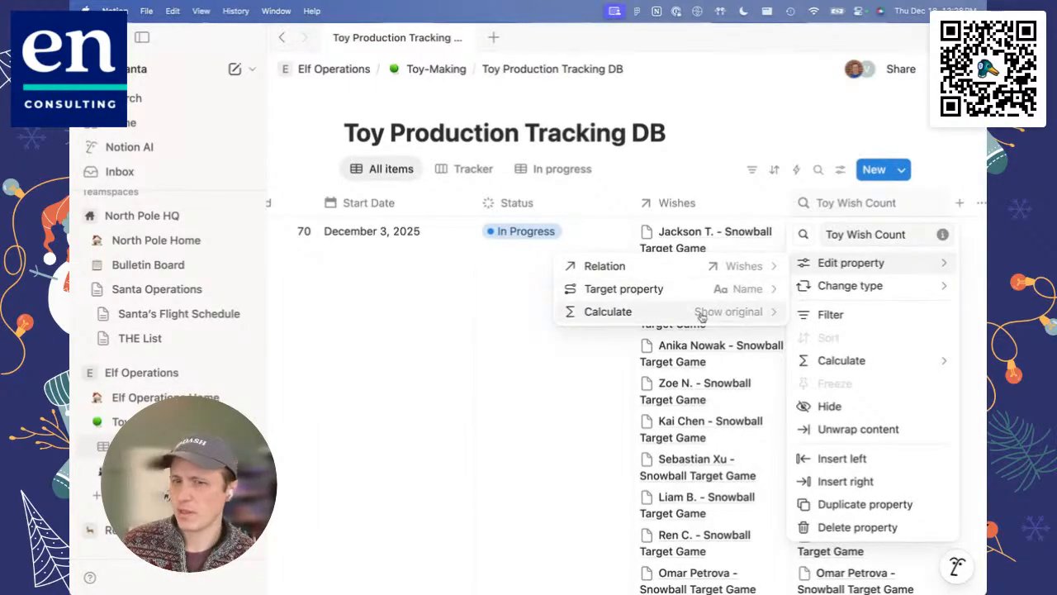
left_click(700, 314)
mouse_move(681, 383)
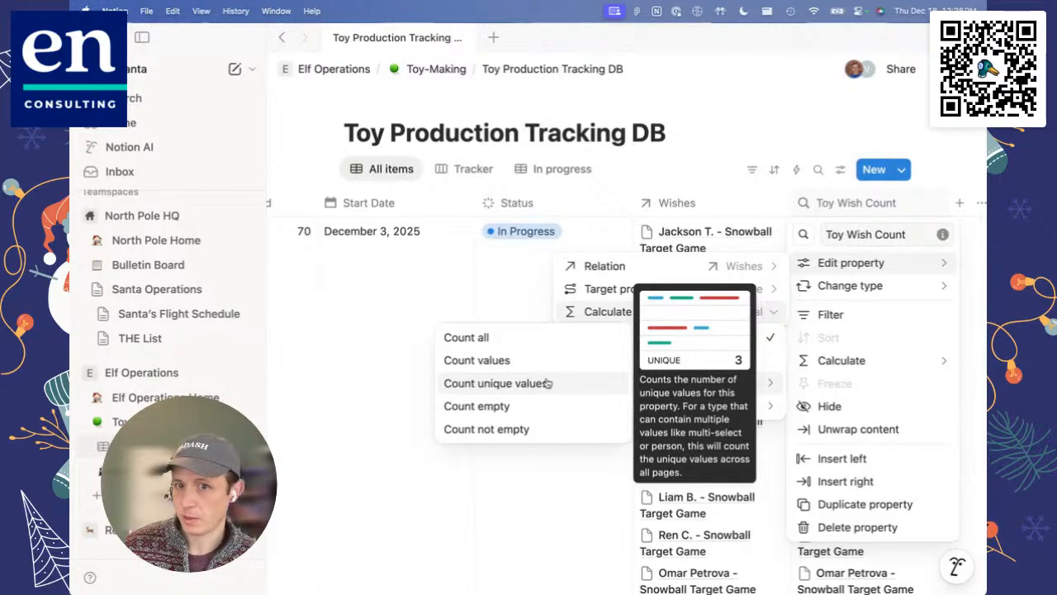
left_click(531, 338)
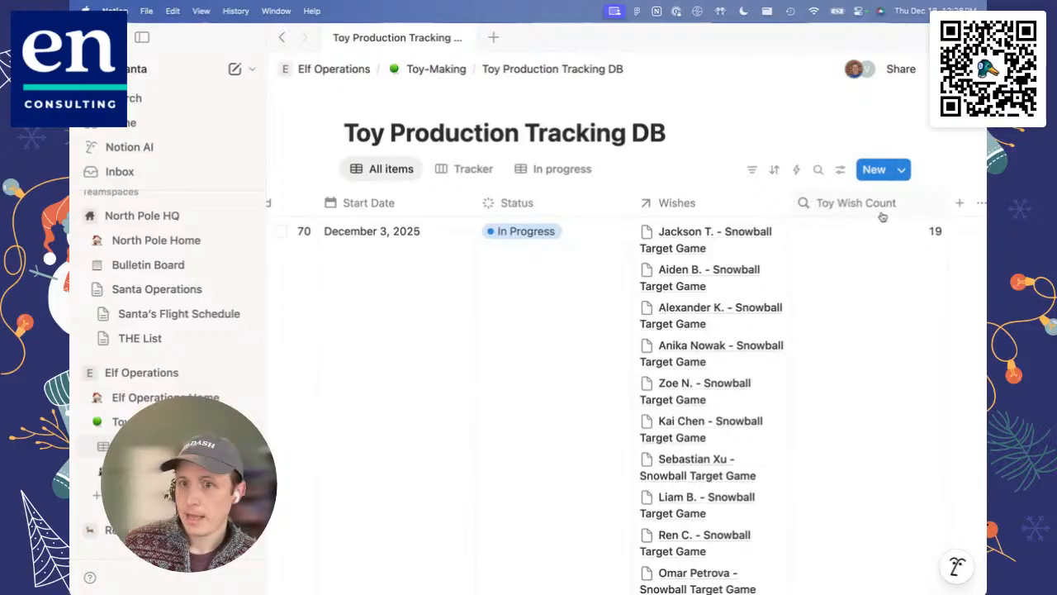
left_click_drag(826, 204, 718, 216)
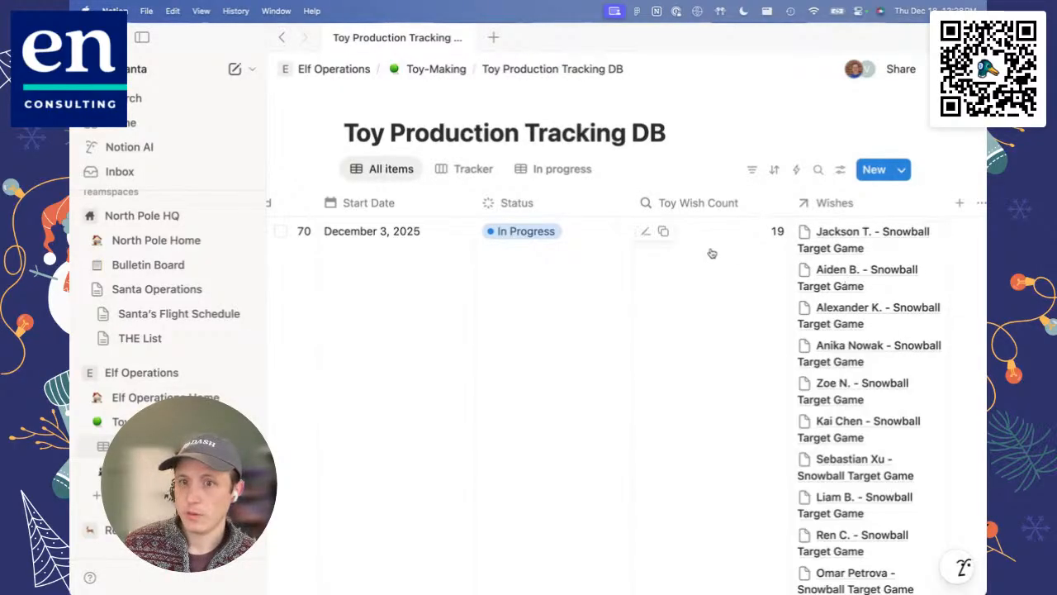
Step: Move the Toy Wish Count column between Quantity Needed and Start Date in the All items view
scroll(672, 252, "left", 5)
scroll(673, 253, "right", 5)
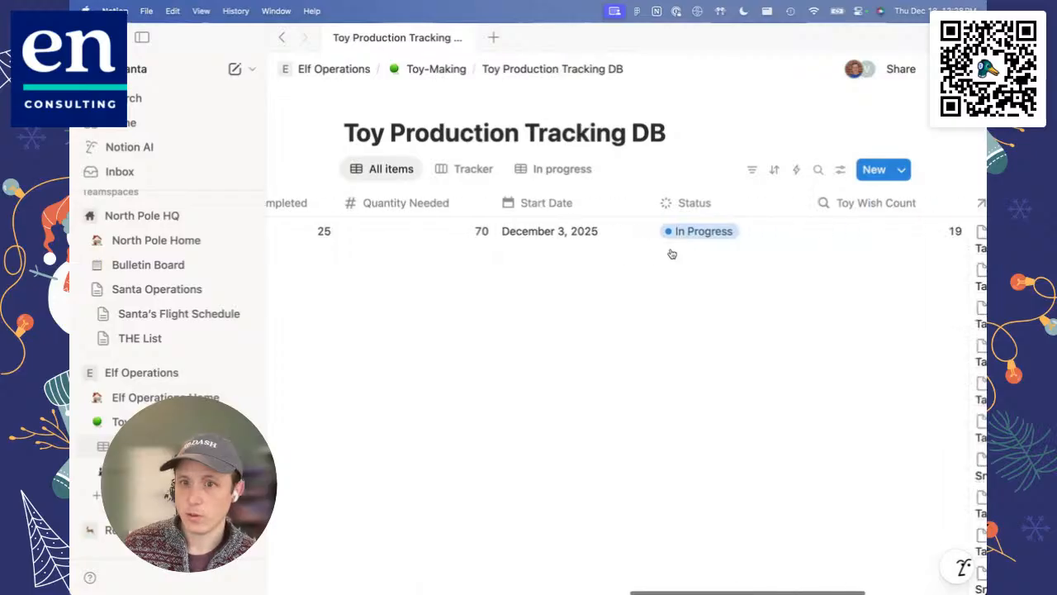
left_click_drag(864, 205, 582, 209)
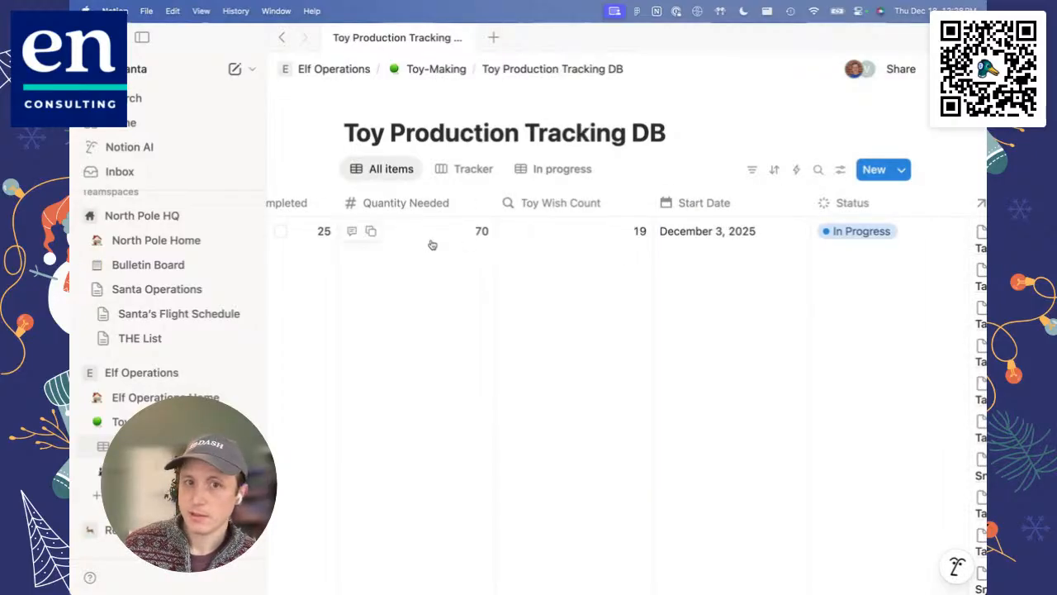
scroll(455, 267, "left", 10)
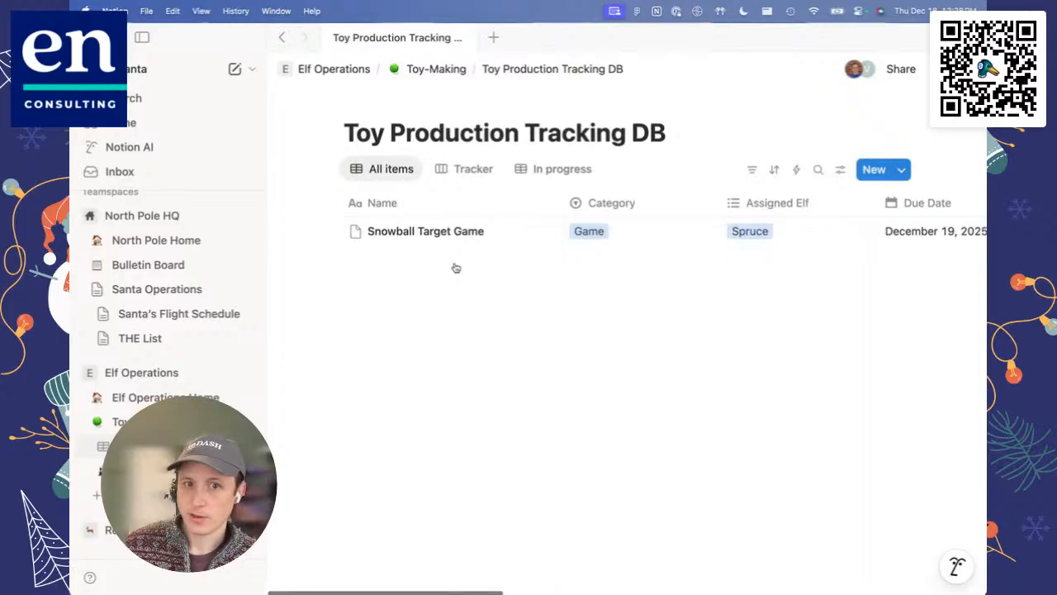
Step: Hide the Wishes relation column in the All items view to shorten the tall toy rows
scroll(362, 182, "down", 5)
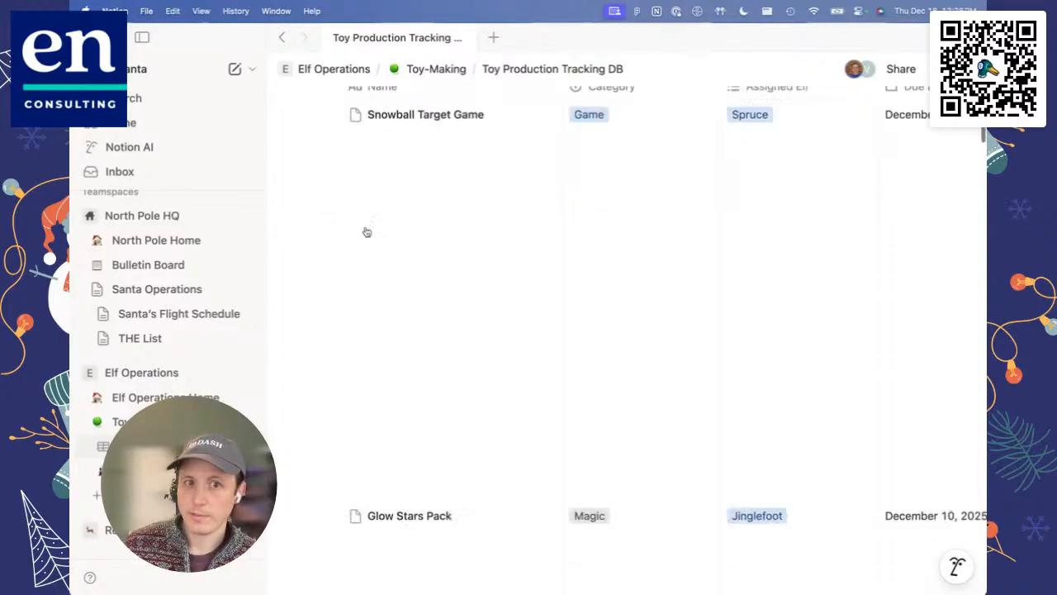
scroll(428, 276, "right", 7)
scroll(437, 283, "up", 5)
scroll(440, 283, "right", 10)
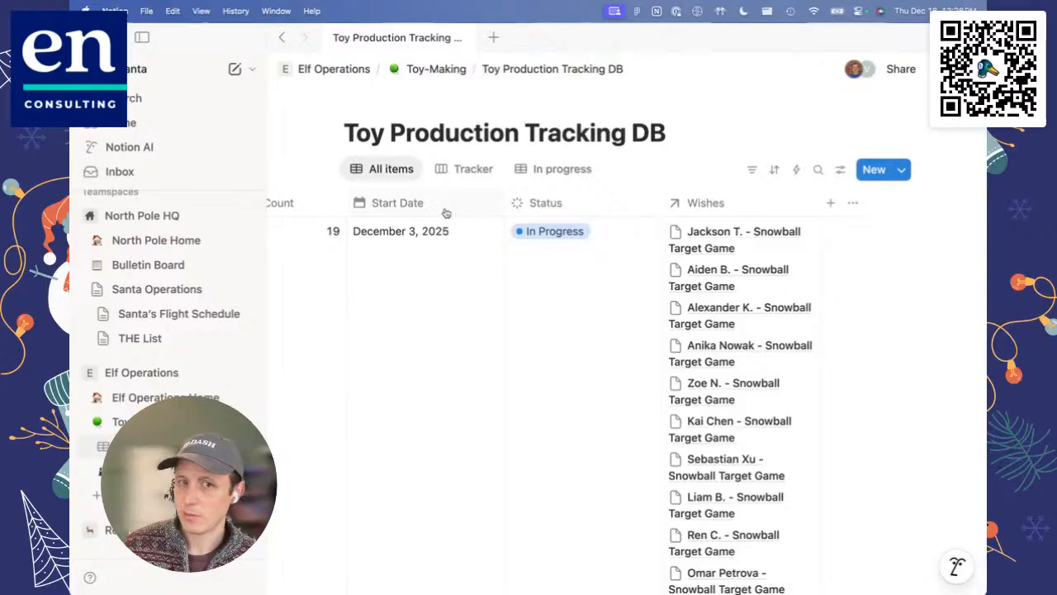
scroll(444, 212, "left", 3)
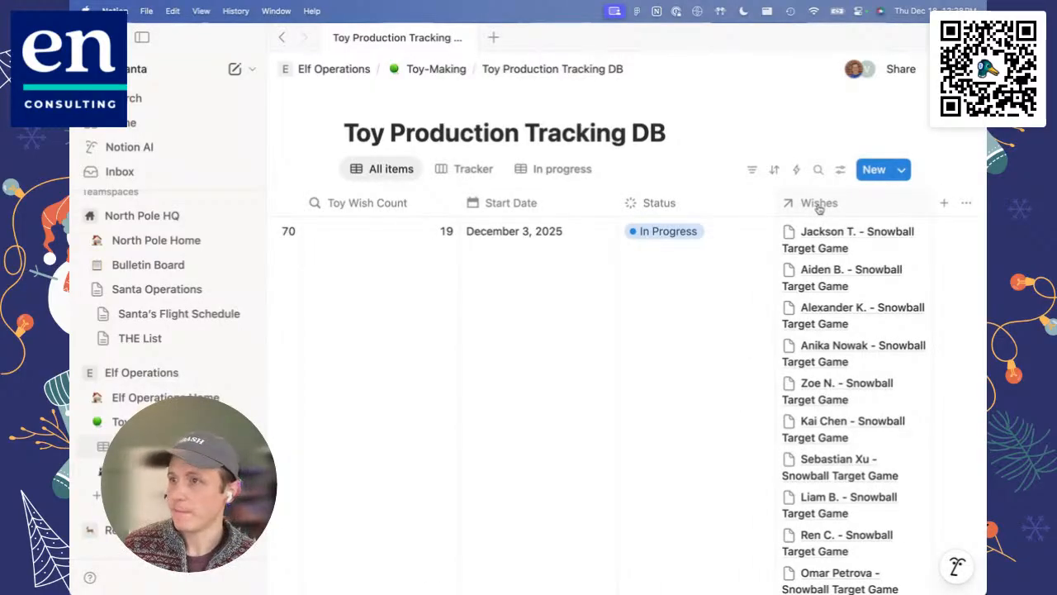
scroll(748, 322, "down", 5)
scroll(752, 314, "up", 5)
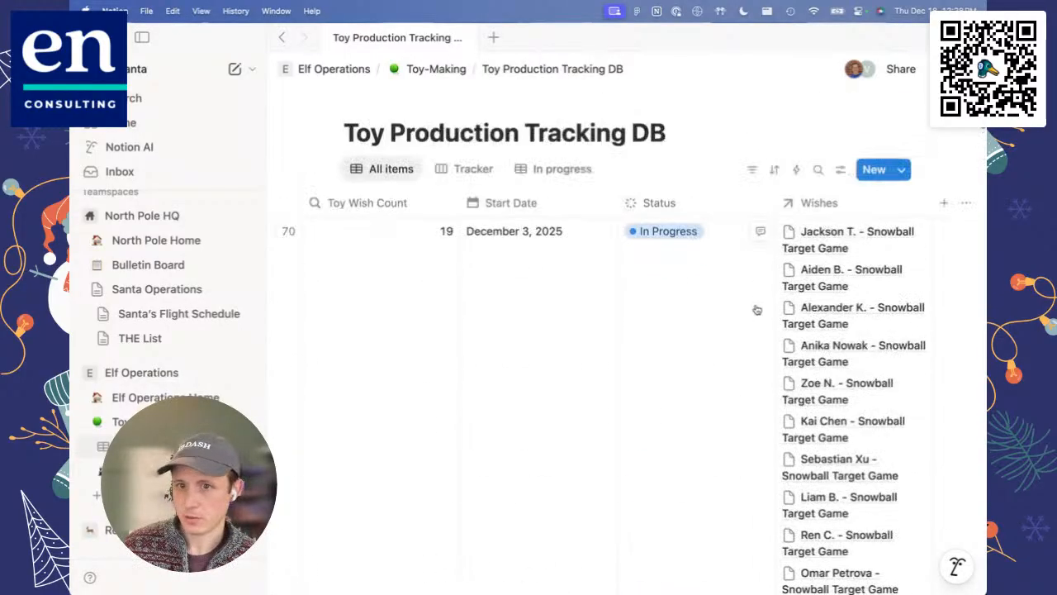
left_click(820, 209)
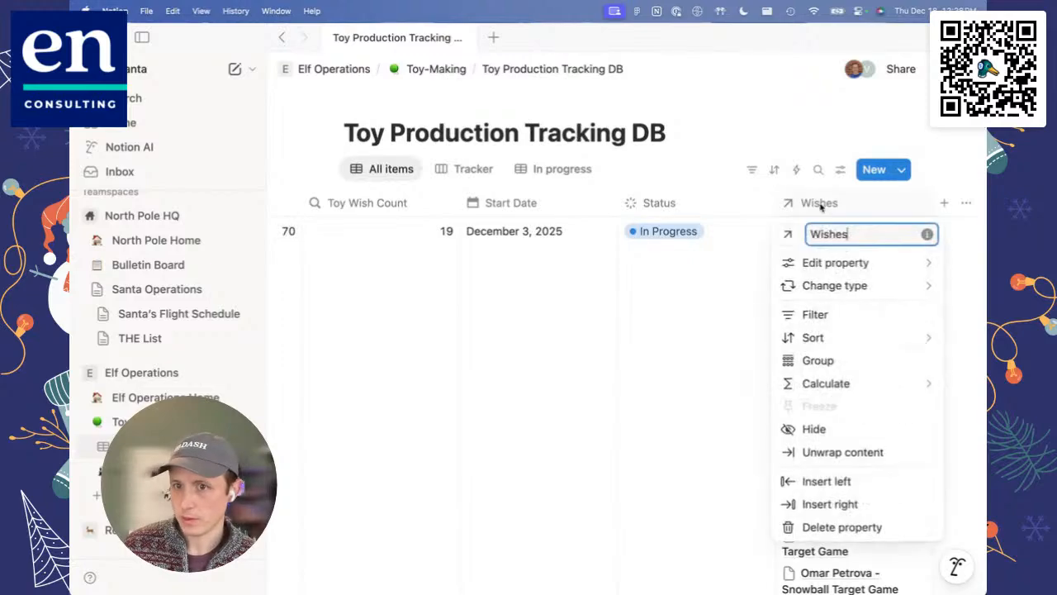
left_click(814, 429)
scroll(683, 352, "left", 10)
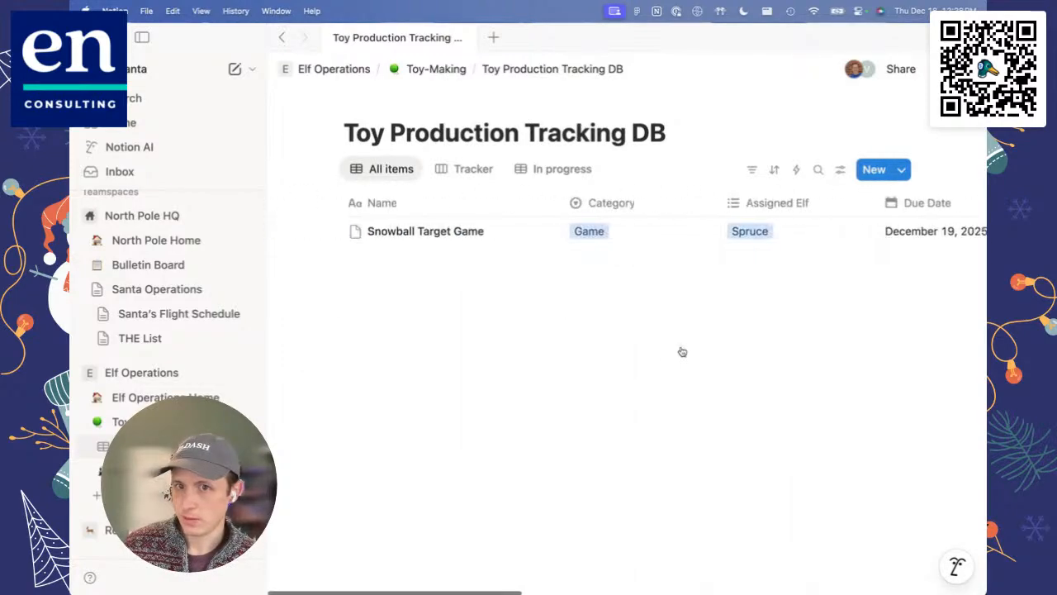
Step: Reload the Toy Production Tracking DB and hide the Wishes column in the All items view
key("super+r")
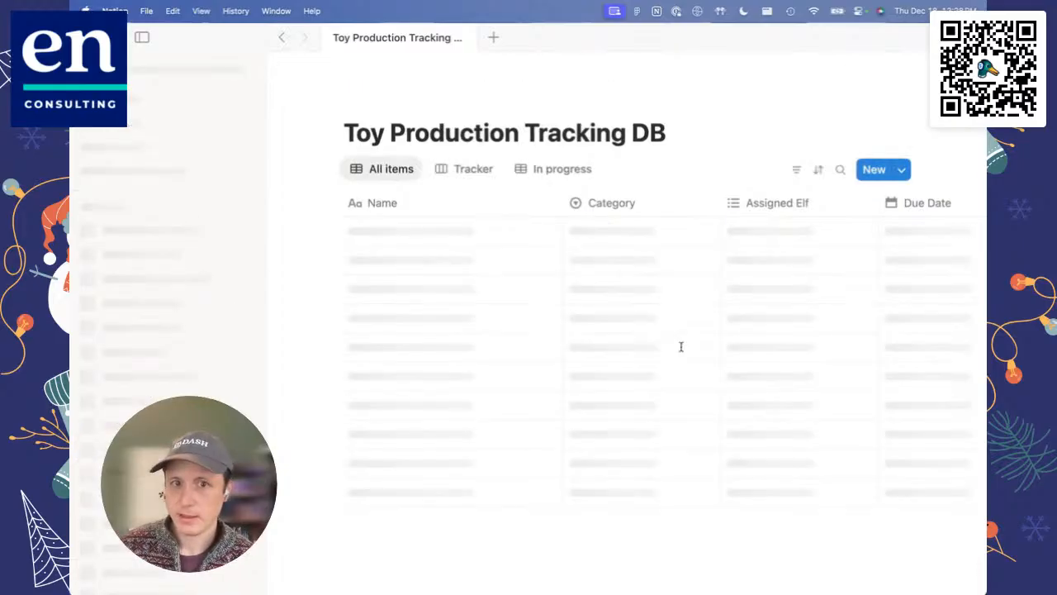
scroll(591, 355, "right", 15)
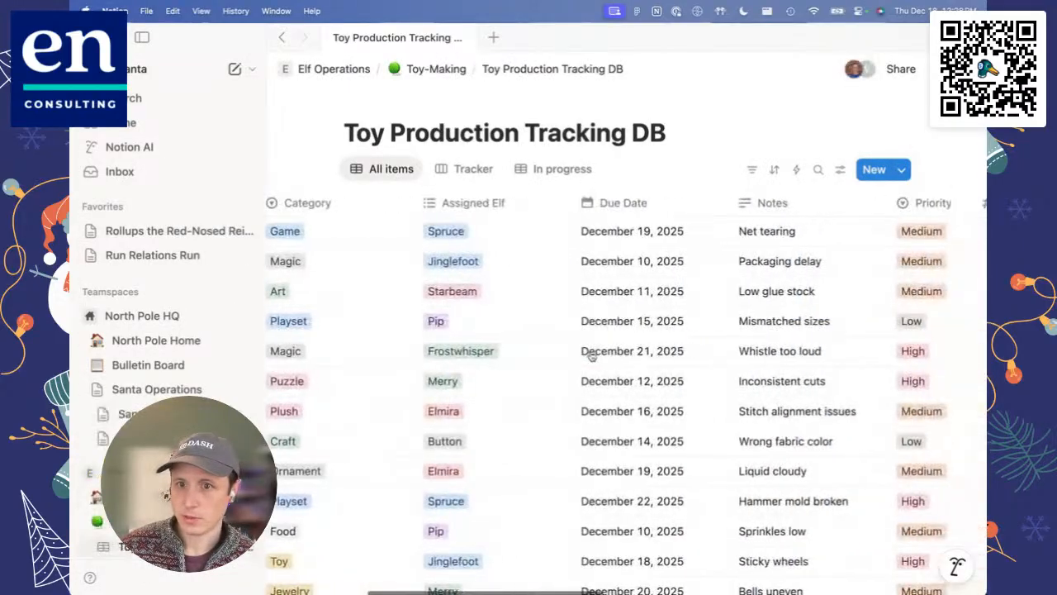
scroll(591, 356, "right", 15)
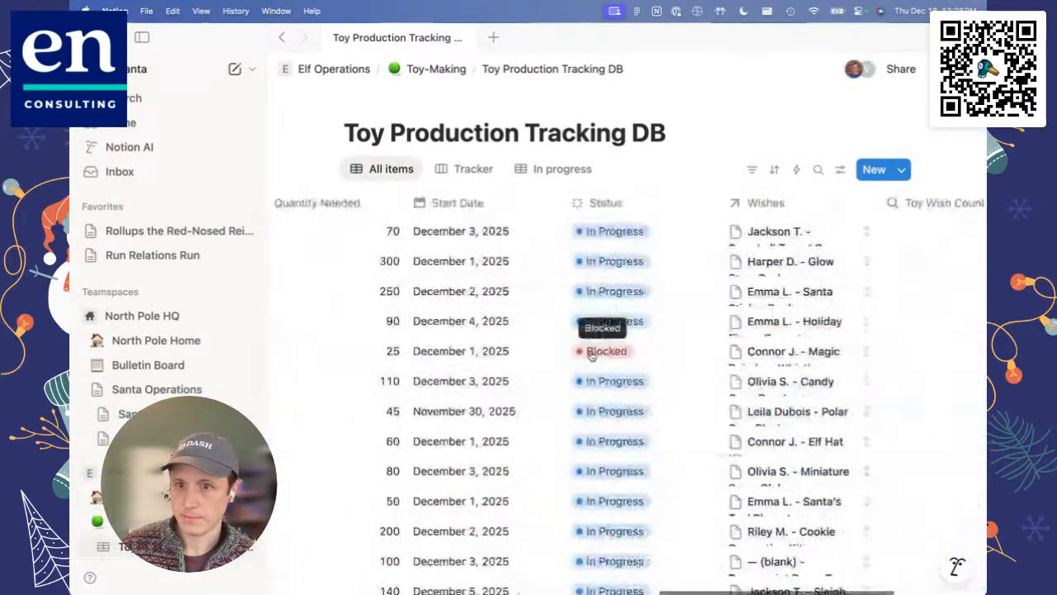
left_click(632, 203)
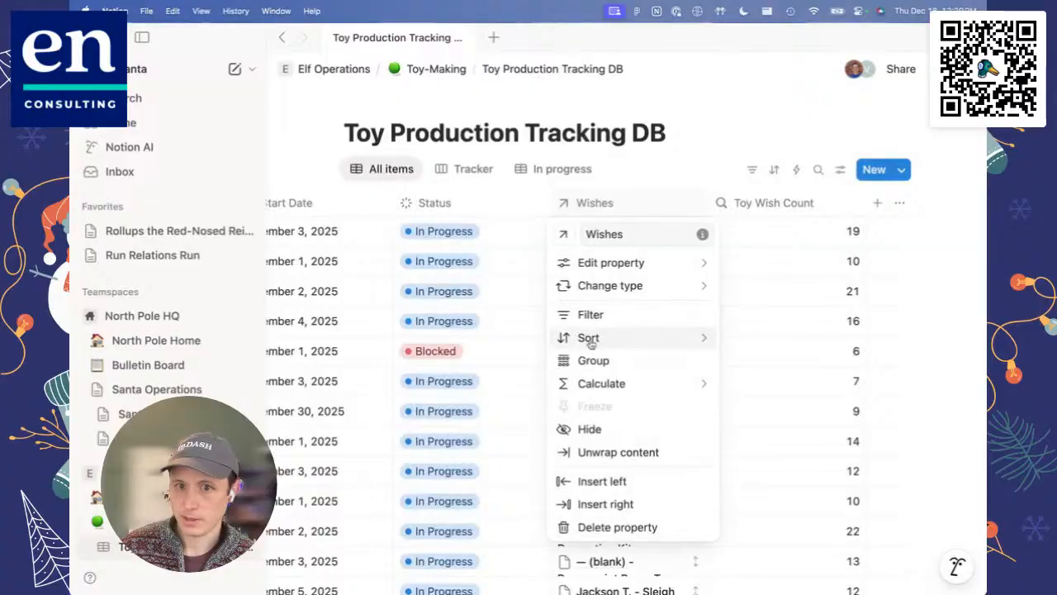
left_click(595, 428)
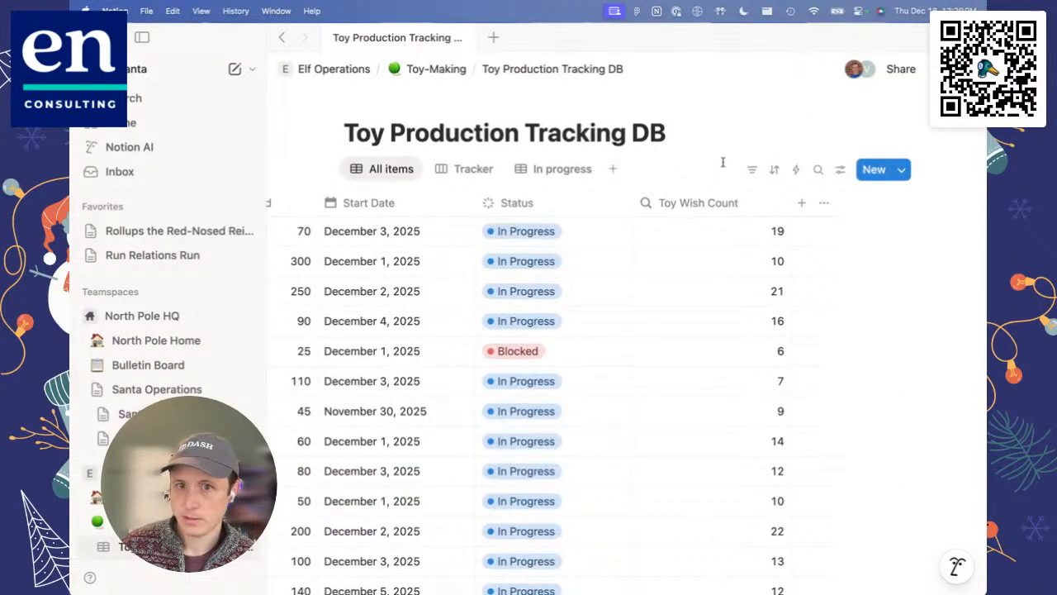
Step: Place the Toy Wish Count column directly after Quantity Needed and narrow both columns
left_click_drag(713, 200, 413, 172)
scroll(416, 213, "left", 3)
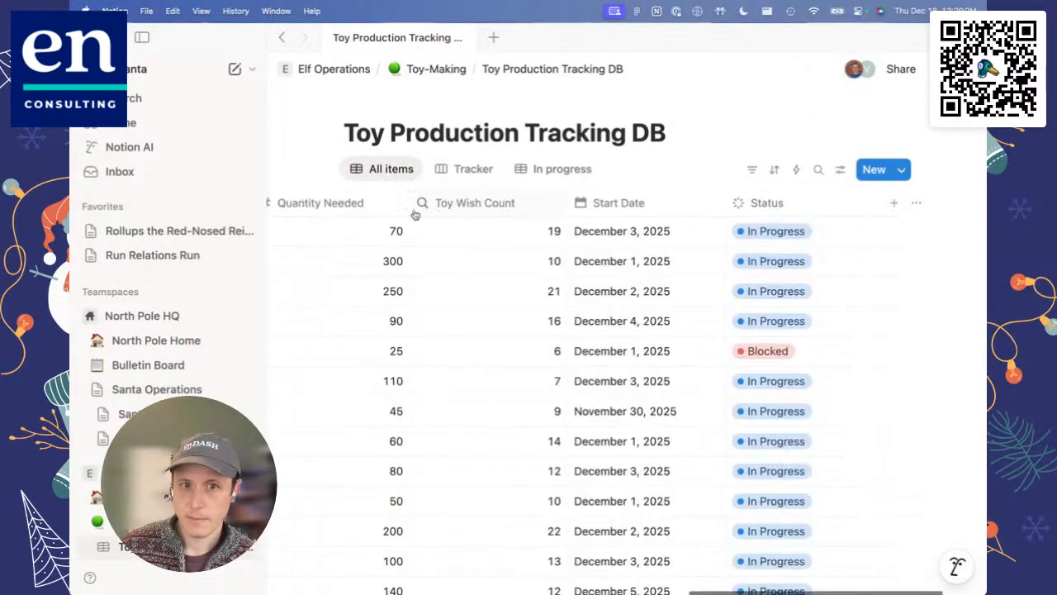
left_click(574, 204)
left_click(574, 204)
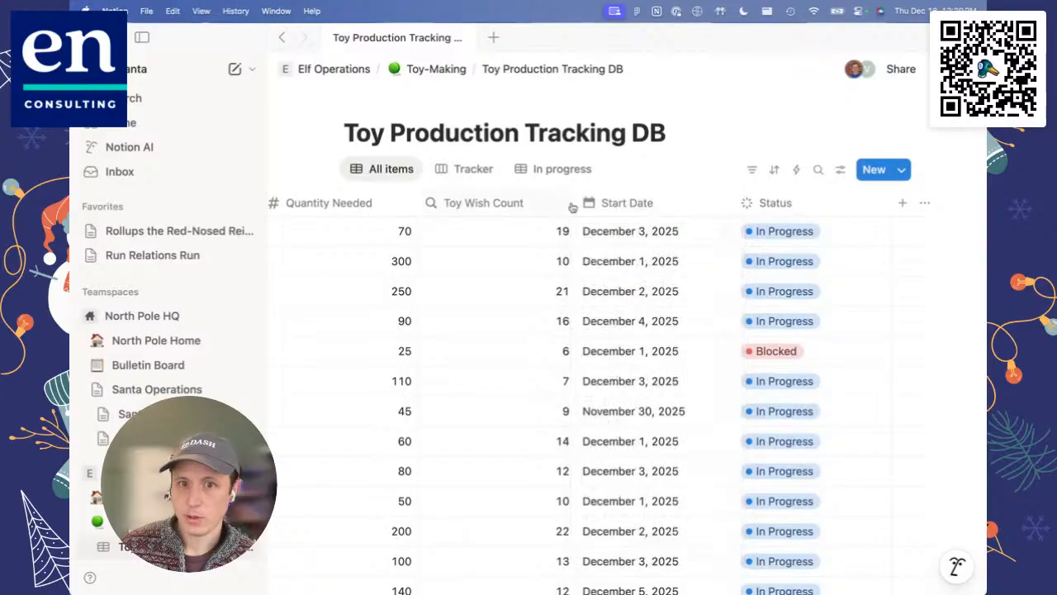
left_click_drag(575, 204, 527, 204)
scroll(438, 236, "left", 3)
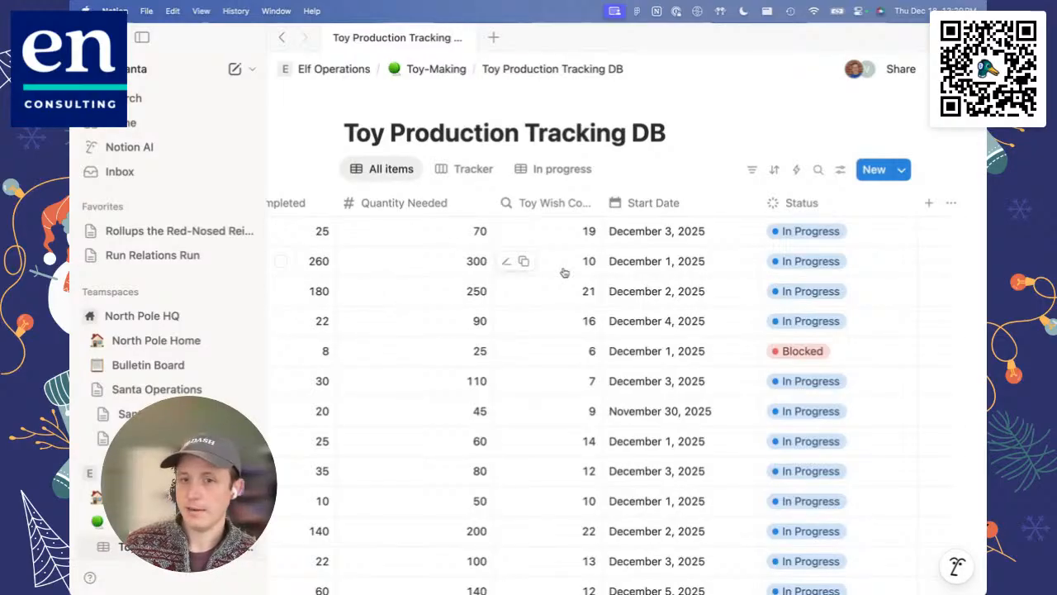
scroll(565, 273, "left", 2)
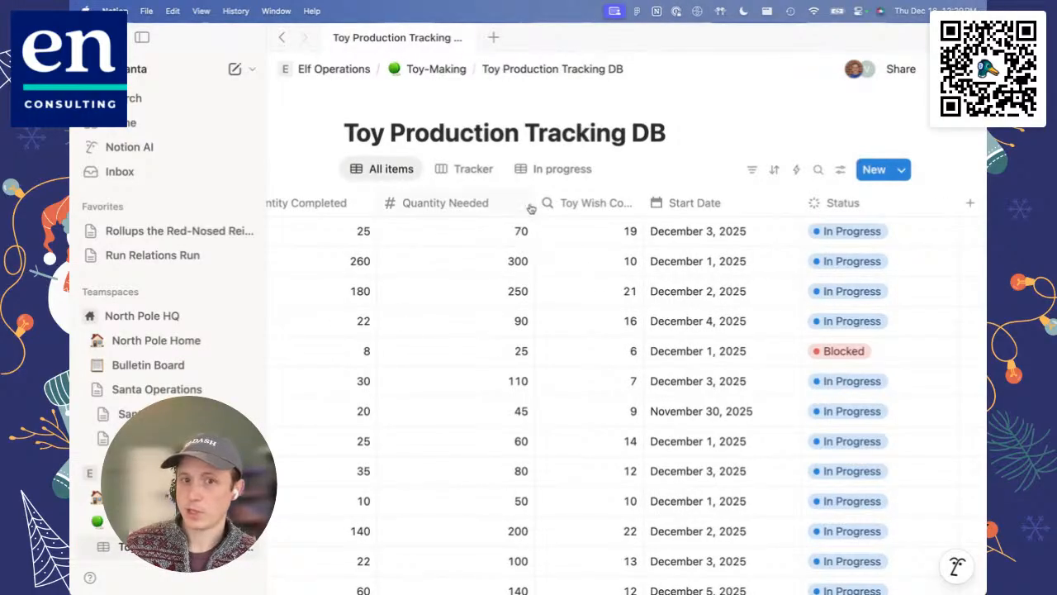
left_click_drag(533, 203, 496, 203)
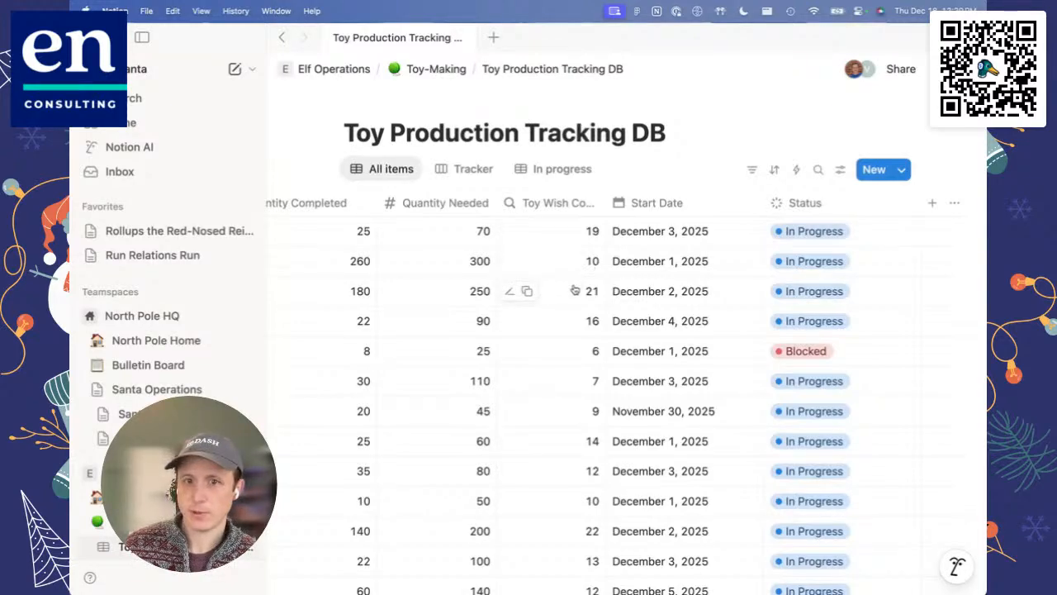
Step: Compare Quantity Completed, Quantity Needed and Toy Wish Count across the toys, and review the other columns in the All items view
scroll(575, 290, "down", 3)
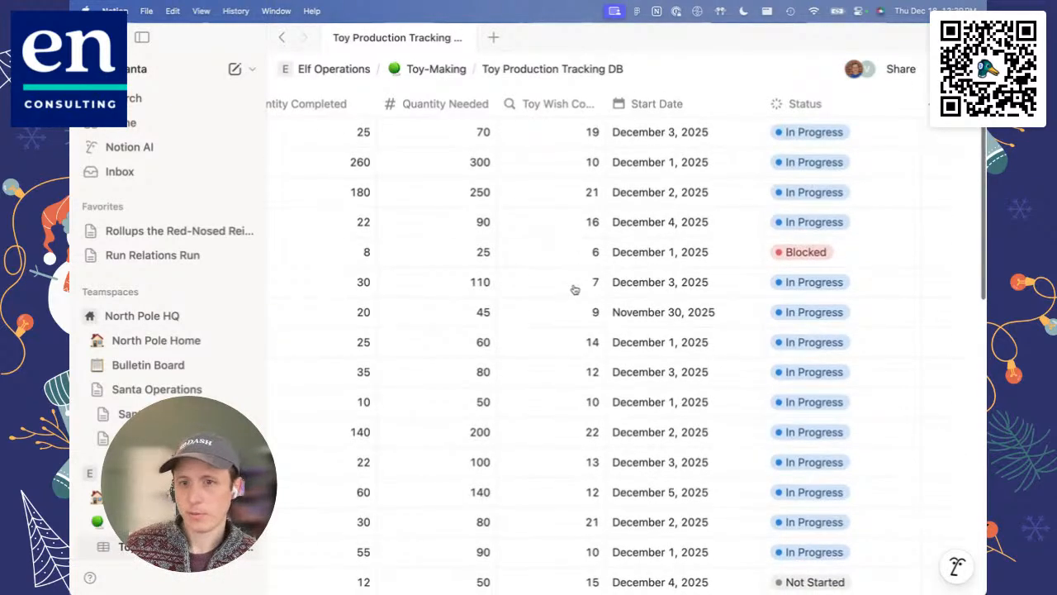
scroll(575, 290, "up", 3)
scroll(575, 289, "left", 10)
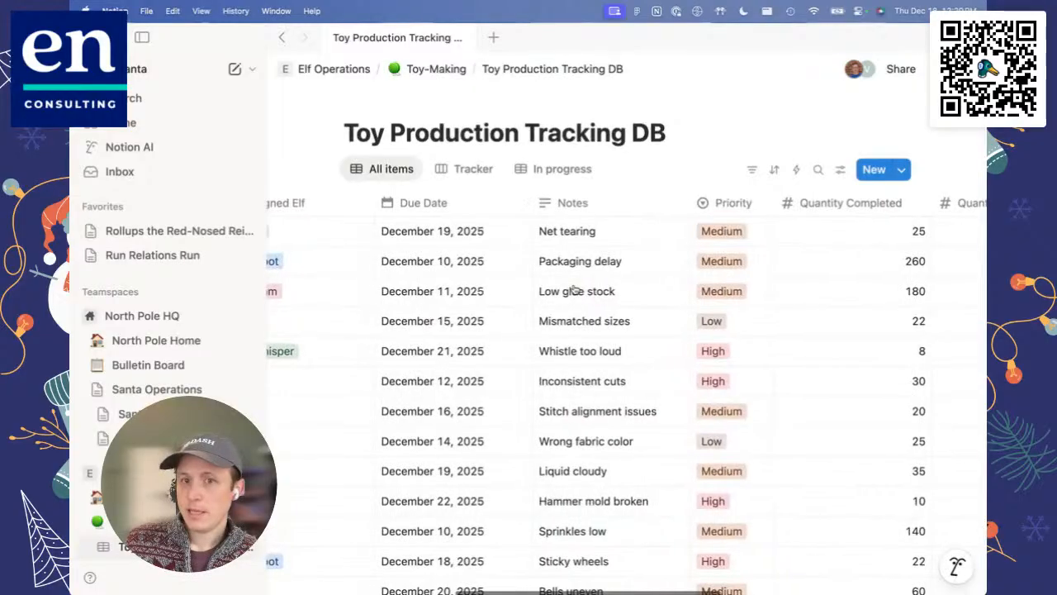
scroll(575, 290, "left", 5)
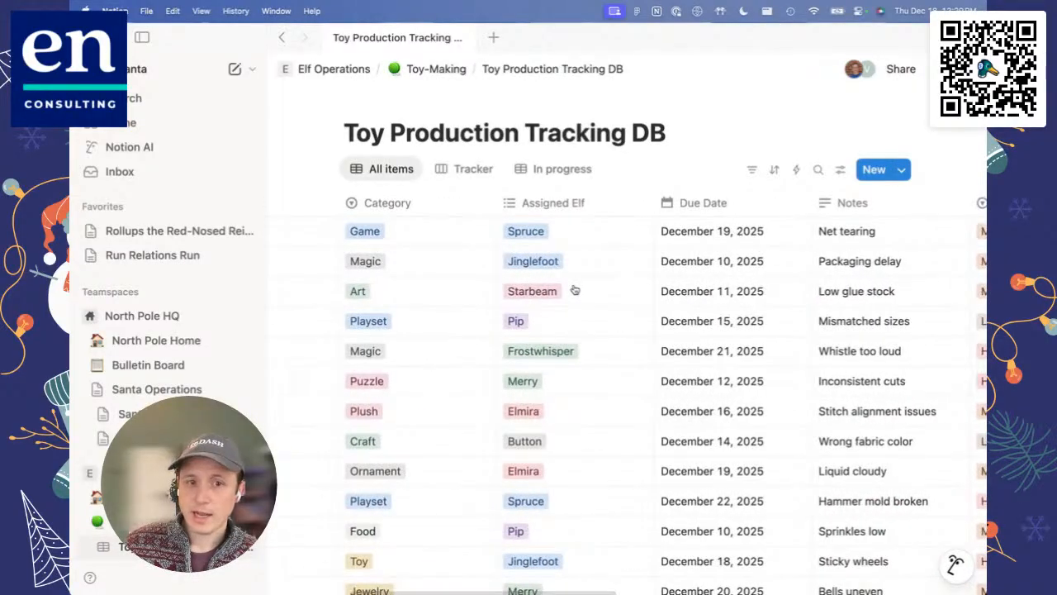
scroll(575, 290, "left", 5)
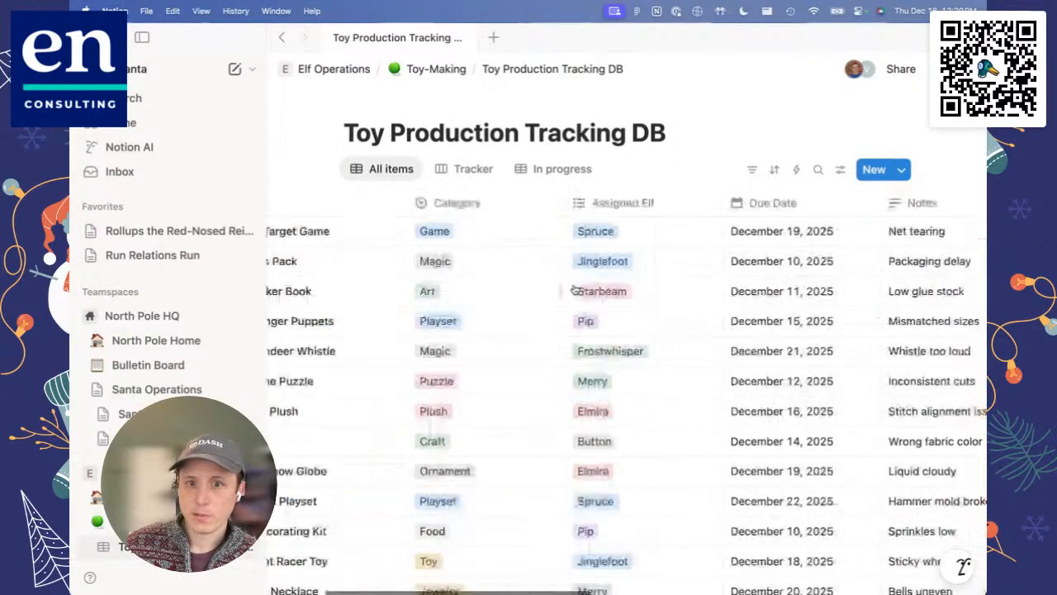
scroll(575, 290, "right", 10)
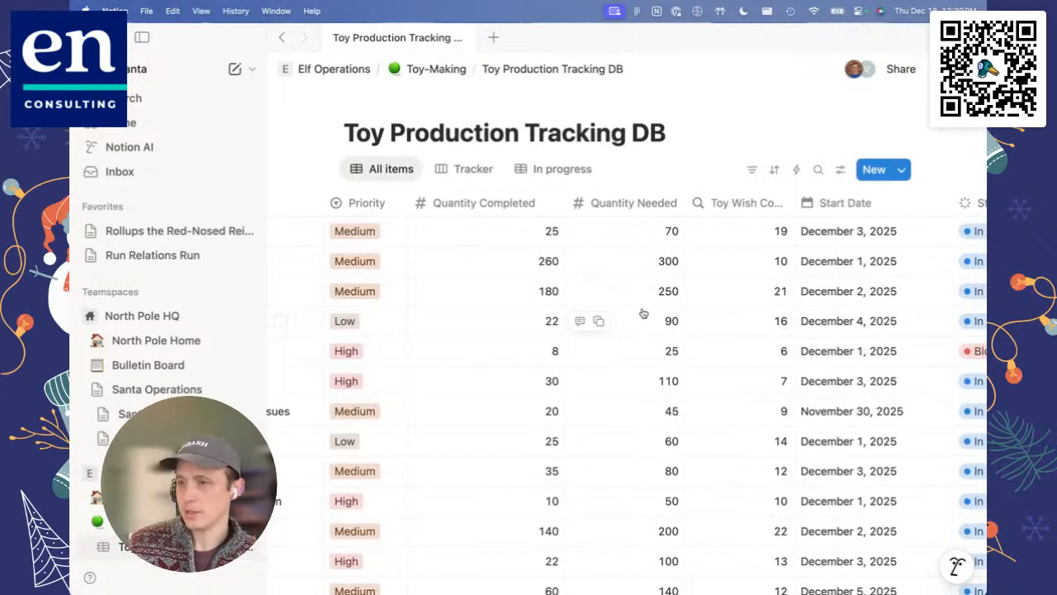
scroll(644, 313, "right", 5)
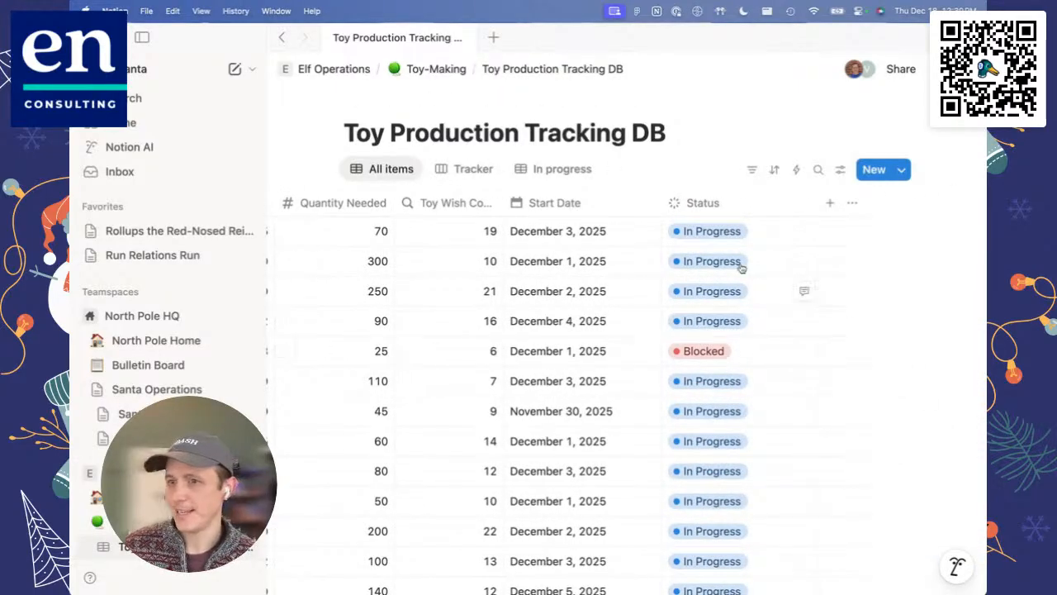
scroll(480, 301, "left", 2)
scroll(480, 300, "left", 4)
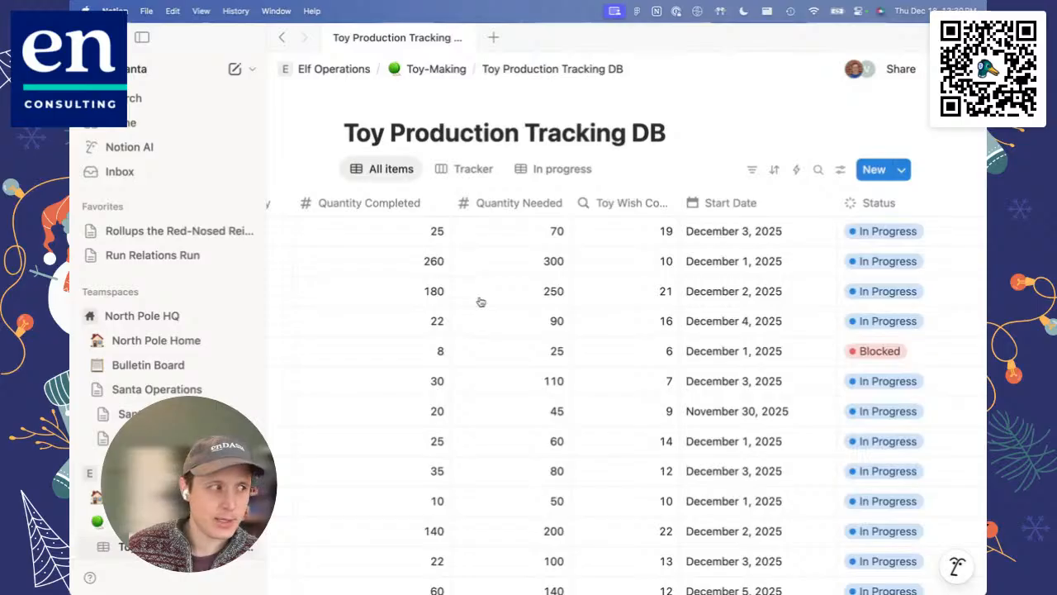
scroll(481, 302, "left", 10)
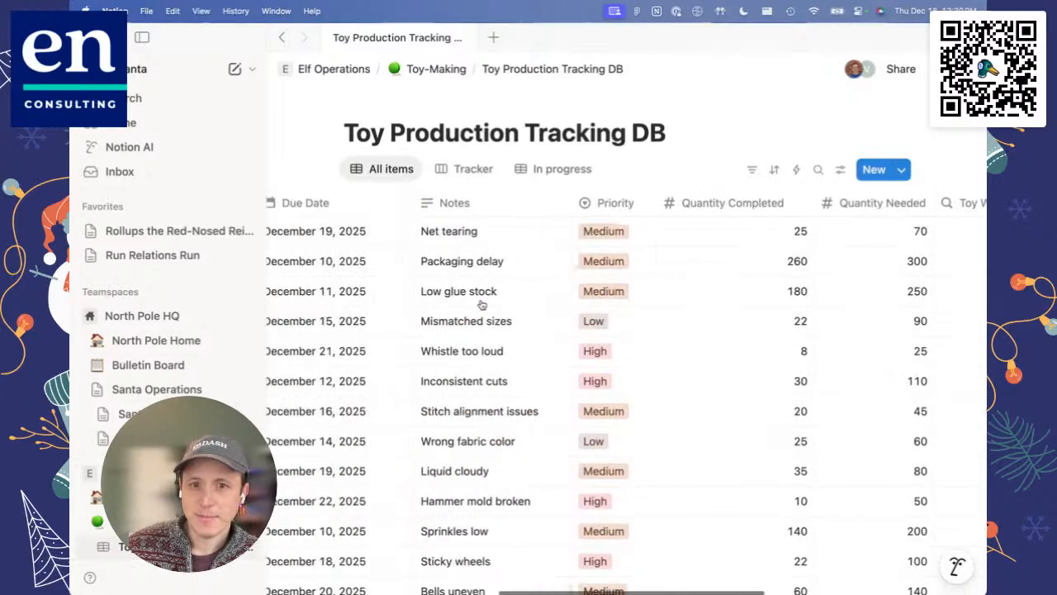
scroll(482, 305, "left", 10)
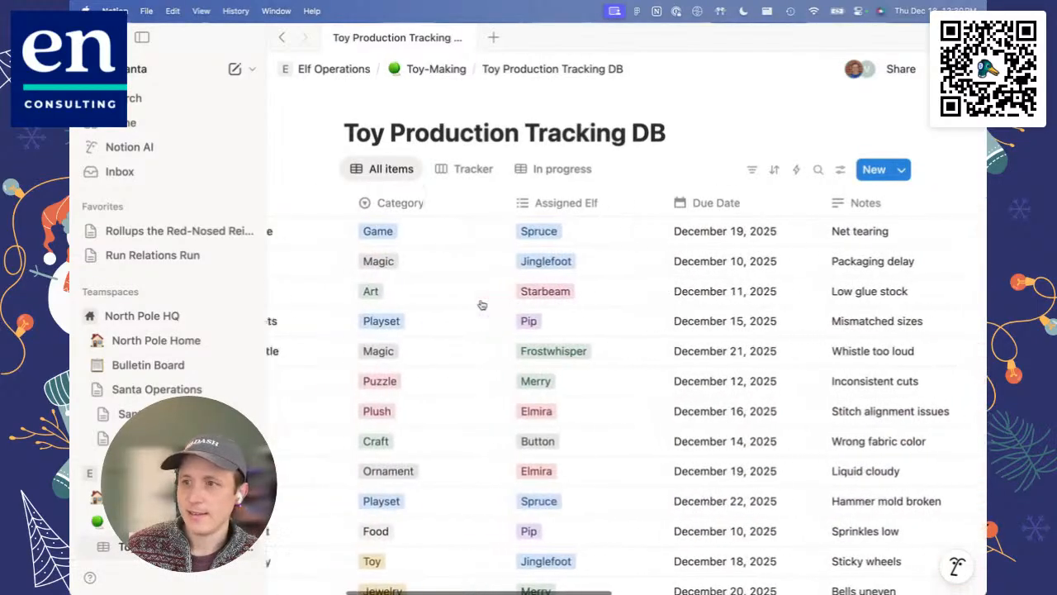